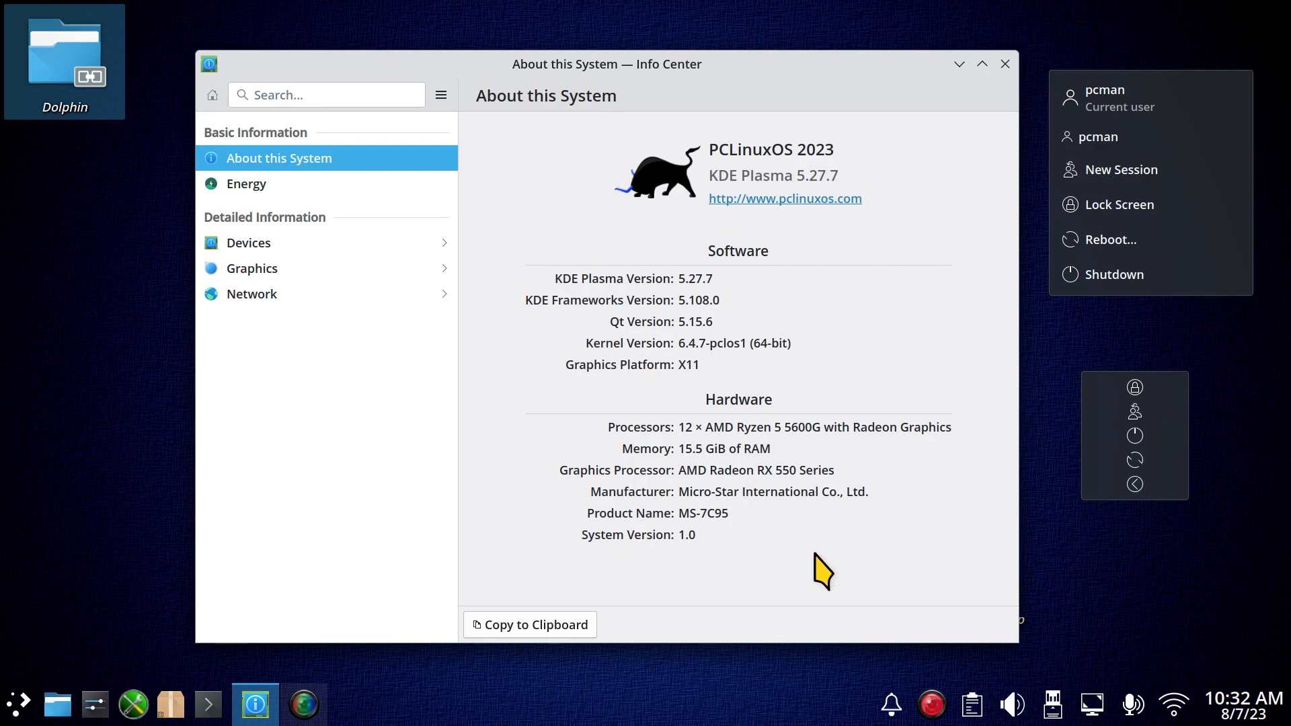
Close the system information window and launch the Firefox browser.
{"action": "key", "text": "ctrl+q"}
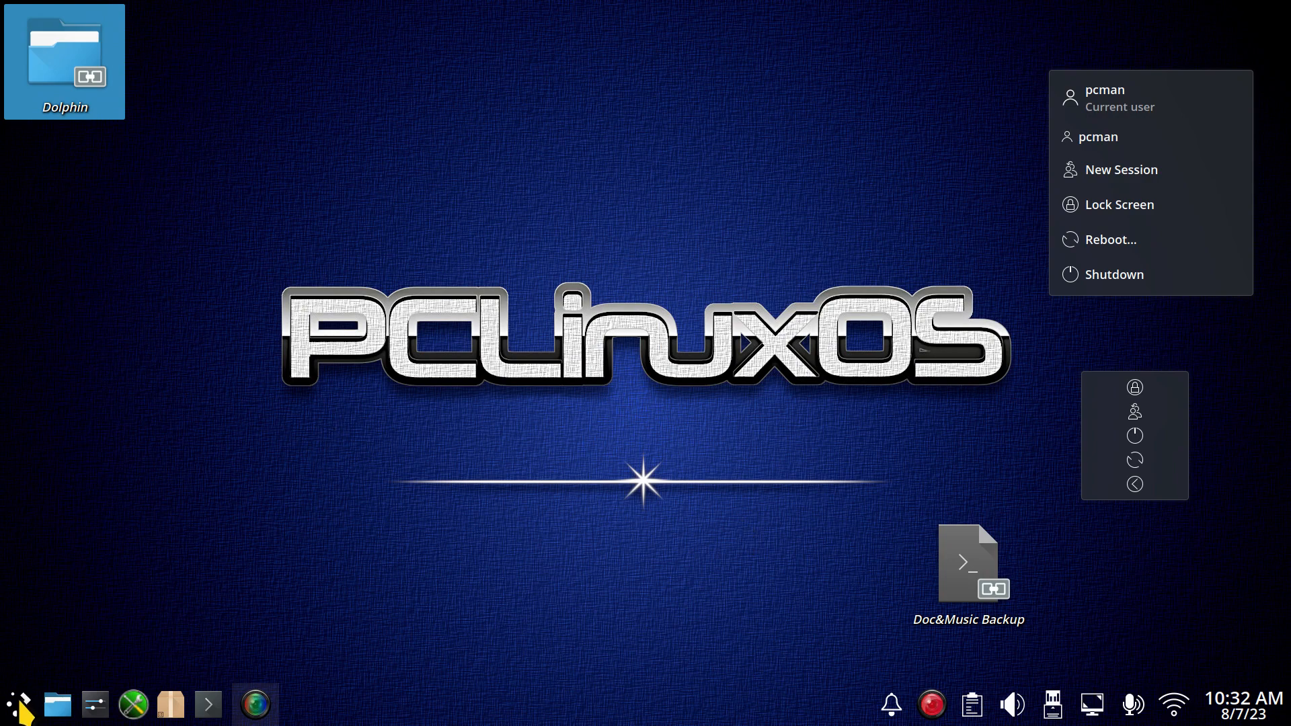
{"action": "left_click", "coordinate": [19, 703]}
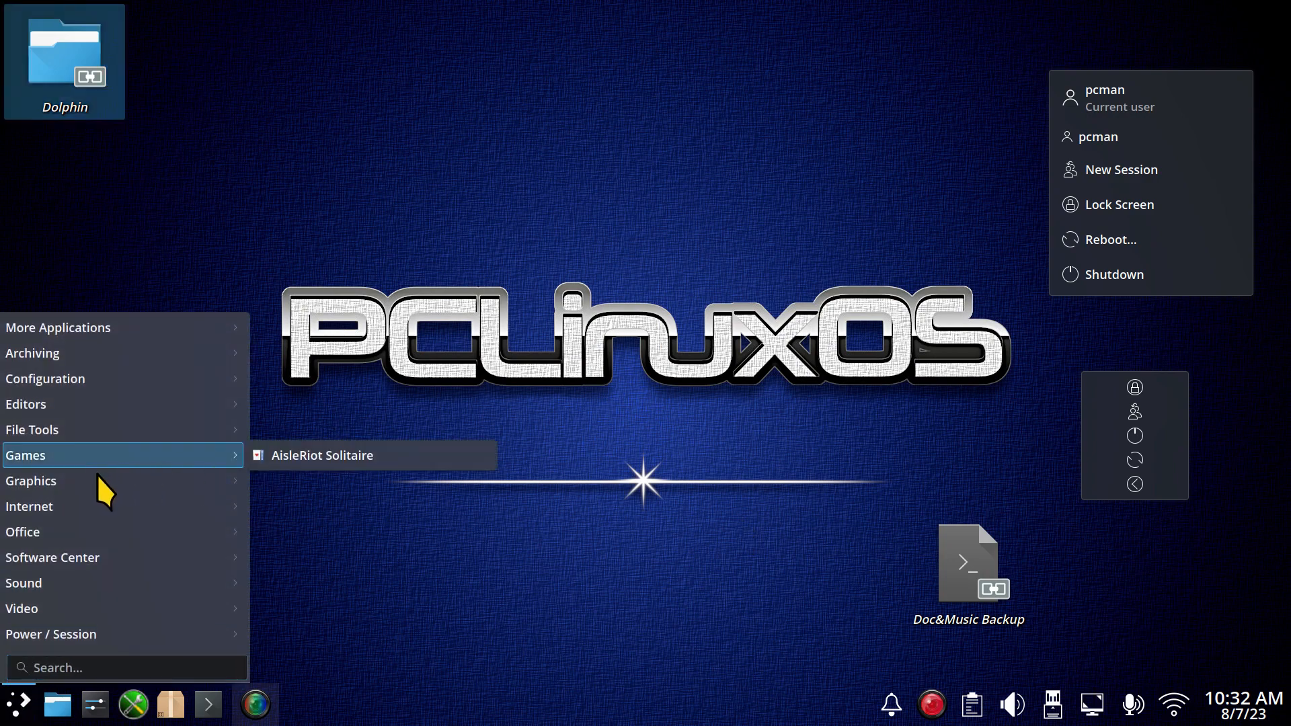
{"action": "mouse_move", "coordinate": [102, 508]}
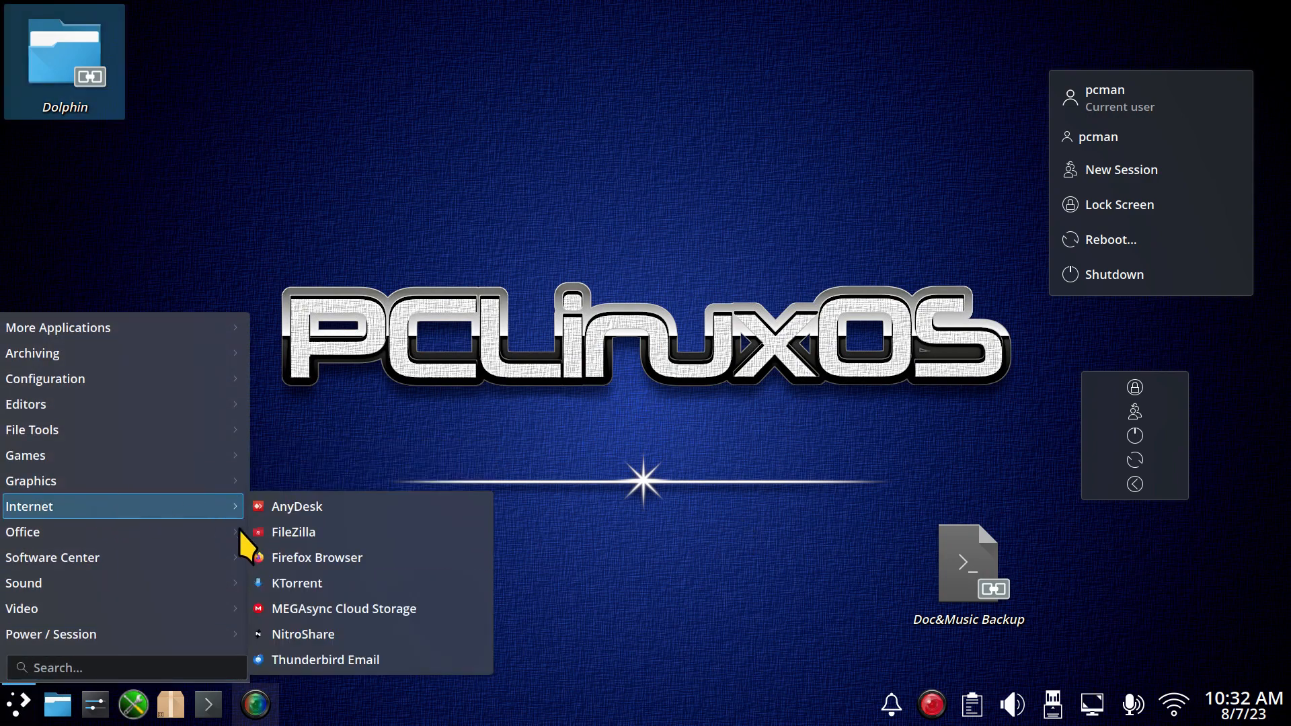
{"action": "mouse_move", "coordinate": [239, 532]}
{"action": "mouse_move", "coordinate": [171, 510]}
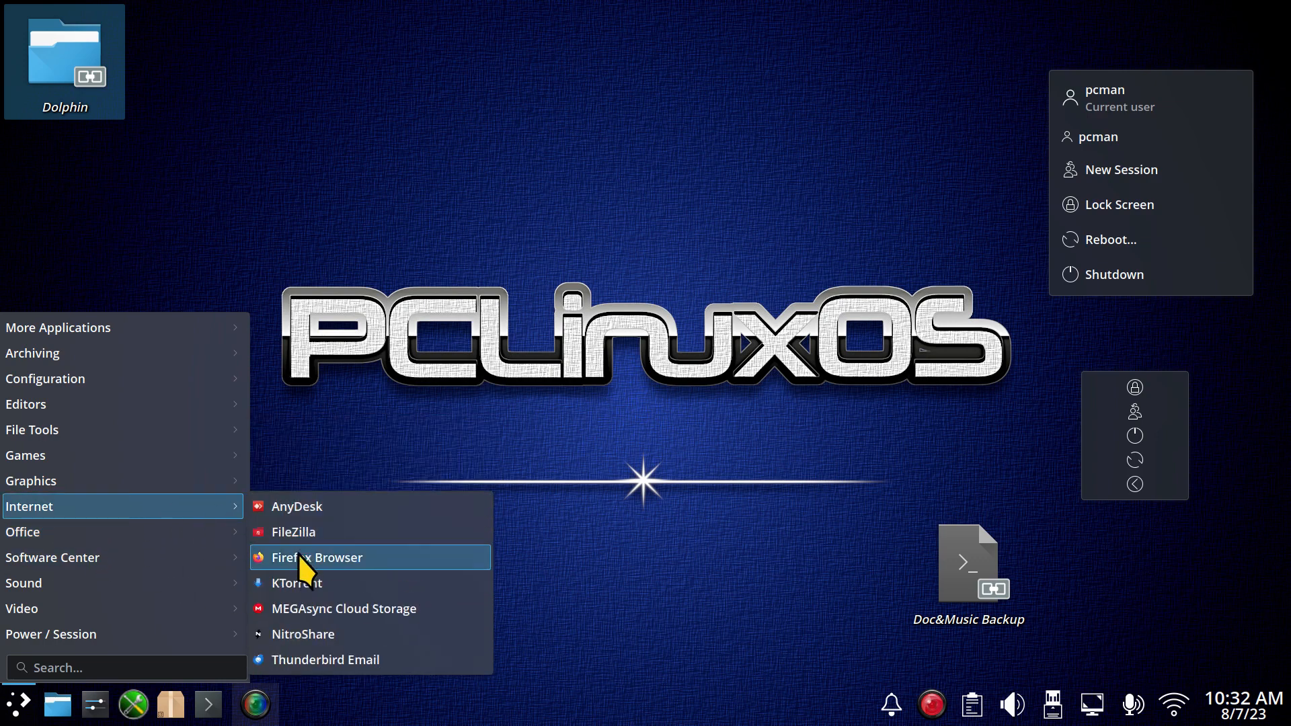
{"action": "left_click", "coordinate": [316, 554]}
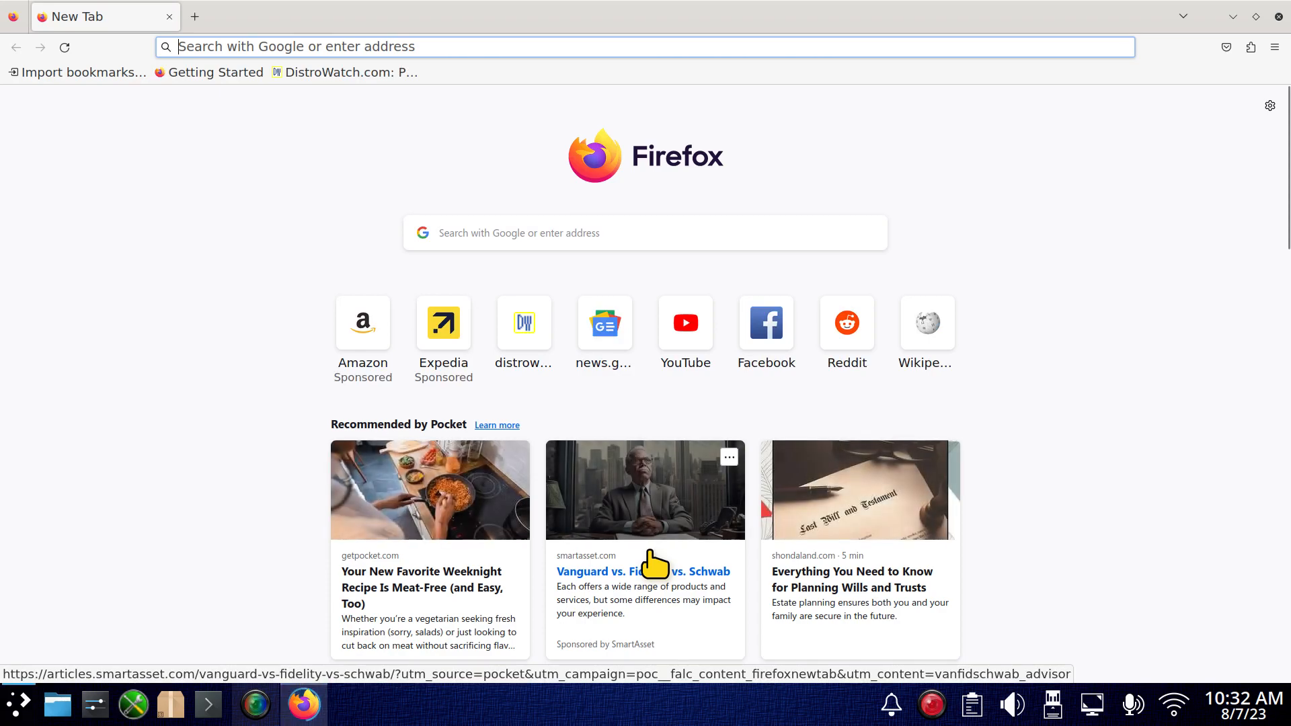
Open the bookmarked DistroWatch page for PCLinuxOS and review the distribution's title, overview and summary table.
{"action": "left_click", "coordinate": [350, 72]}
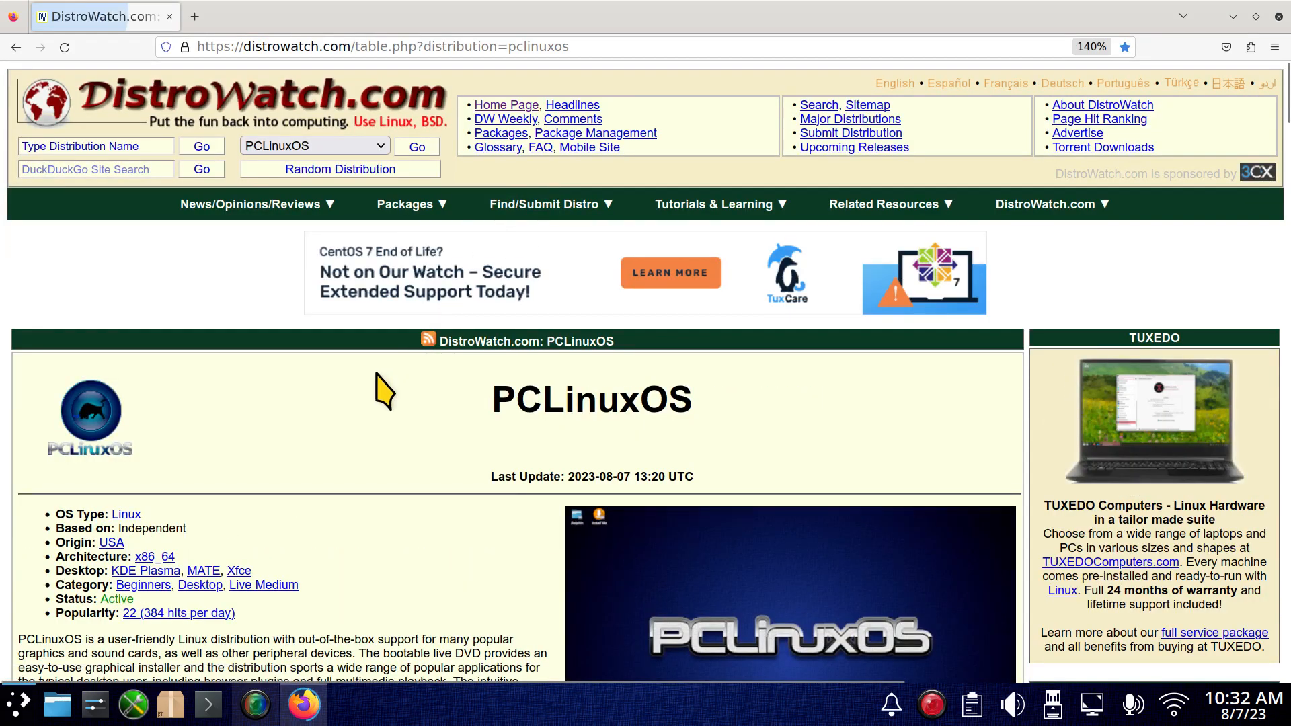
{"action": "scroll", "coordinate": [377, 383], "scroll_direction": "down", "scroll_amount": 3}
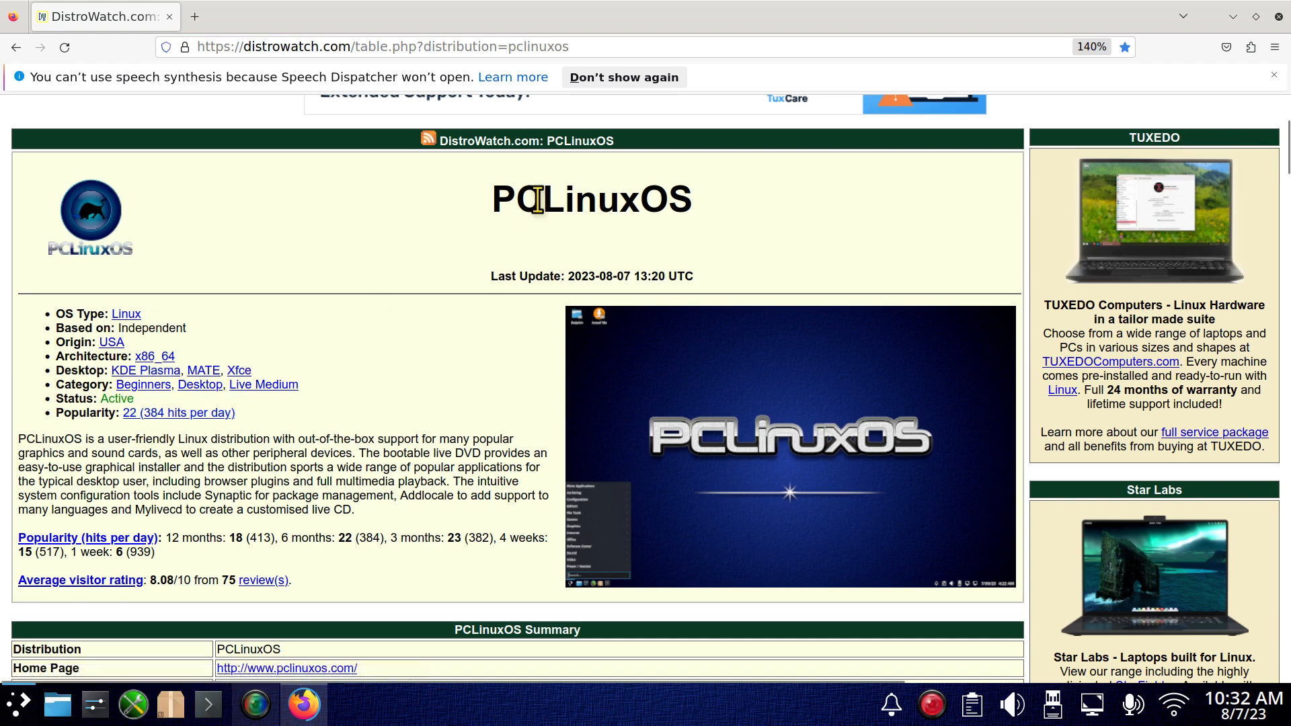
{"action": "left_click_drag", "start_coordinate": [494, 202], "coordinate": [746, 202]}
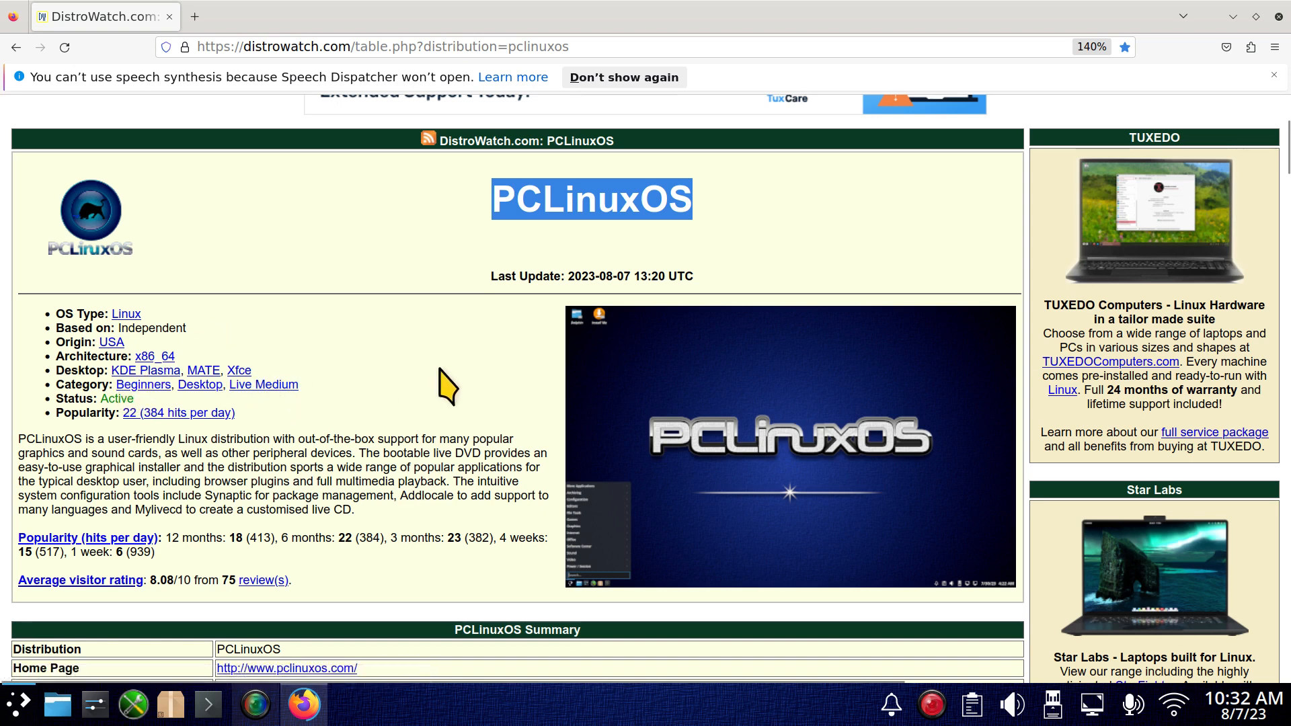
{"action": "scroll", "coordinate": [447, 387], "scroll_direction": "down", "scroll_amount": 3}
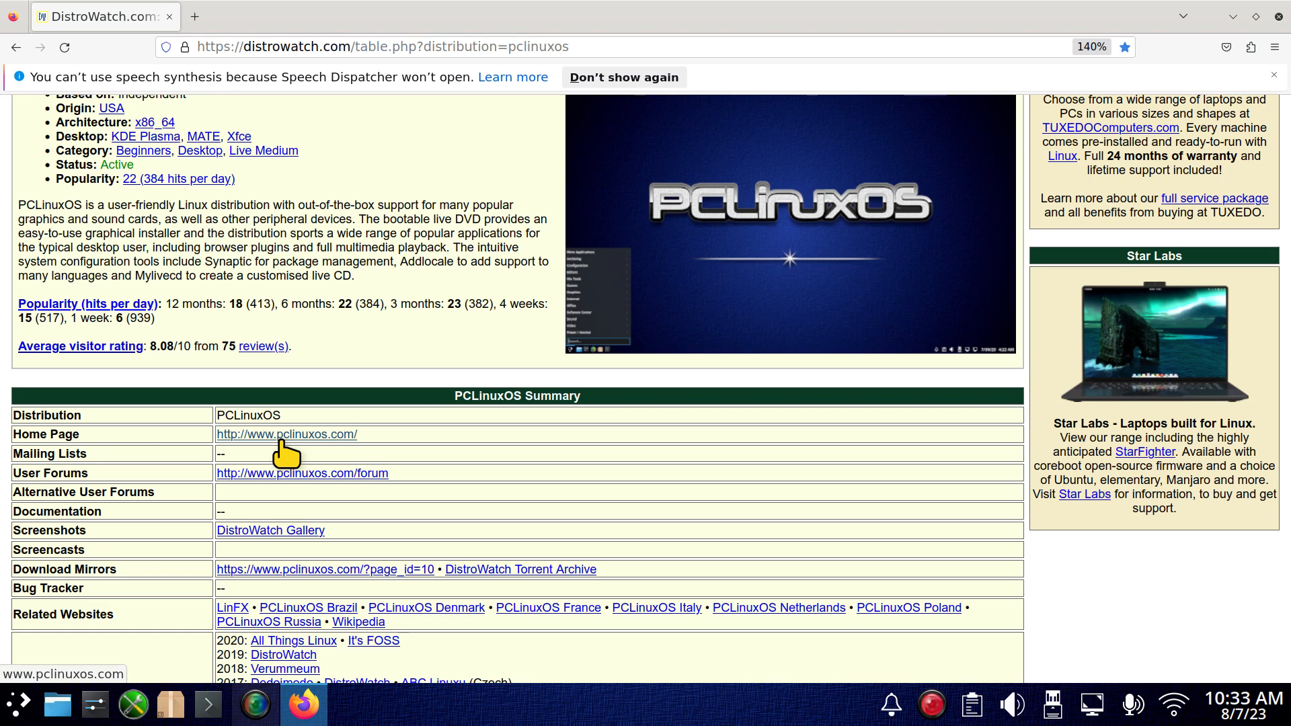
{"action": "scroll", "coordinate": [417, 337], "scroll_direction": "up", "scroll_amount": 4}
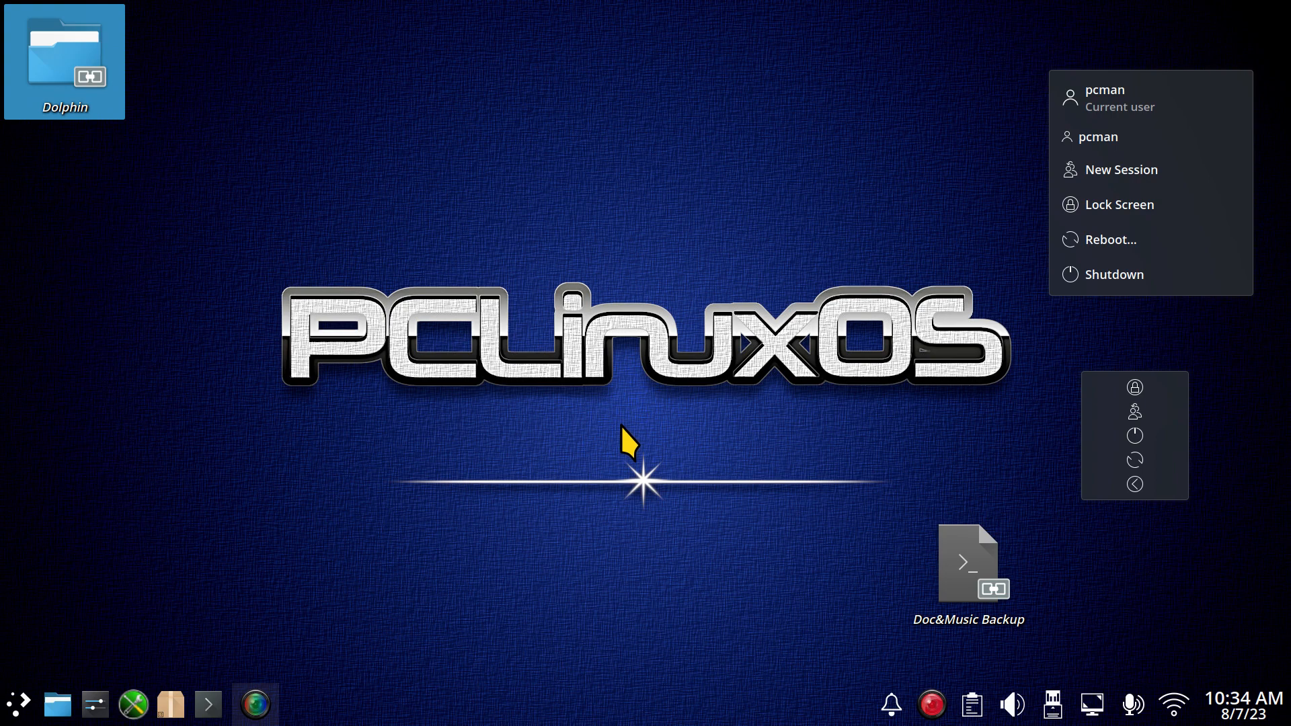
Search the desktop for "kc", launch the KCalc calculator, and close it again.
{"action": "type", "text": "kc"}
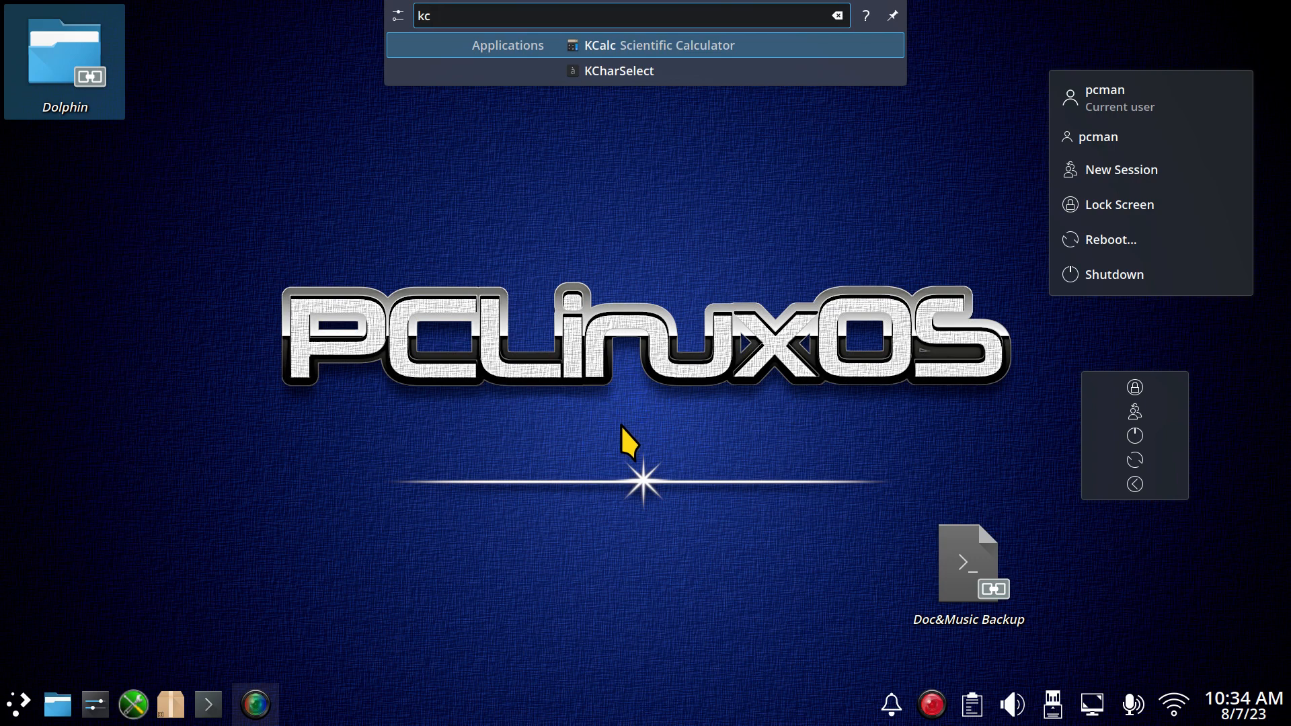
{"action": "left_click", "coordinate": [627, 46]}
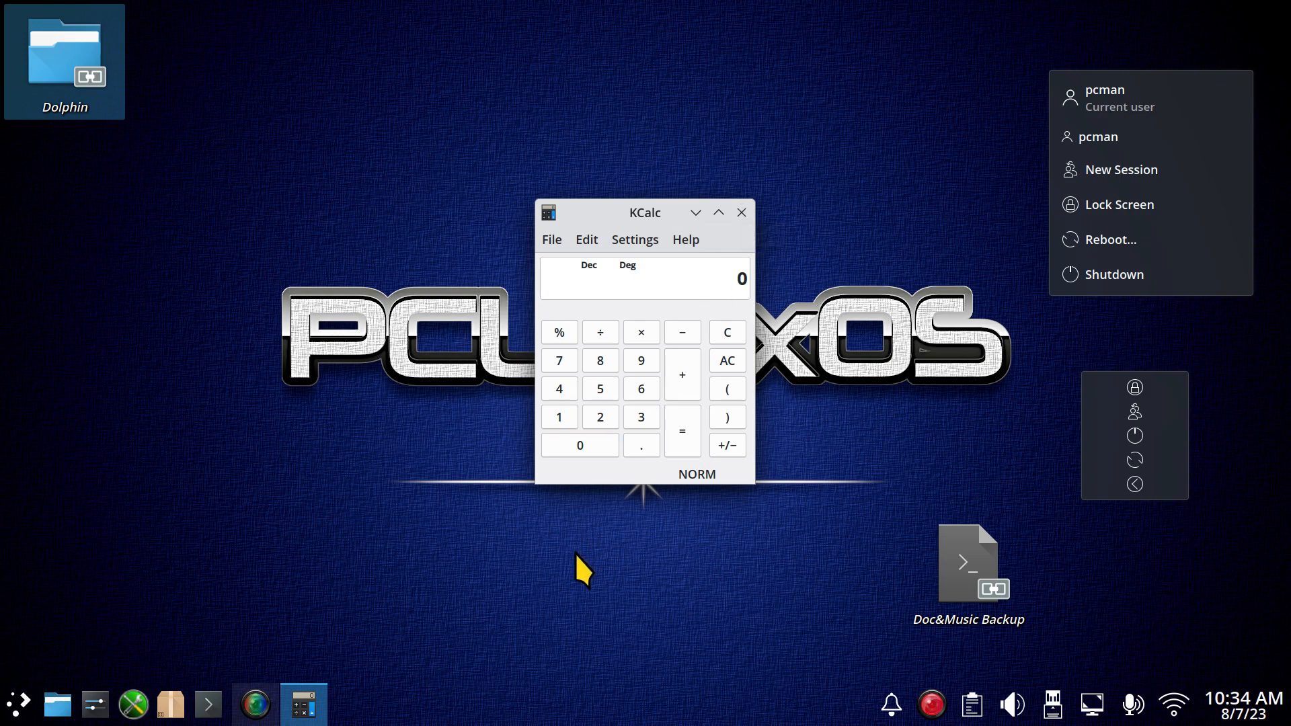
{"action": "key", "text": "alt+F4"}
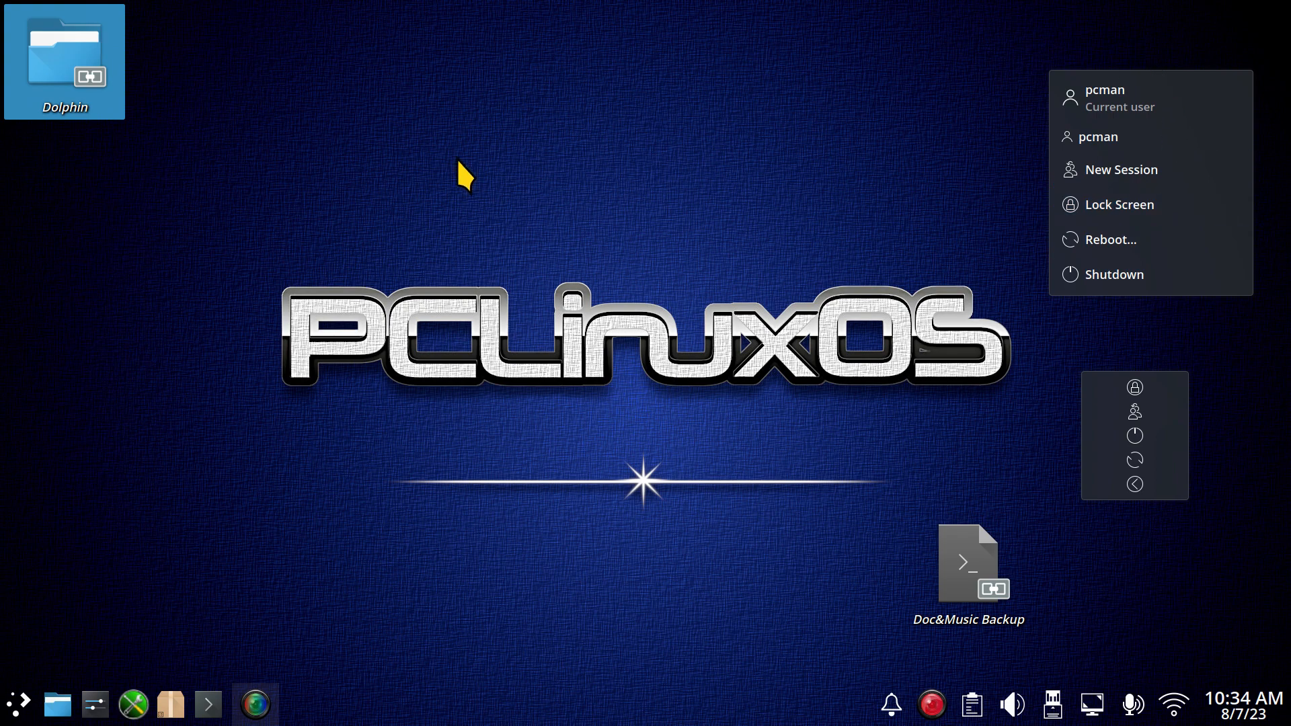
Browse the available desktop widgets to find Lock/Logout and Shutdown or Switch, and close the widget list.
{"action": "right_click", "coordinate": [447, 140]}
{"action": "left_click", "coordinate": [512, 317]}
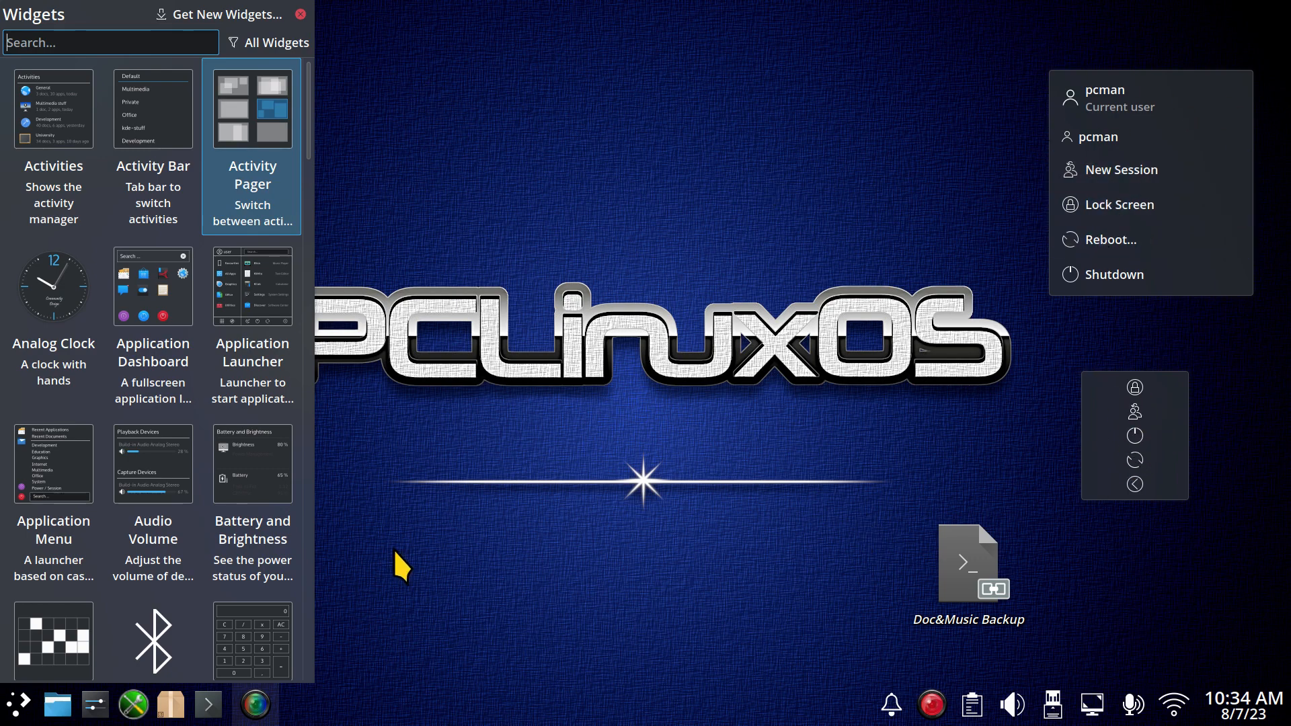
{"action": "left_click_drag", "start_coordinate": [308, 131], "coordinate": [324, 438]}
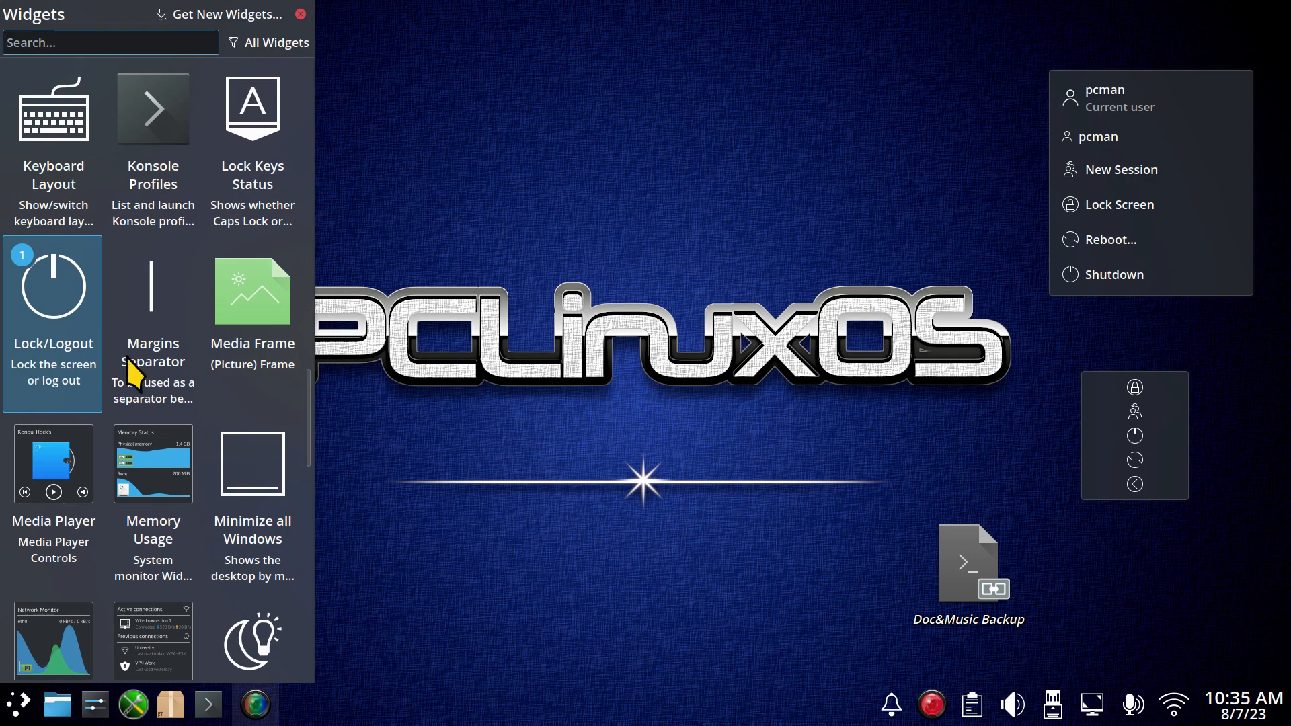
{"action": "left_click_drag", "start_coordinate": [310, 410], "coordinate": [320, 563]}
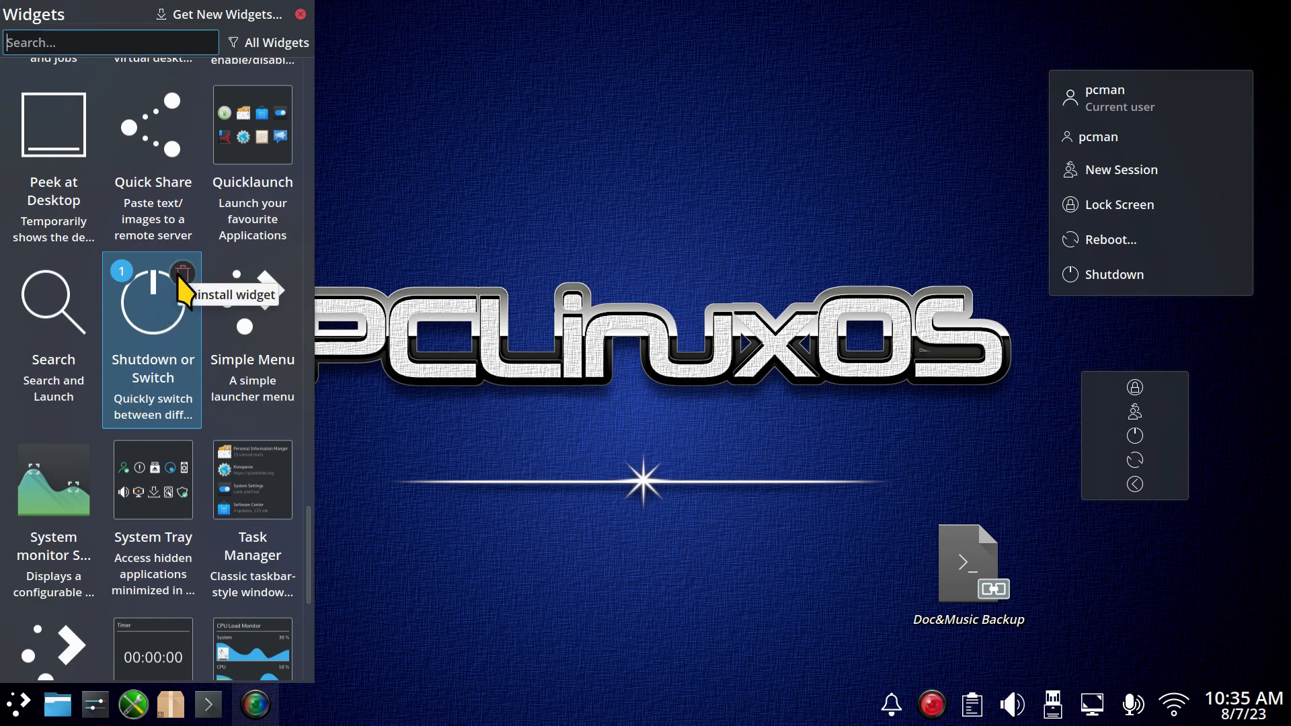
{"action": "left_click", "coordinate": [751, 109]}
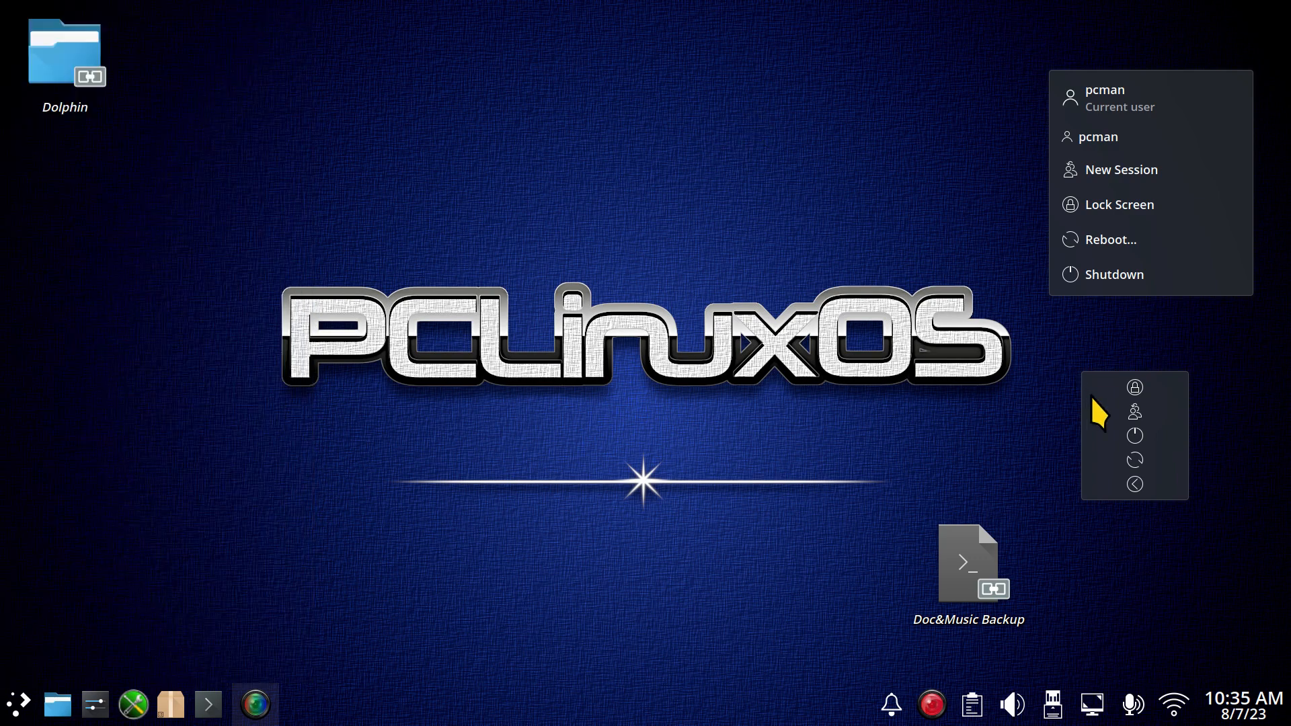
Examine the actions offered in the Lock/Logout widget's settings and close them without changes.
{"action": "right_click", "coordinate": [1137, 439]}
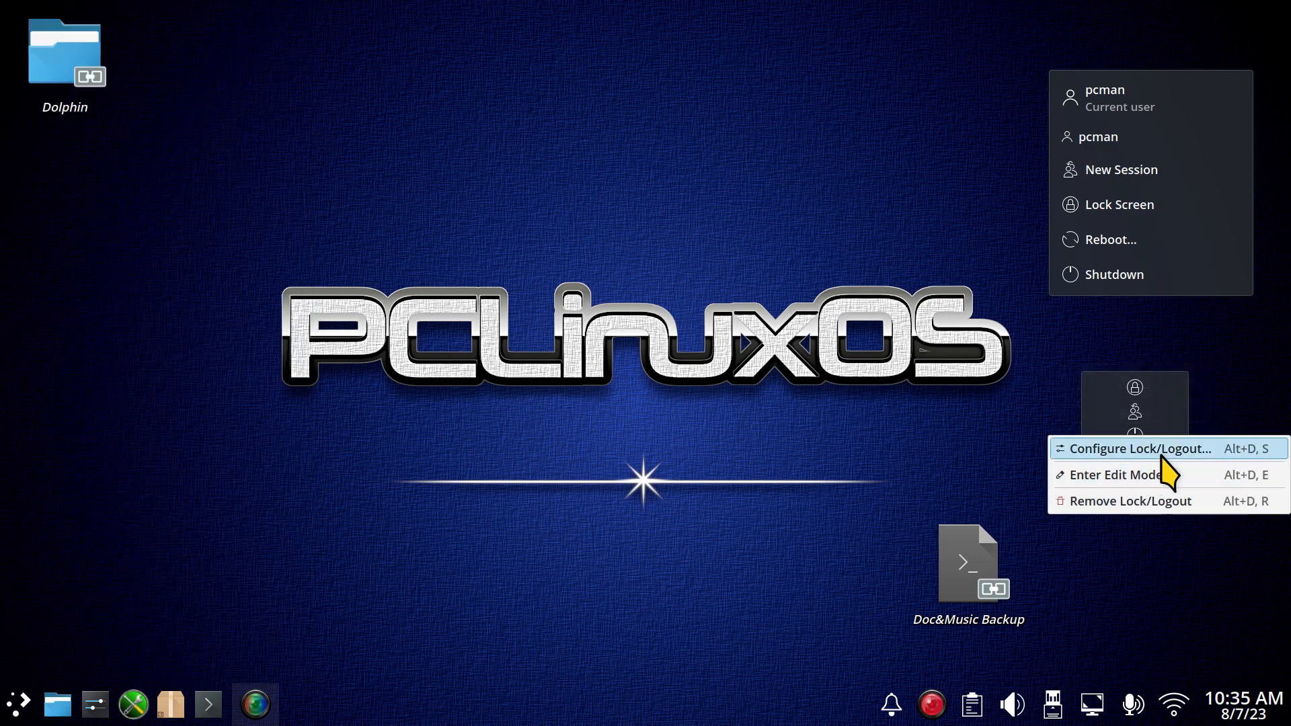
{"action": "left_click", "coordinate": [1164, 455]}
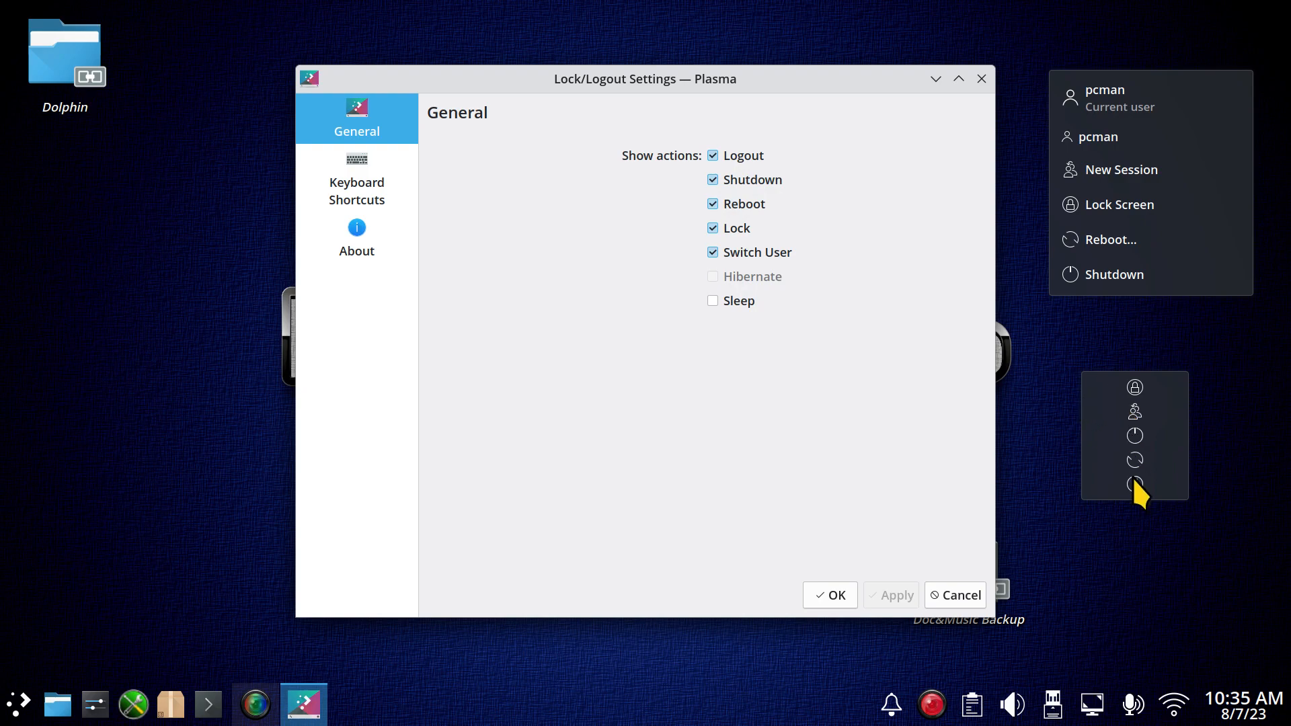
{"action": "left_click", "coordinate": [982, 79]}
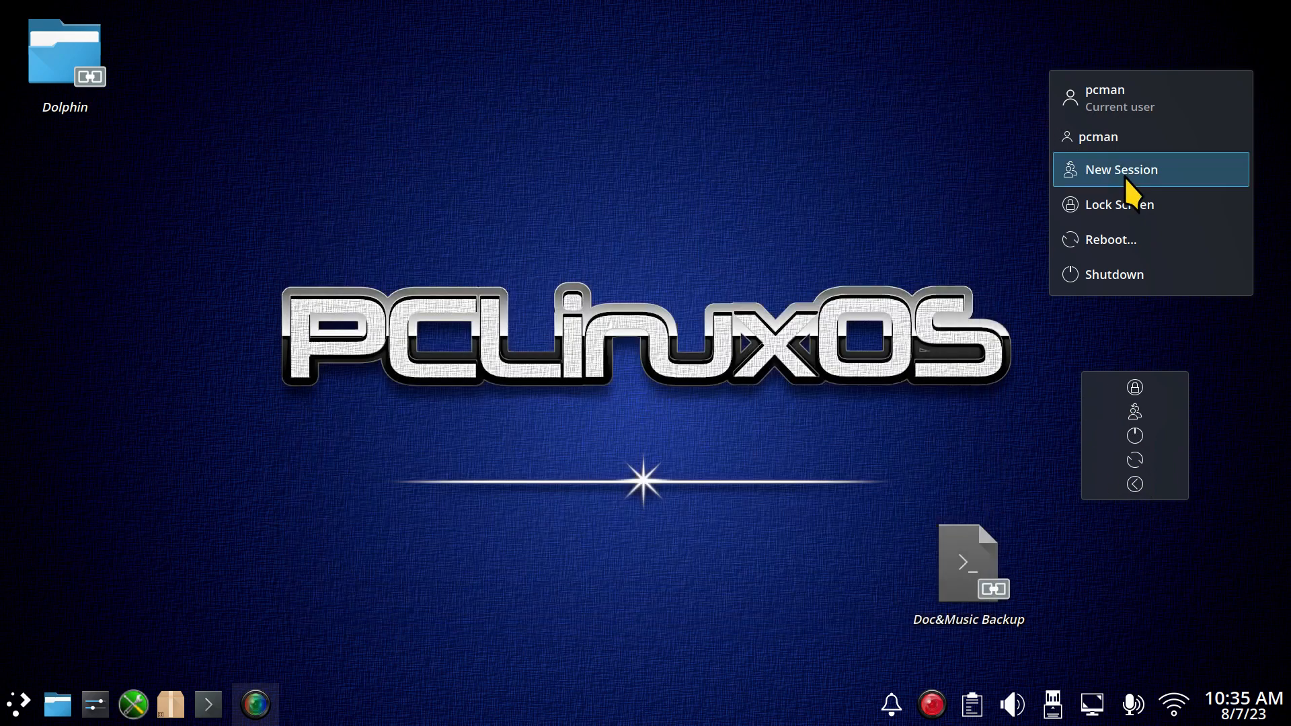
Examine the general settings of the Shutdown or Switch widget and close them without changes.
{"action": "right_click", "coordinate": [1125, 176]}
{"action": "left_click", "coordinate": [1127, 191]}
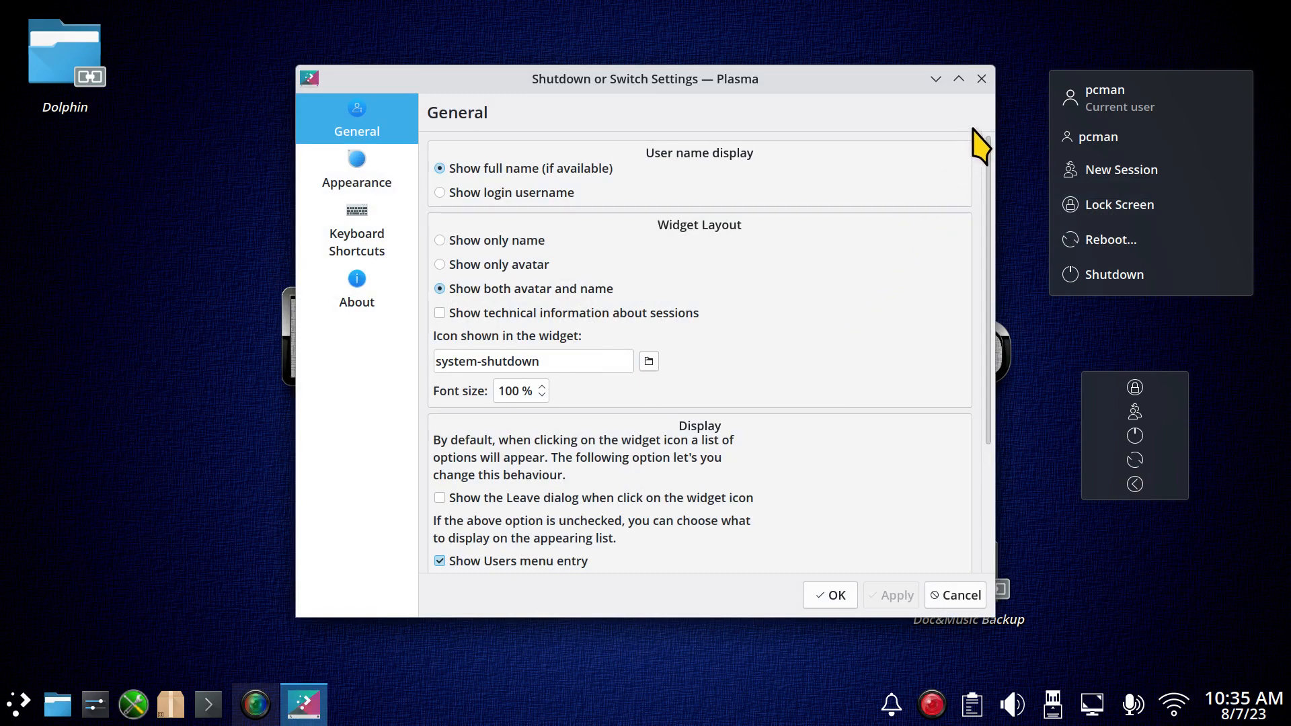
{"action": "left_click", "coordinate": [982, 78]}
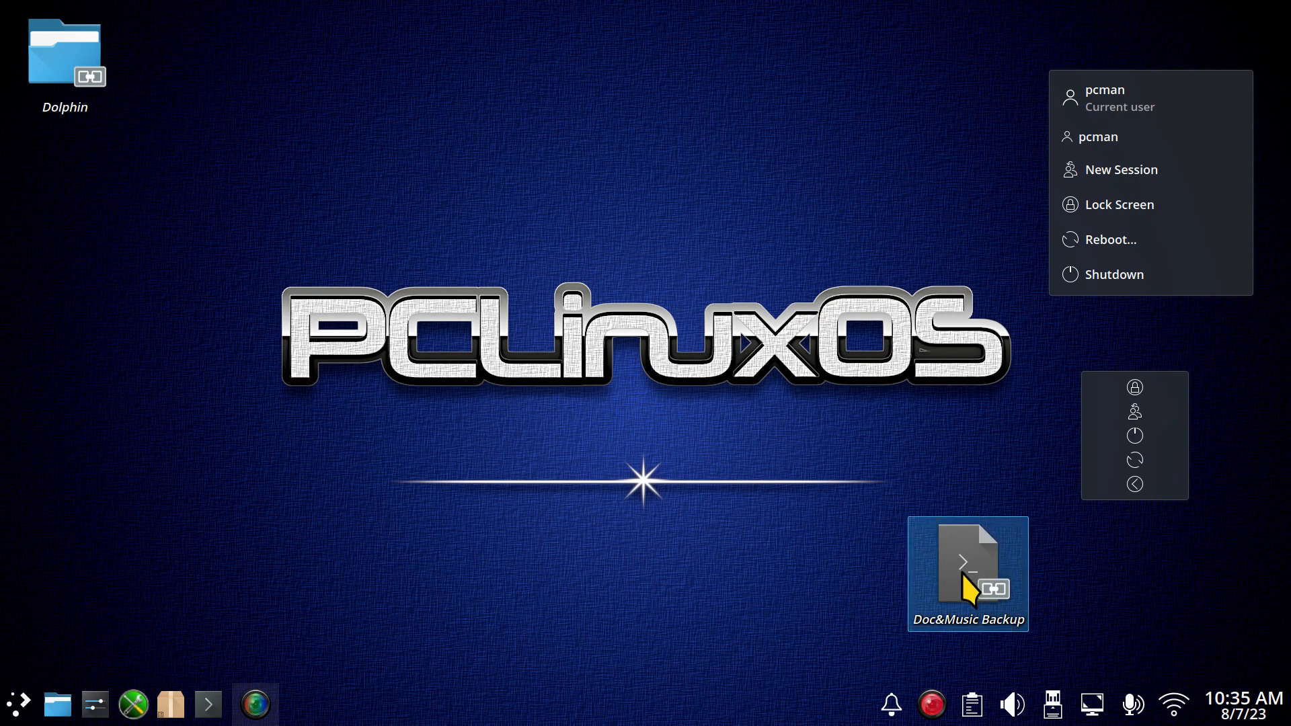
{"action": "left_click", "coordinate": [1250, 717]}
{"action": "left_click", "coordinate": [1244, 717]}
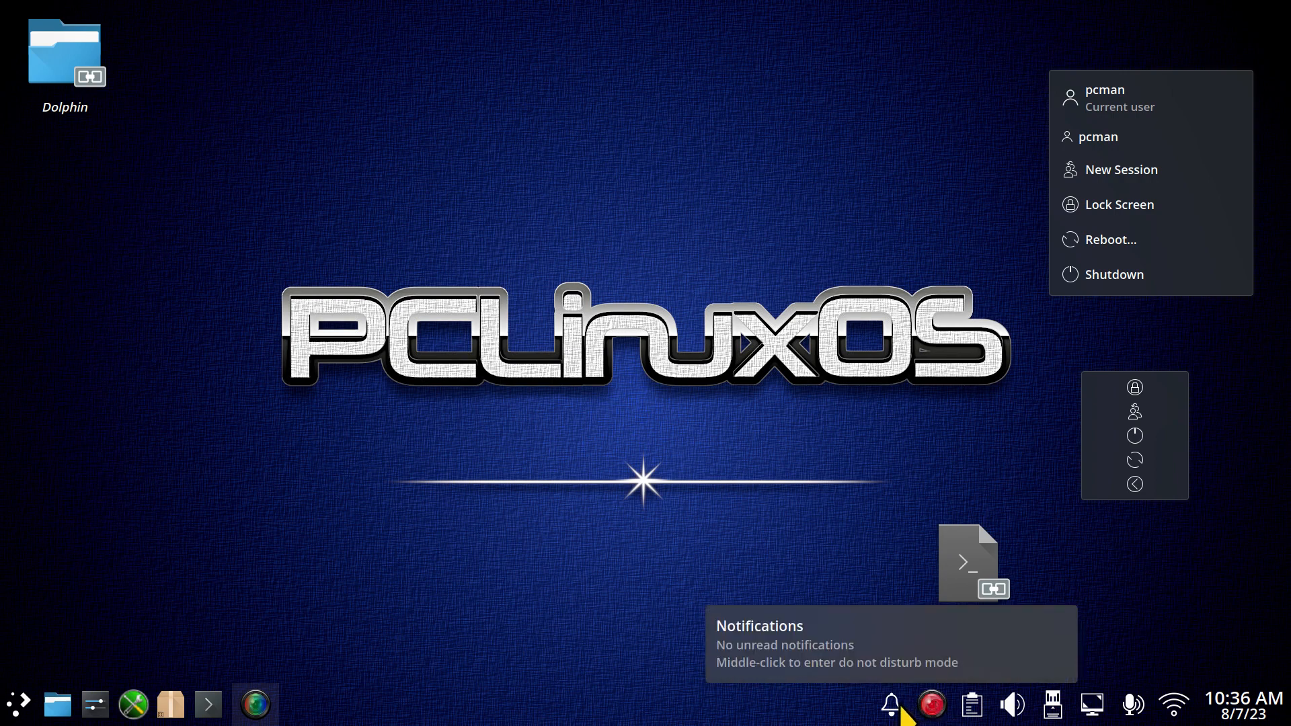
Open a Konsole terminal, move its window near the top of the desktop, and run inxi -Fxz.
{"action": "left_click", "coordinate": [210, 705]}
{"action": "left_click_drag", "start_coordinate": [717, 169], "coordinate": [627, 59]}
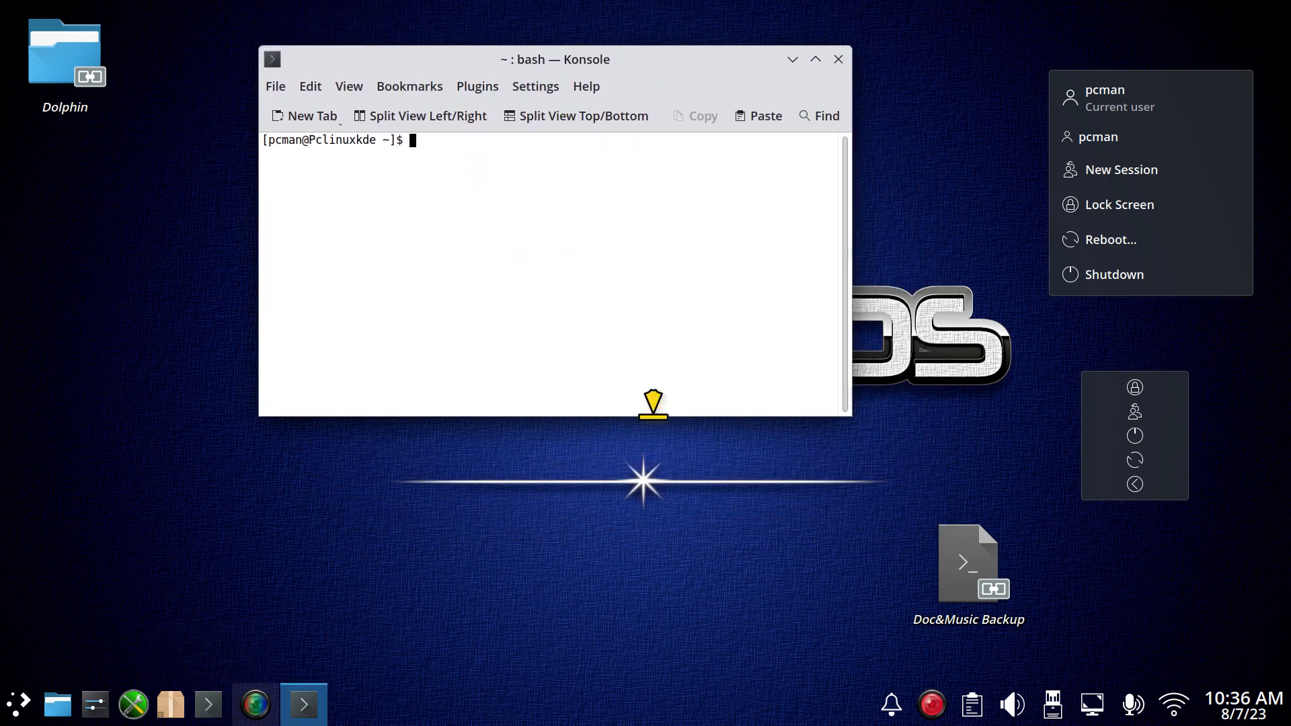
{"action": "type", "text": "history"}
{"action": "key", "text": "ctrl+u"}
{"action": "type", "text": "inxi -Fxz"}
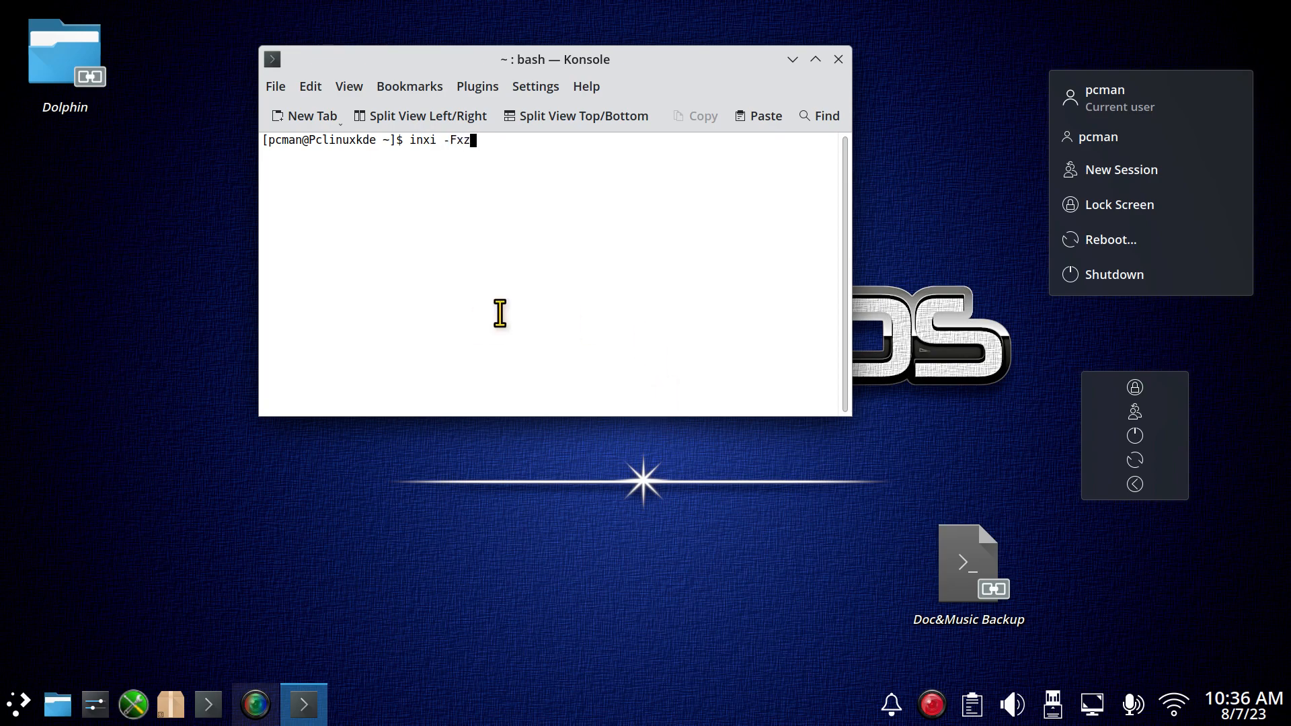
{"action": "key", "text": "Return"}
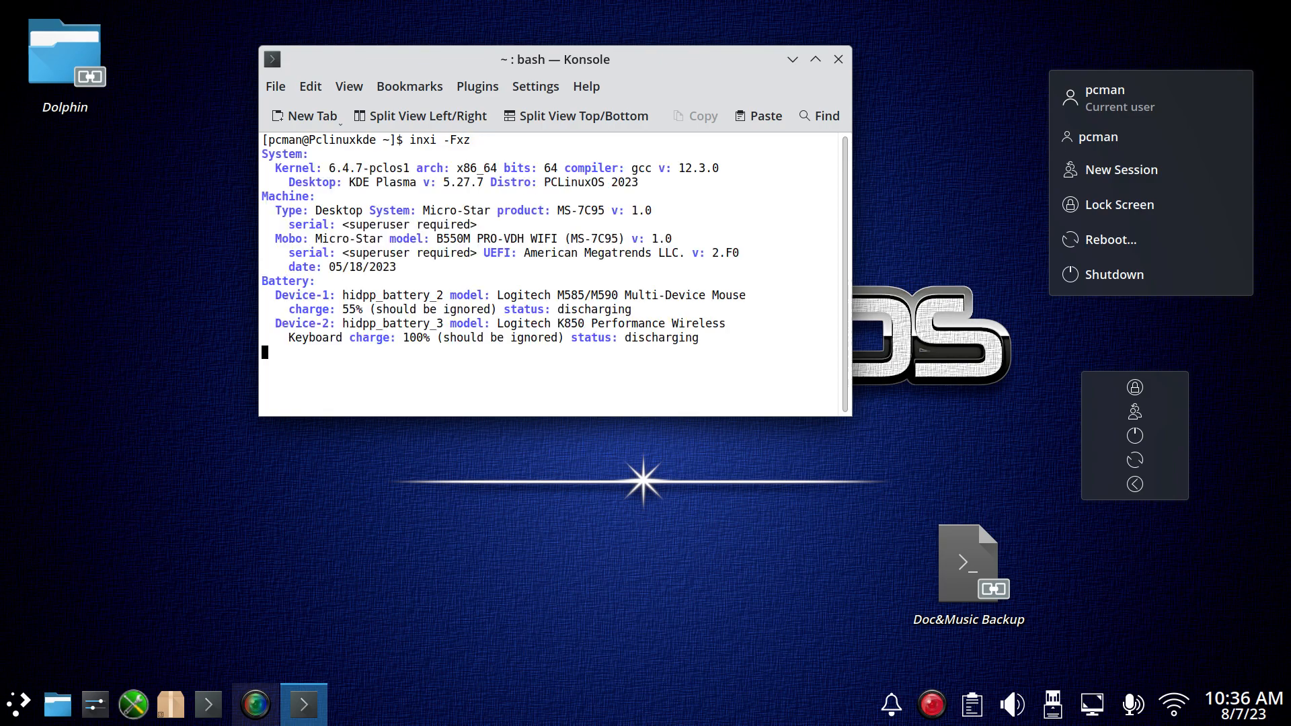
Maximize the terminal window and restore it to its smaller size, twice.
{"action": "double_click", "coordinate": [681, 58]}
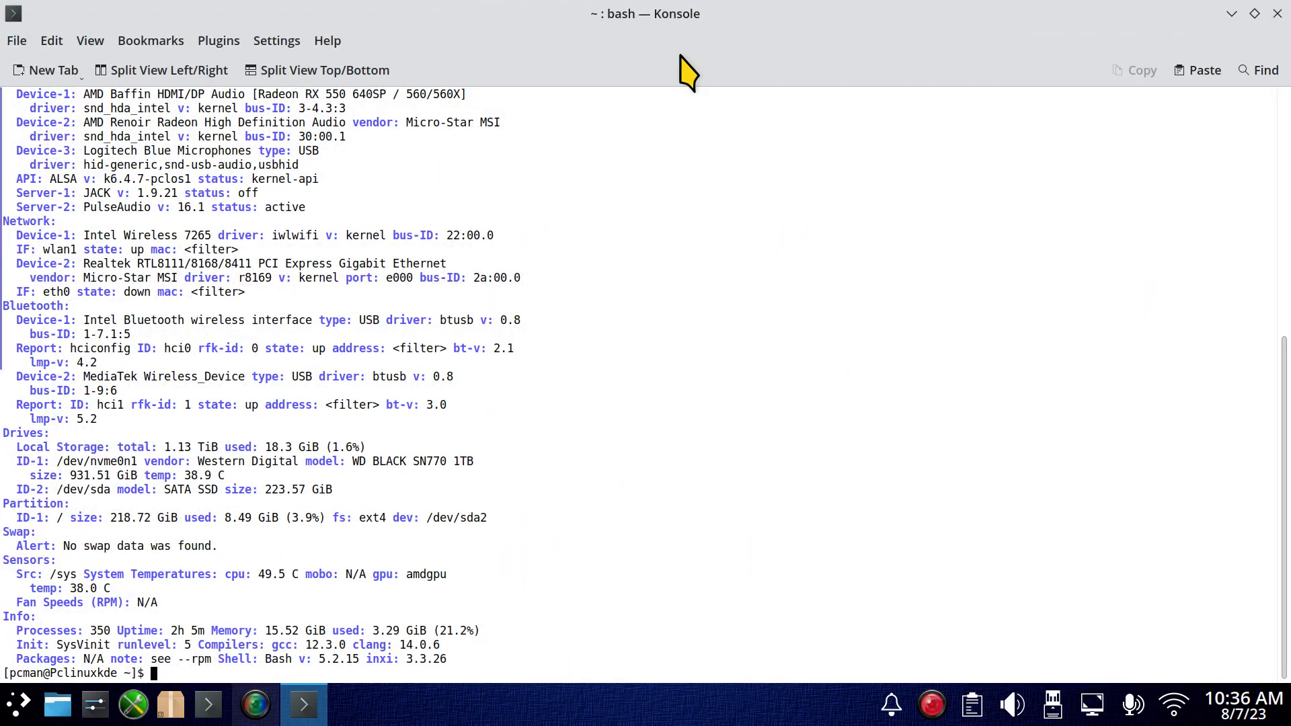
{"action": "double_click", "coordinate": [766, 27]}
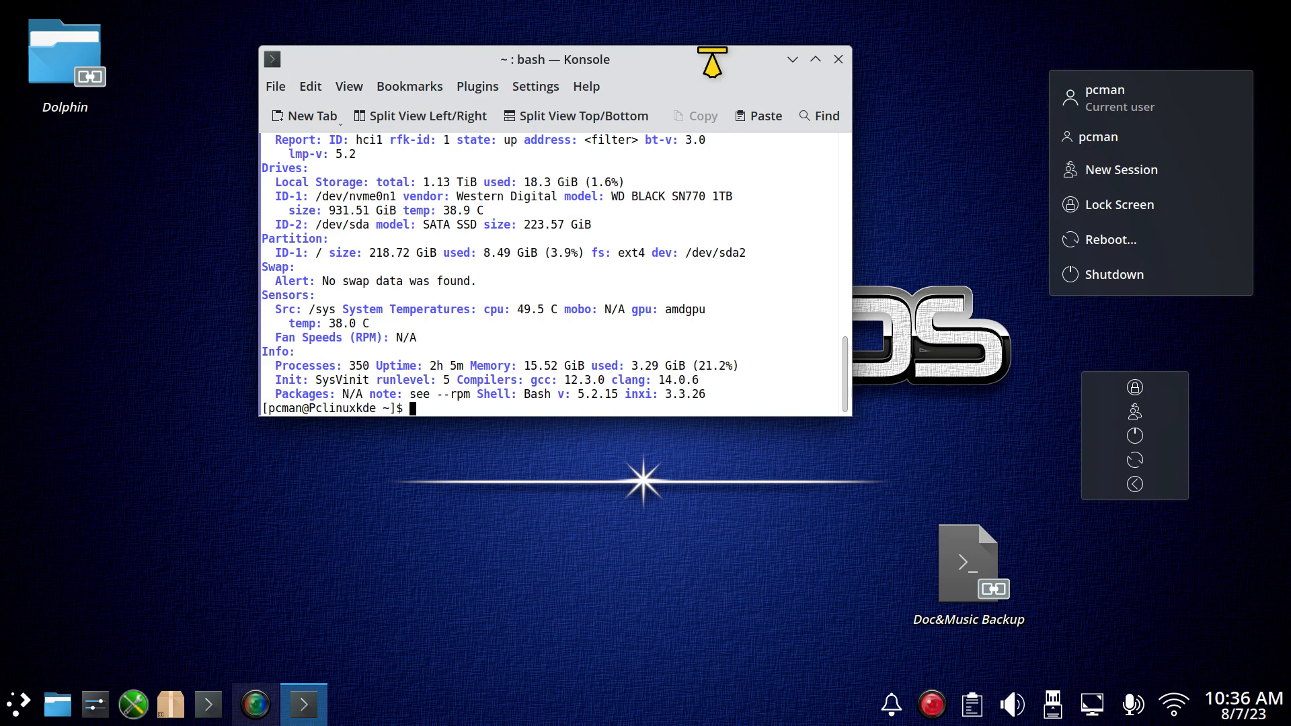
{"action": "double_click", "coordinate": [680, 68]}
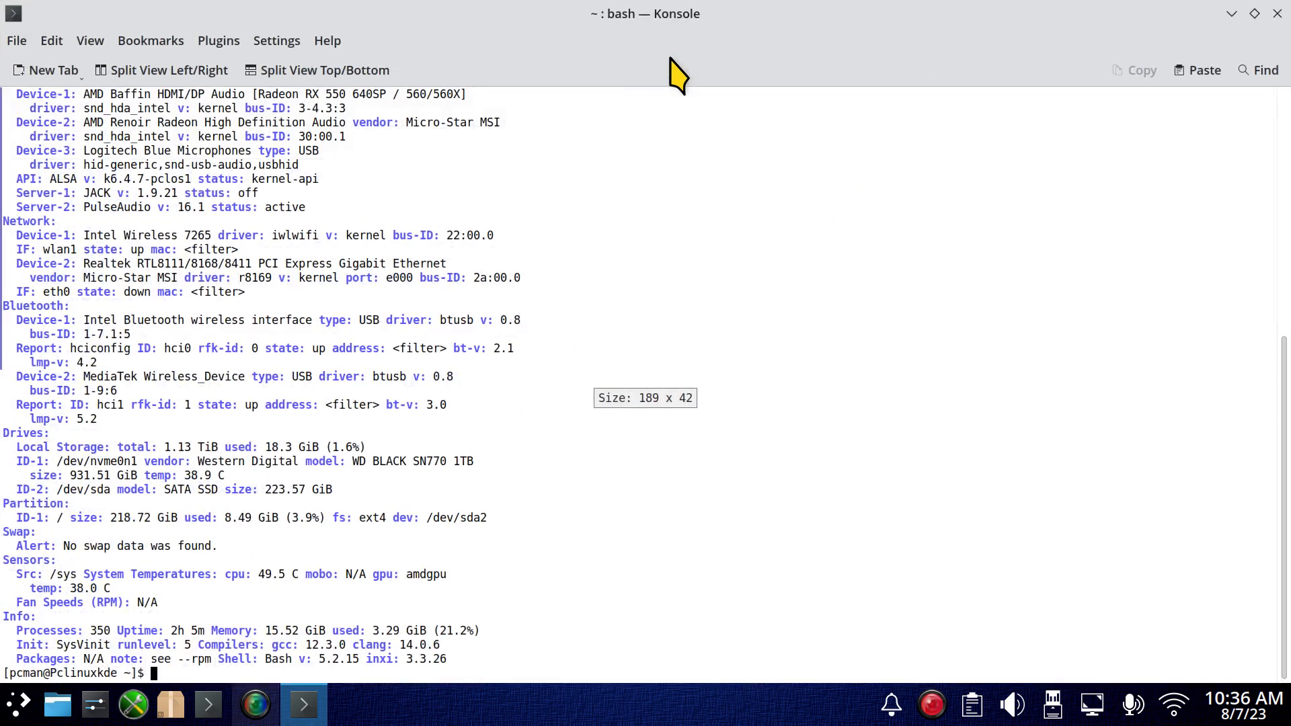
{"action": "double_click", "coordinate": [741, 20]}
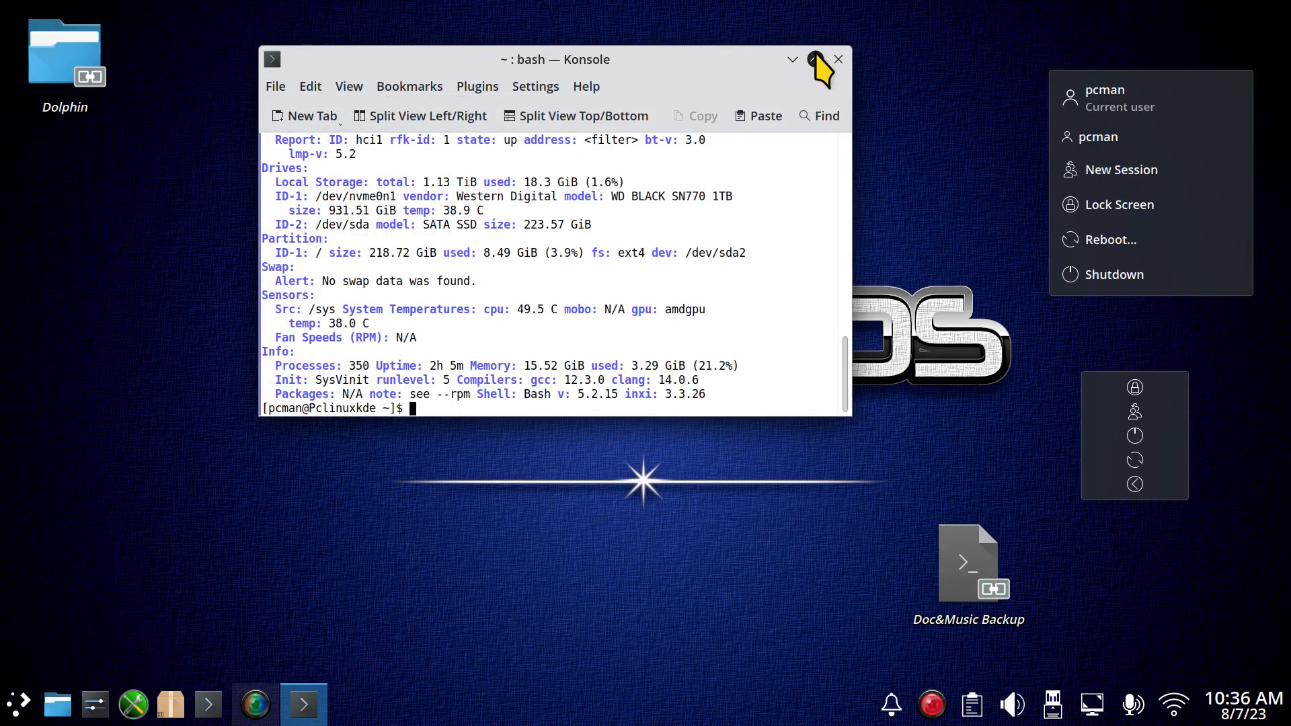
Maximize the terminal window and enlarge its text by four zoom levels.
{"action": "double_click", "coordinate": [685, 68]}
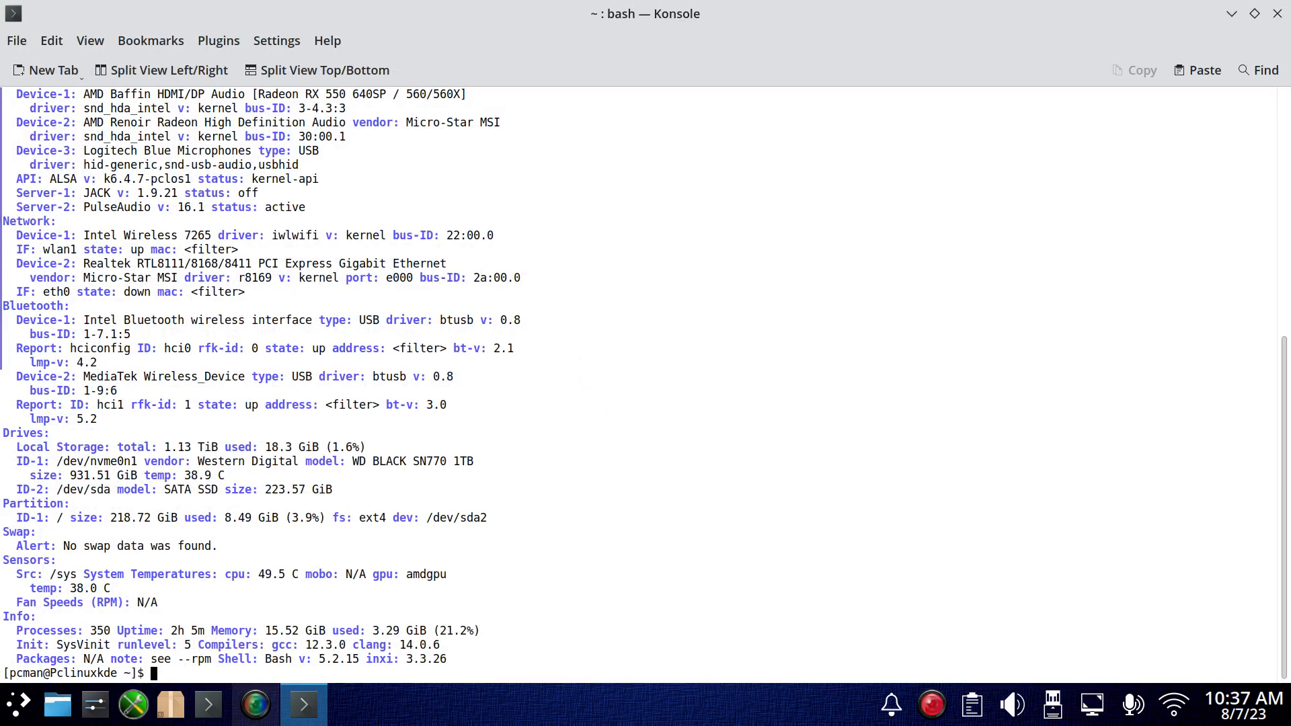
{"action": "key", "text": "ctrl+plus"}
{"action": "key", "text": "ctrl+plus"}
{"action": "key", "text": "ctrl+plus"}
{"action": "key", "text": "ctrl+plus"}
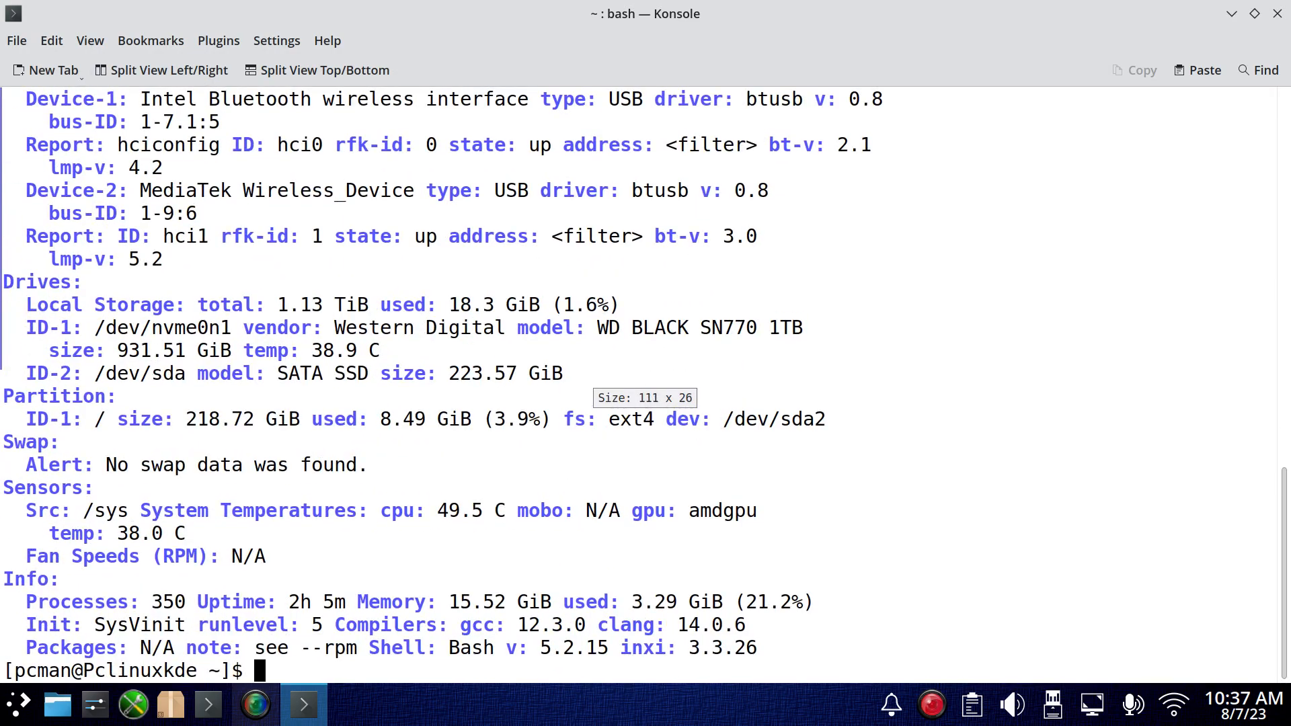
Highlight the distribution name and the KDE Plasma version in the System section of the inxi report.
{"action": "scroll", "coordinate": [589, 362], "scroll_direction": "up", "scroll_amount": 18}
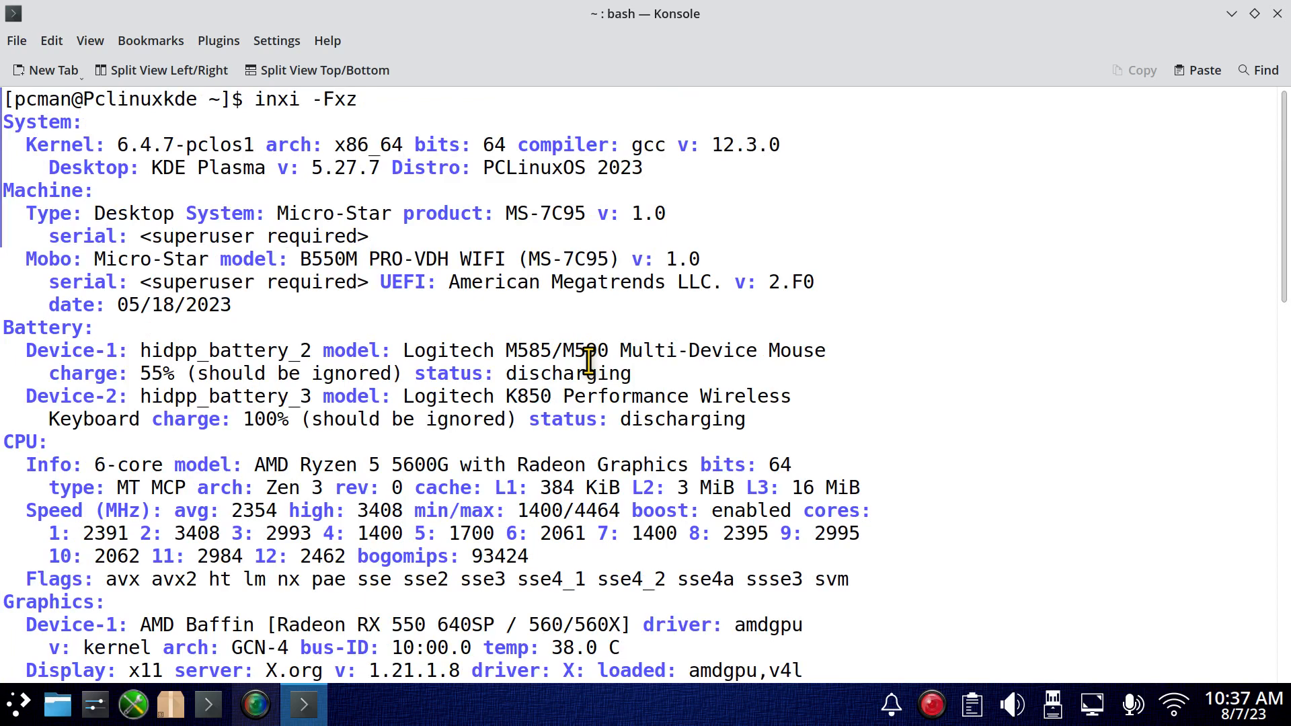
{"action": "left_click_drag", "start_coordinate": [482, 170], "coordinate": [646, 176]}
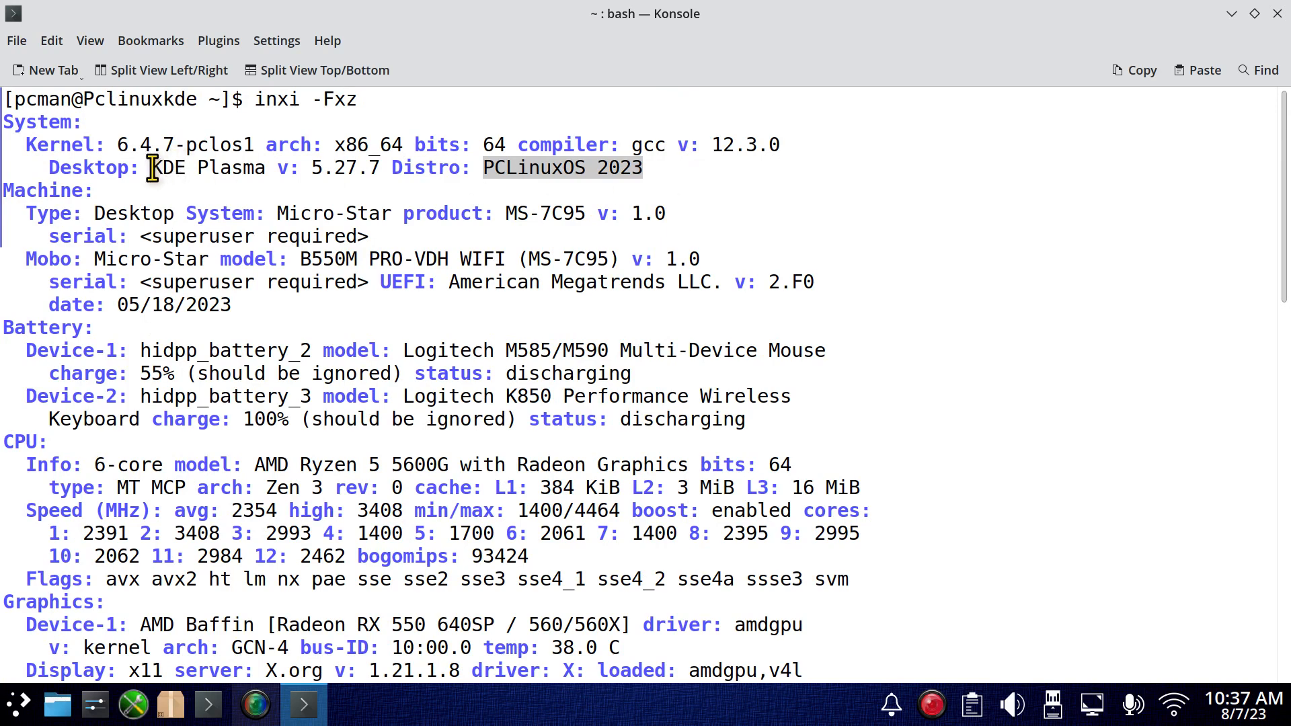
{"action": "left_click_drag", "start_coordinate": [152, 169], "coordinate": [392, 179]}
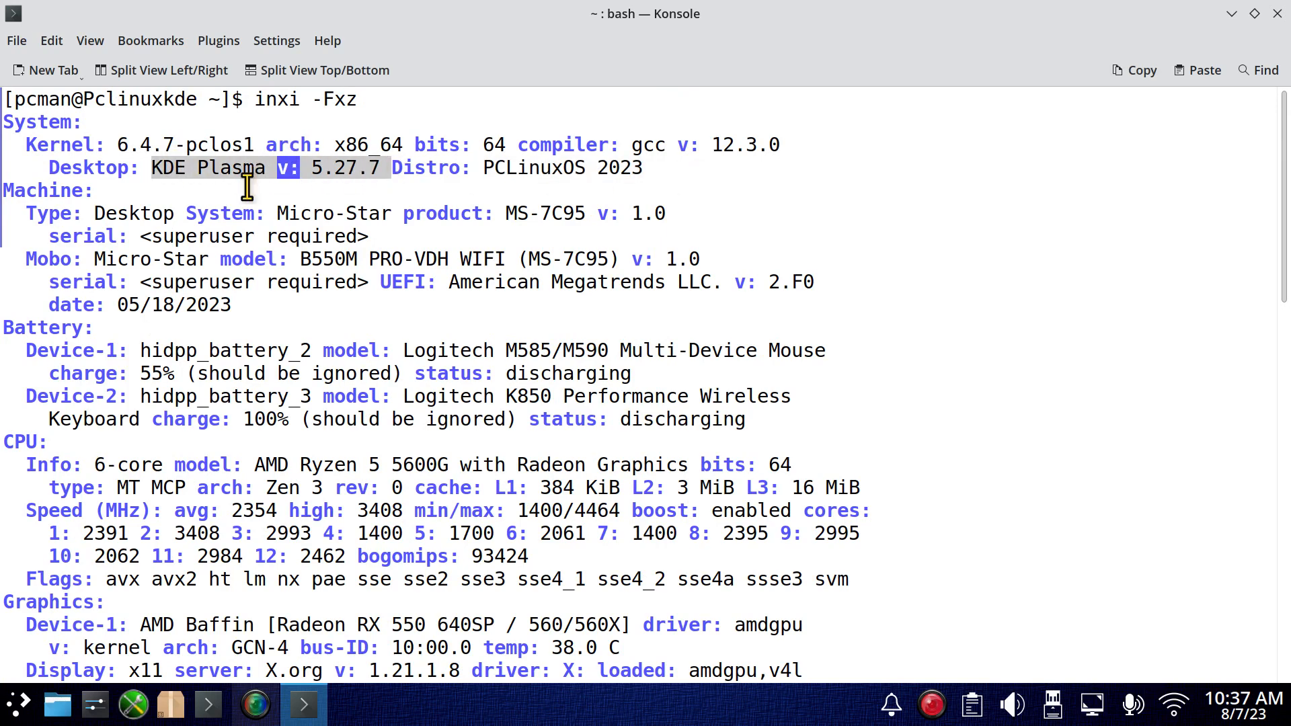
Highlight the kernel version, processor model, graphics card model and display resolution in the inxi report.
{"action": "left_click_drag", "start_coordinate": [117, 145], "coordinate": [273, 144]}
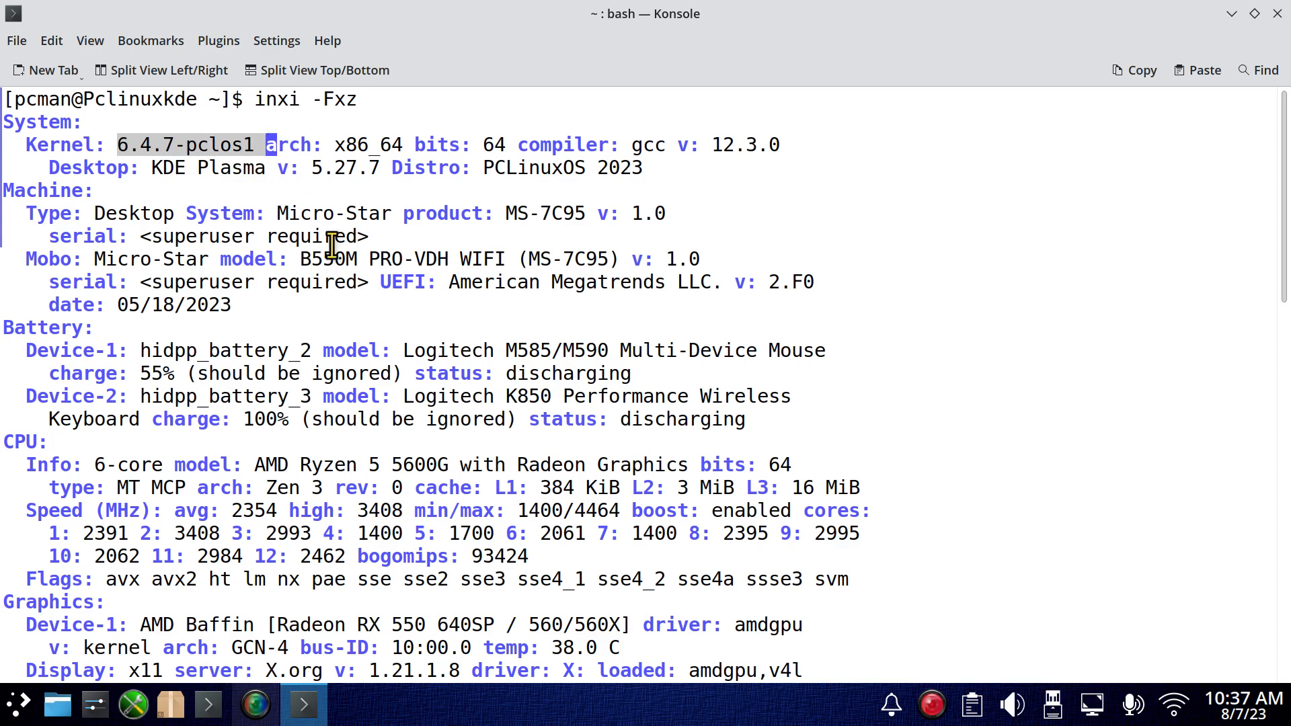
{"action": "scroll", "coordinate": [397, 283], "scroll_direction": "down", "scroll_amount": 2}
{"action": "left_click_drag", "start_coordinate": [250, 327], "coordinate": [447, 327]}
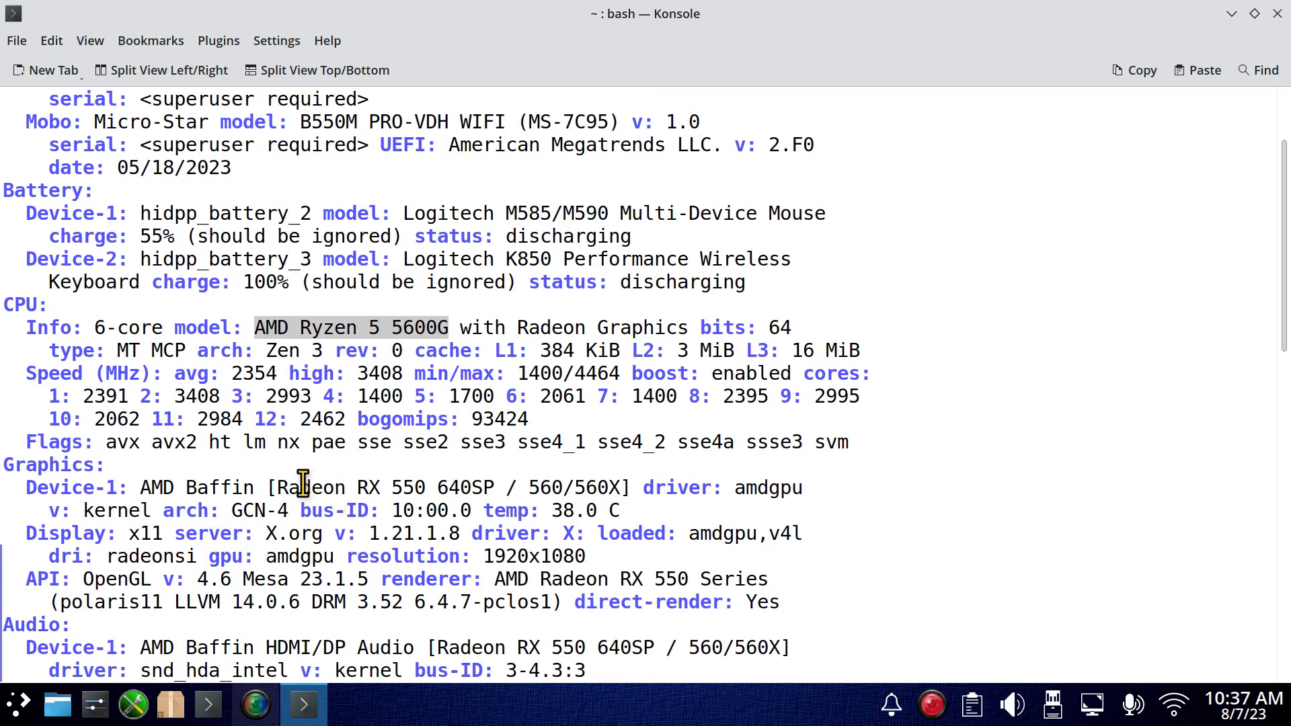
{"action": "left_click_drag", "start_coordinate": [276, 487], "coordinate": [427, 485]}
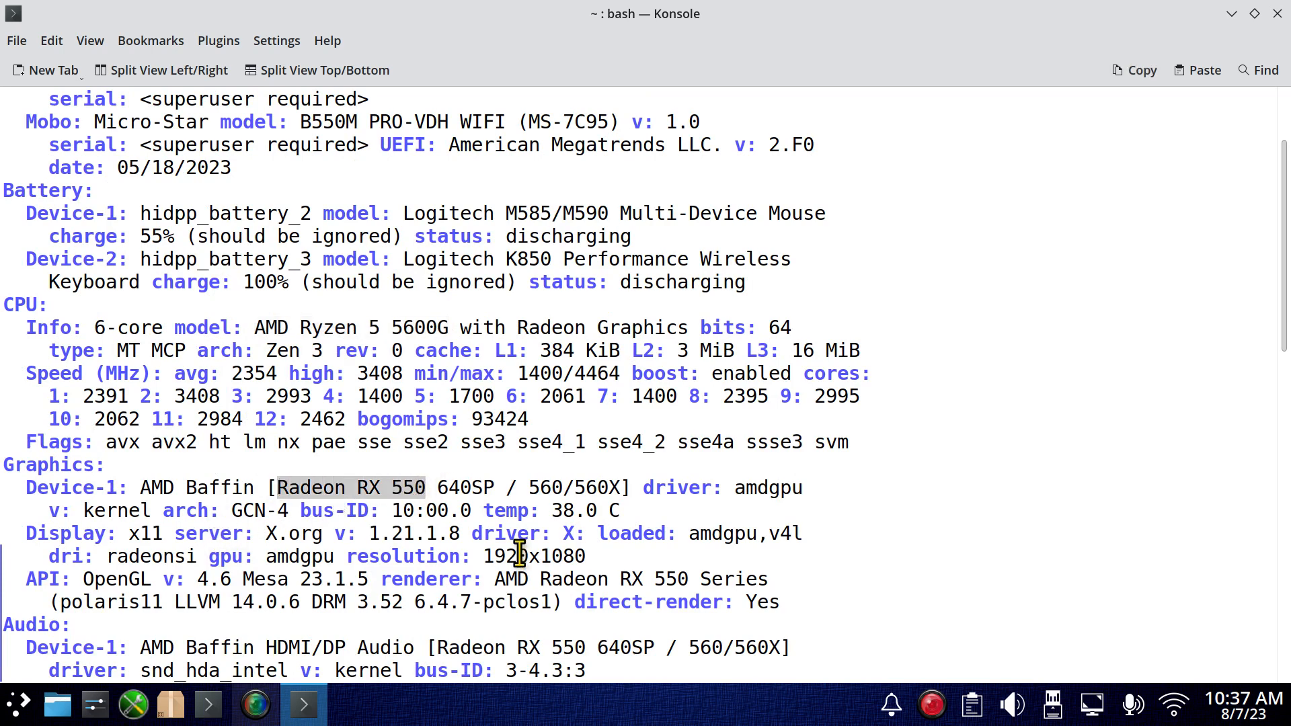
{"action": "left_click_drag", "start_coordinate": [483, 556], "coordinate": [587, 560]}
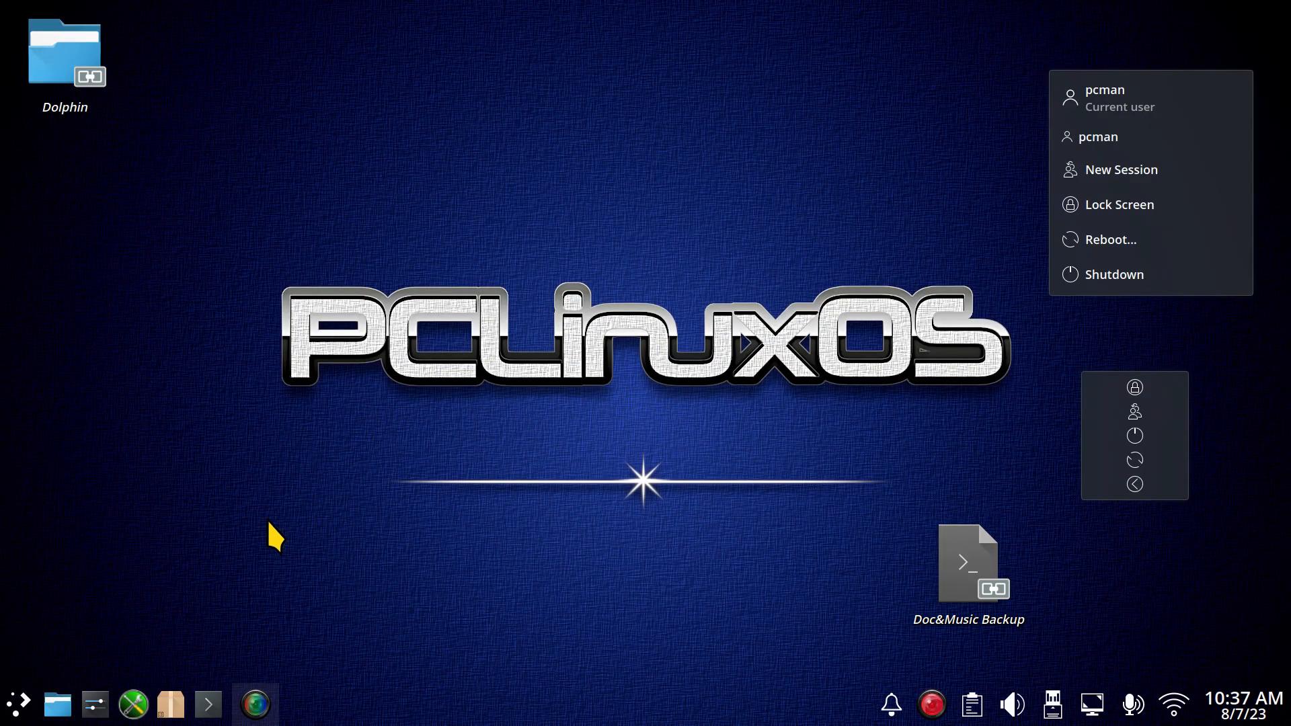
Open the Synaptic package manager, authenticating with the root password.
{"action": "left_click", "coordinate": [173, 710]}
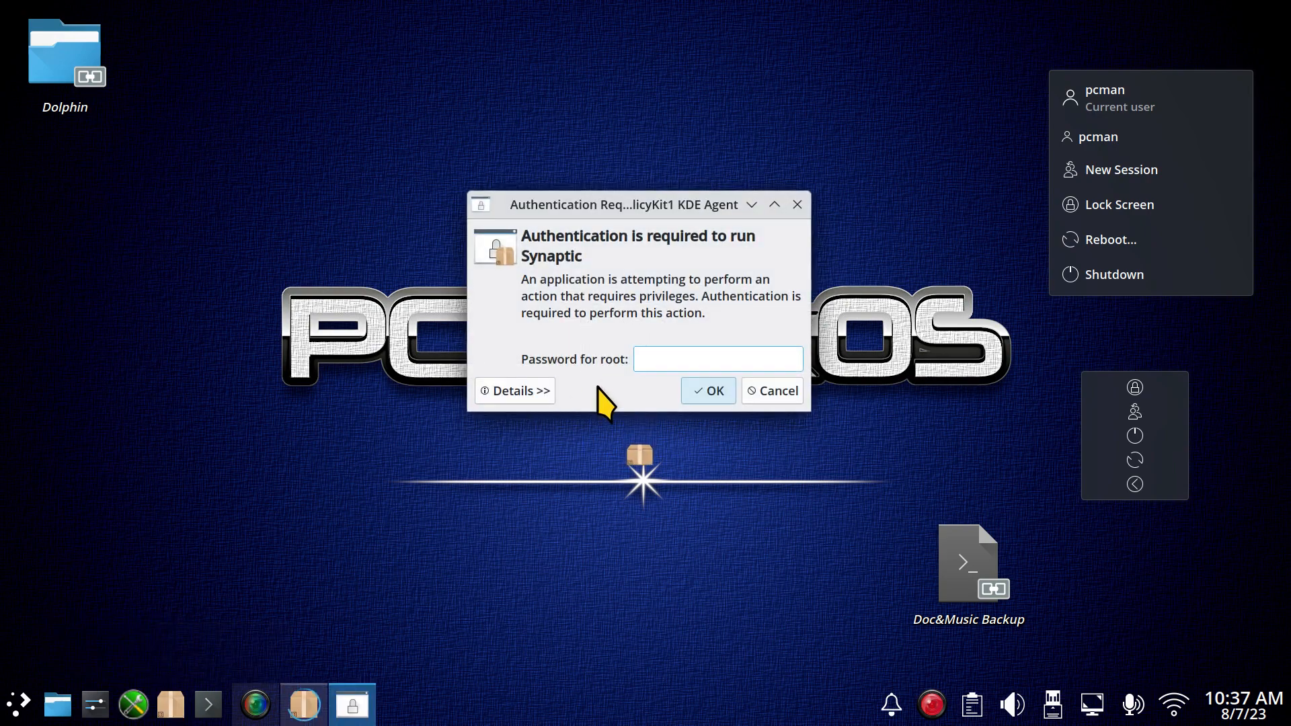
{"action": "type", "text": "*****"}
{"action": "key", "text": "Return"}
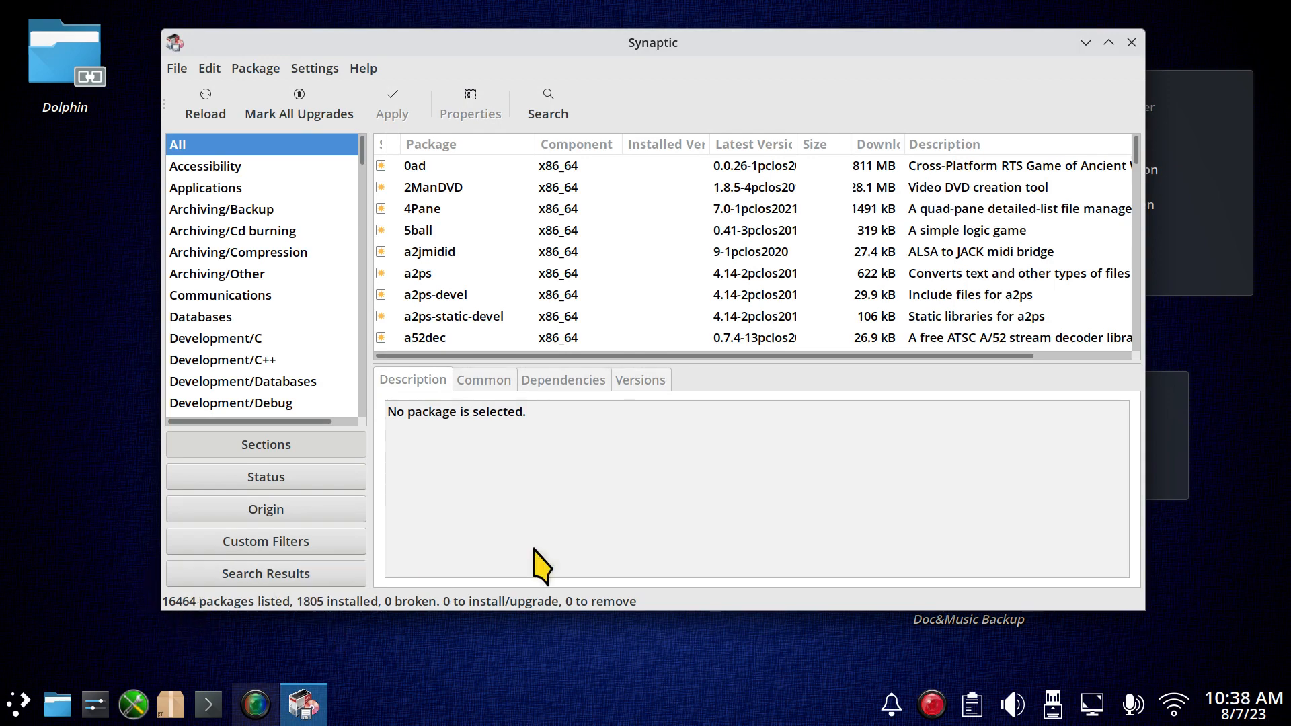
Open Synaptic's Repositories list, enlarge the dialog until all mirrors and sections fit, and close it after viewing.
{"action": "left_click", "coordinate": [316, 68]}
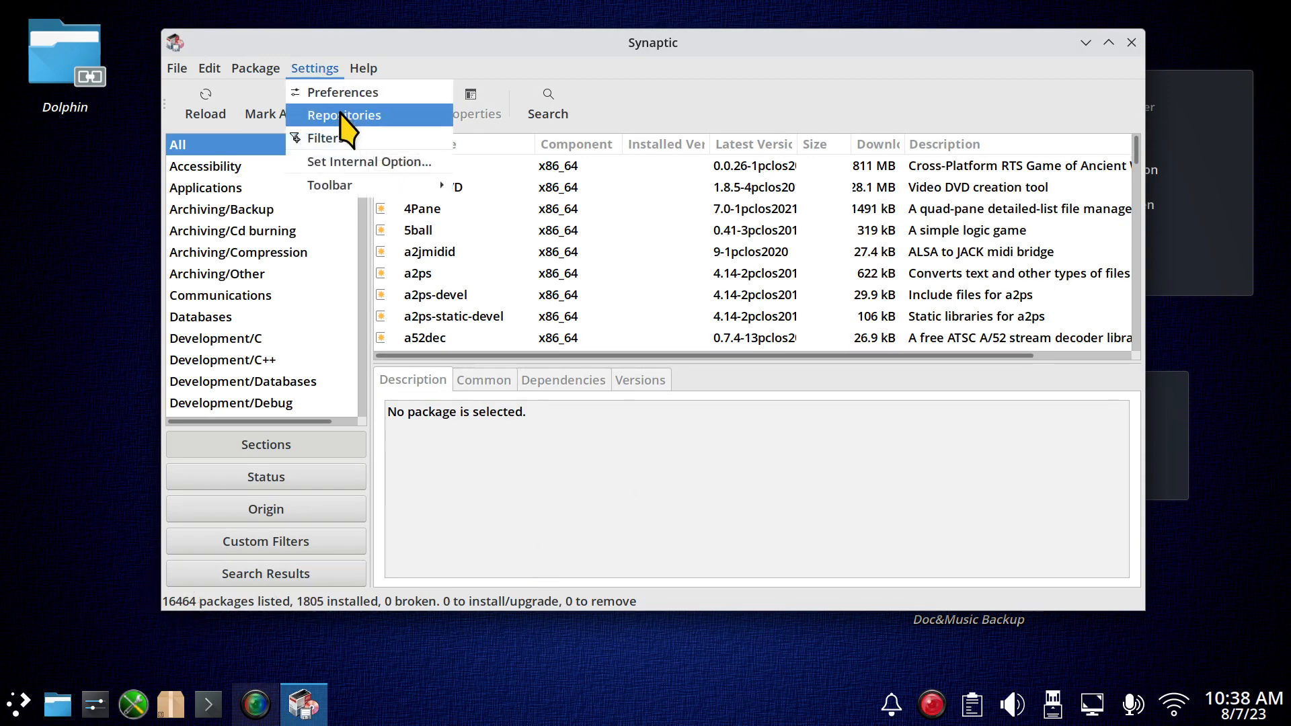
{"action": "left_click", "coordinate": [337, 115]}
{"action": "left_click_drag", "start_coordinate": [692, 216], "coordinate": [501, 44]}
{"action": "right_click", "coordinate": [501, 43]}
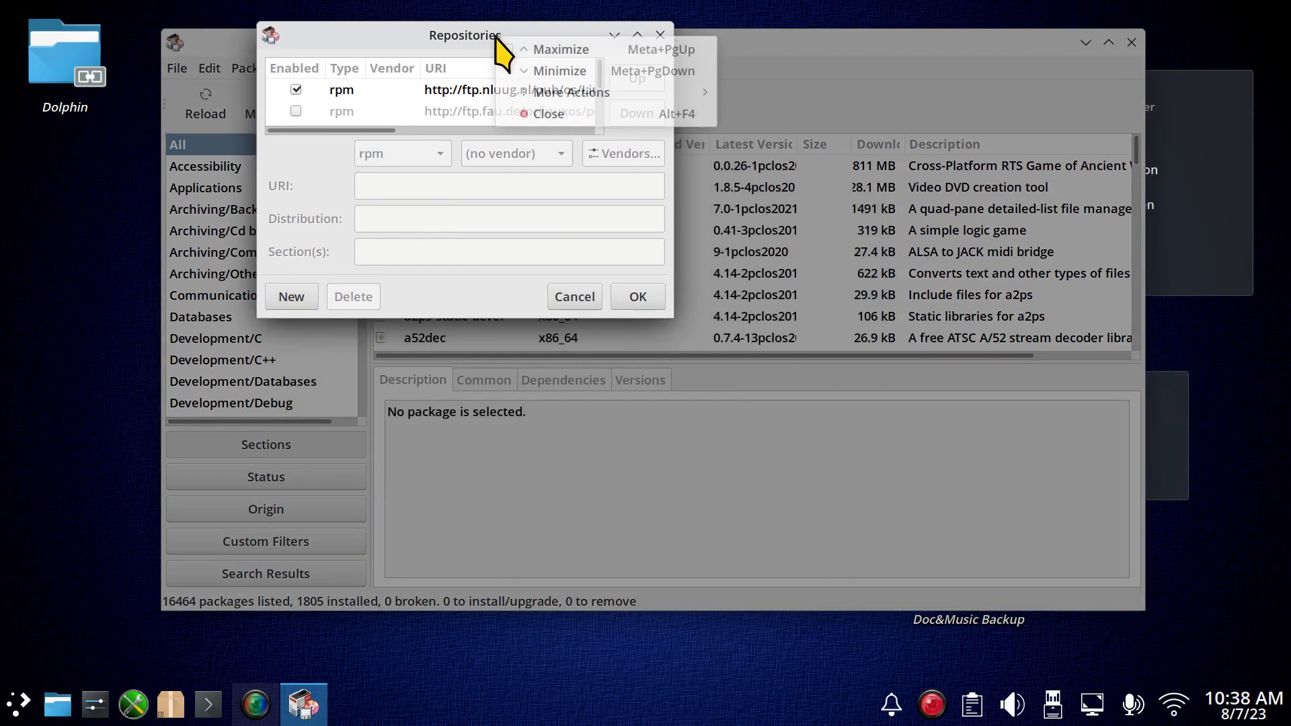
{"action": "mouse_move", "coordinate": [592, 94]}
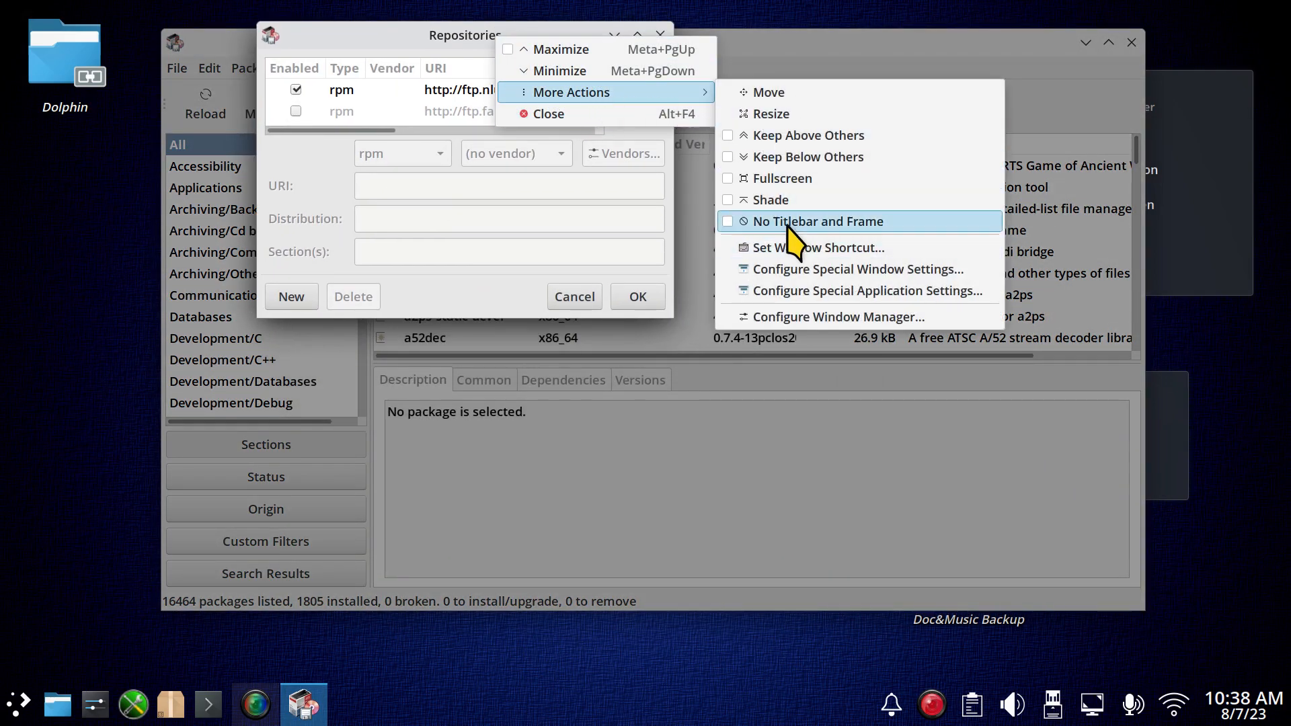
{"action": "left_click", "coordinate": [767, 114]}
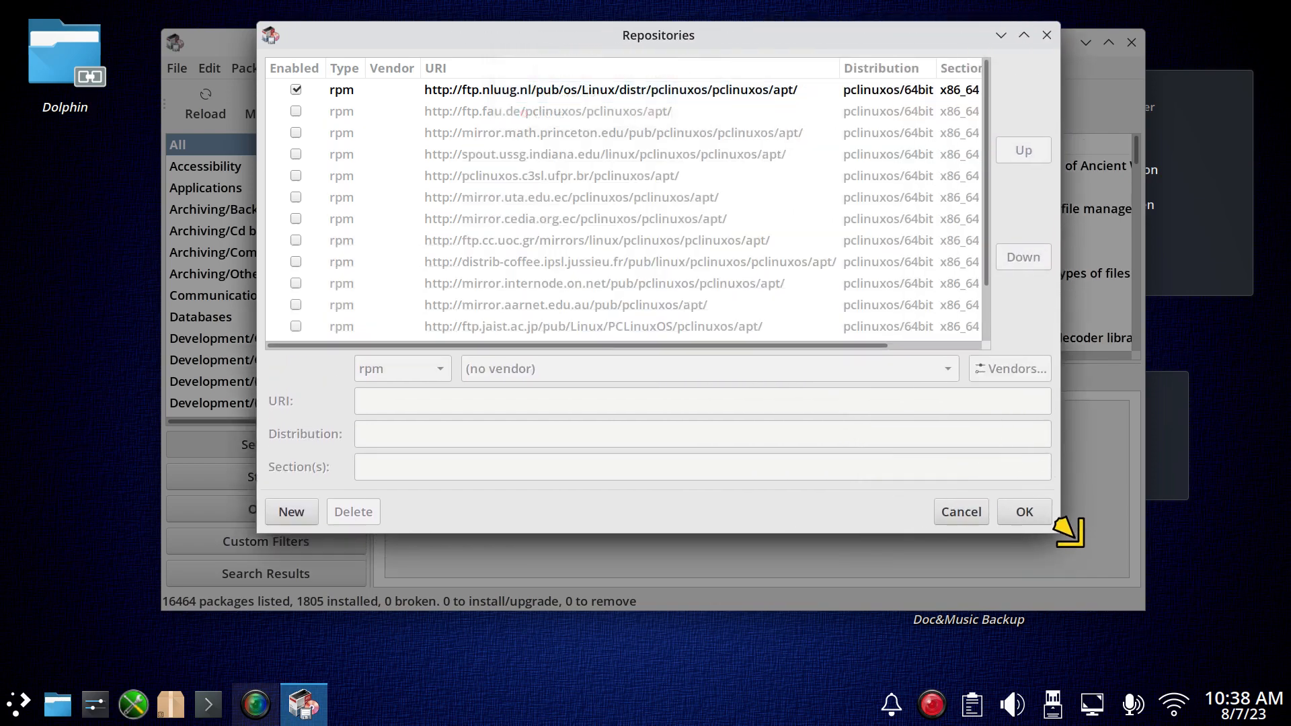
{"action": "left_click", "coordinate": [1225, 577]}
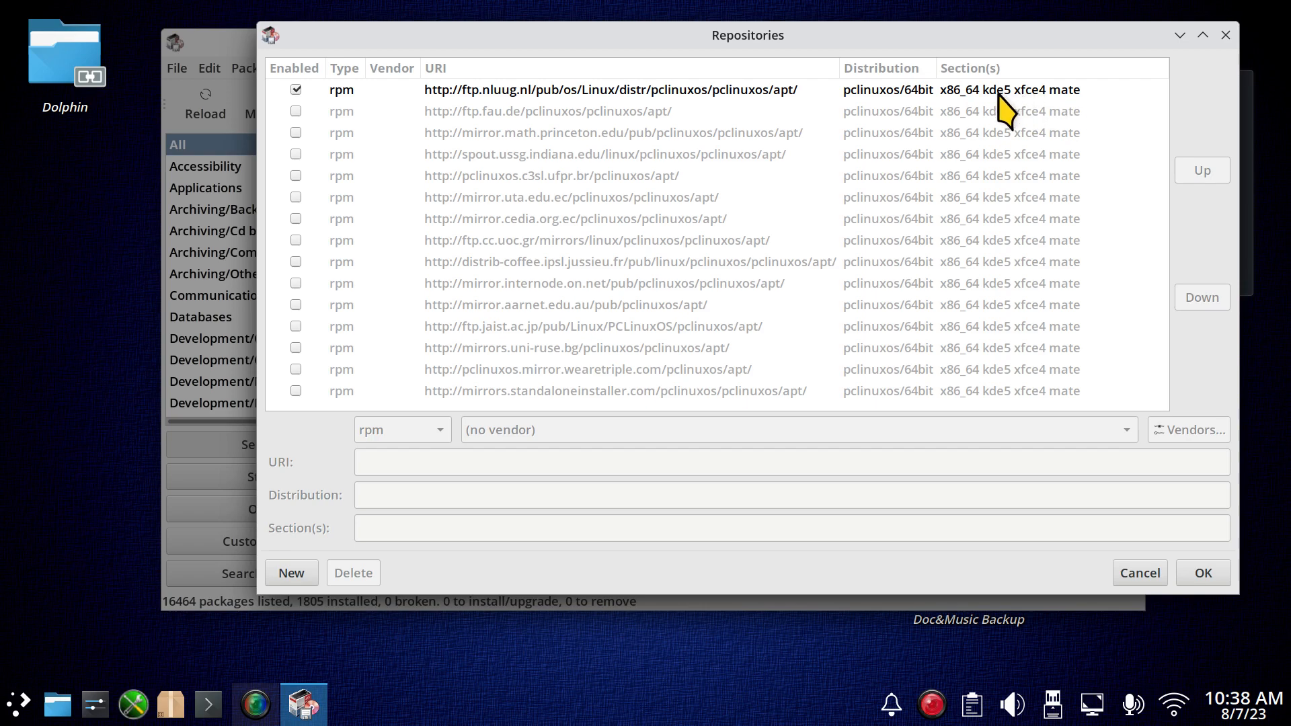
{"action": "left_click", "coordinate": [1225, 37]}
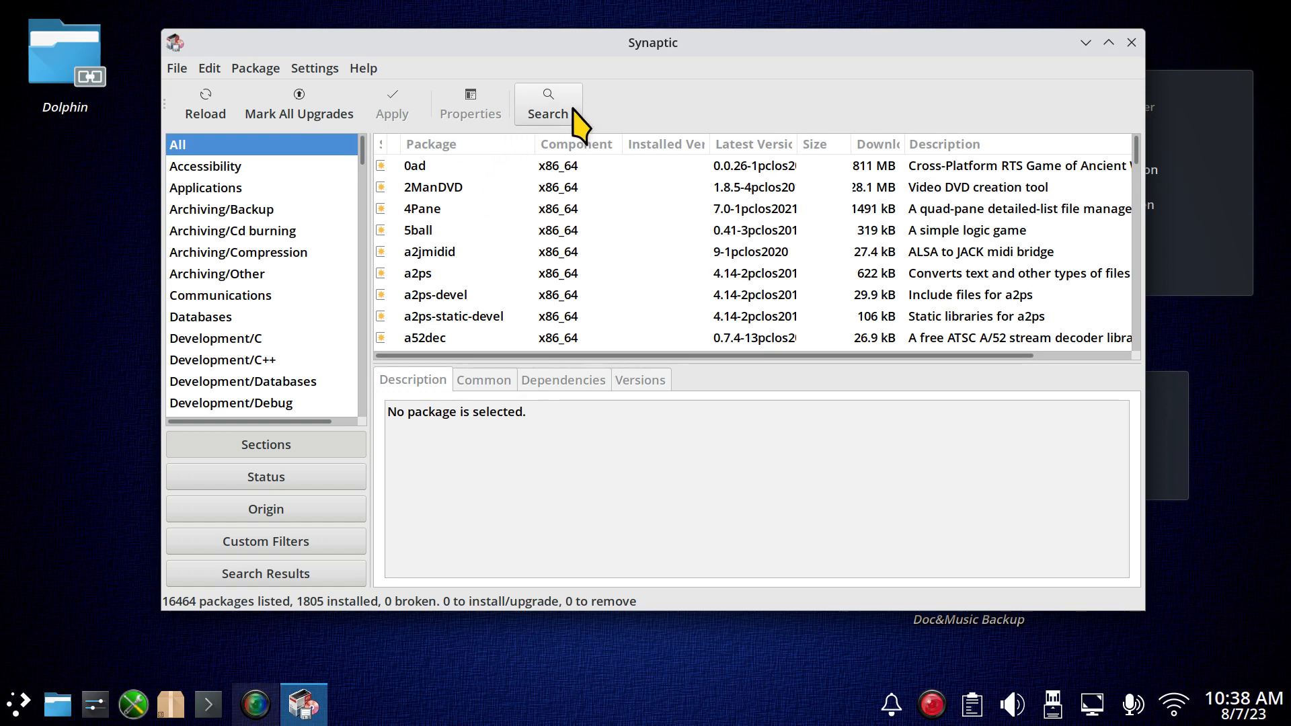
Select the 0ad package and view its marking options without marking it.
{"action": "left_click", "coordinate": [402, 170]}
{"action": "right_click", "coordinate": [401, 170]}
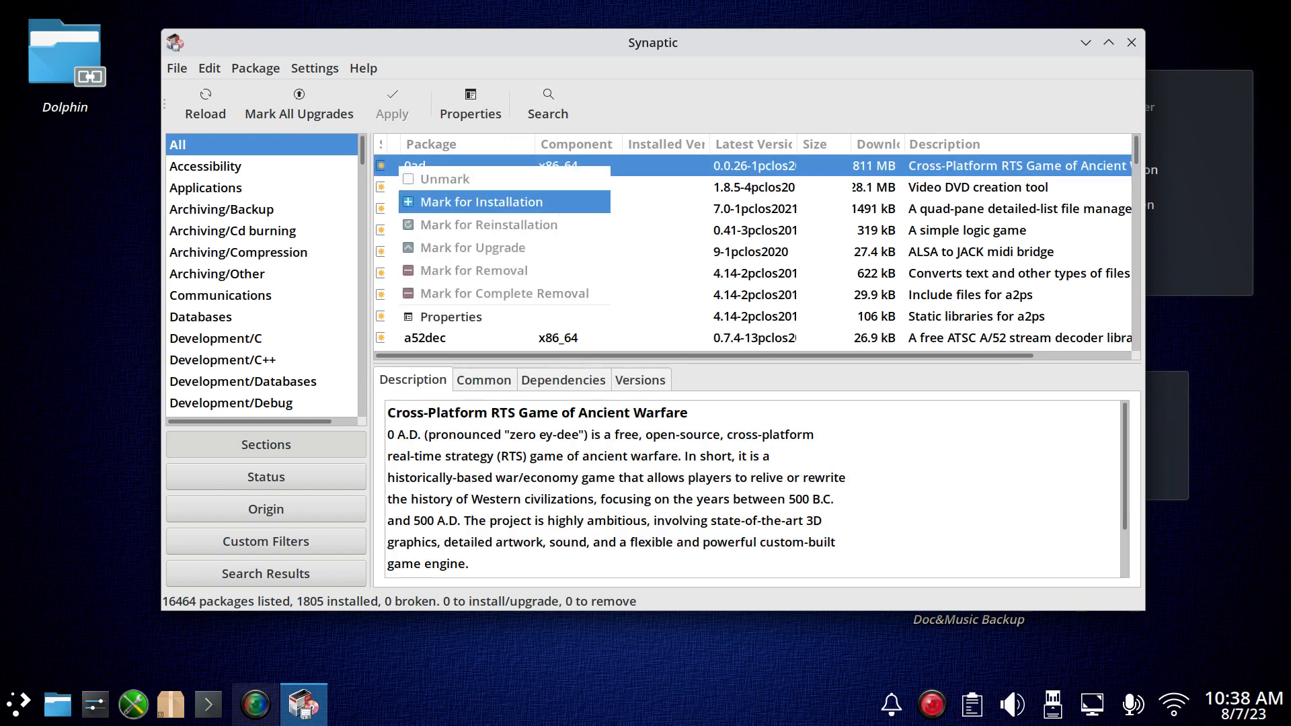
{"action": "left_click", "coordinate": [373, 68]}
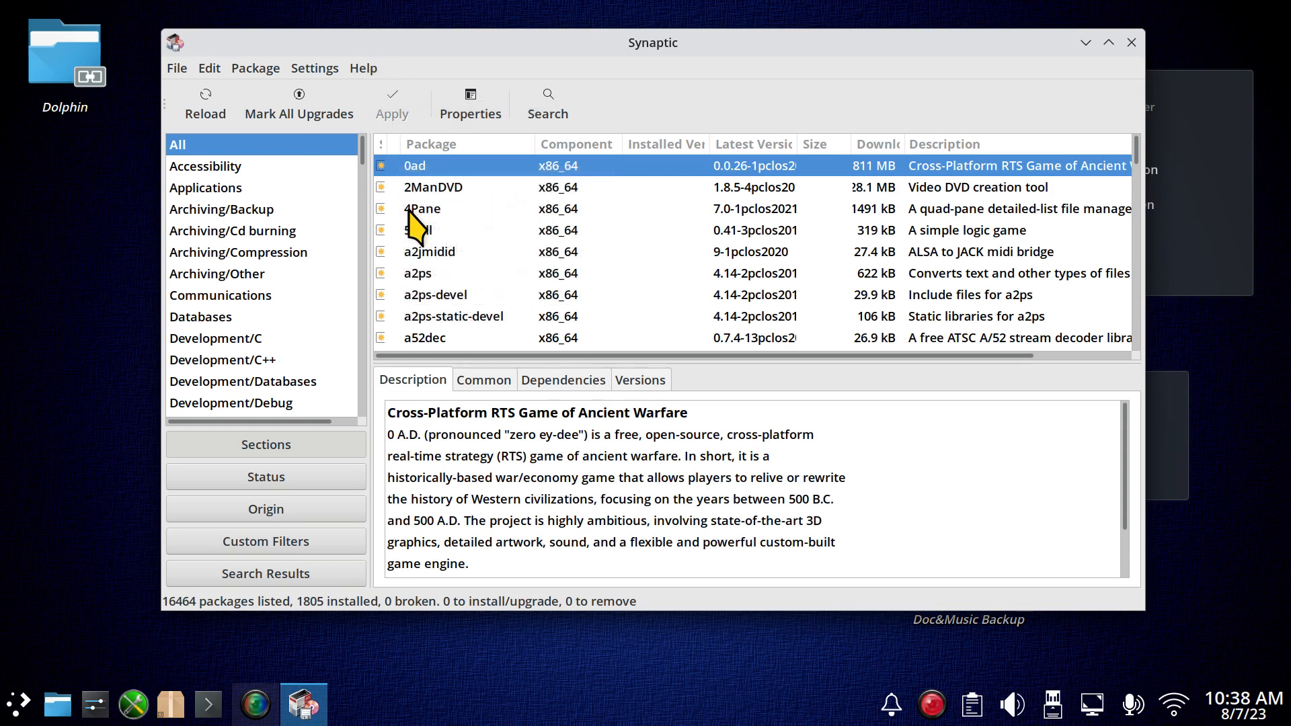
View the Icon Legend explaining the package status icons, and close Synaptic.
{"action": "left_click", "coordinate": [364, 68]}
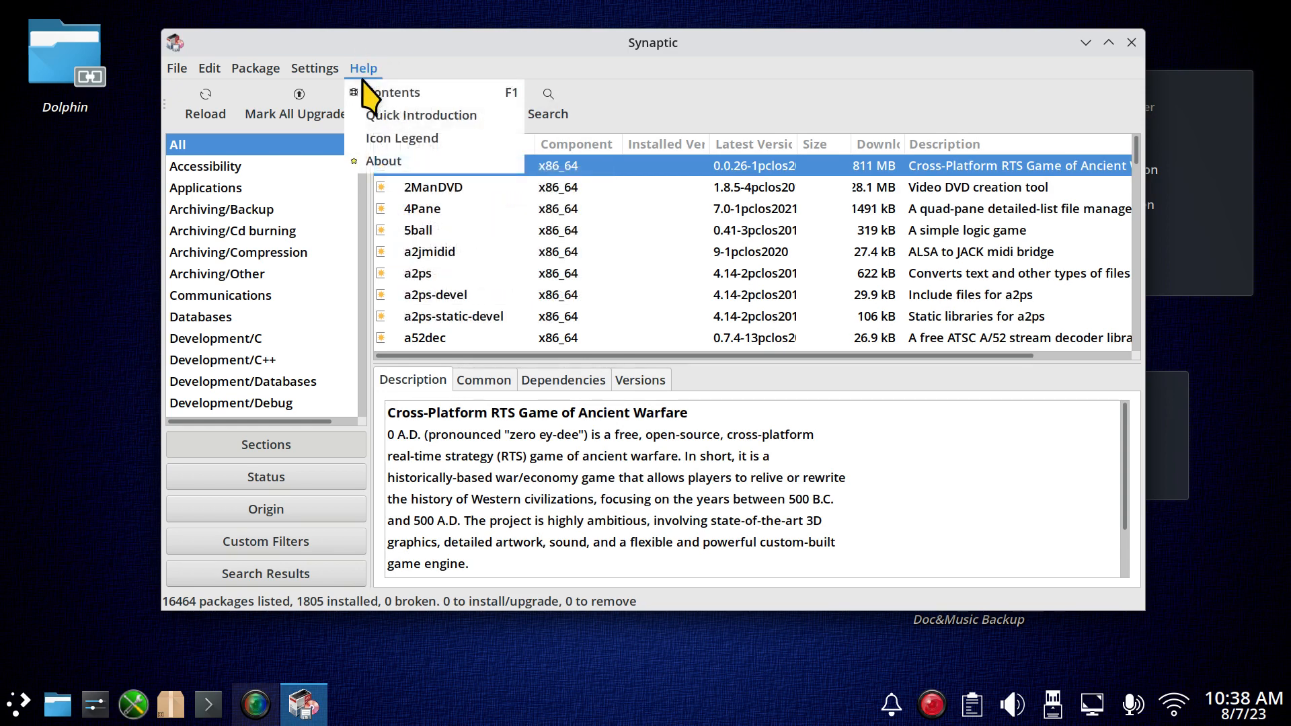
{"action": "left_click", "coordinate": [394, 142]}
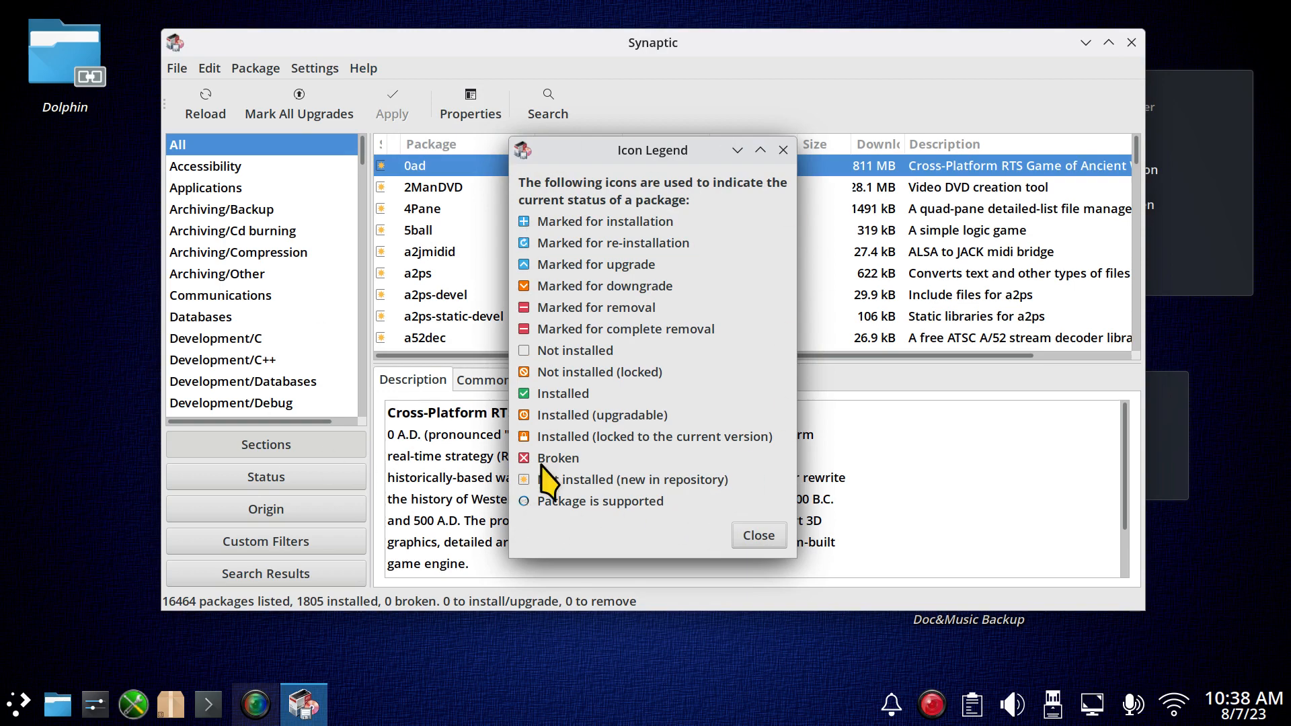
{"action": "left_click", "coordinate": [763, 534]}
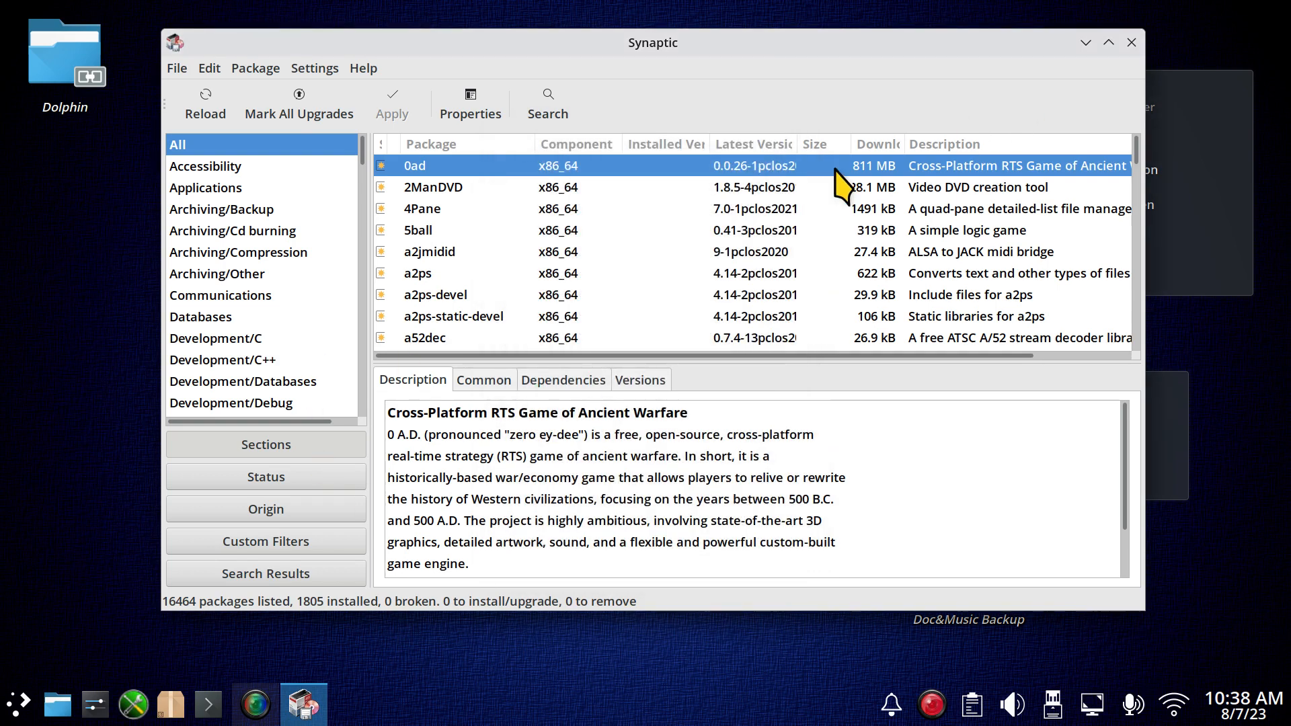
{"action": "key", "text": "alt+F4"}
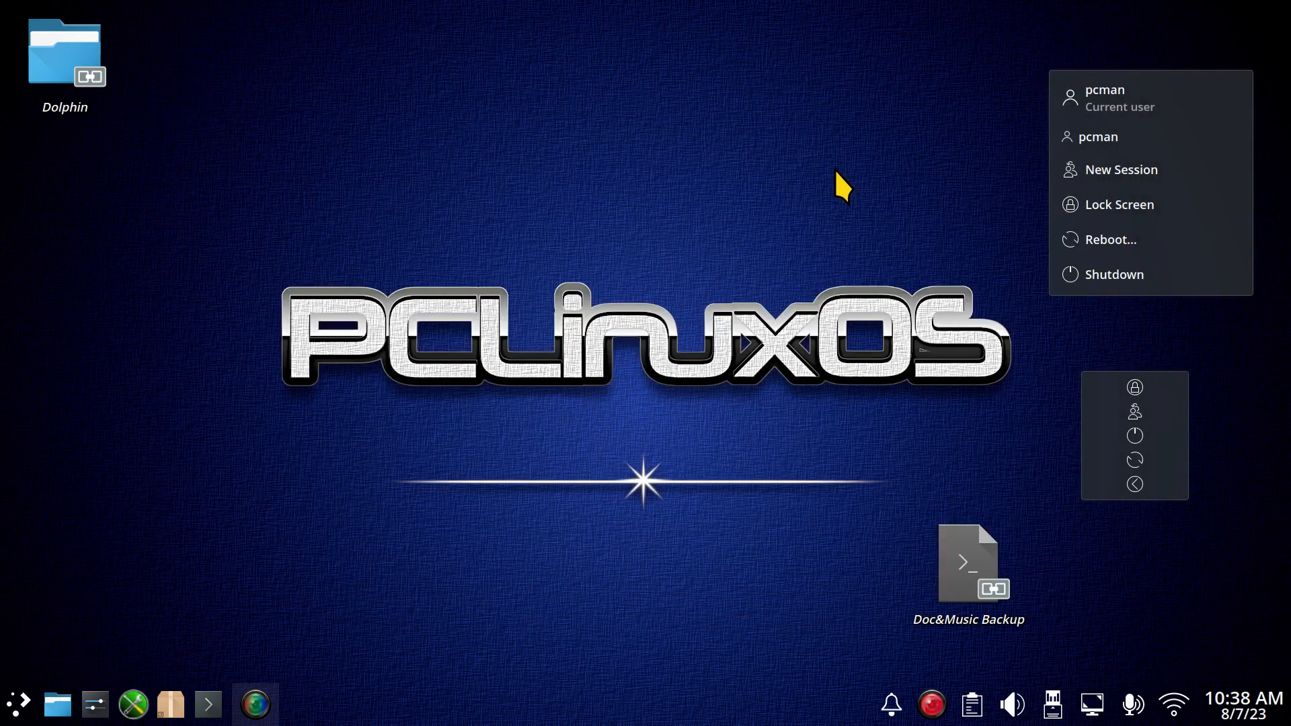
Open the PCLinuxOS Control Center, authenticating with the root password.
{"action": "left_click", "coordinate": [133, 705]}
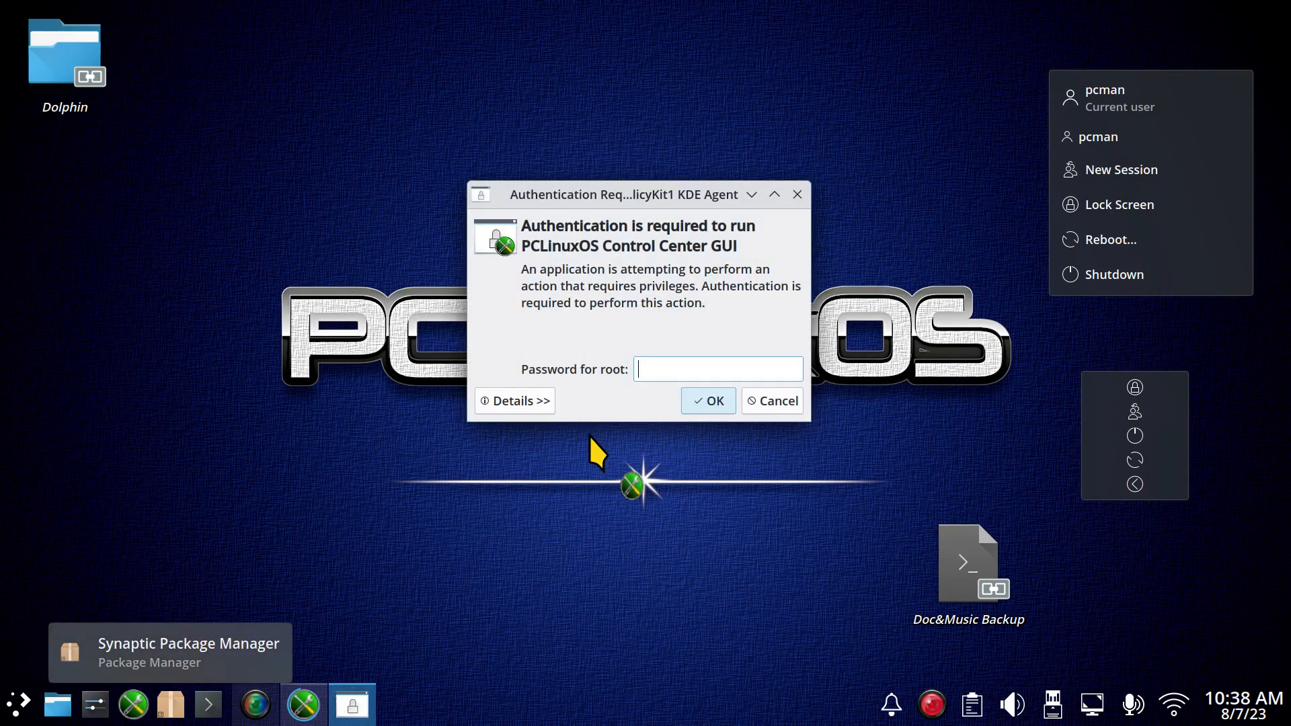
{"action": "type", "text": "*****"}
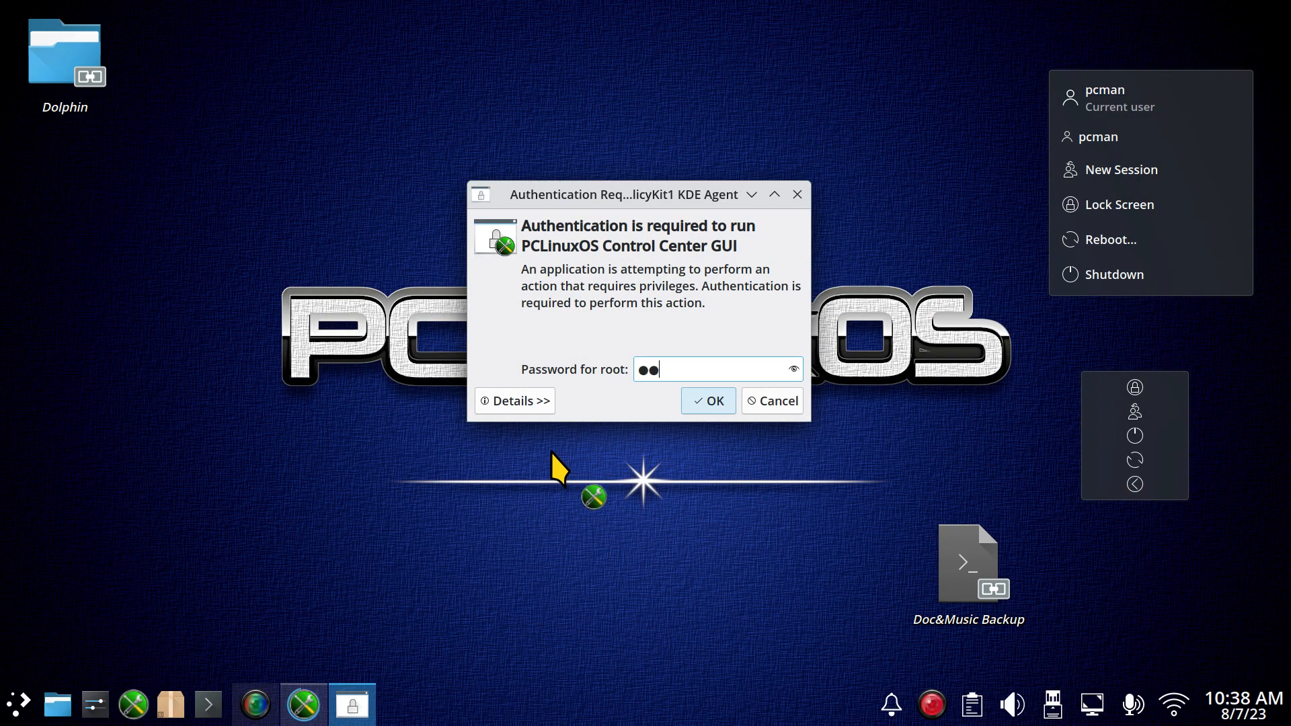
{"action": "key", "text": "Return"}
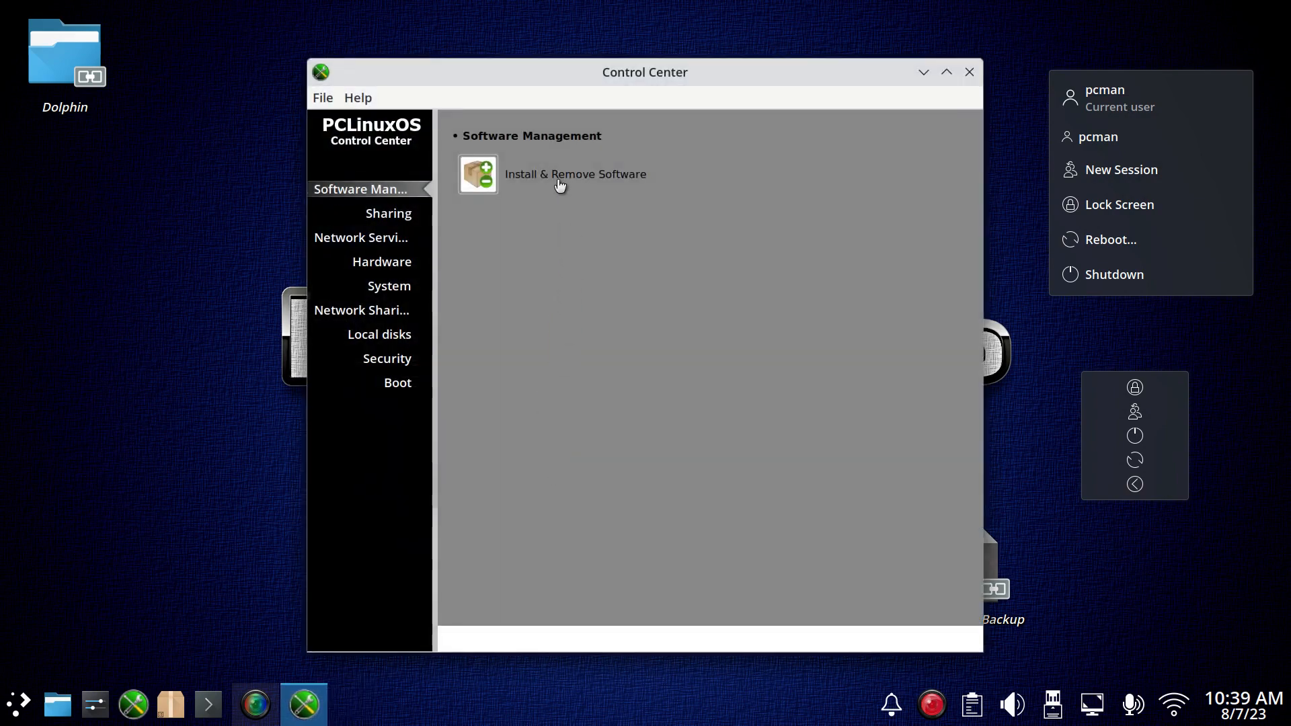
Browse the Control Center categories in order from Sharing through Boot, and close the window.
{"action": "left_click", "coordinate": [383, 212]}
{"action": "left_click", "coordinate": [373, 236]}
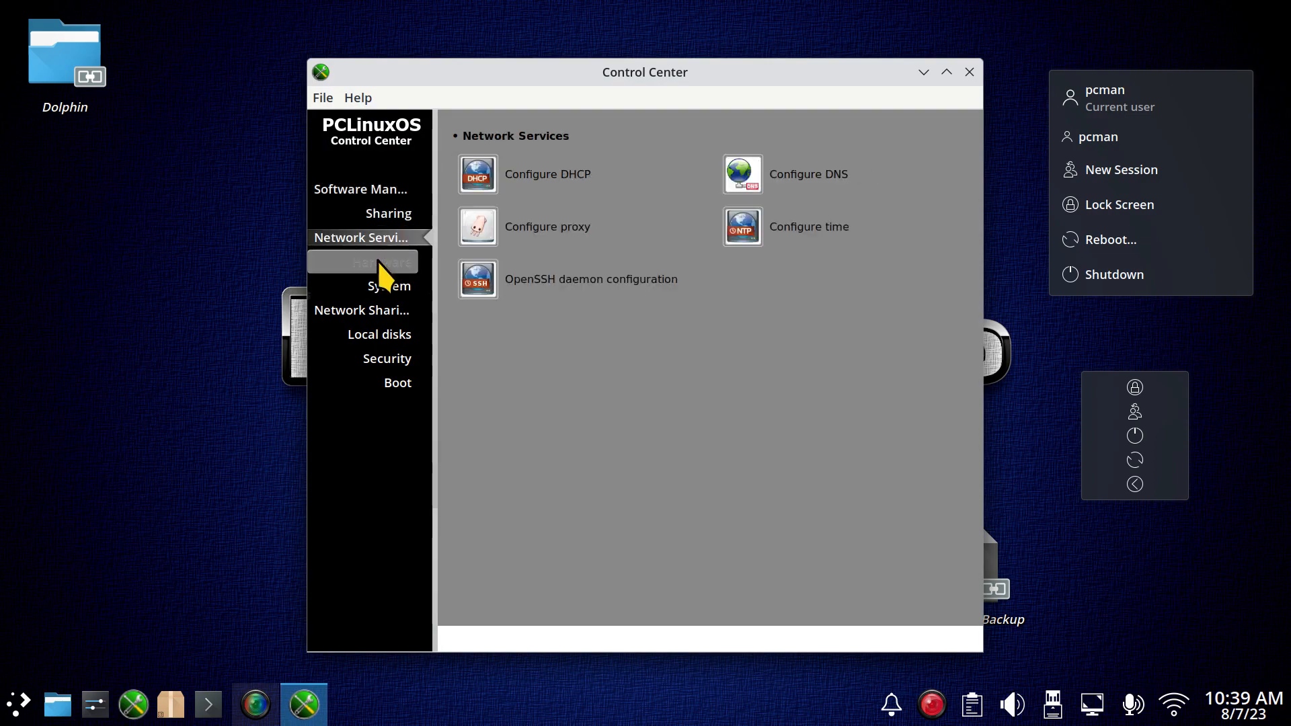
{"action": "left_click", "coordinate": [378, 264]}
{"action": "left_click", "coordinate": [380, 293]}
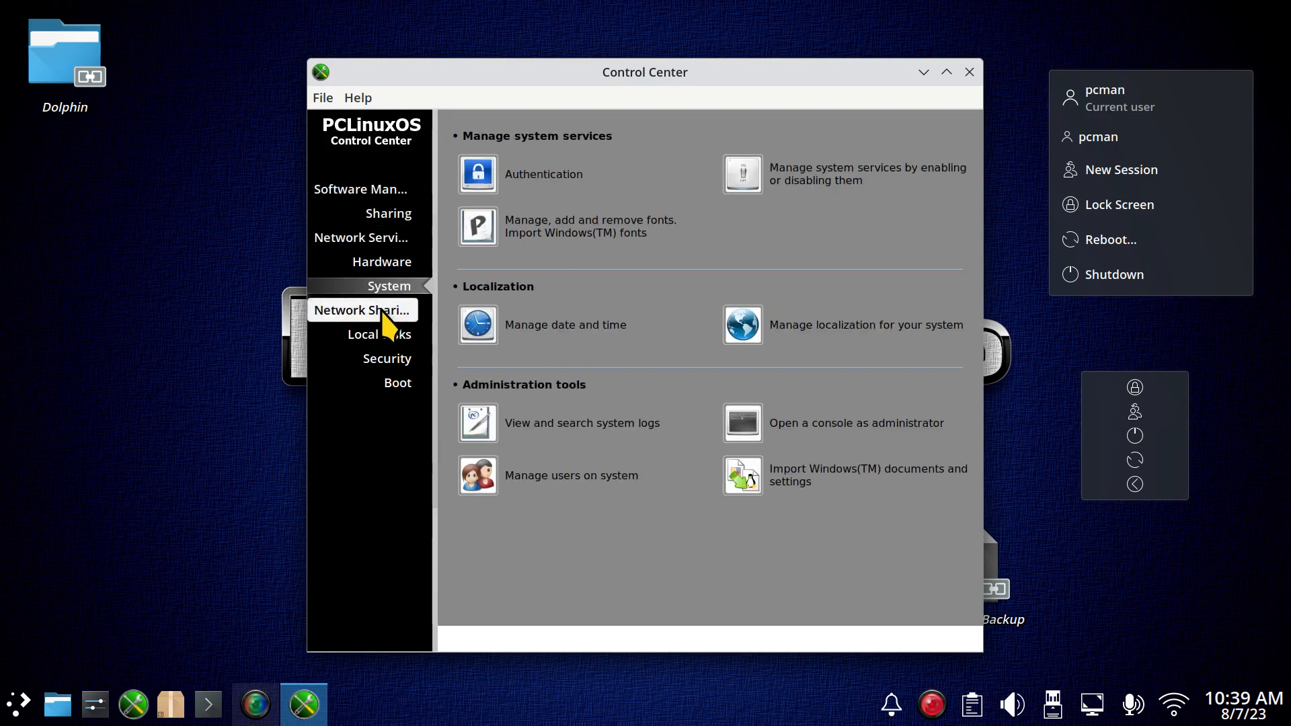
{"action": "left_click", "coordinate": [382, 312]}
{"action": "left_click", "coordinate": [385, 335]}
{"action": "left_click", "coordinate": [386, 360]}
{"action": "left_click", "coordinate": [391, 377]}
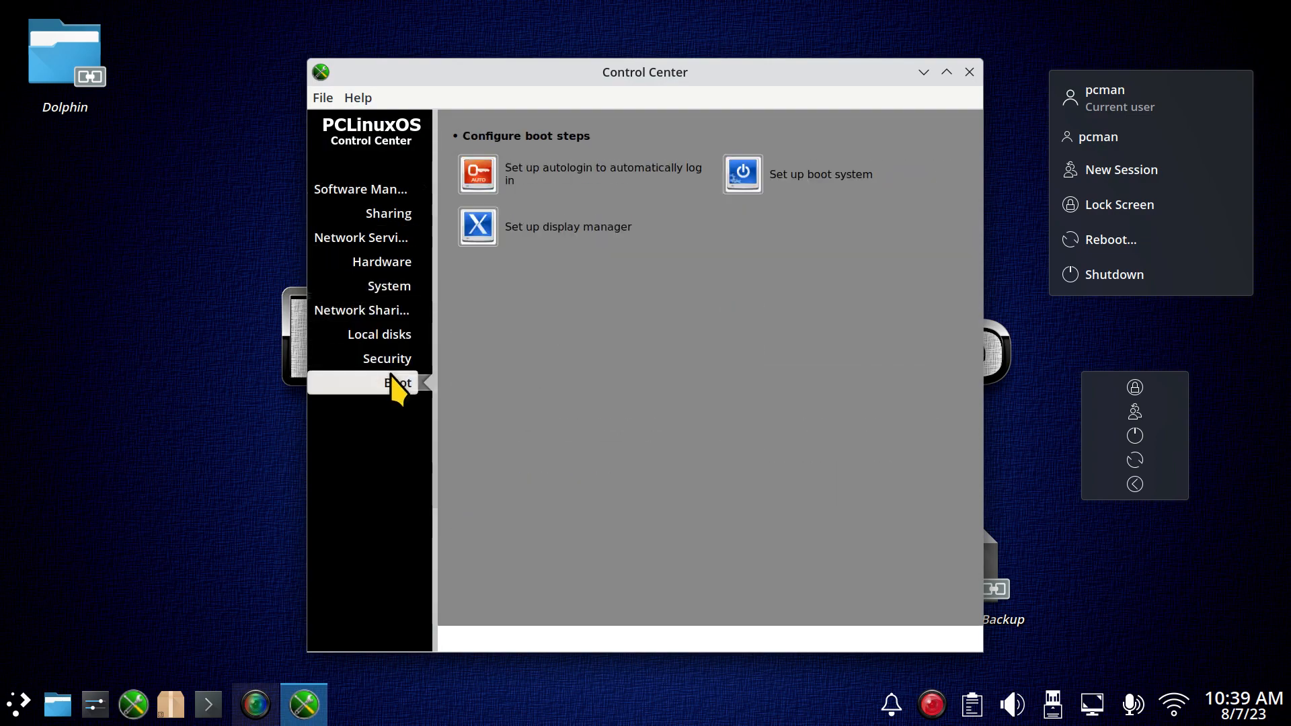
{"action": "left_click", "coordinate": [969, 72]}
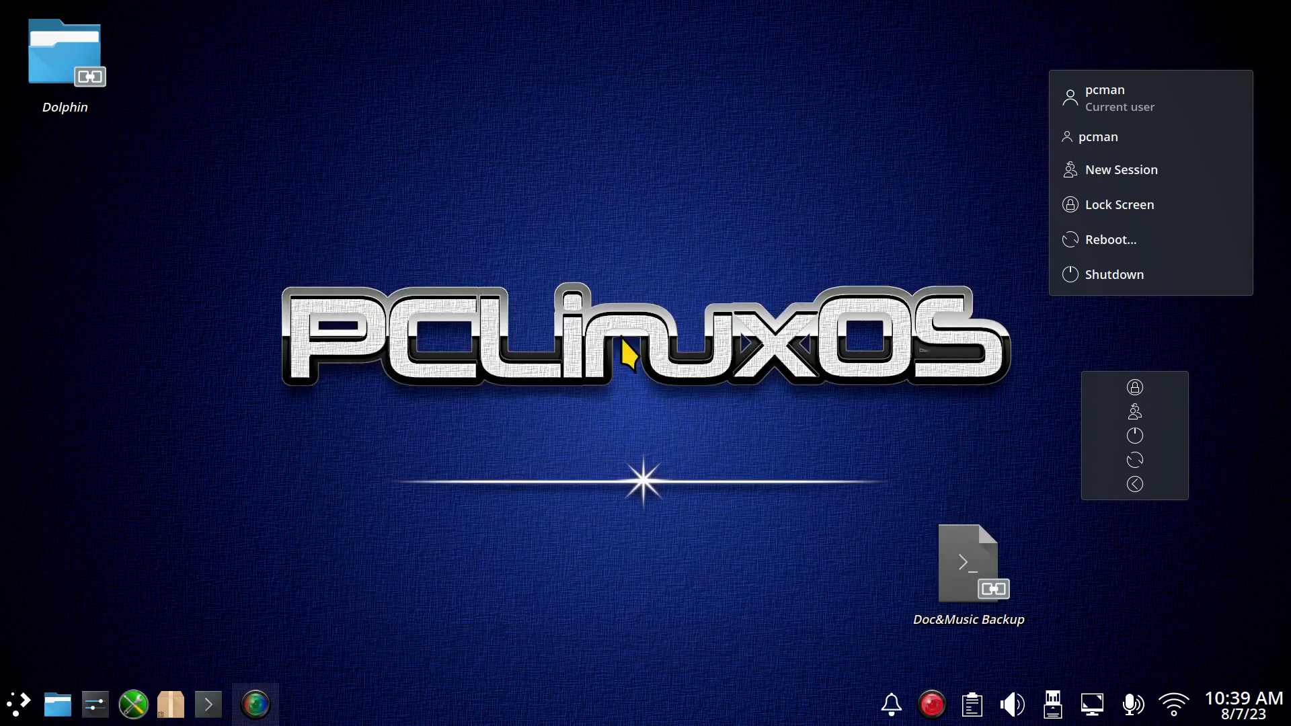
Open System Settings and view the Global Theme and Application Style pages under Appearance.
{"action": "left_click", "coordinate": [95, 704]}
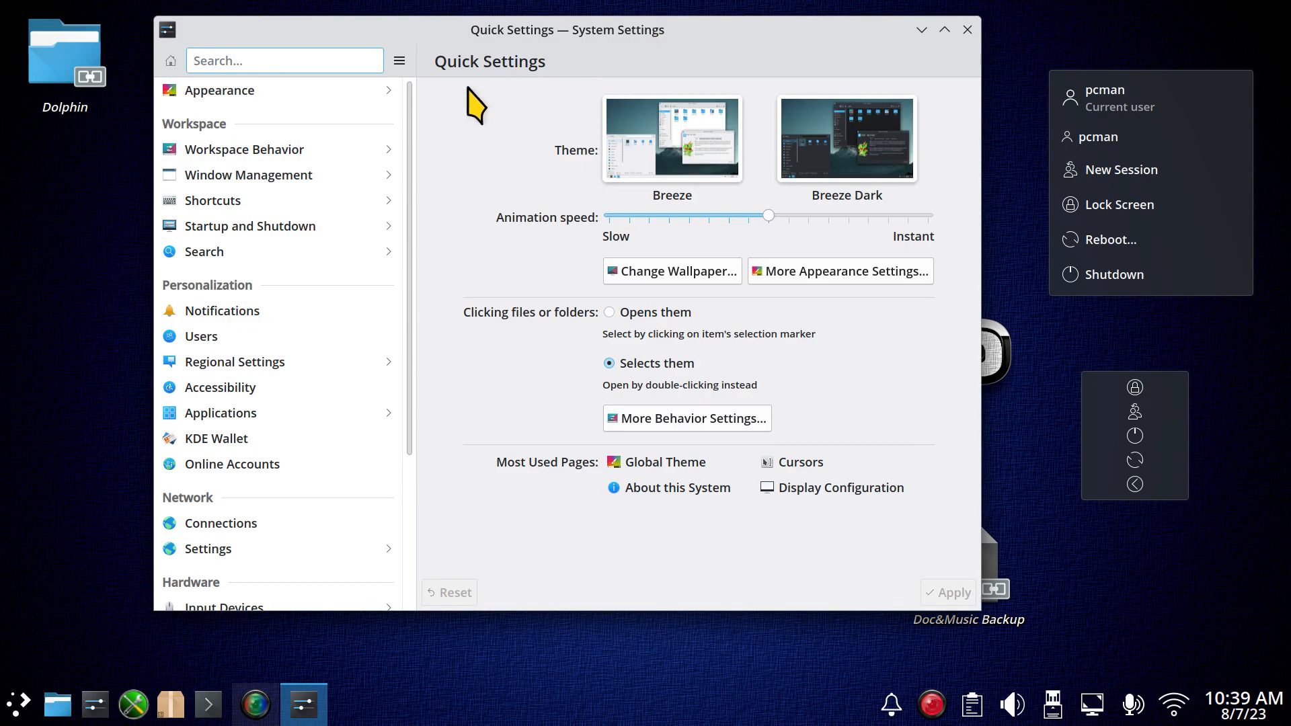
{"action": "left_click", "coordinate": [281, 93]}
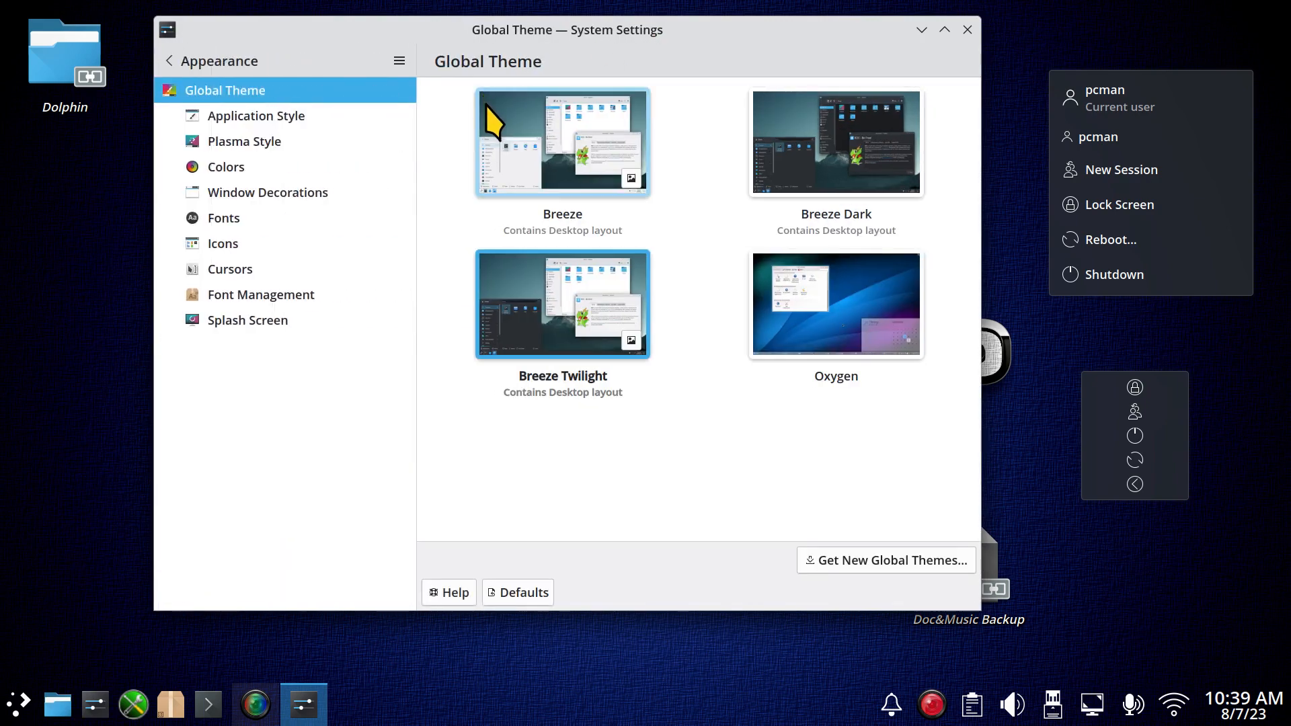
{"action": "left_click", "coordinate": [296, 119]}
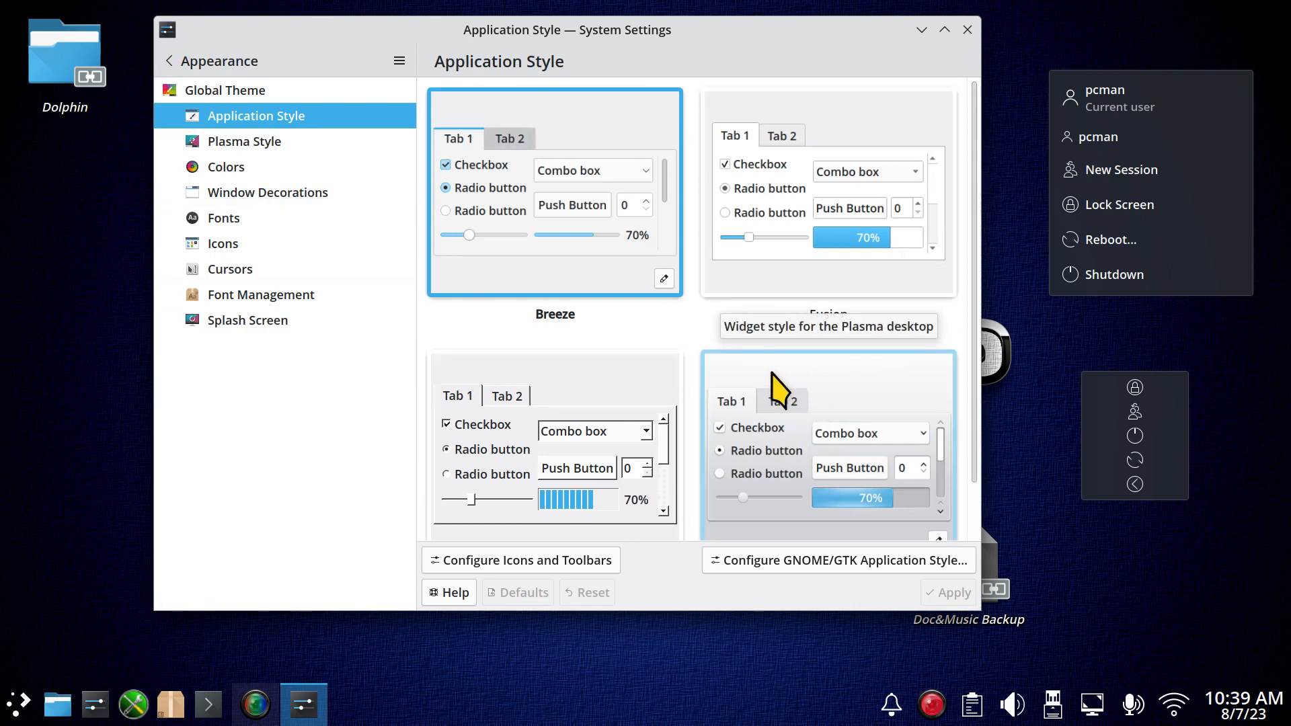
Search the application launcher for "scr" and dismiss it without opening a result.
{"action": "left_click", "coordinate": [19, 705]}
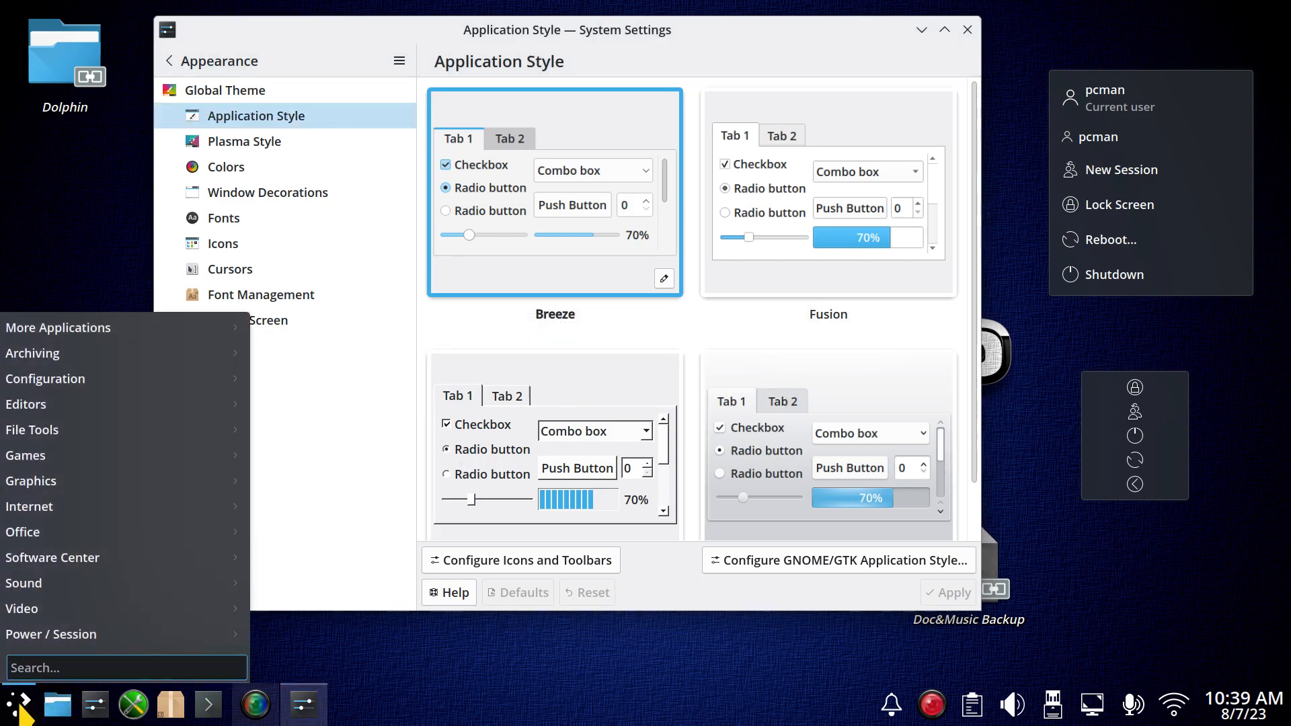
{"action": "type", "text": "scr"}
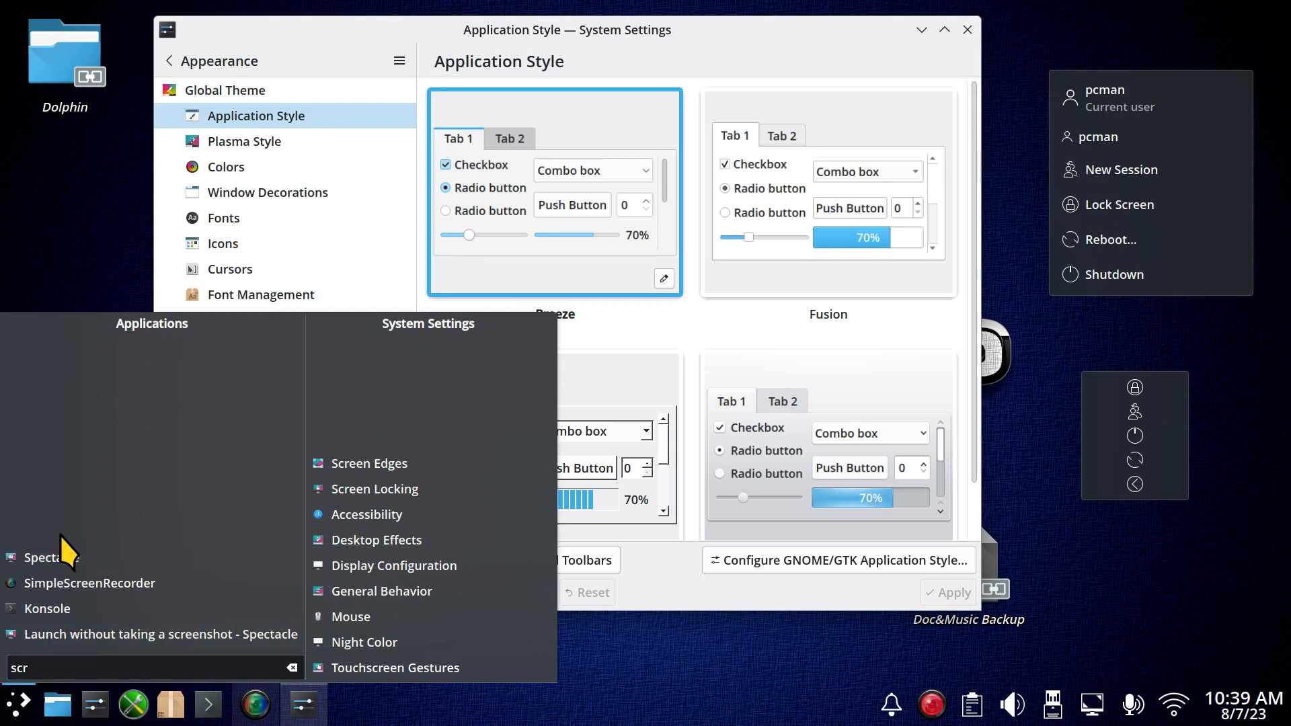
{"action": "left_click", "coordinate": [711, 672]}
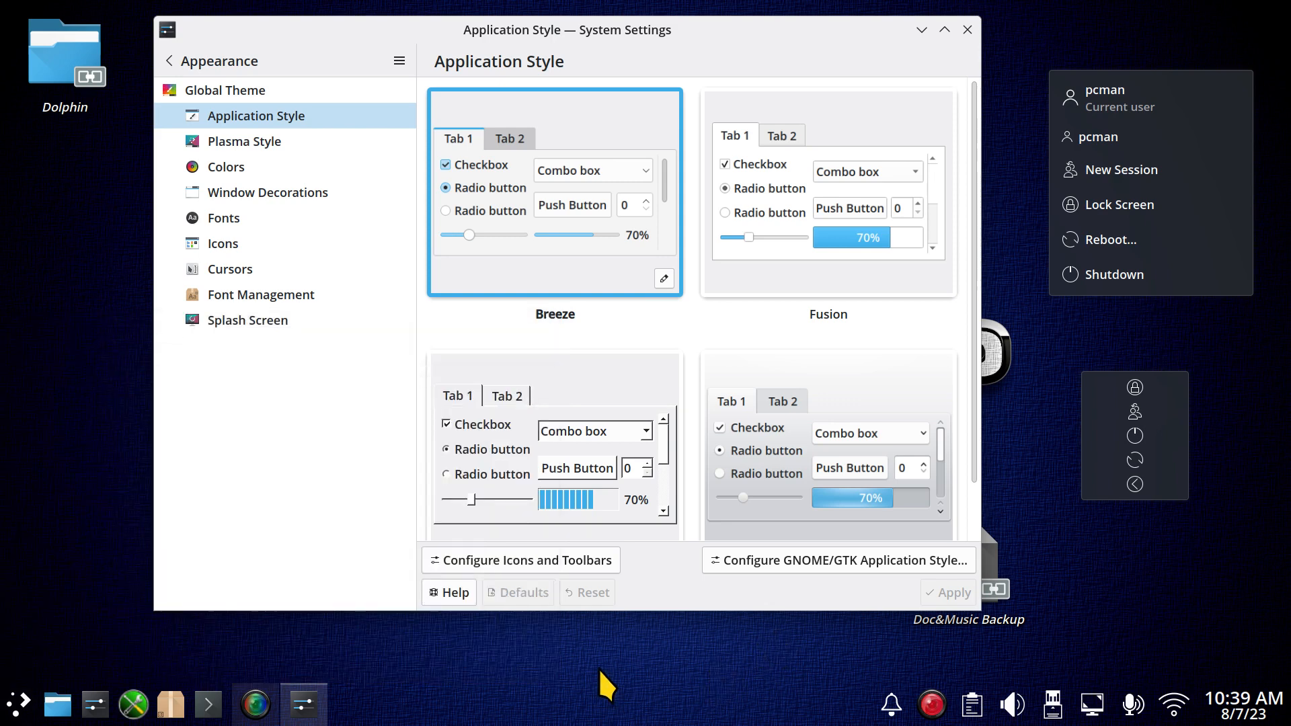
Find the Spectacle screenshot utility in KRunner by searching for "sp", and launch it.
{"action": "key", "text": "alt+space"}
{"action": "type", "text": "sp"}
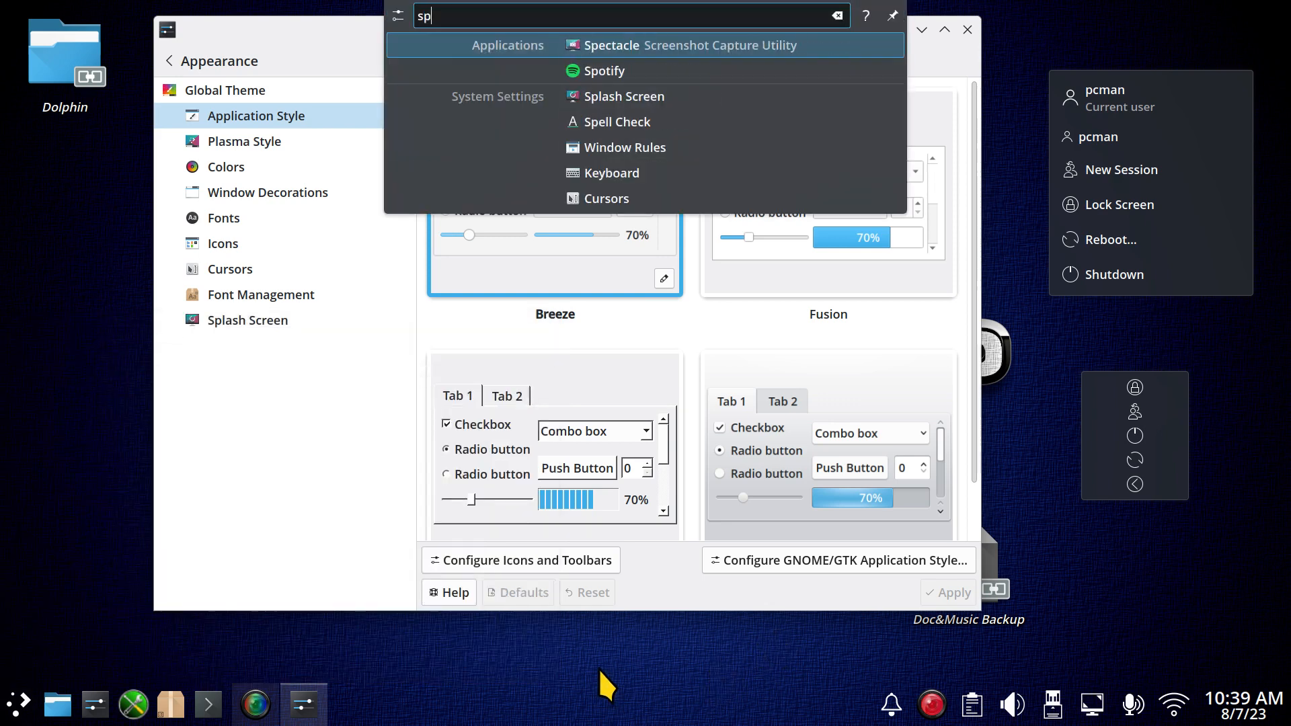
{"action": "left_click", "coordinate": [632, 47]}
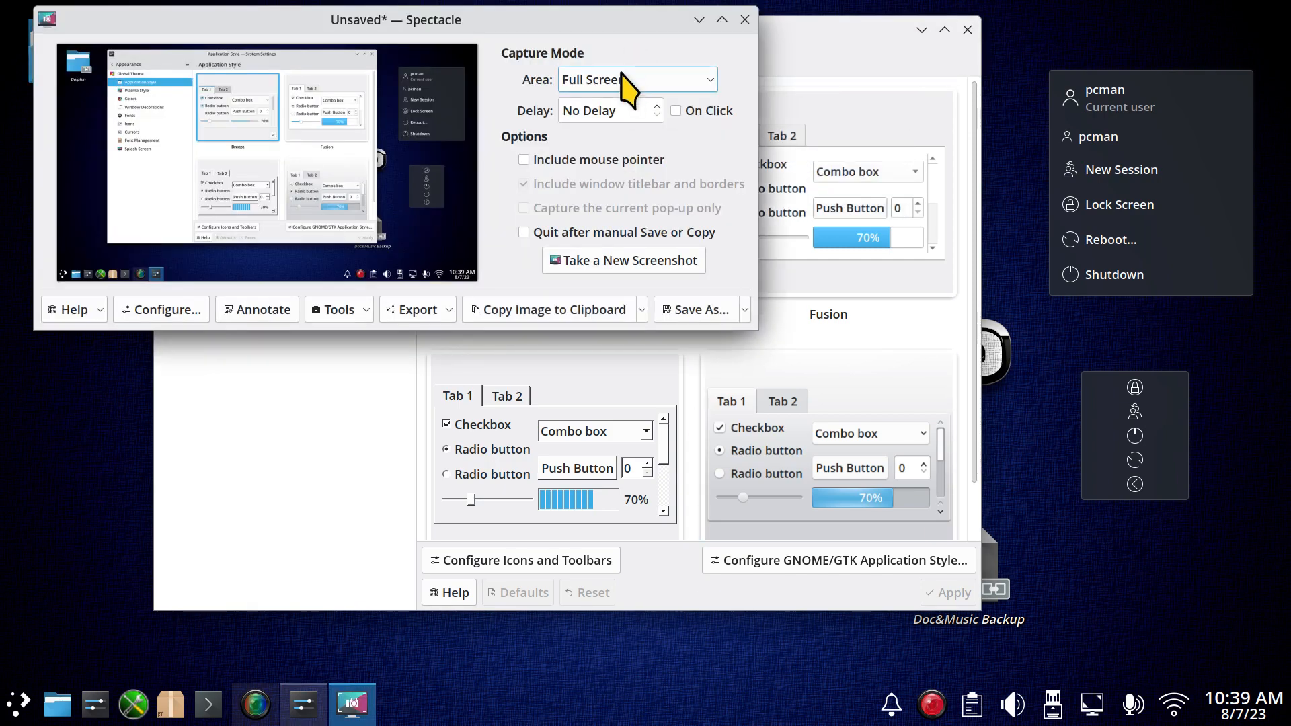
Set Spectacle's capture area to Active Window and move its window lower on the desktop.
{"action": "left_click", "coordinate": [583, 88]}
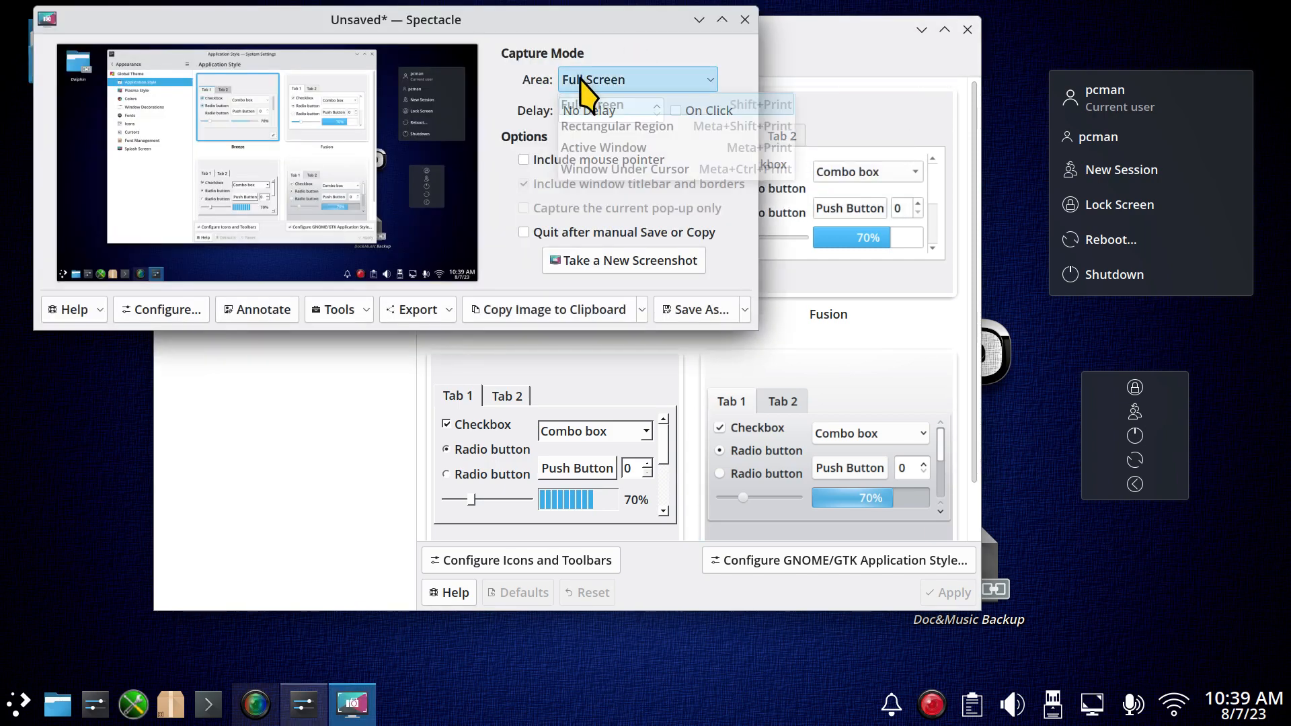
{"action": "left_click", "coordinate": [604, 148]}
{"action": "left_click_drag", "start_coordinate": [620, 20], "coordinate": [715, 212]}
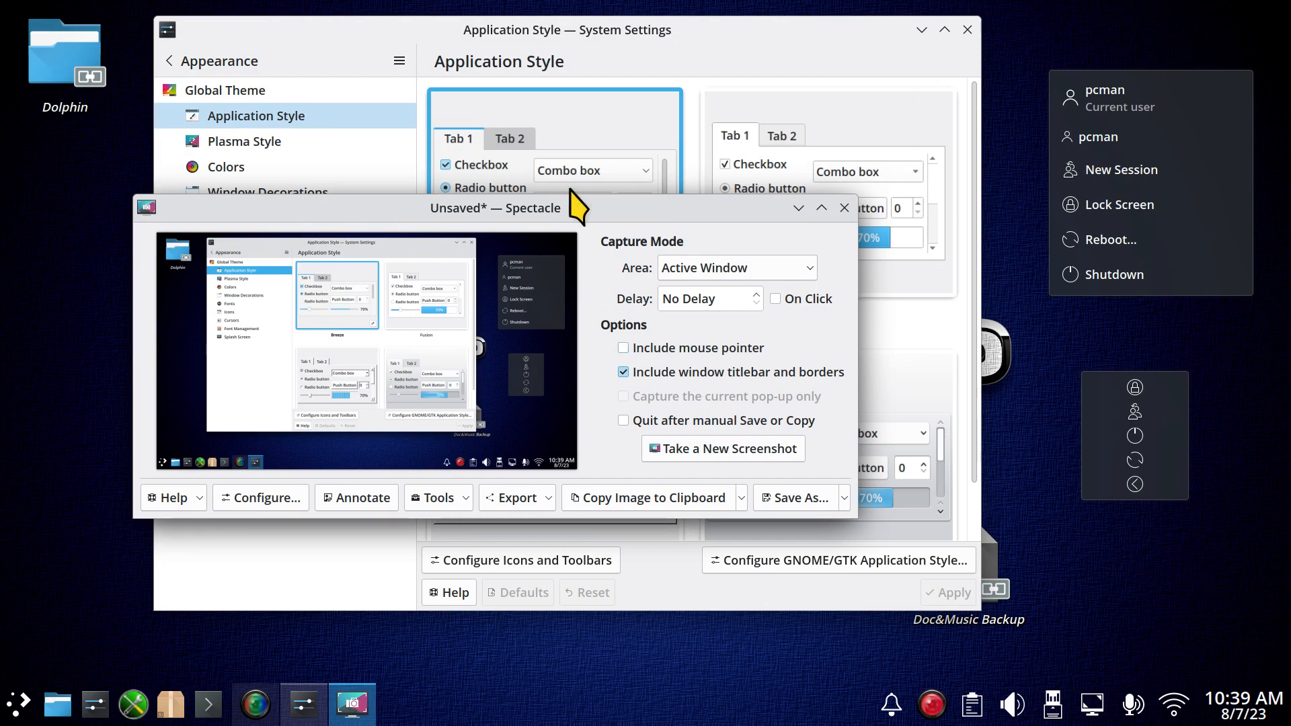
Move the Spectacle window slightly higher and close it without saving the screenshot.
{"action": "left_click_drag", "start_coordinate": [618, 209], "coordinate": [622, 178]}
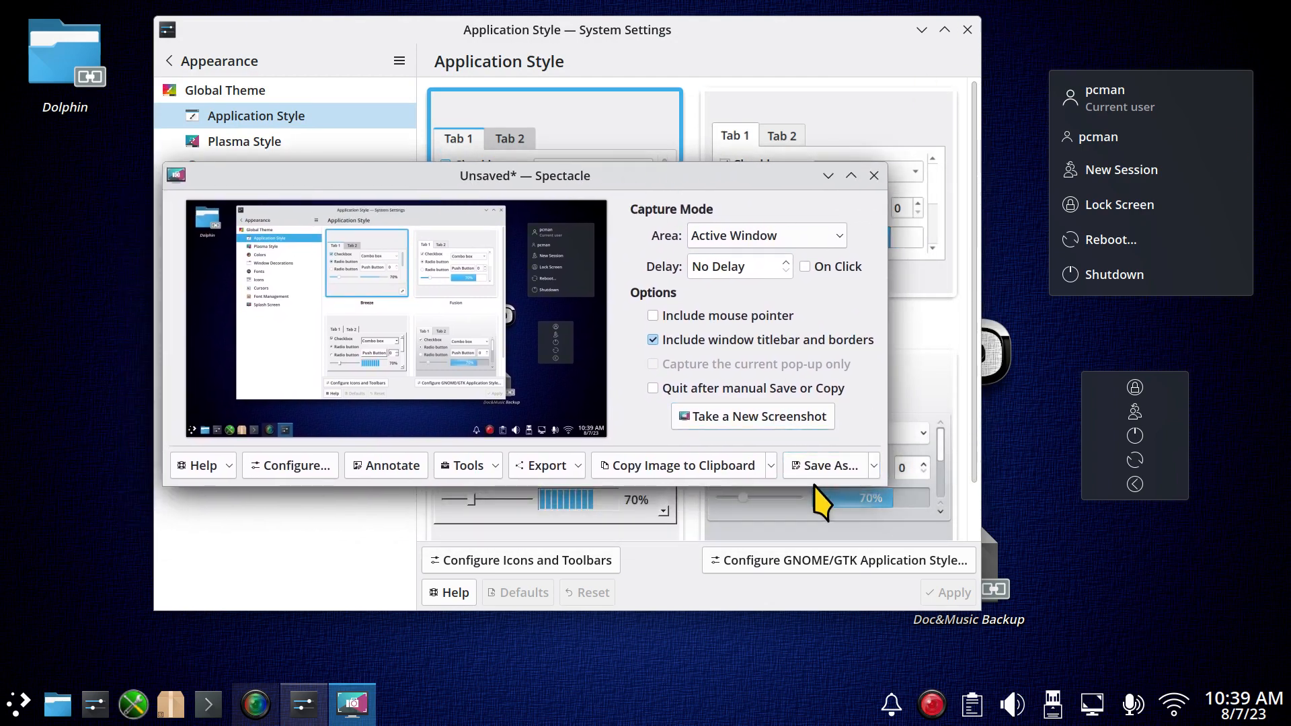
{"action": "left_click", "coordinate": [874, 177]}
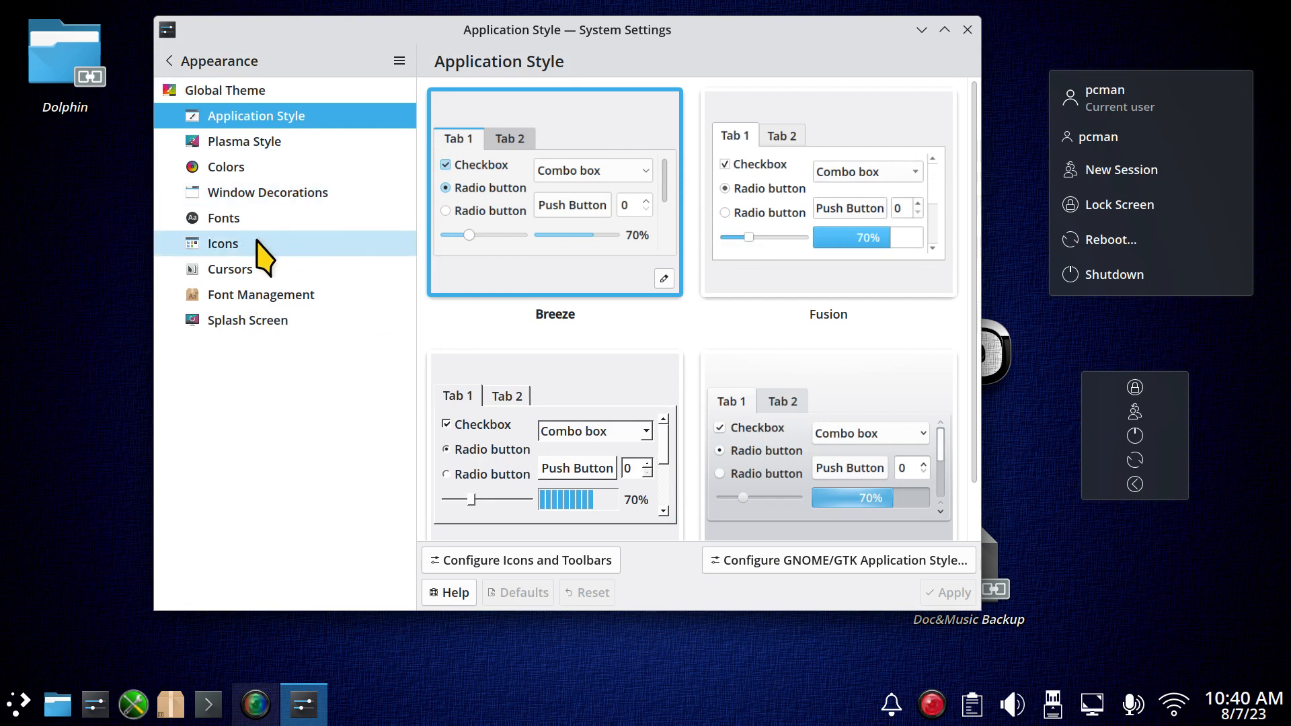
View the Plasma Style, Colors and Window Decorations pages of the Appearance settings.
{"action": "left_click", "coordinate": [242, 144]}
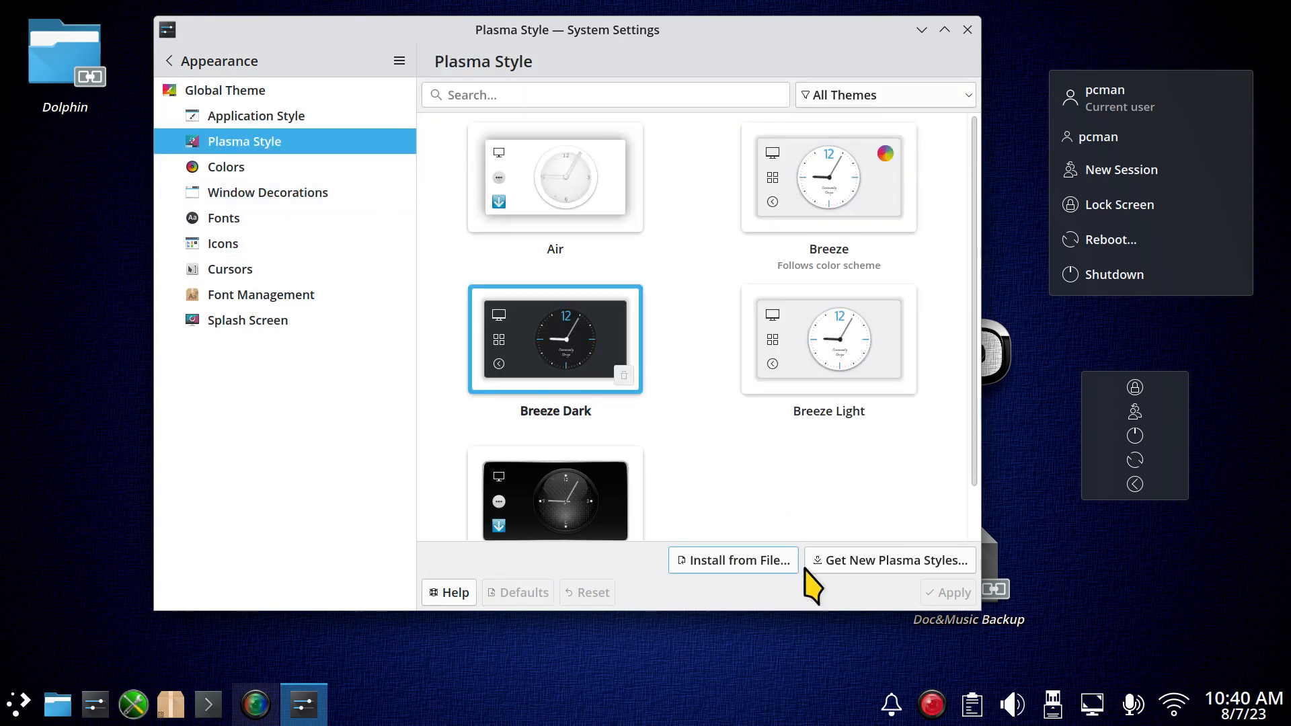
{"action": "left_click", "coordinate": [250, 170]}
{"action": "left_click", "coordinate": [258, 196]}
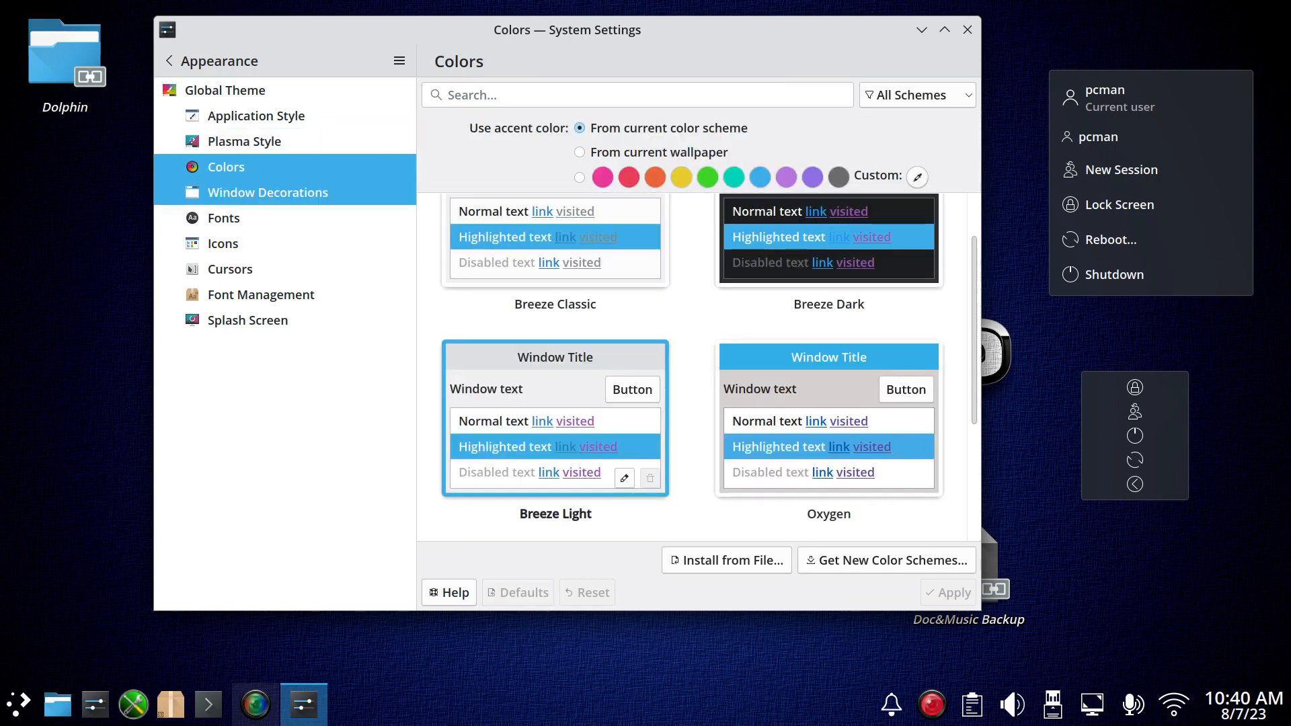
View the Fonts page, look at the font choices for the General font, and cancel without changing it.
{"action": "left_click", "coordinate": [251, 224]}
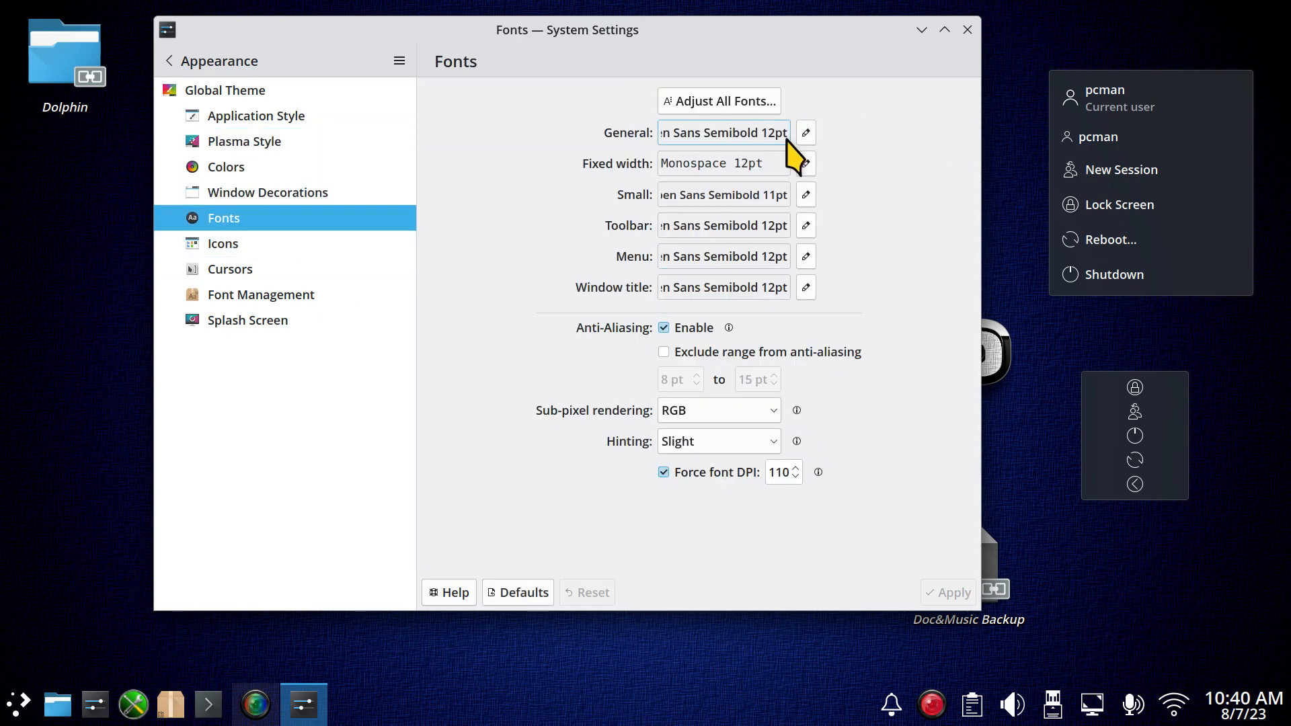
{"action": "left_click", "coordinate": [807, 134]}
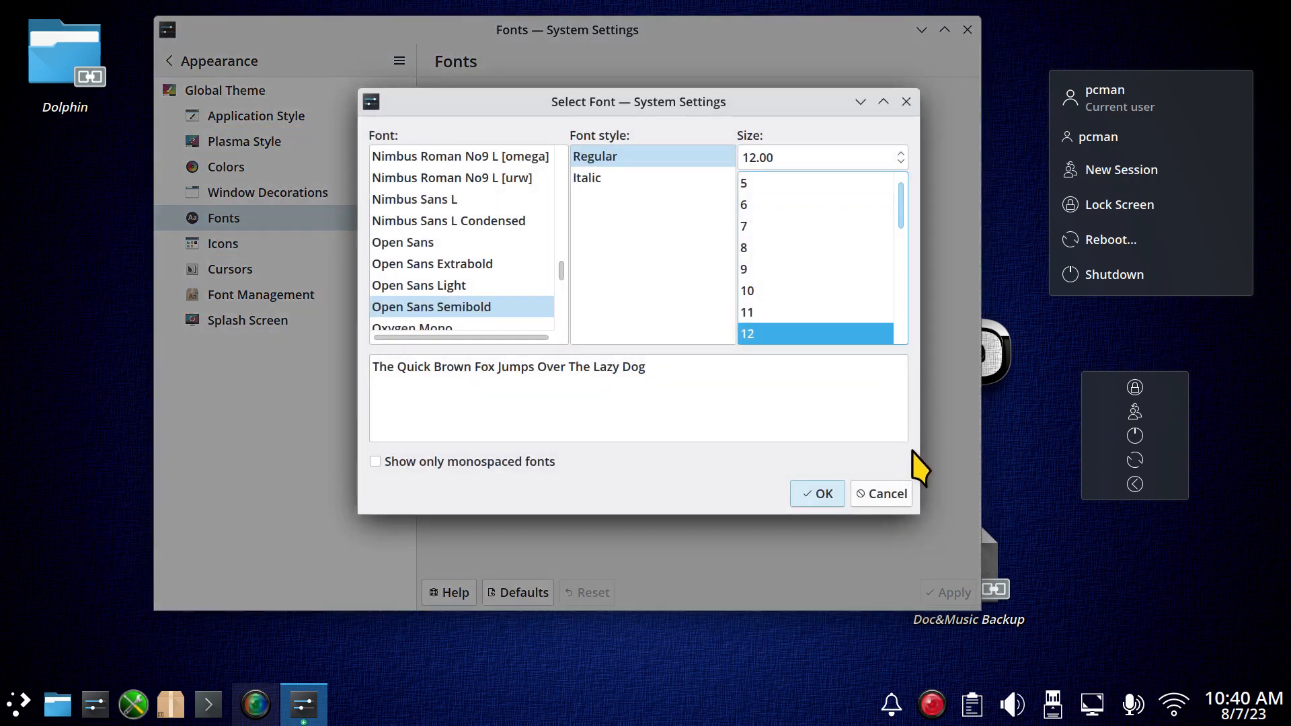
{"action": "left_click", "coordinate": [887, 495]}
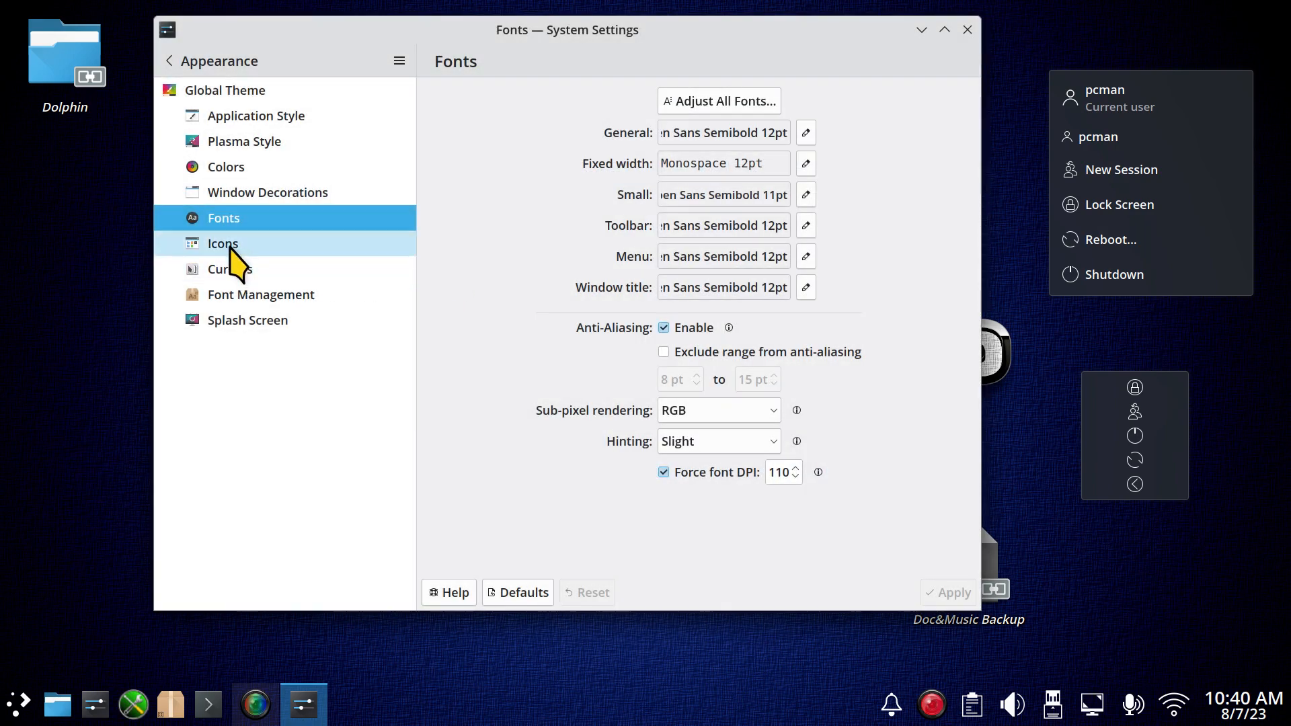
View the Icons and Cursors pages, and check the Get New Cursors option without opening it.
{"action": "left_click", "coordinate": [231, 247]}
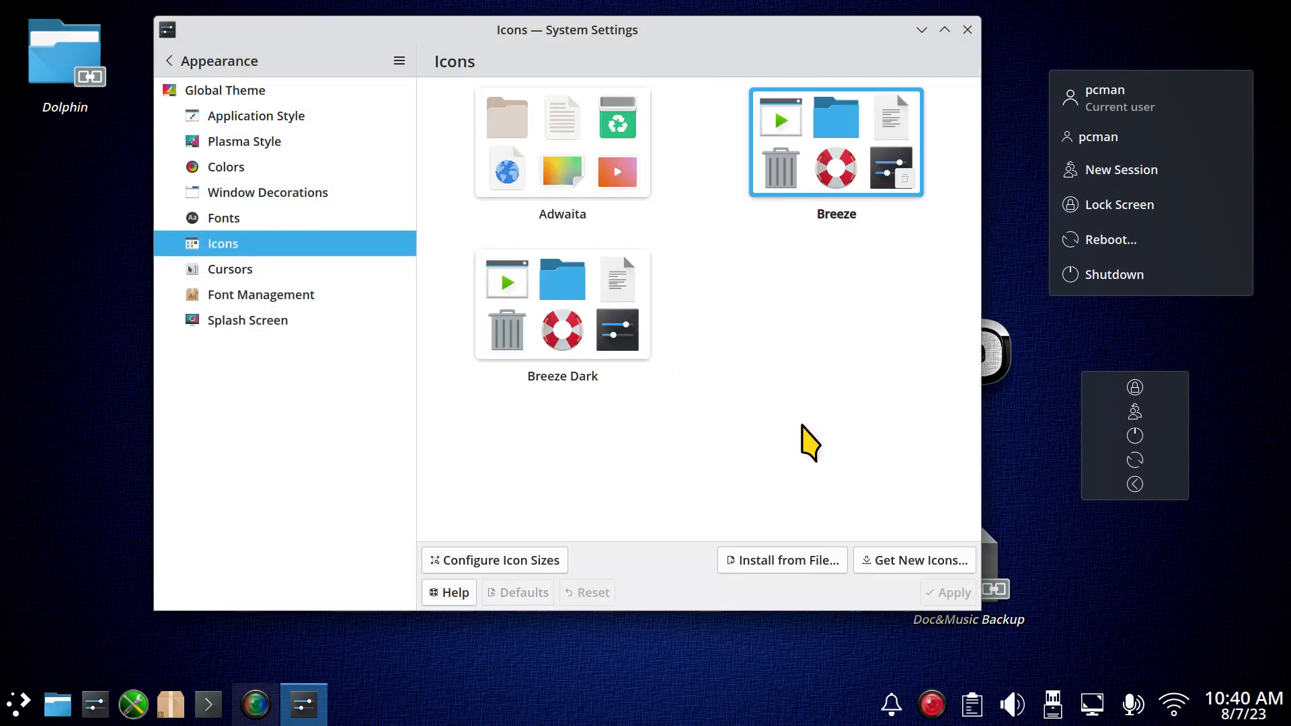
{"action": "left_click", "coordinate": [243, 268]}
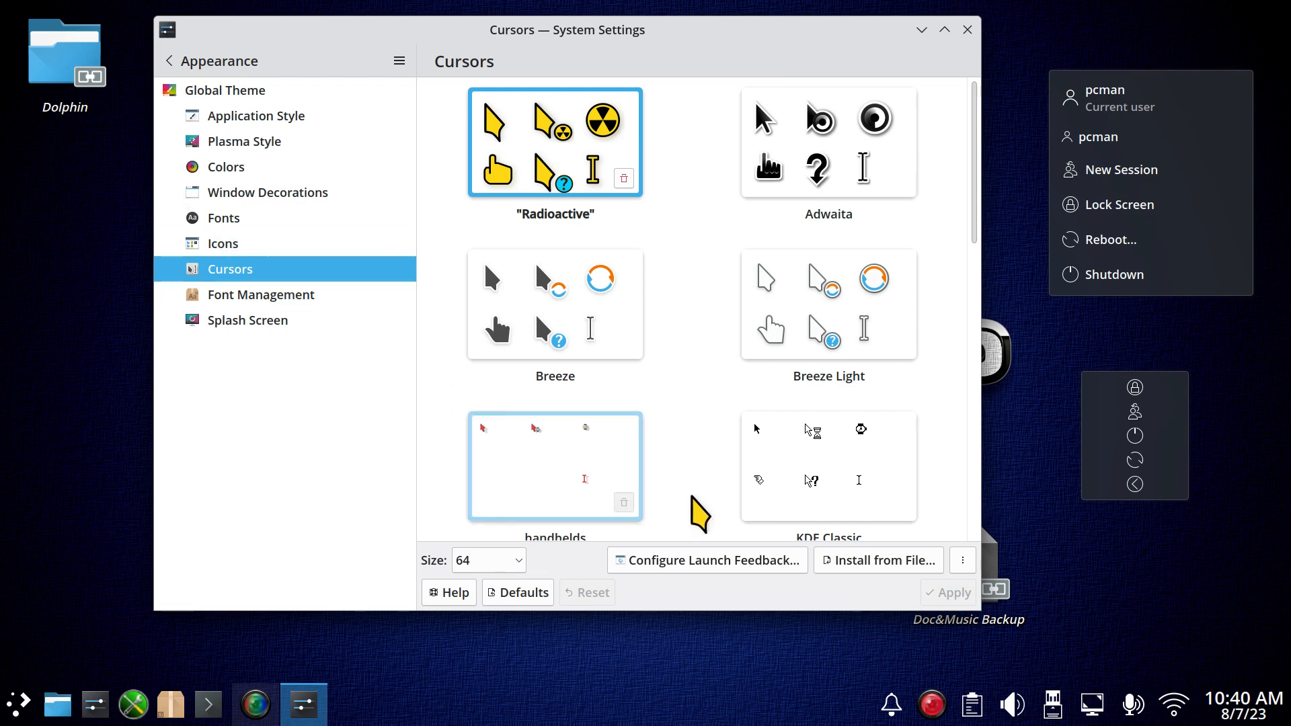
{"action": "left_click", "coordinate": [964, 561]}
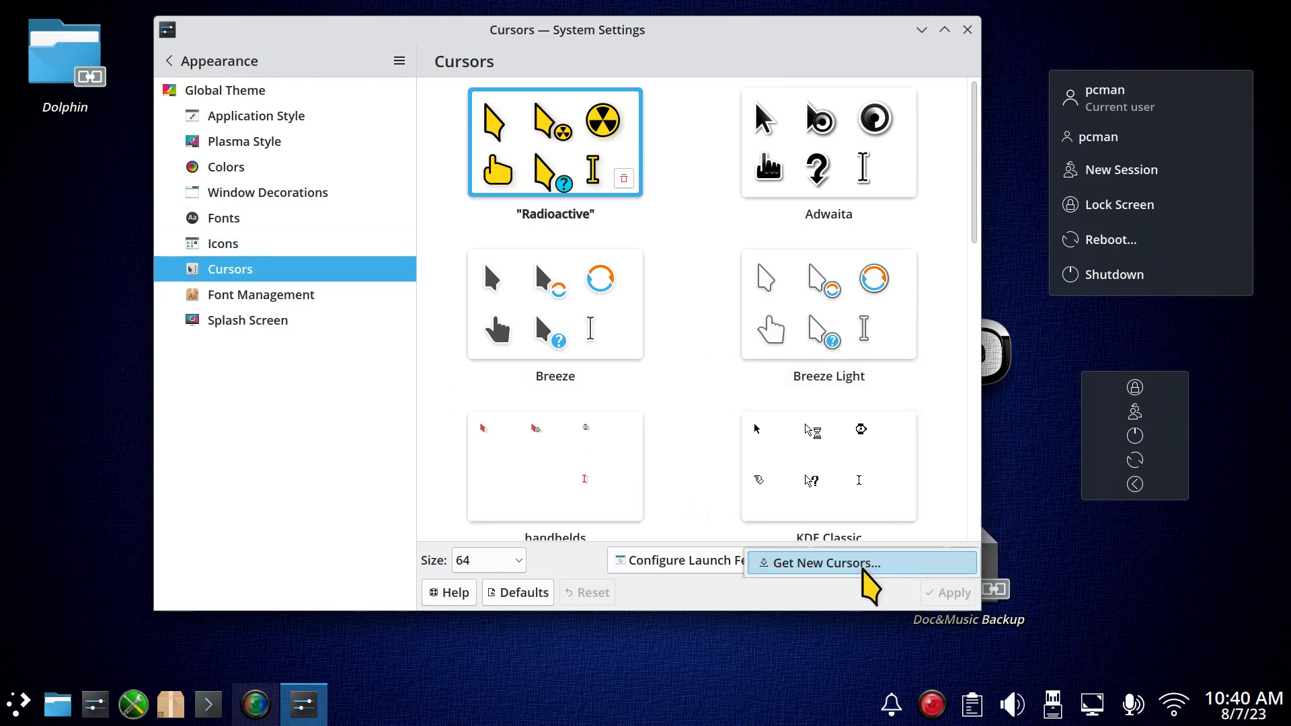
{"action": "left_click", "coordinate": [678, 358]}
Try the Breeze and Adwaita cursor themes, and discard the cursor changes while switching to Font Management.
{"action": "left_click", "coordinate": [623, 179]}
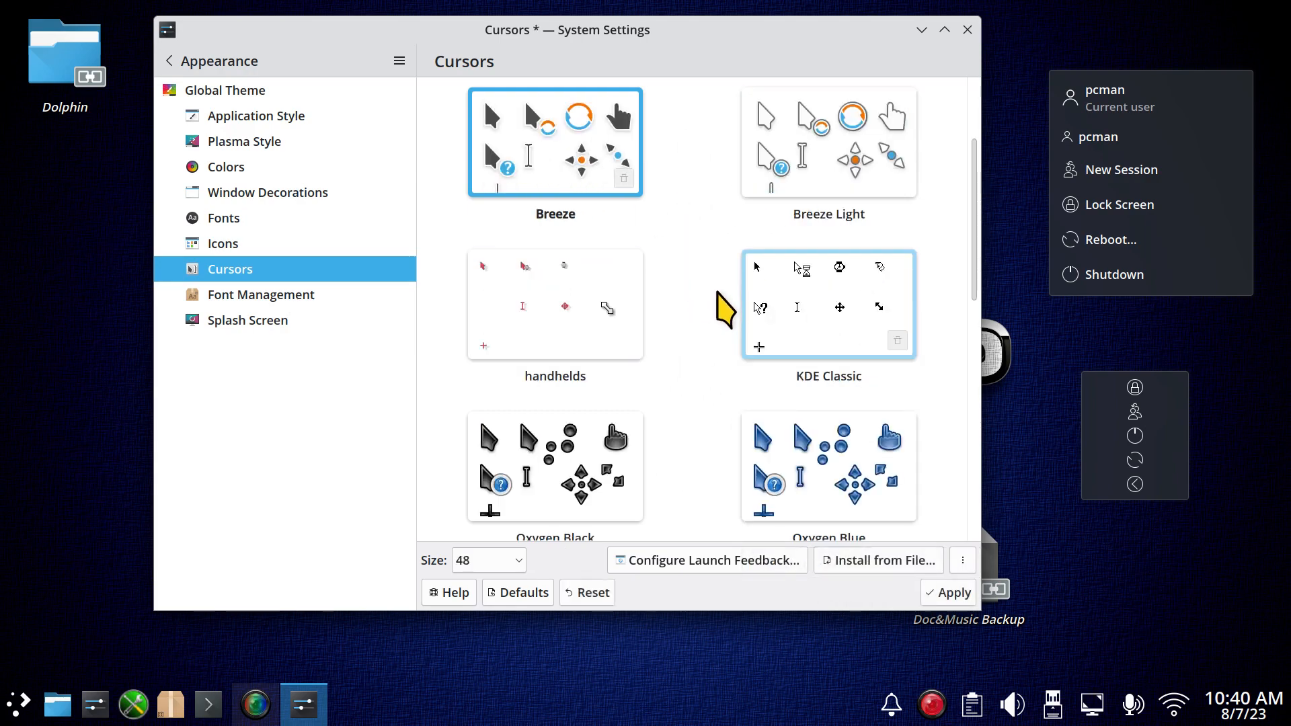
{"action": "scroll", "coordinate": [713, 296], "scroll_direction": "up", "scroll_amount": 2}
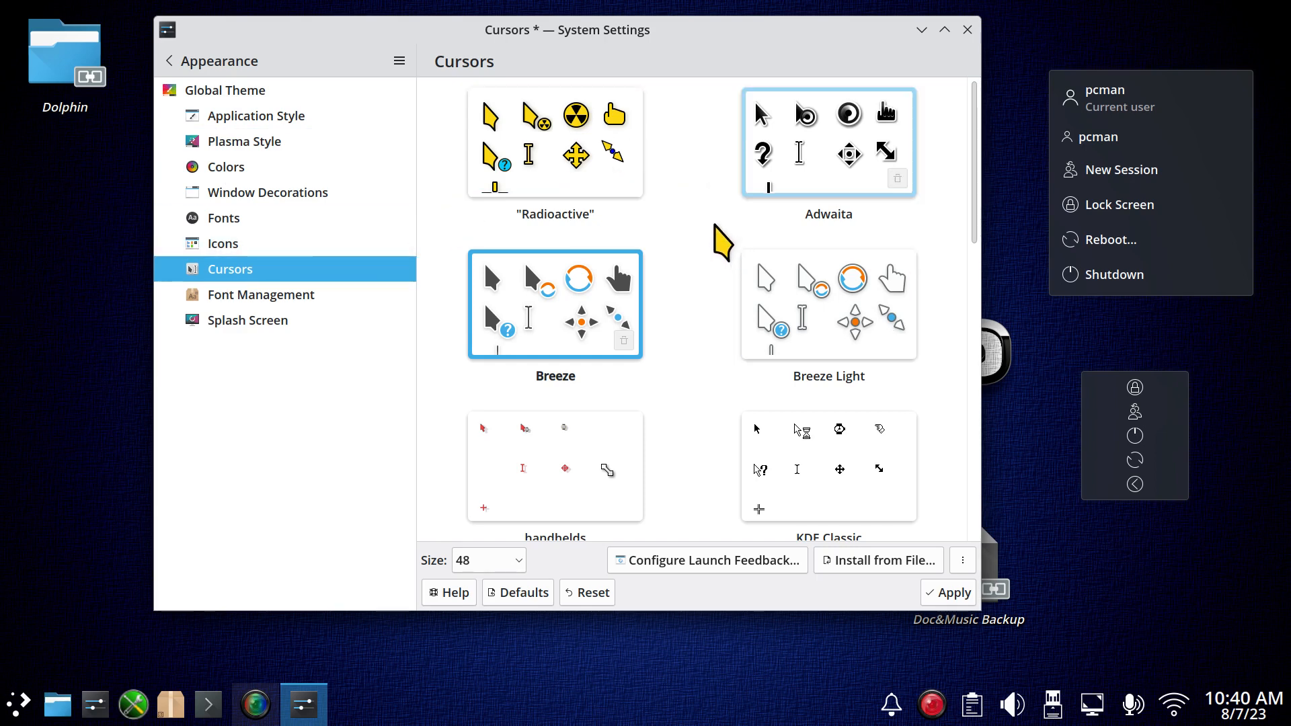
{"action": "left_click", "coordinate": [698, 190]}
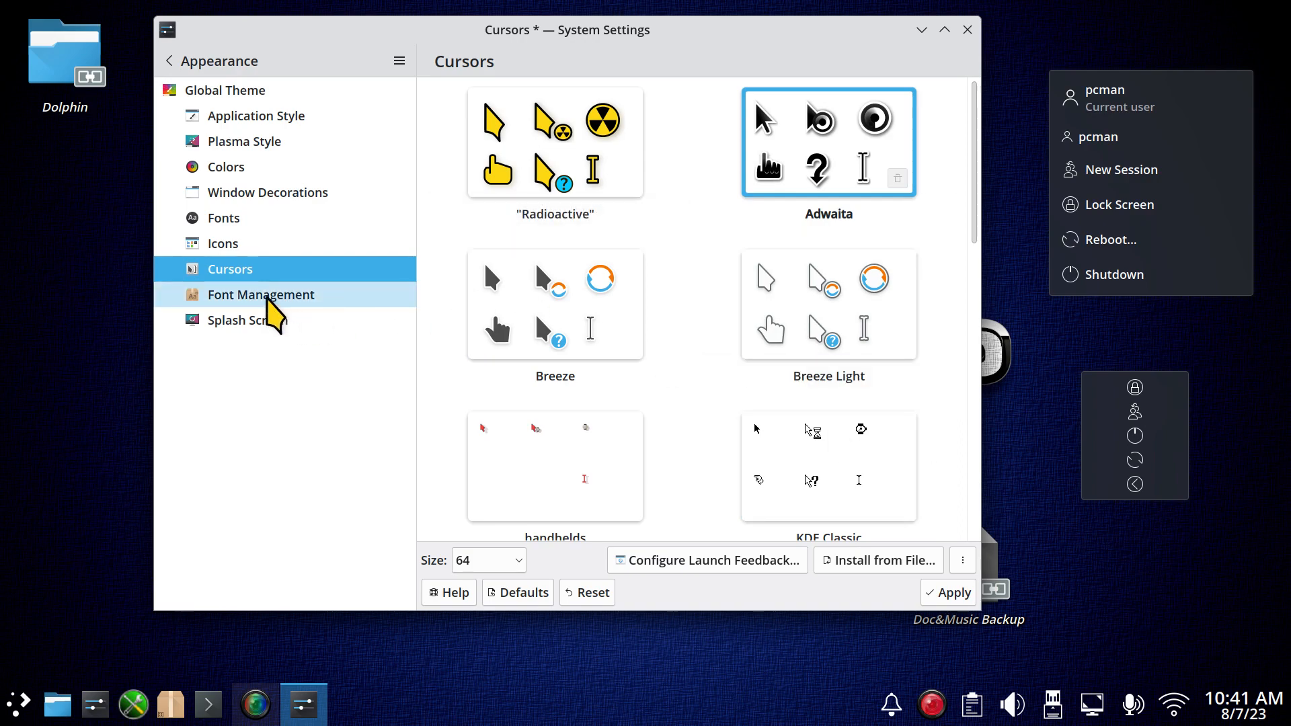
{"action": "left_click", "coordinate": [264, 297]}
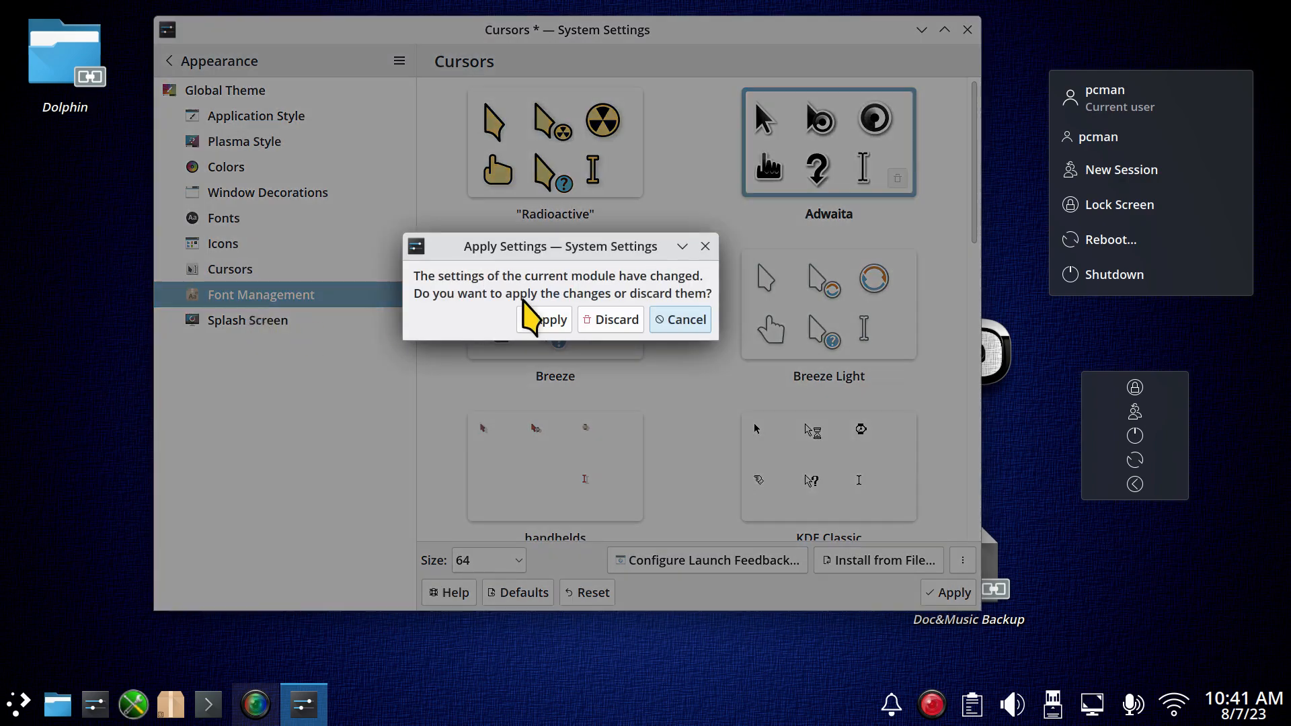
{"action": "left_click", "coordinate": [613, 321]}
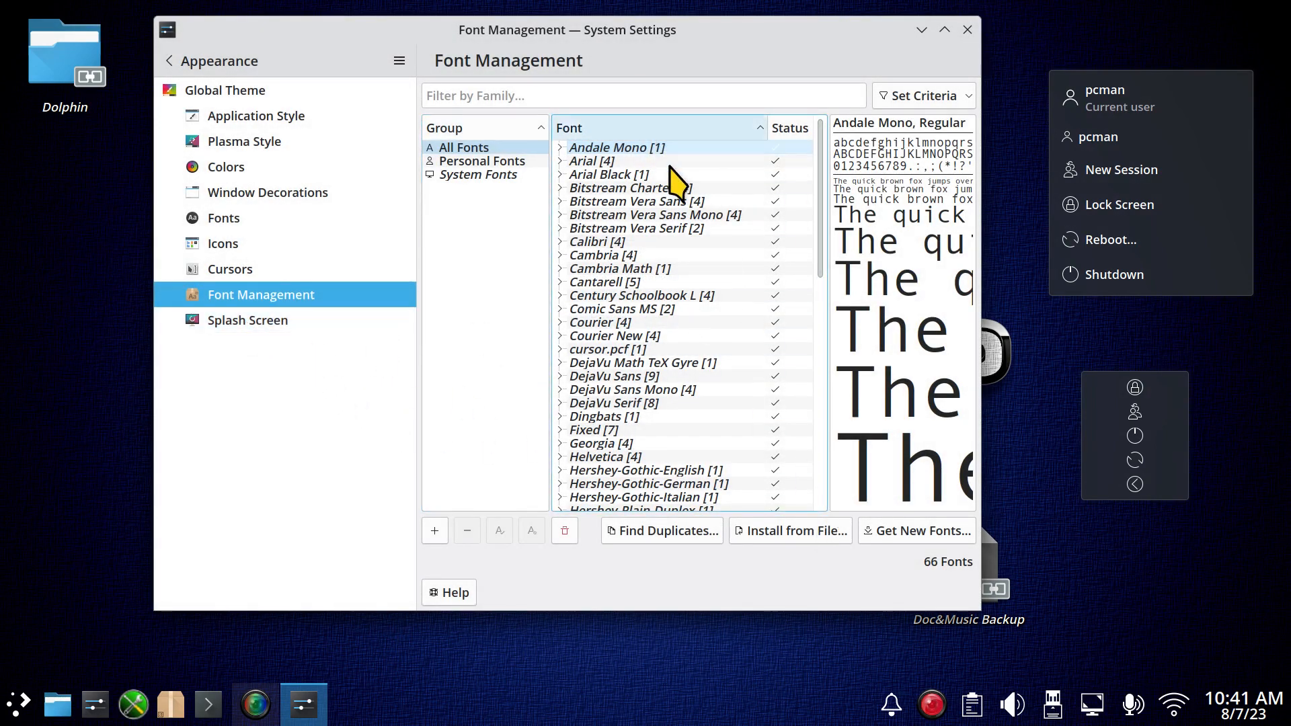
View the Splash Screen page, and go to the General Behavior page under Workspace Behavior.
{"action": "left_click", "coordinate": [292, 316]}
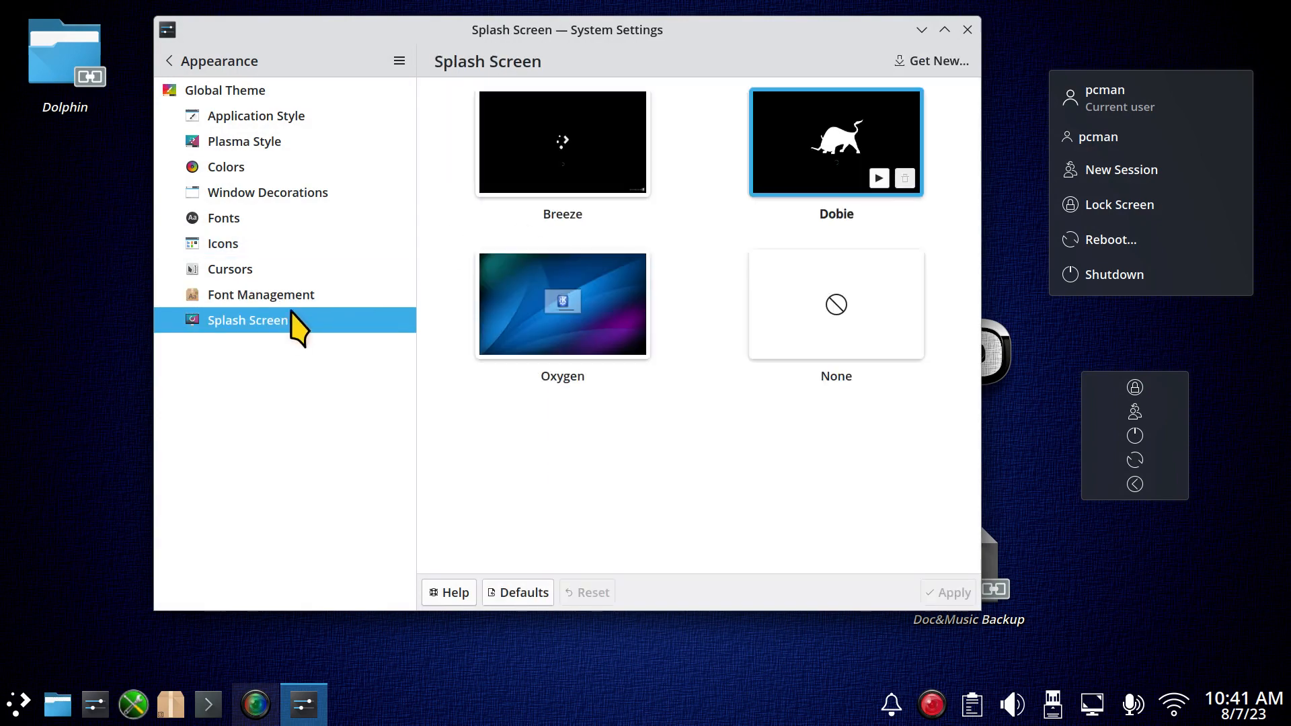
{"action": "left_click", "coordinate": [169, 60]}
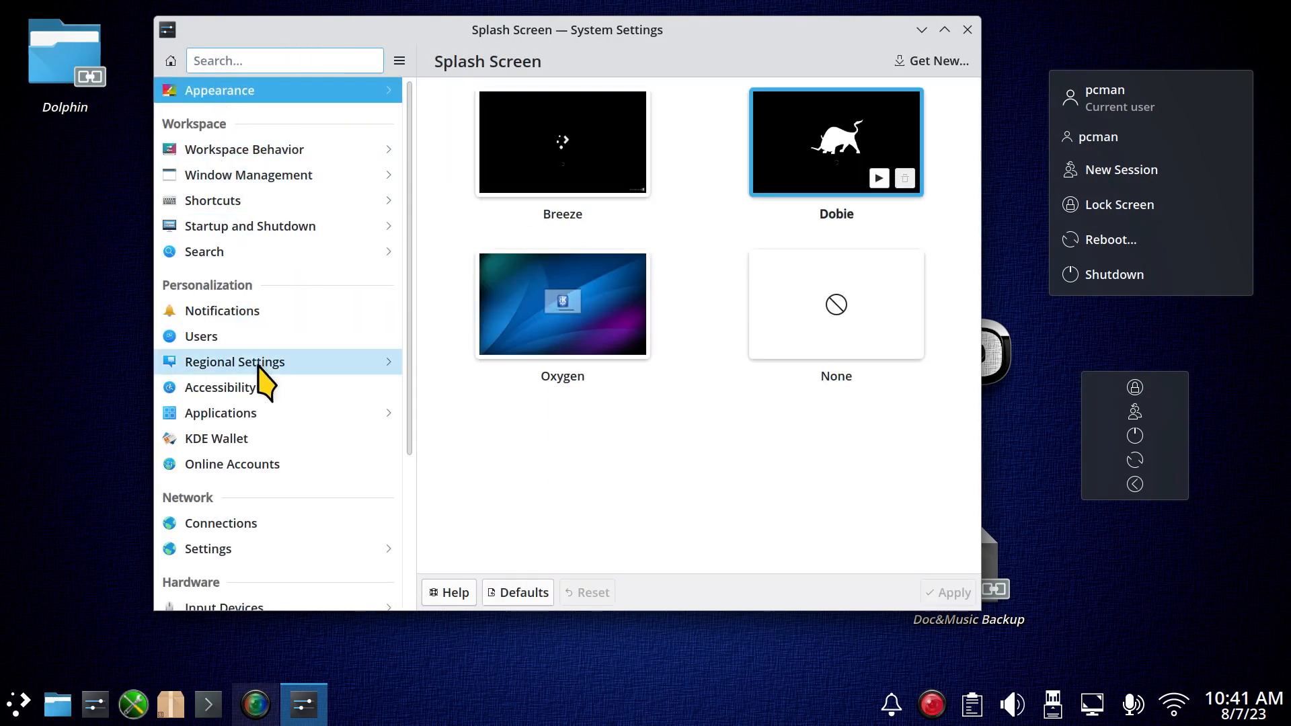
{"action": "left_click_drag", "start_coordinate": [410, 247], "coordinate": [397, 111]}
{"action": "left_click", "coordinate": [326, 160]}
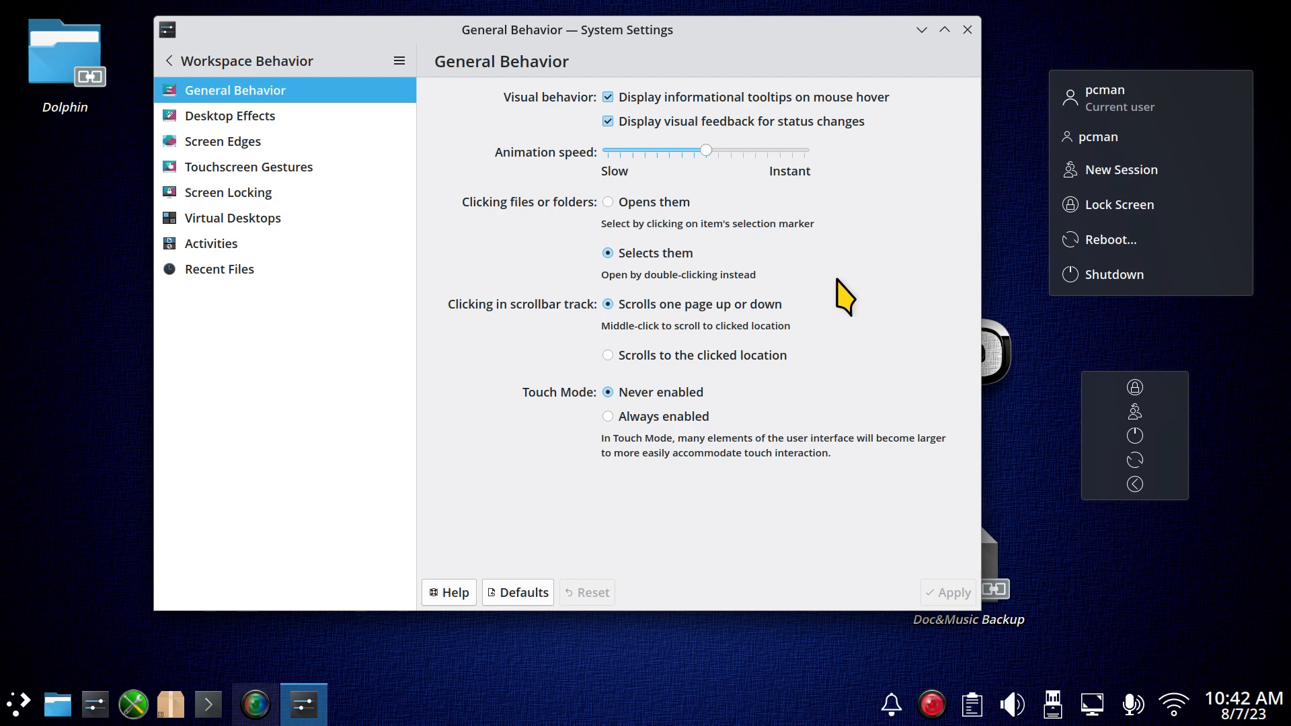
Open Display Configuration under Display and Monitor, and look through the available resolutions and refresh rates without changing them.
{"action": "left_click", "coordinate": [170, 60]}
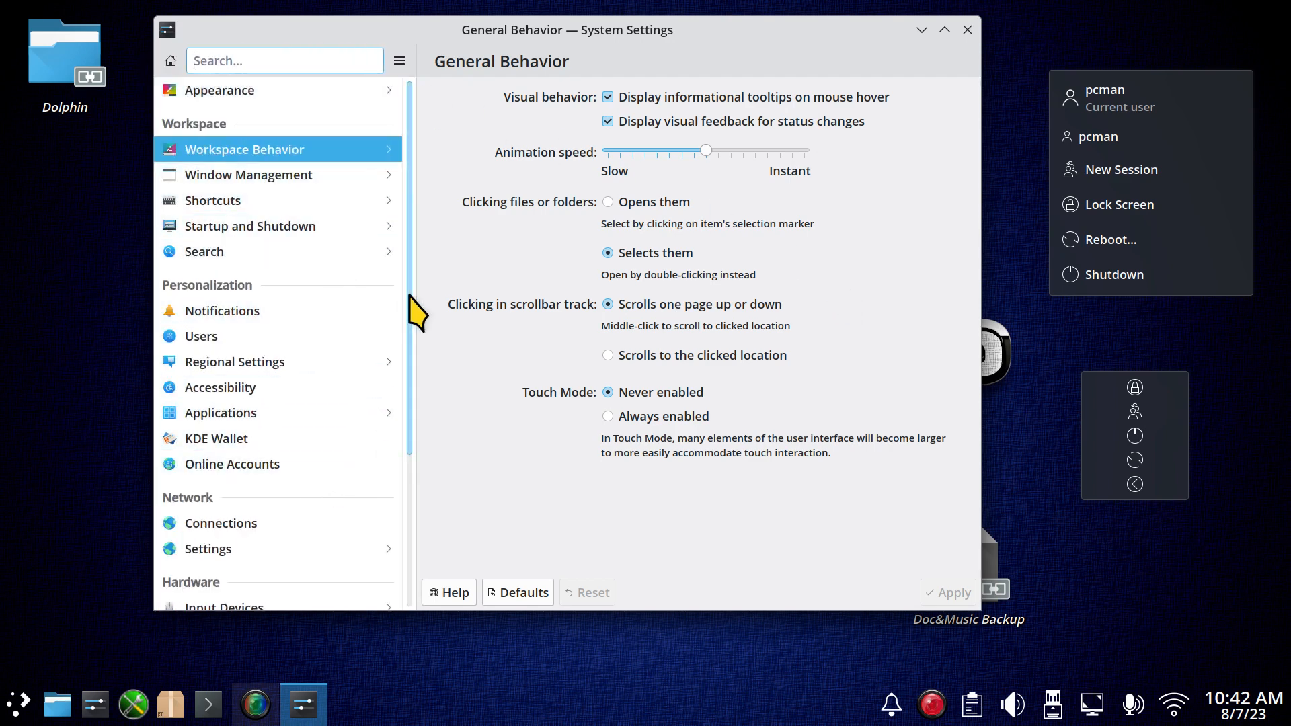
{"action": "scroll", "coordinate": [410, 337], "scroll_direction": "down", "scroll_amount": 5}
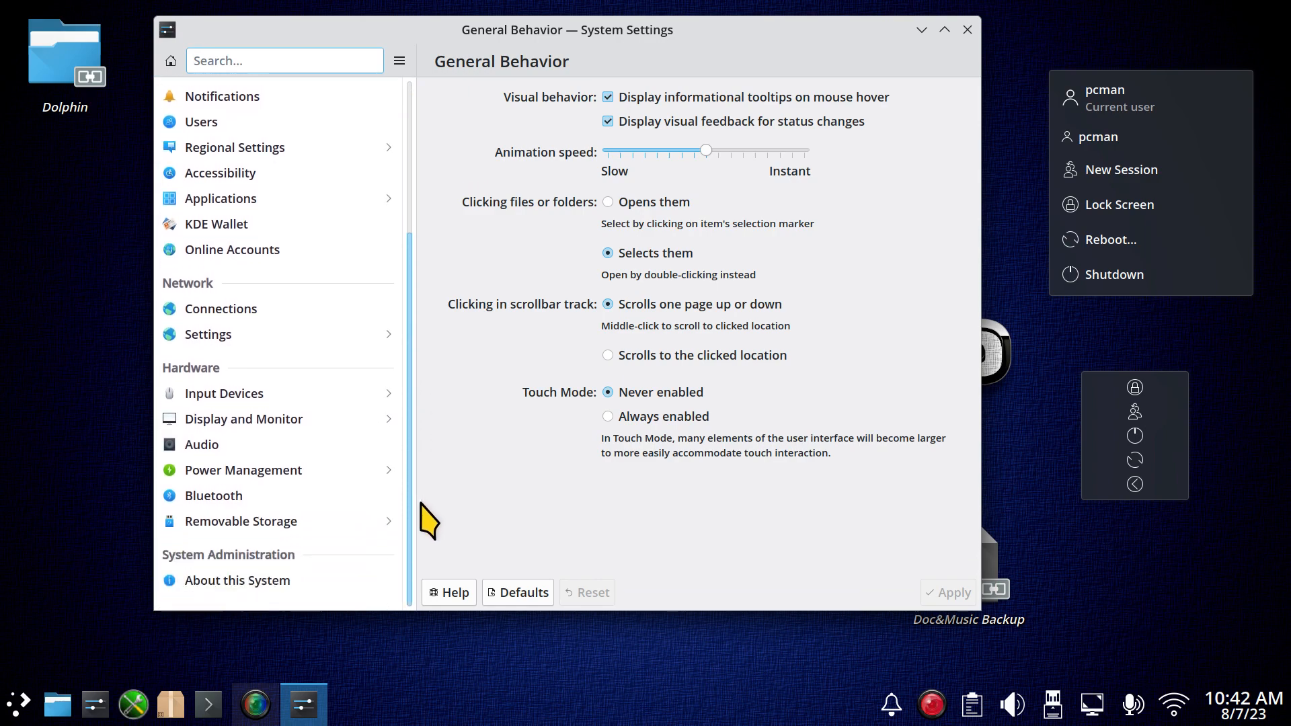
{"action": "left_click", "coordinate": [311, 419]}
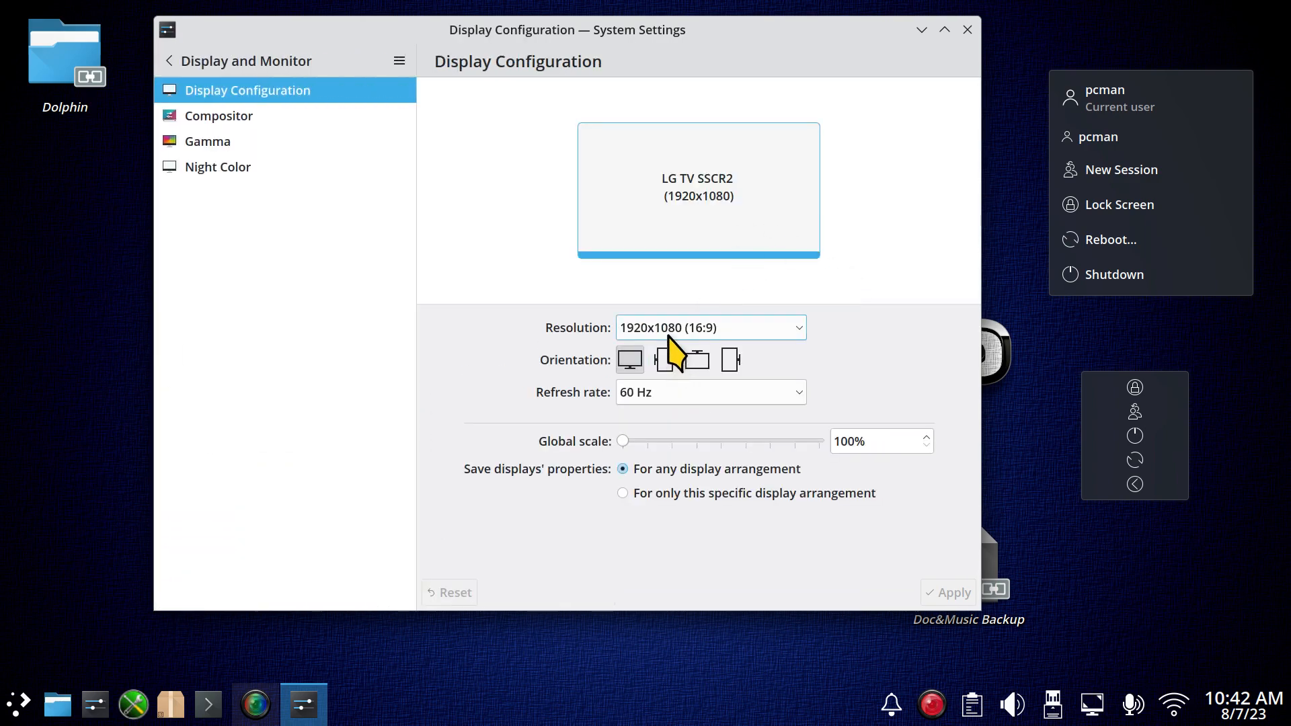
{"action": "left_click", "coordinate": [799, 328]}
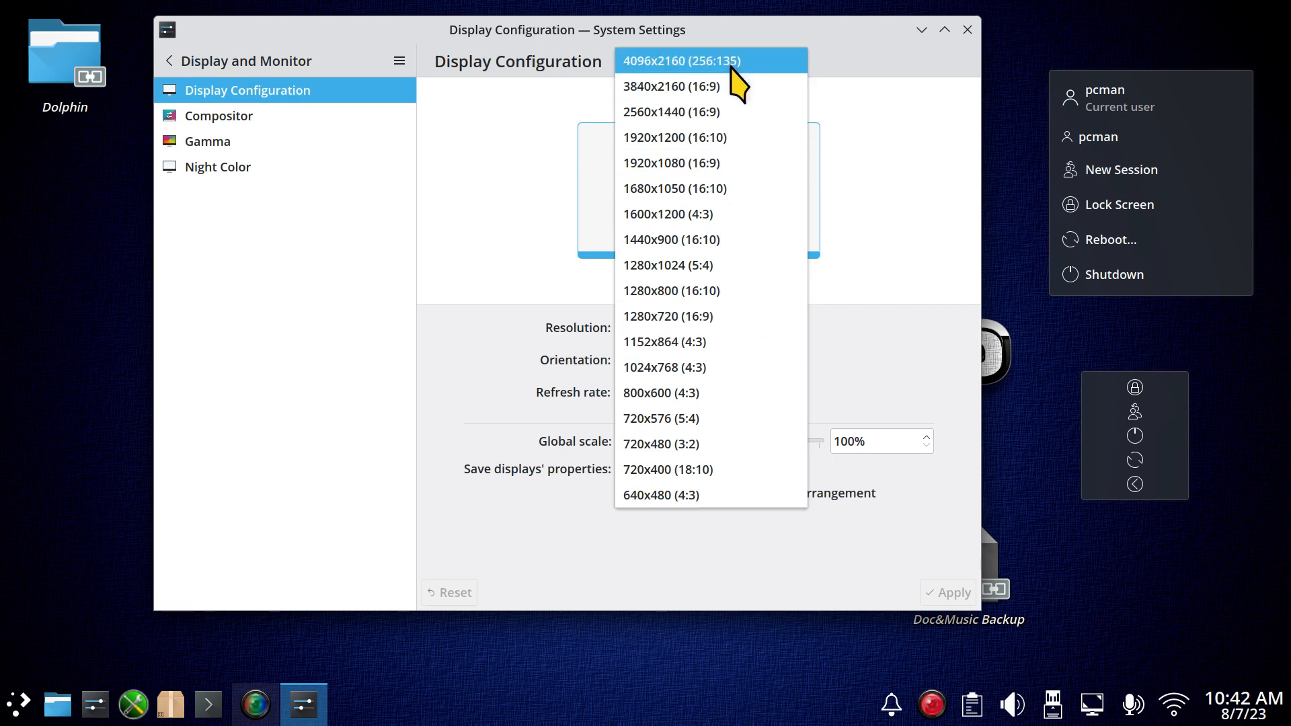
{"action": "left_click", "coordinate": [430, 215]}
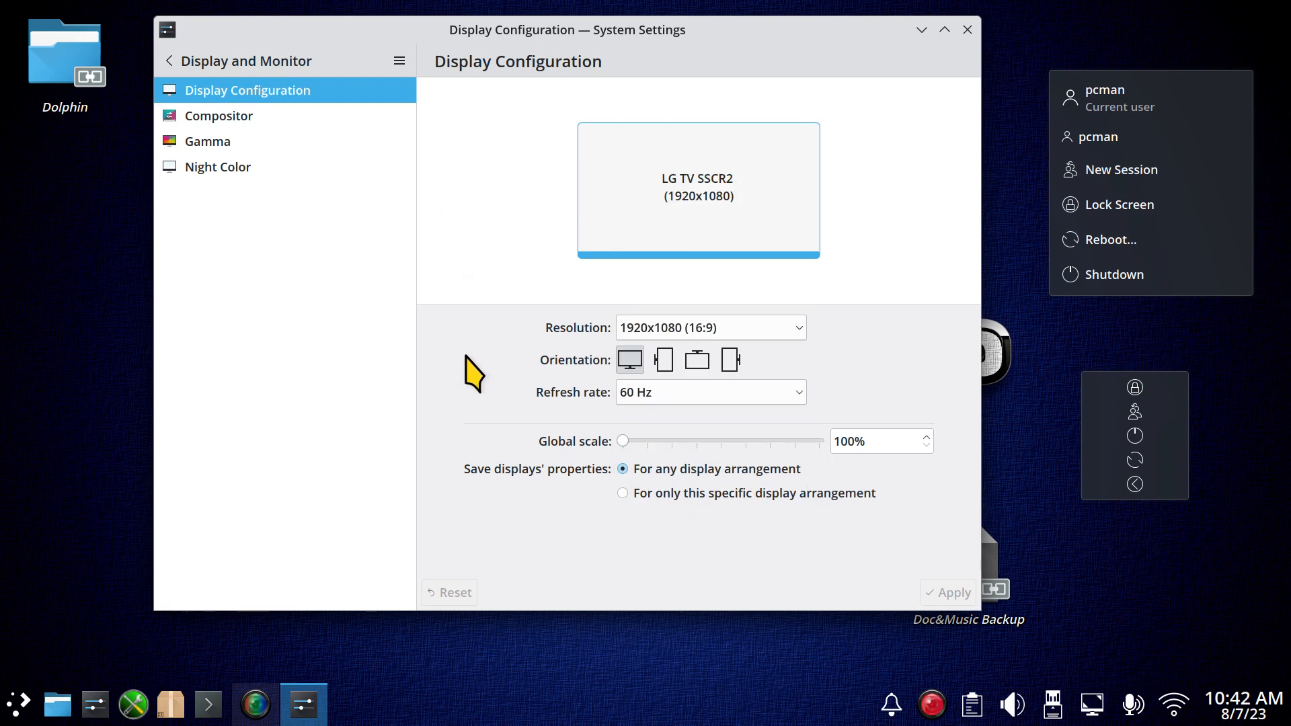
{"action": "left_click", "coordinate": [696, 397]}
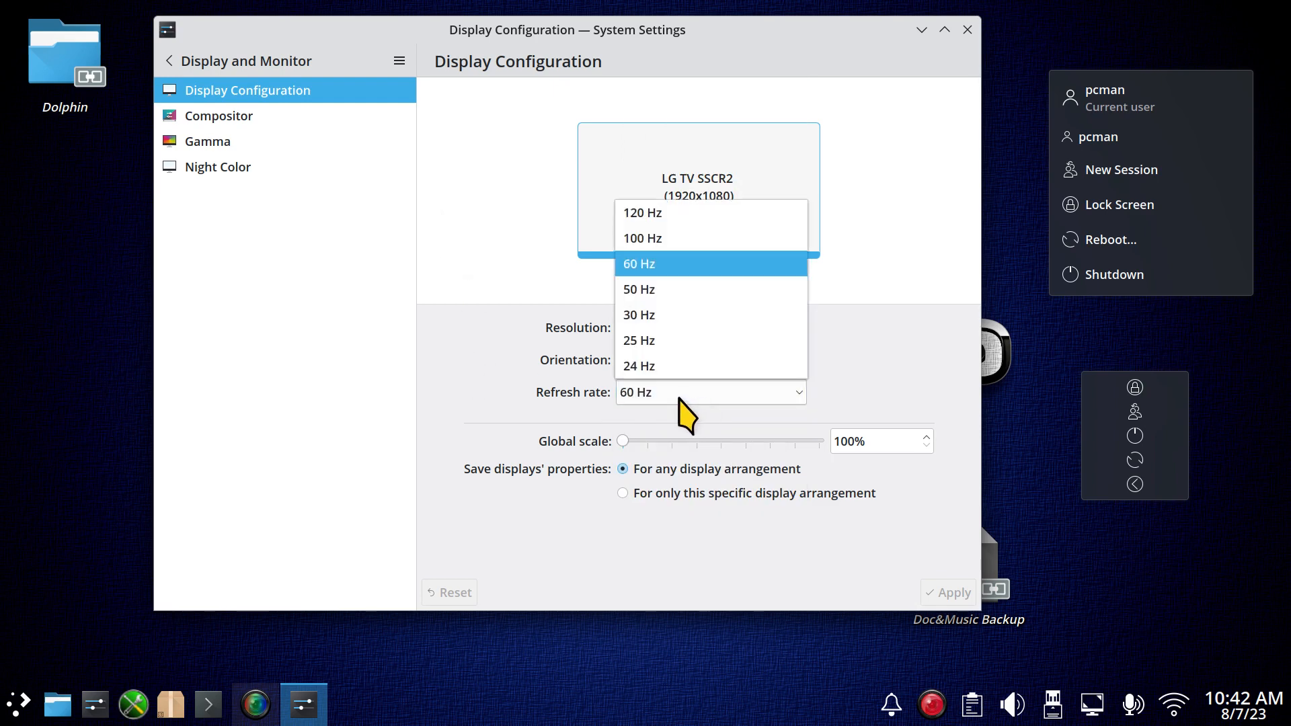
{"action": "left_click", "coordinate": [434, 298]}
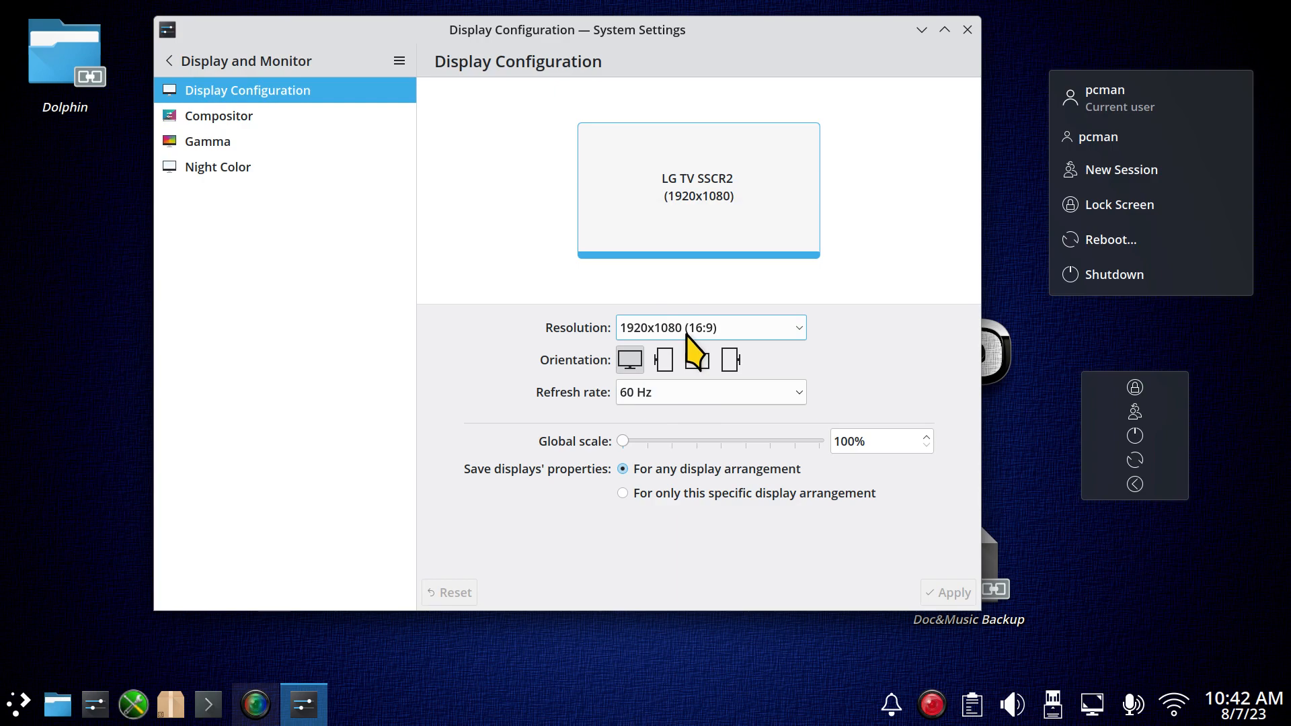
Return to the main settings list, view the About this System page, and close System Settings.
{"action": "left_click", "coordinate": [199, 64]}
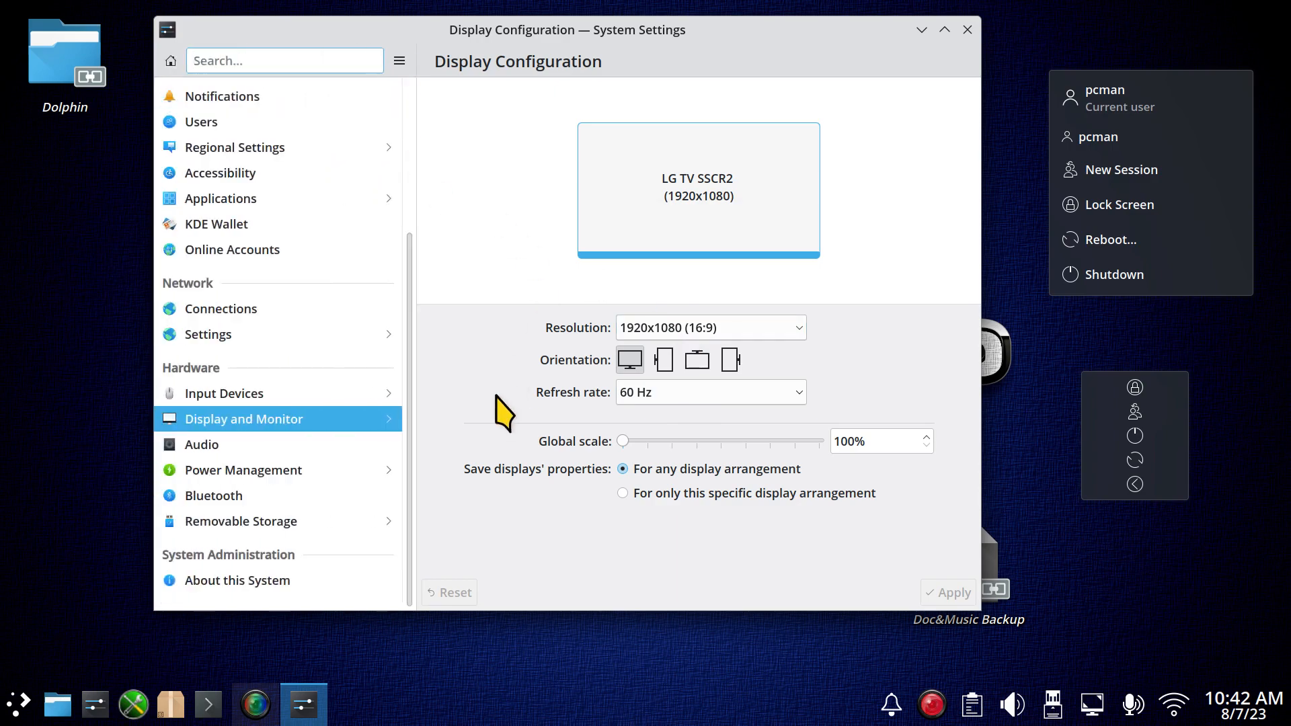
{"action": "left_click", "coordinate": [231, 583]}
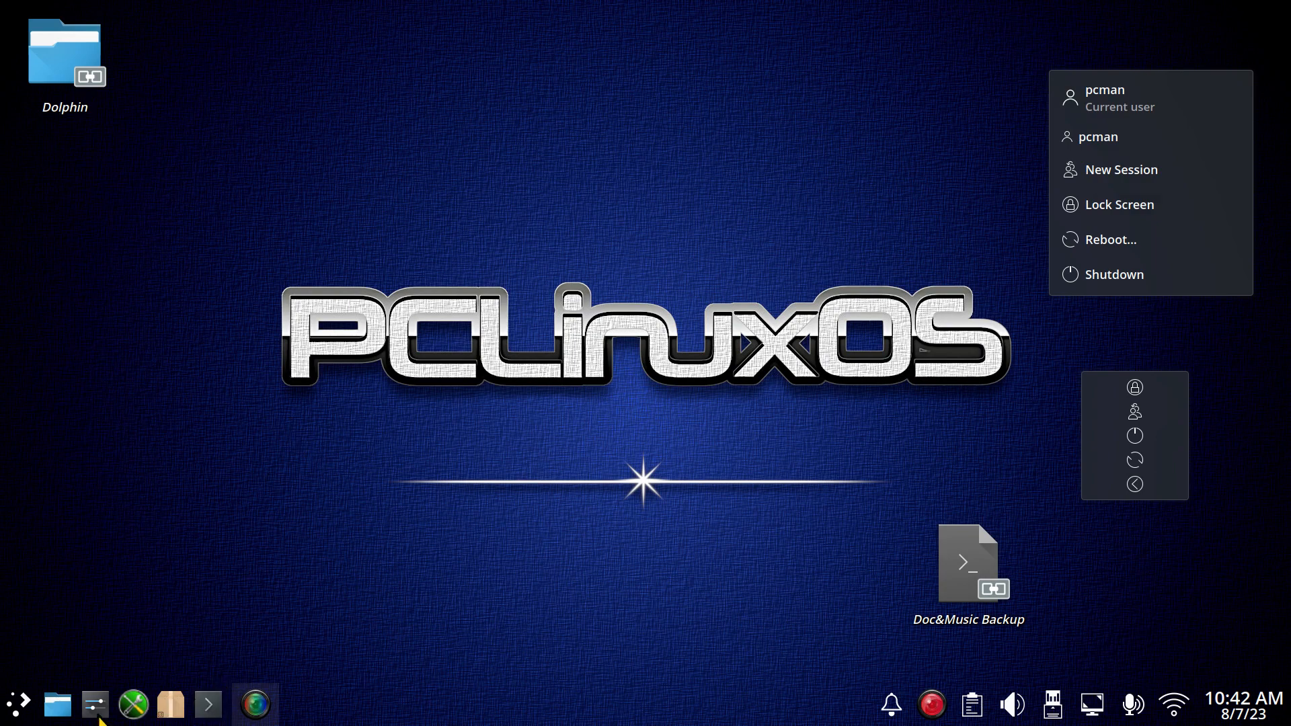
Open the Dolphin file manager, review the General and Startup pages of its configuration, and cancel without changes.
{"action": "left_click", "coordinate": [57, 707]}
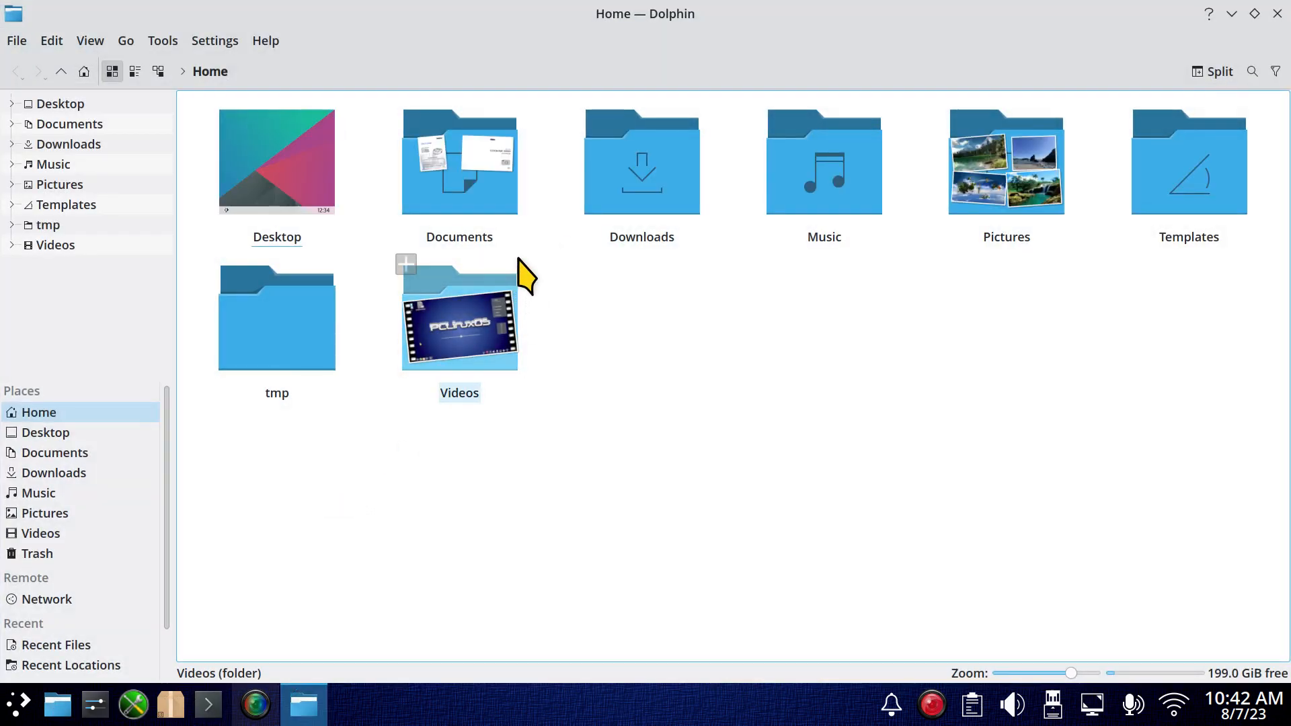
{"action": "left_click", "coordinate": [217, 42]}
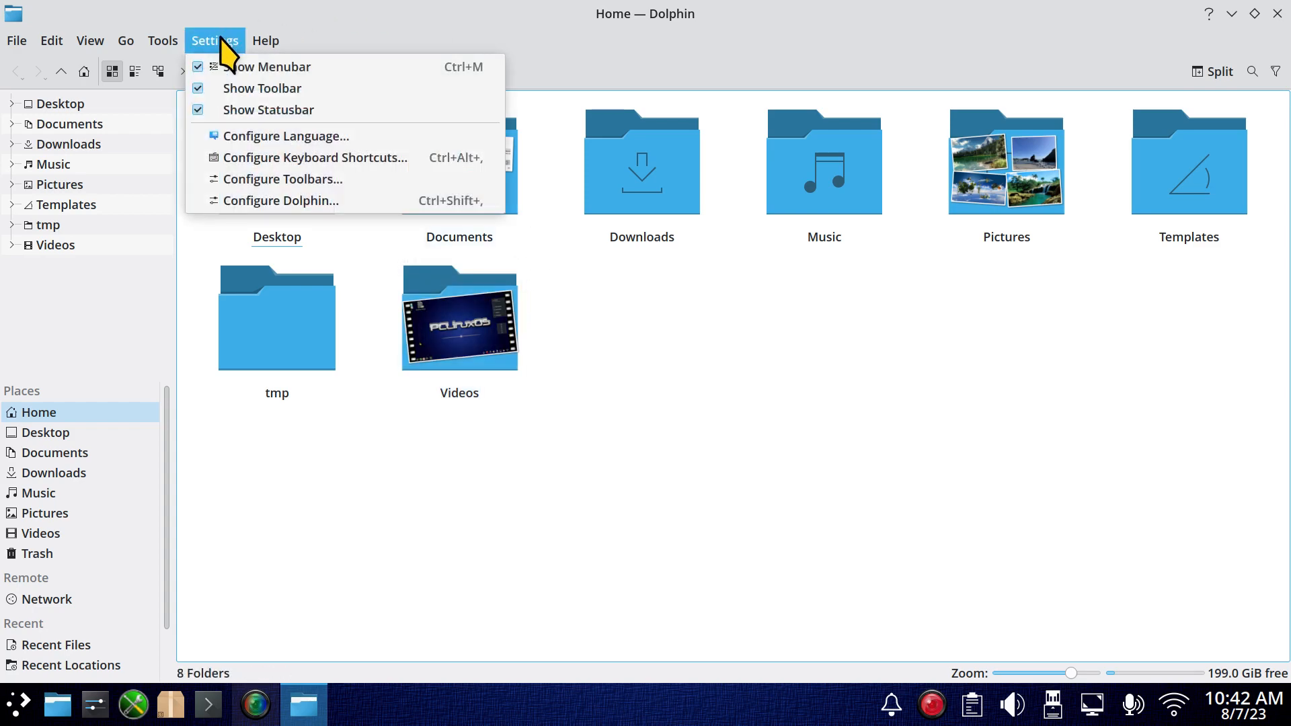
{"action": "left_click", "coordinate": [332, 202]}
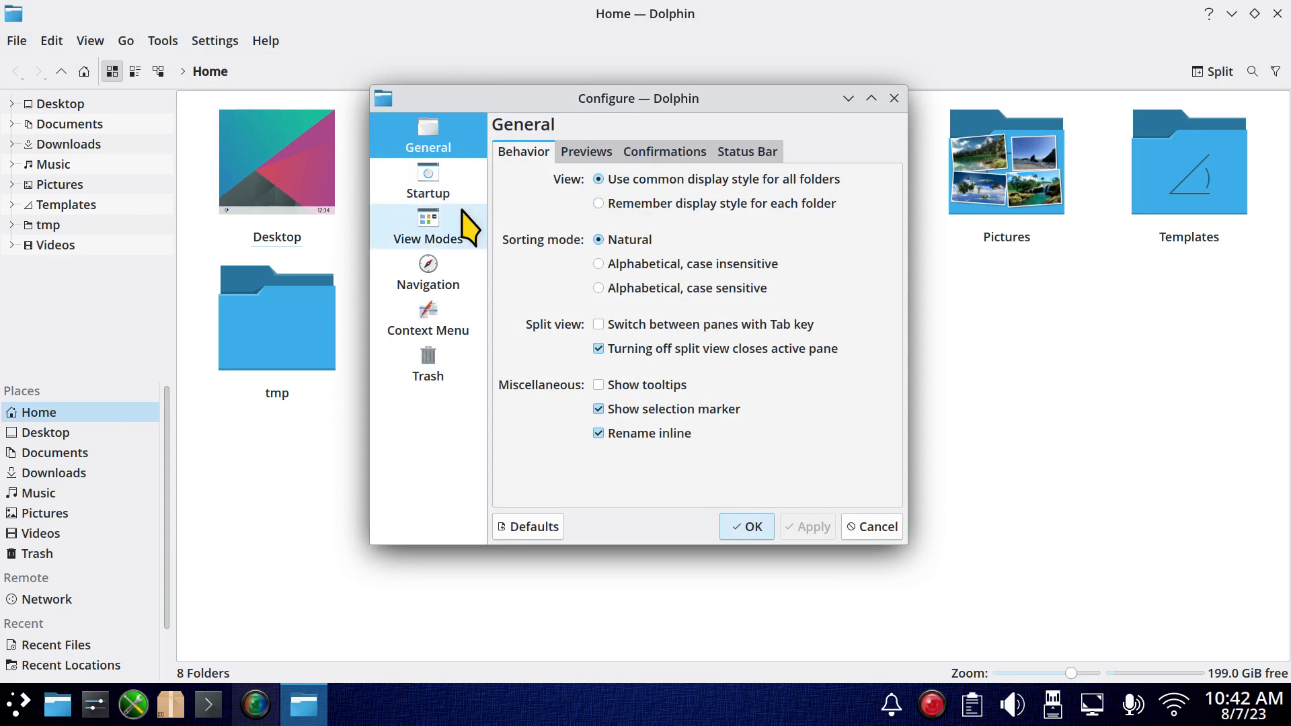
{"action": "left_click", "coordinate": [430, 202]}
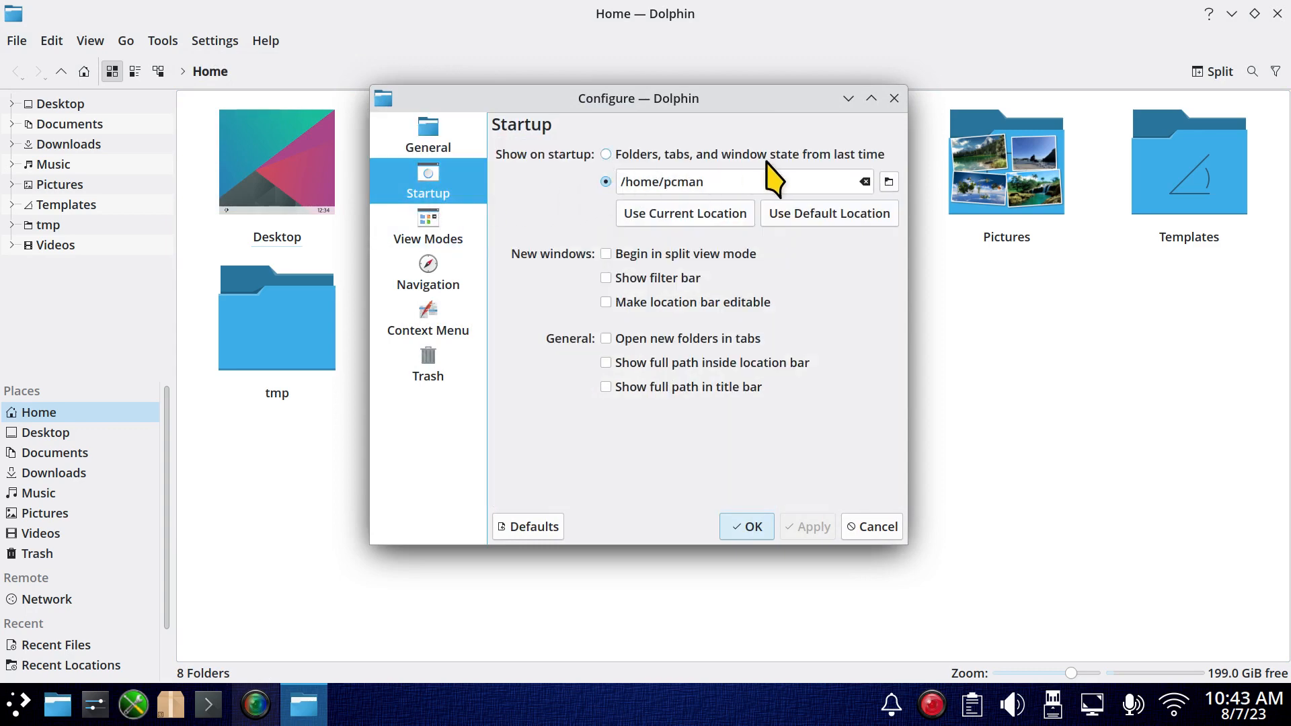
{"action": "left_click", "coordinate": [625, 183]}
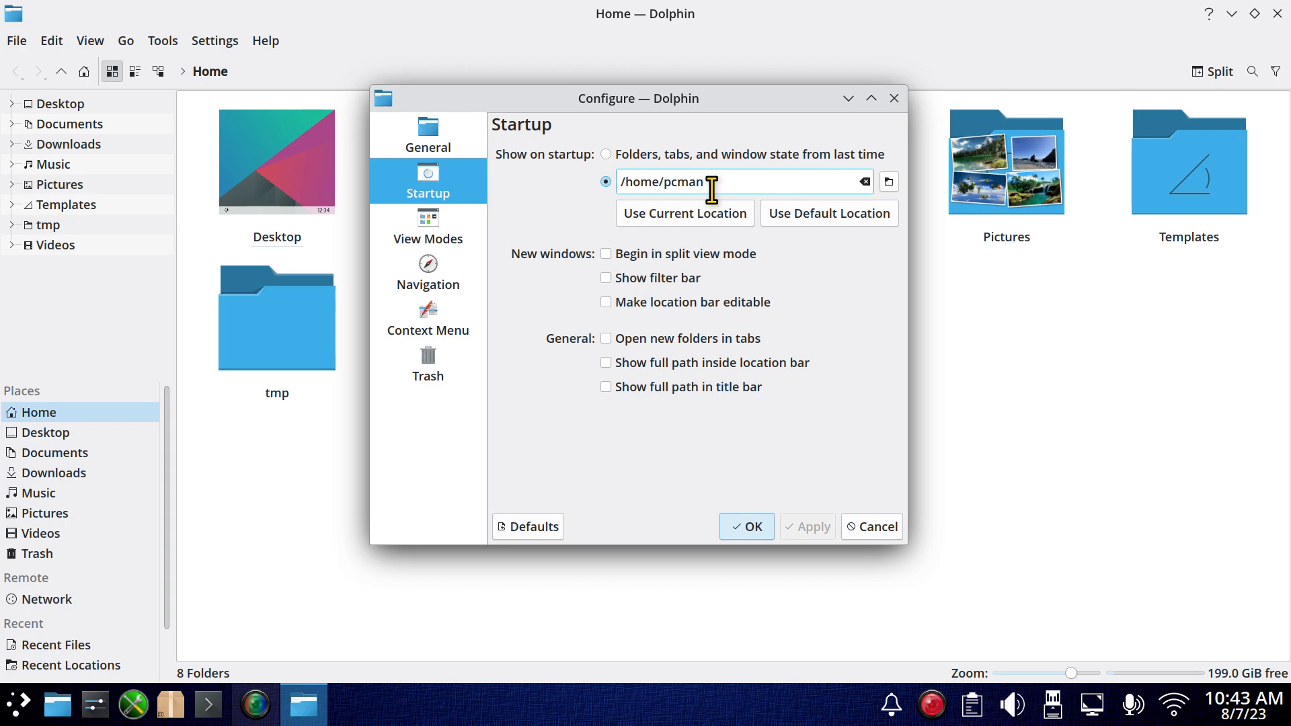
{"action": "left_click", "coordinate": [879, 521]}
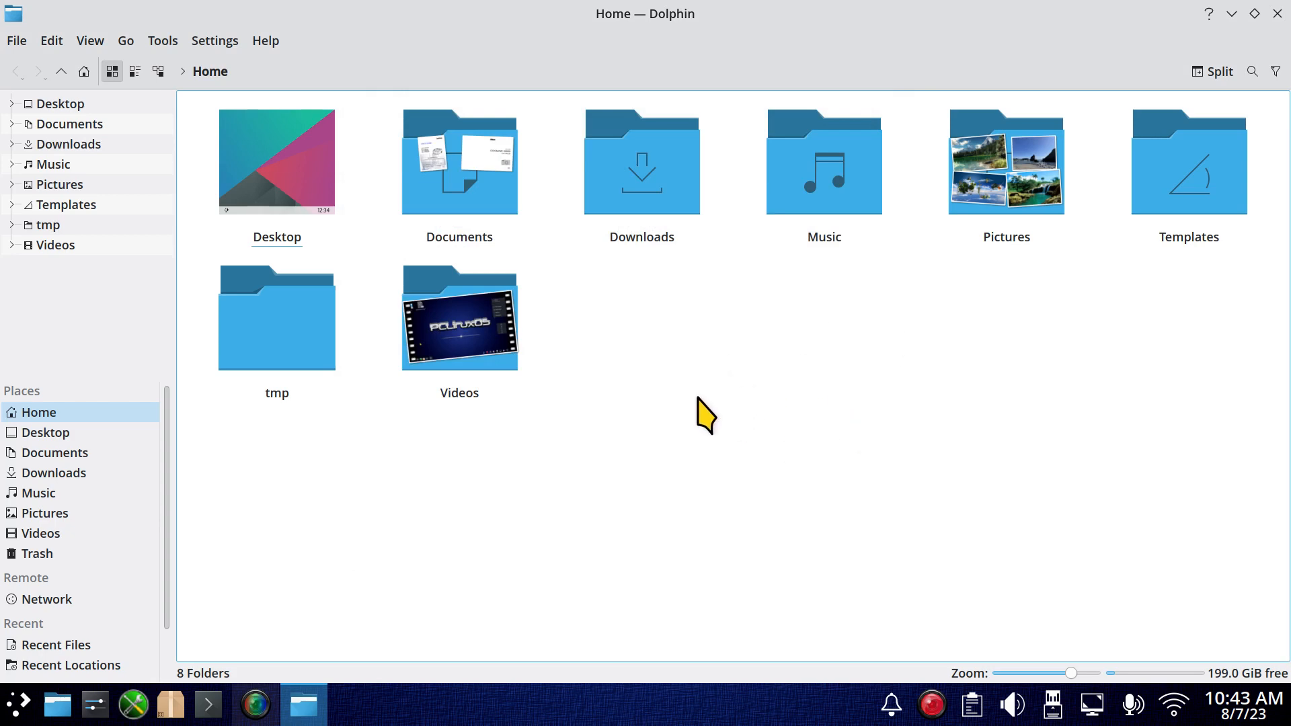
Reopen System Settings, view the Workspace Behavior options for clicking files or folders, and close System Settings.
{"action": "left_click", "coordinate": [95, 704]}
{"action": "left_click", "coordinate": [251, 150]}
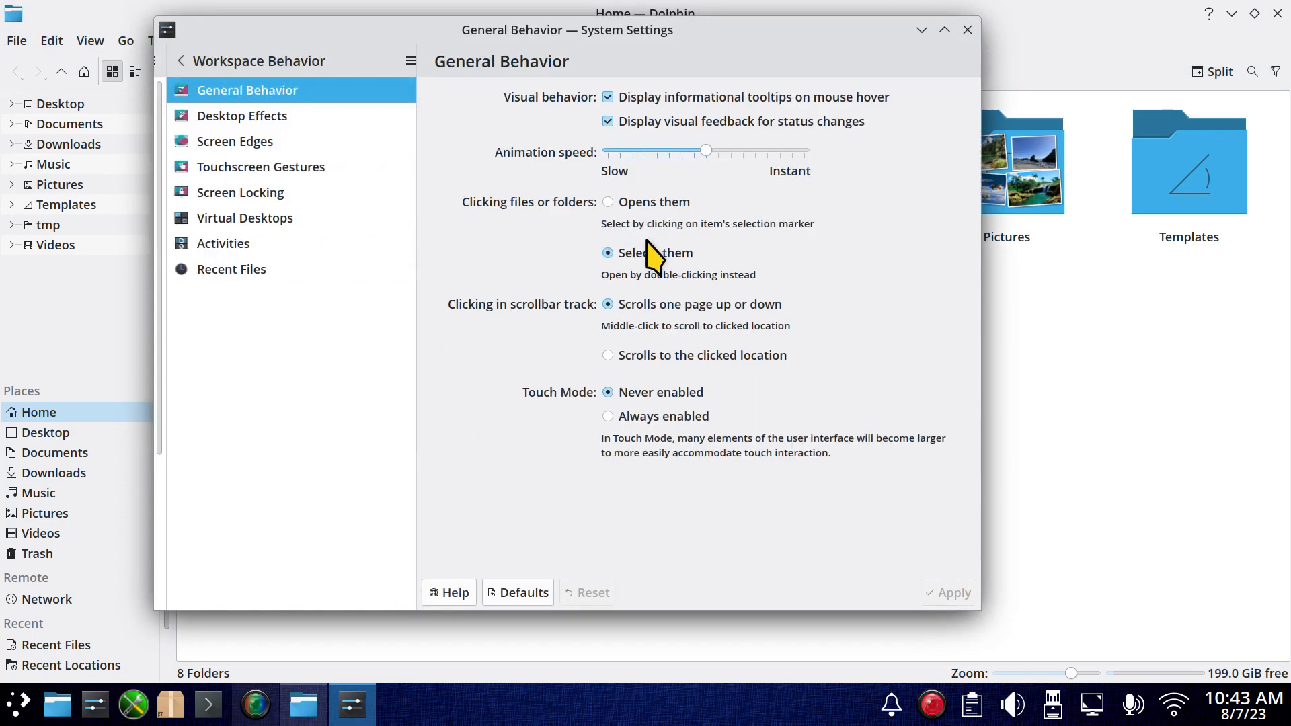
{"action": "left_click", "coordinate": [968, 29]}
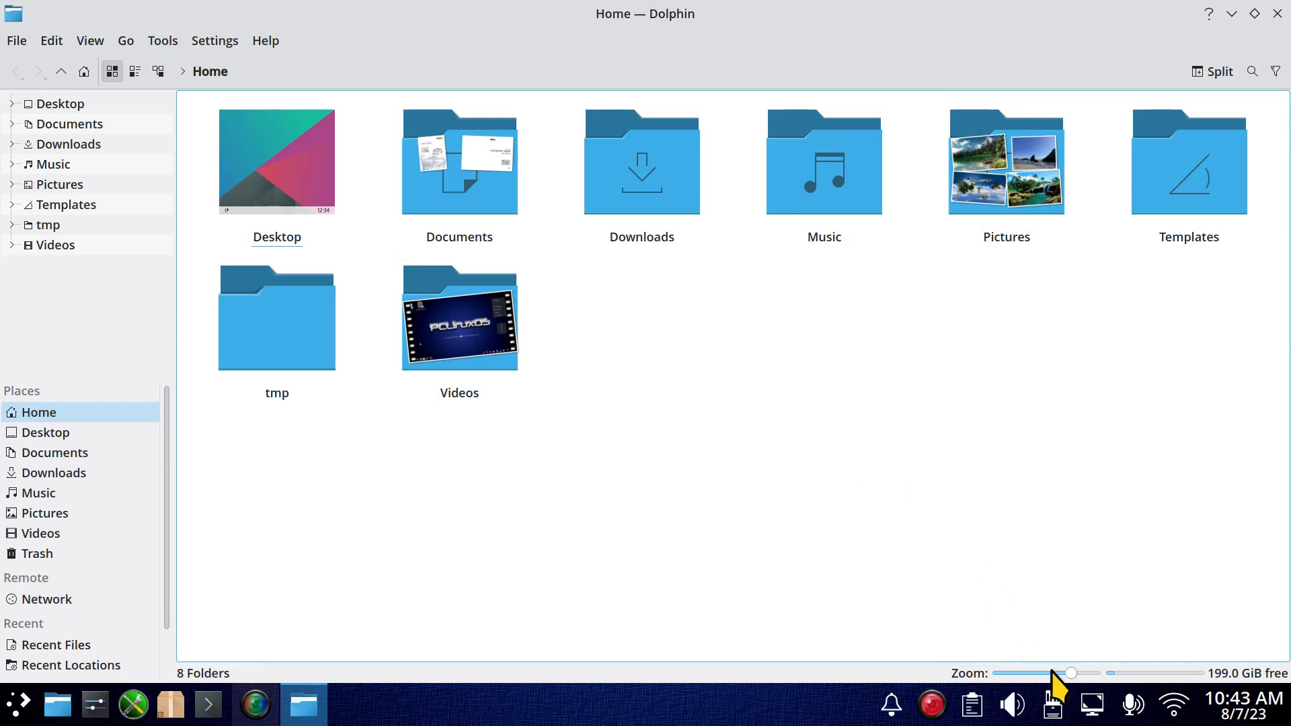
Adjust the icon size in the Home folder, look through the Places list, and show the location as an editable path.
{"action": "left_click_drag", "start_coordinate": [1070, 673], "coordinate": [1107, 680]}
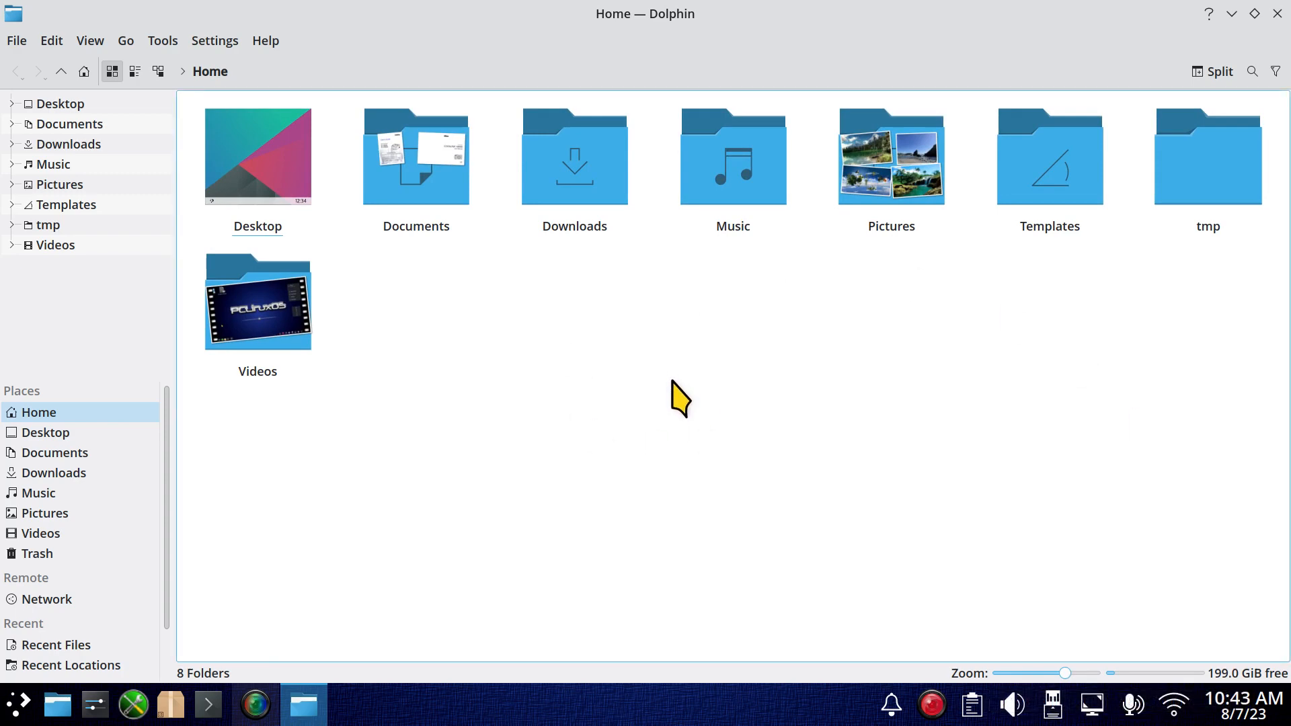
{"action": "scroll", "coordinate": [166, 519], "scroll_direction": "down", "scroll_amount": 1}
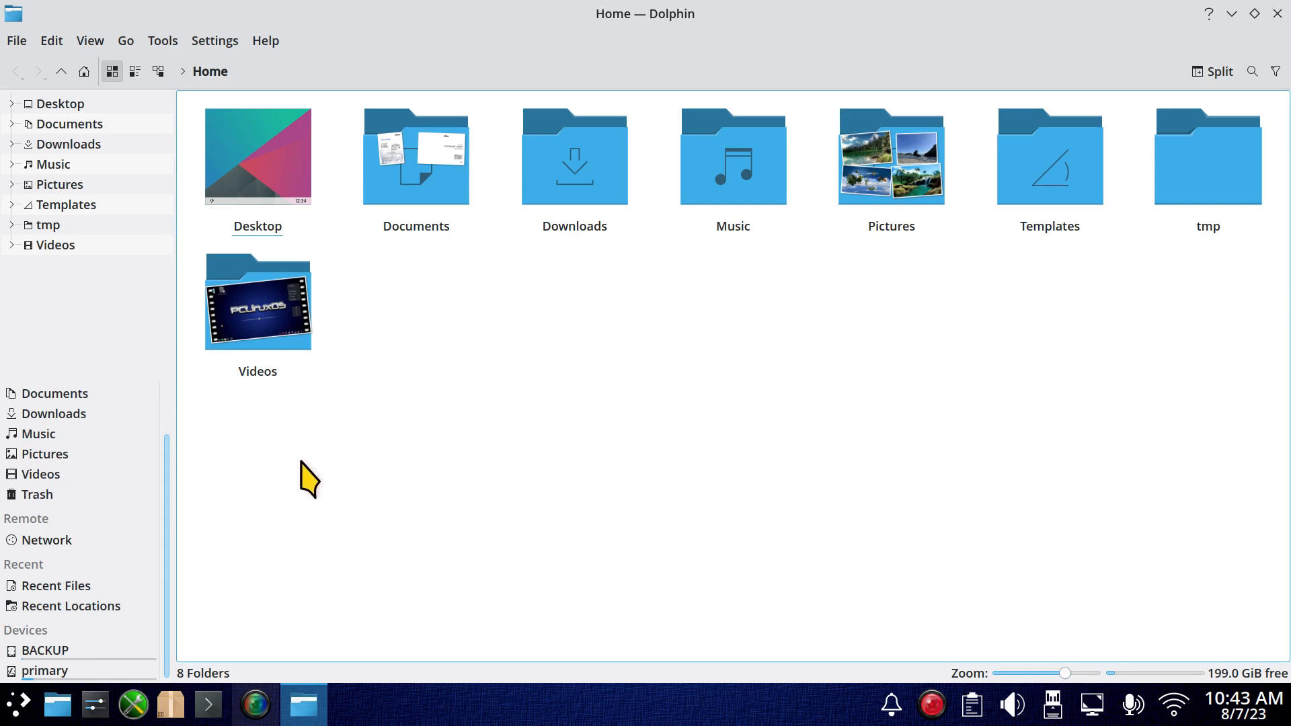
{"action": "left_click", "coordinate": [243, 73]}
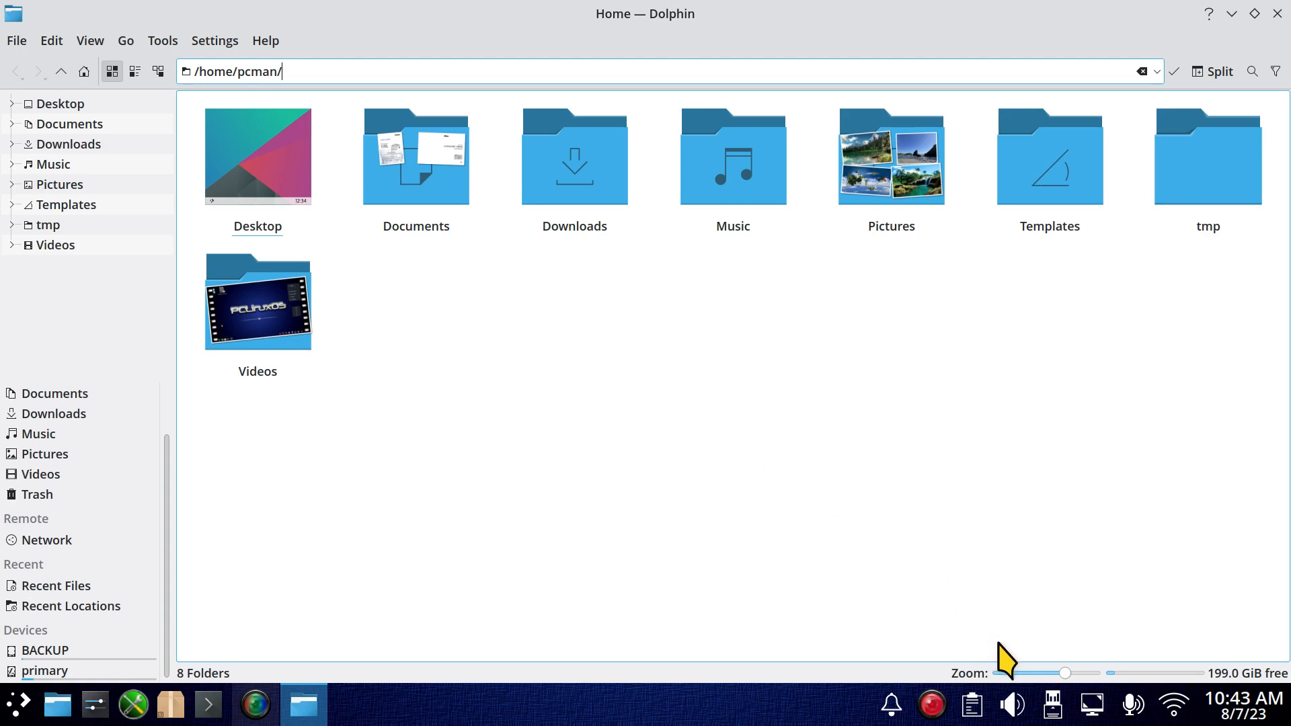
Review the zoom commands among the view options, and try smaller and larger icon sizes for the Home folder.
{"action": "left_click", "coordinate": [89, 42]}
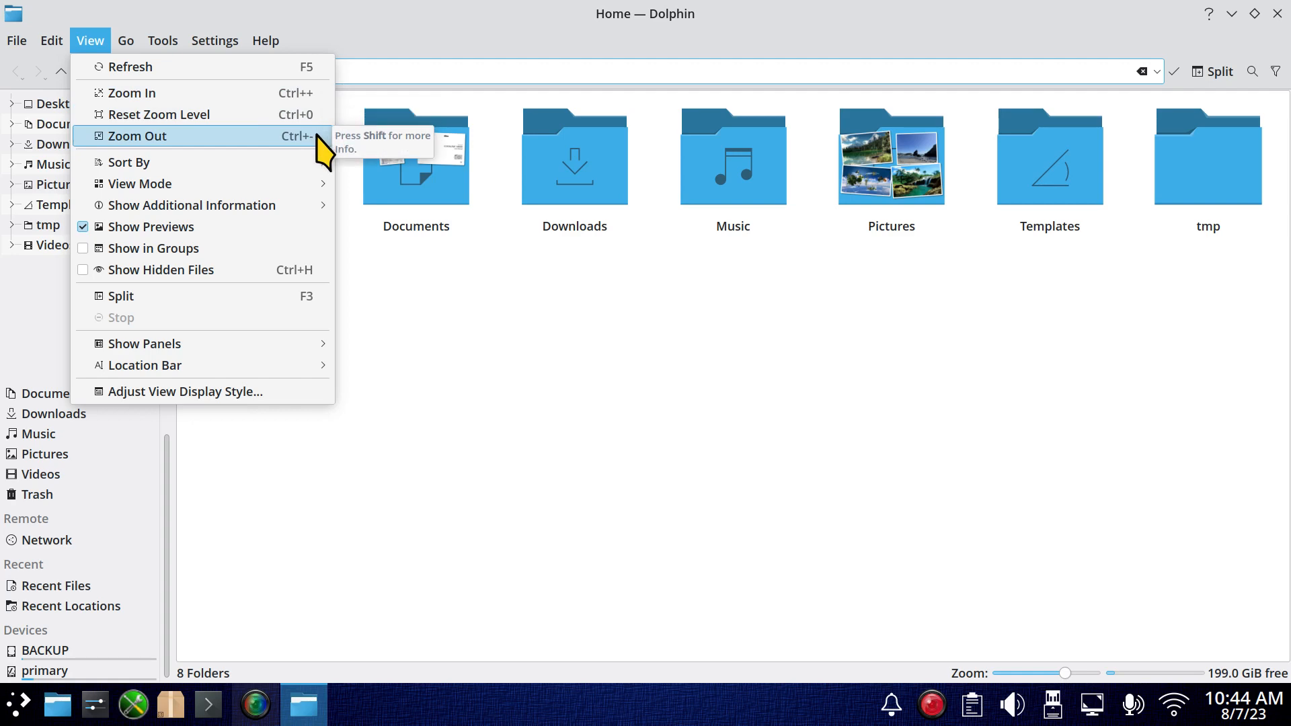
{"action": "left_click", "coordinate": [622, 447]}
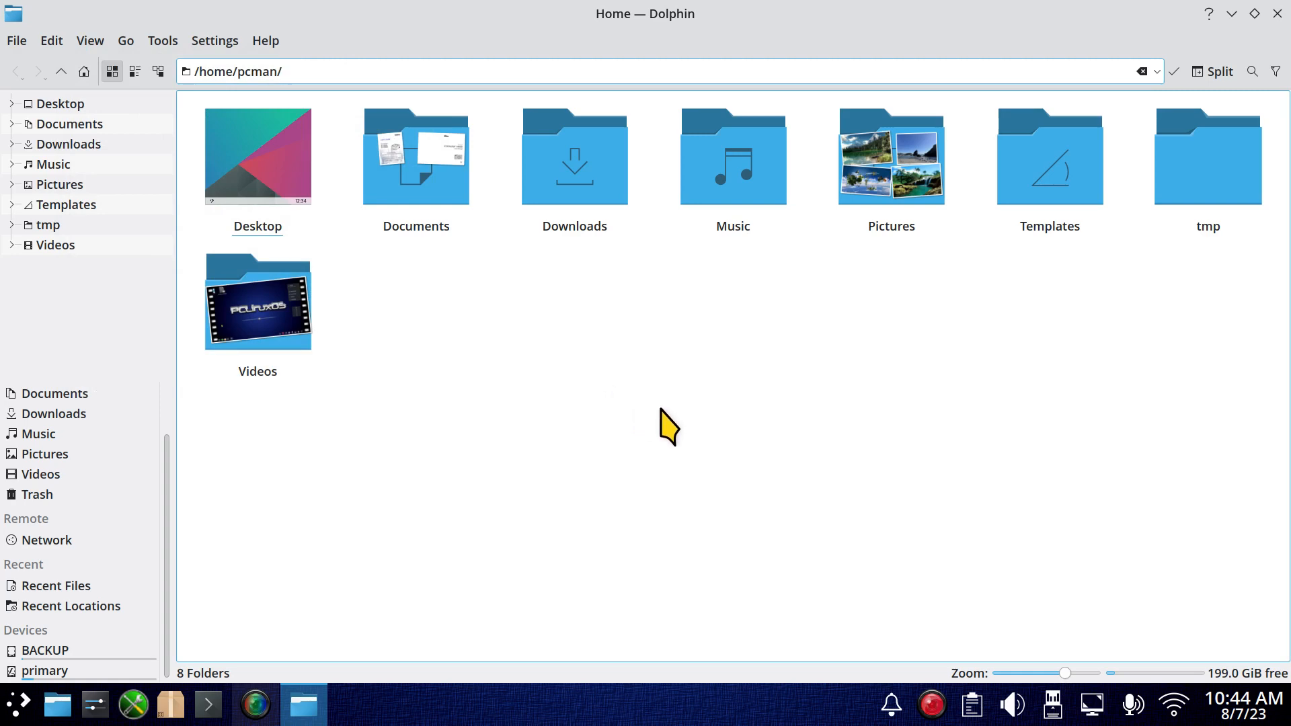
{"action": "scroll", "coordinate": [669, 427], "scroll_direction": "up", "scroll_amount": 2}
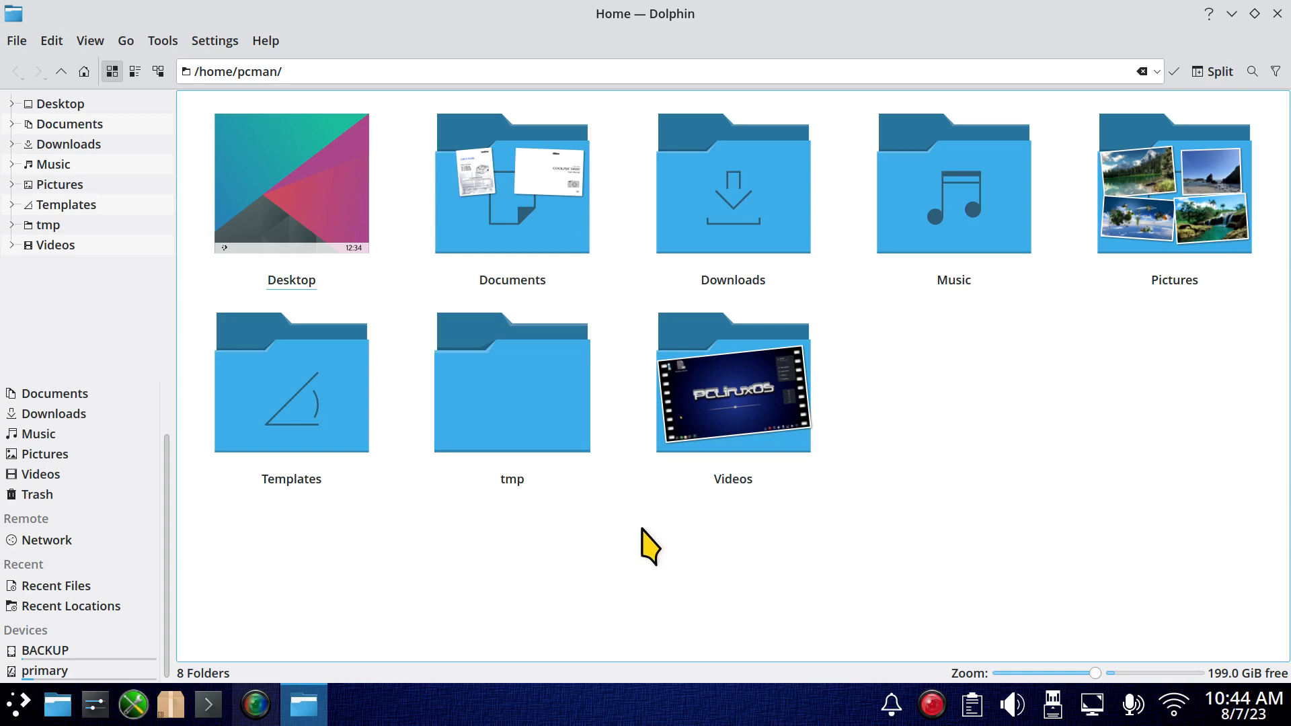
{"action": "scroll", "coordinate": [650, 548], "scroll_direction": "down", "scroll_amount": 5}
{"action": "scroll", "coordinate": [645, 555], "scroll_direction": "up", "scroll_amount": 4}
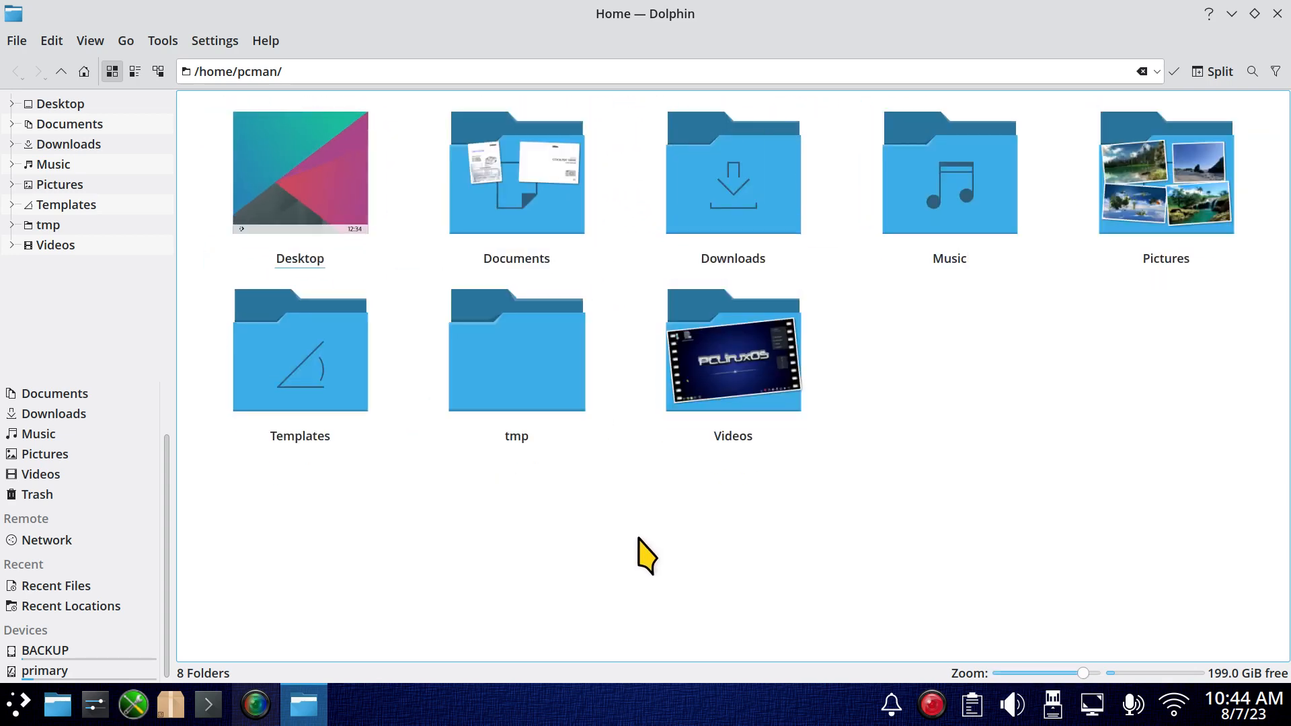
{"action": "scroll", "coordinate": [646, 555], "scroll_direction": "down", "scroll_amount": 5}
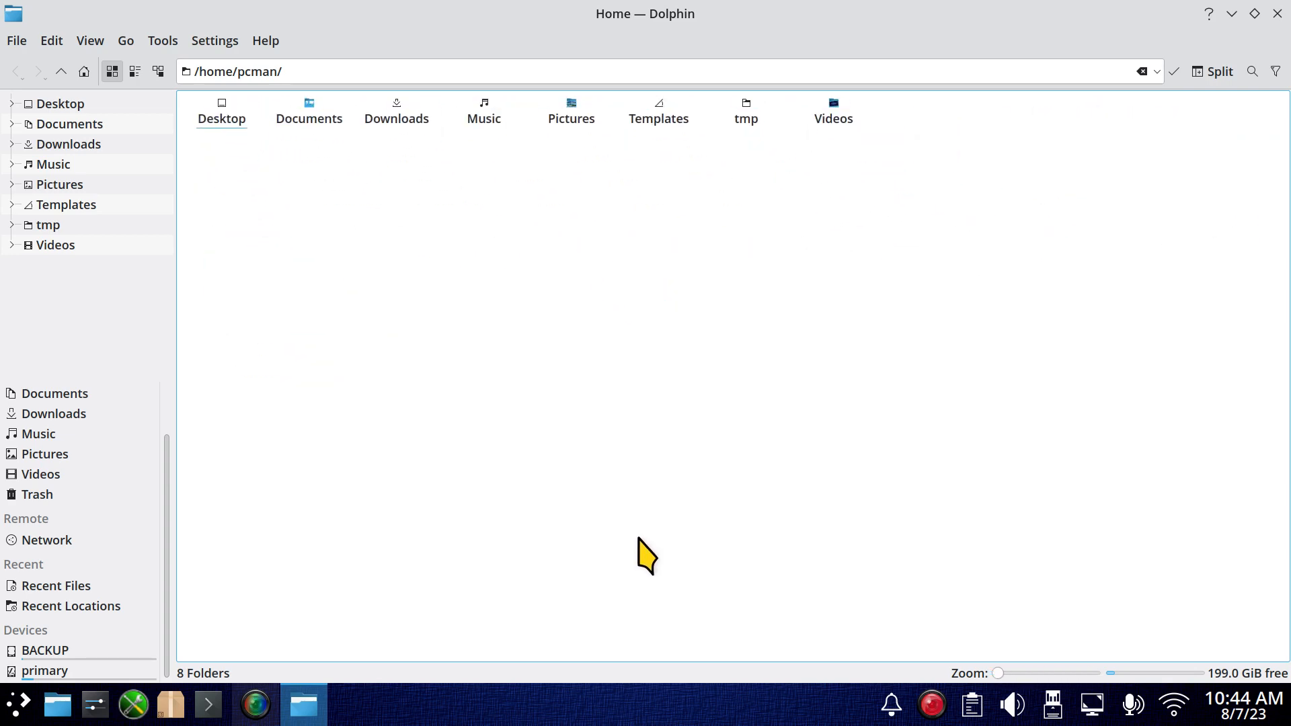
{"action": "scroll", "coordinate": [646, 553], "scroll_direction": "up", "scroll_amount": 5}
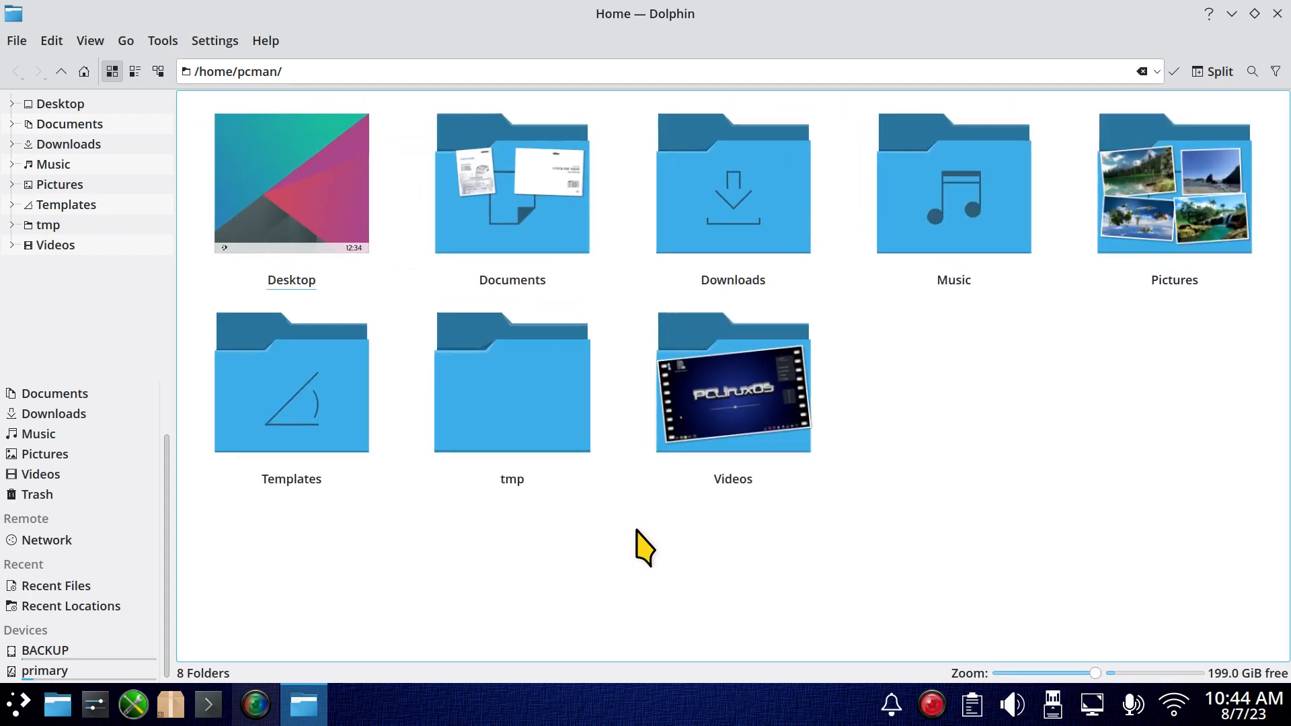
{"action": "scroll", "coordinate": [644, 548], "scroll_direction": "down", "scroll_amount": 2}
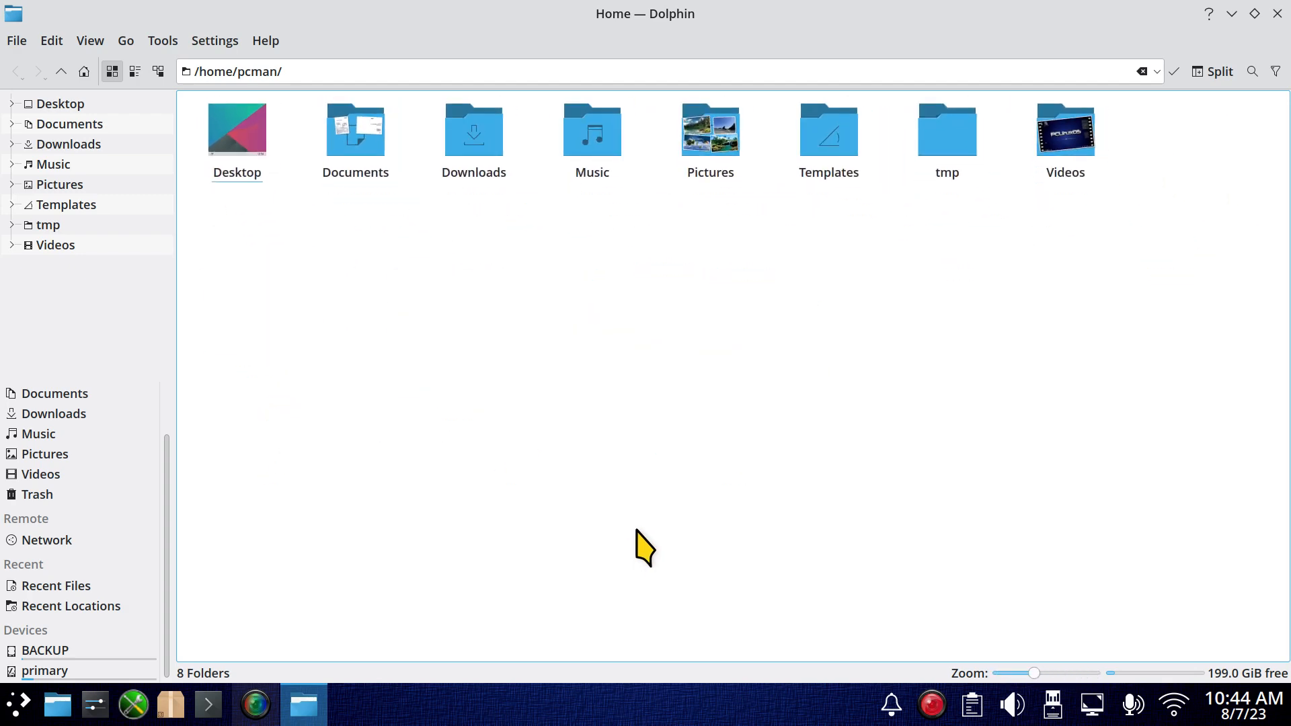
{"action": "scroll", "coordinate": [644, 548], "scroll_direction": "up", "scroll_amount": 1}
{"action": "scroll", "coordinate": [644, 549], "scroll_direction": "down", "scroll_amount": 1}
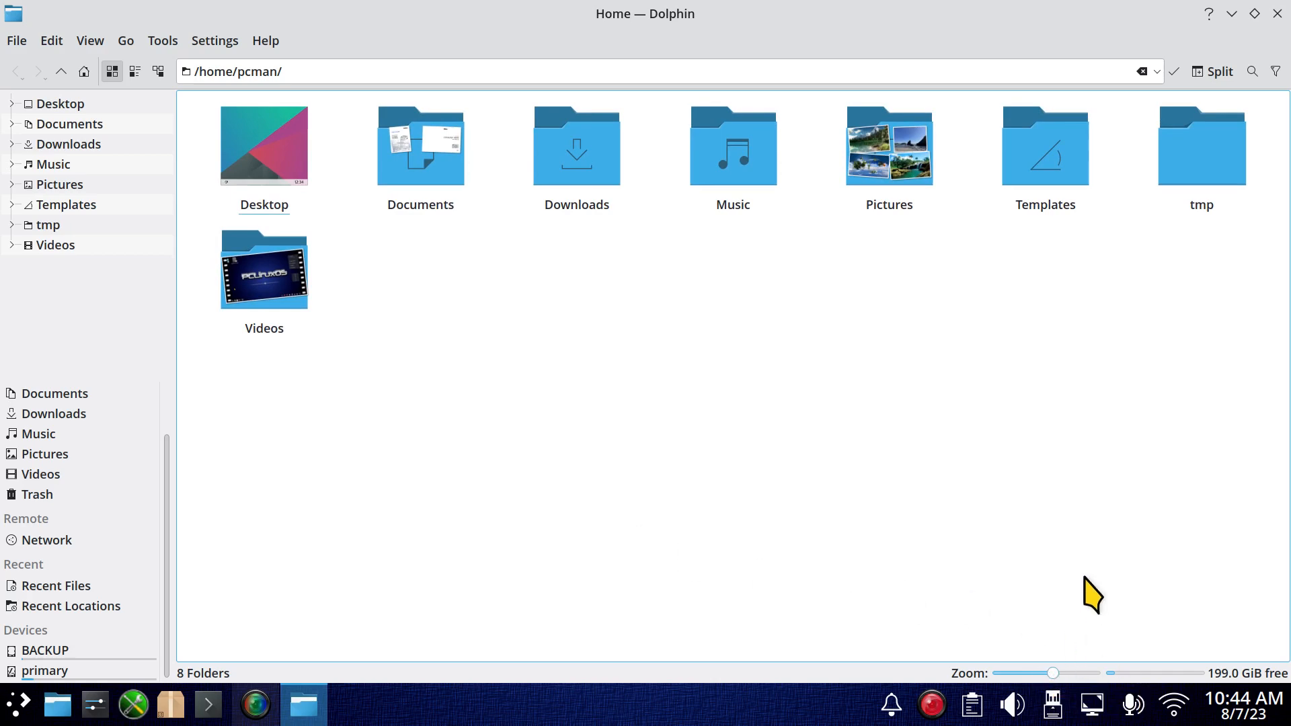
{"action": "scroll", "coordinate": [1081, 575], "scroll_direction": "down", "scroll_amount": 1}
{"action": "scroll", "coordinate": [1083, 586], "scroll_direction": "down", "scroll_amount": 1}
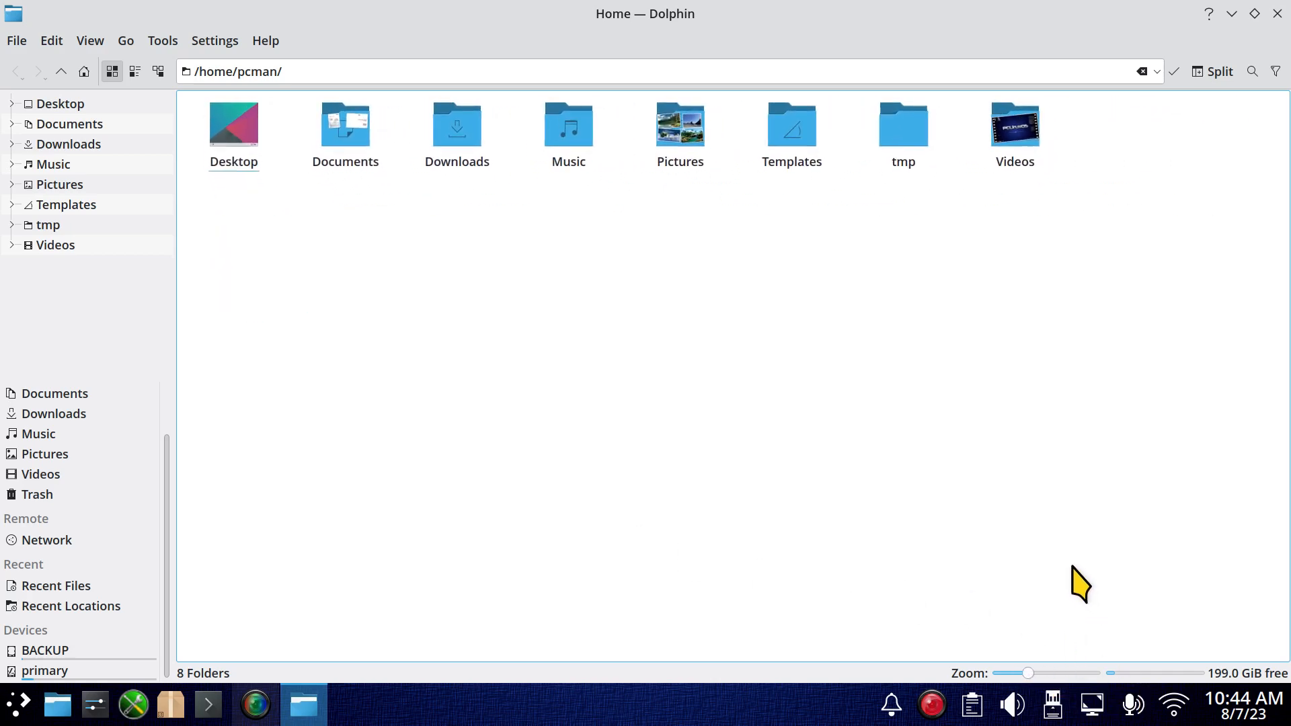
{"action": "scroll", "coordinate": [1012, 518], "scroll_direction": "up", "scroll_amount": 3}
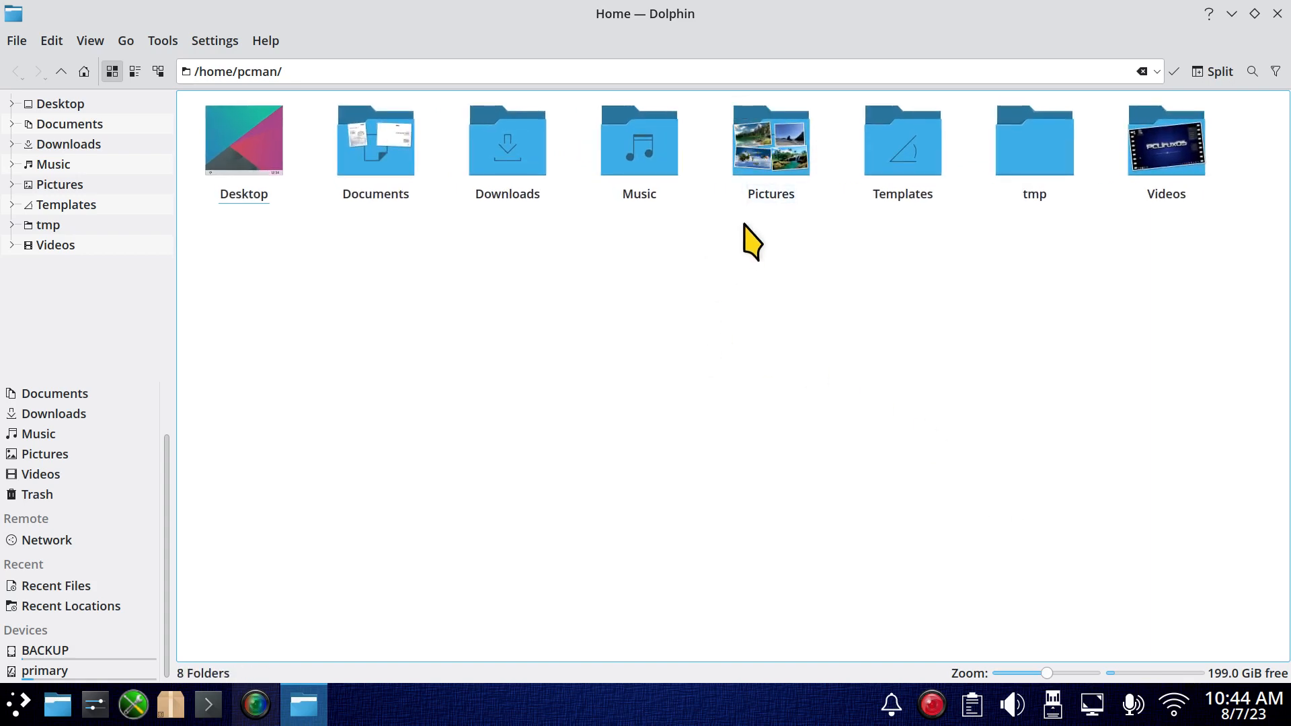
Open the Pictures folder and try smaller and larger thumbnail sizes for its images.
{"action": "left_click", "coordinate": [764, 154]}
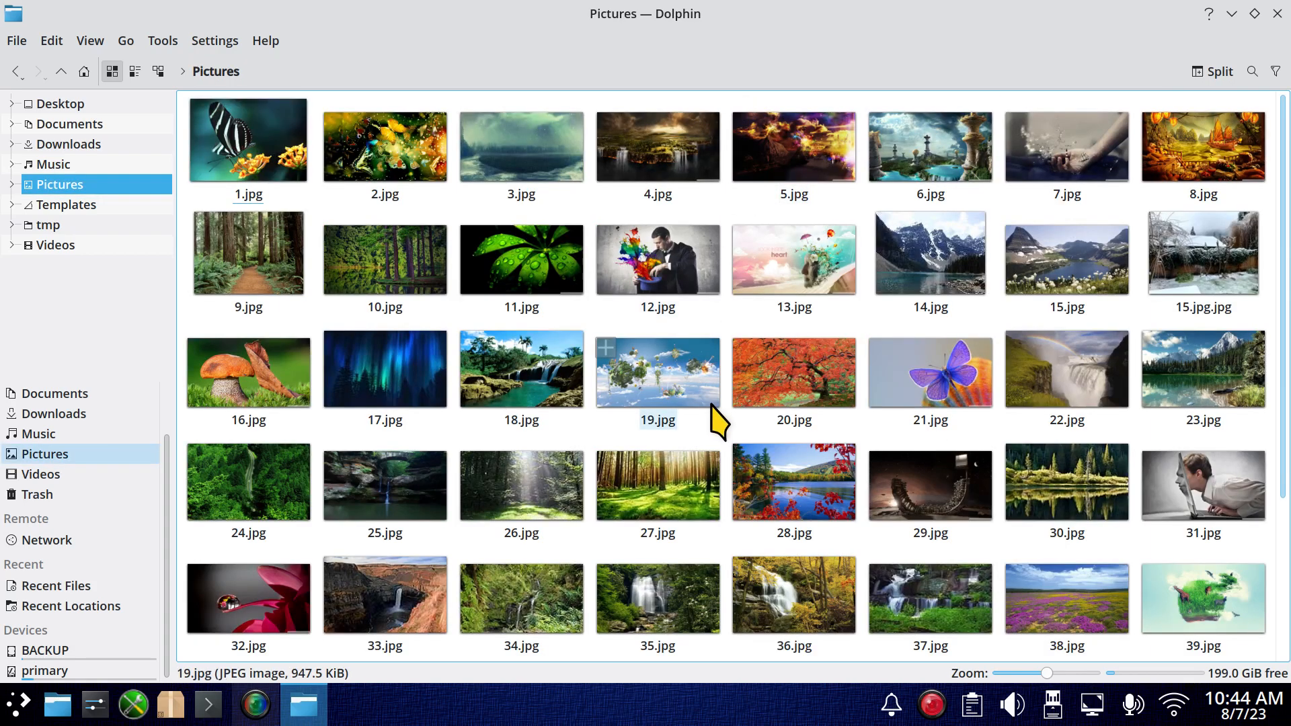
{"action": "scroll", "coordinate": [703, 390], "scroll_direction": "down", "scroll_amount": 4}
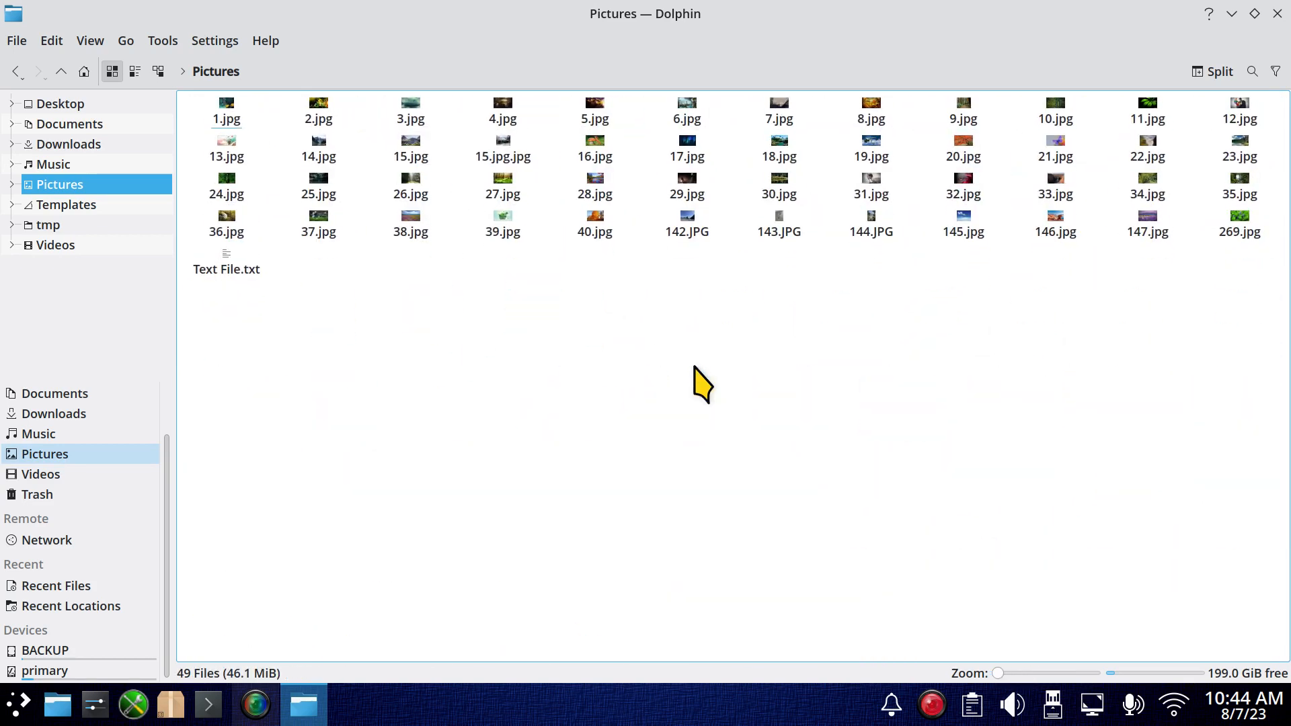
{"action": "scroll", "coordinate": [694, 375], "scroll_direction": "up", "scroll_amount": 4}
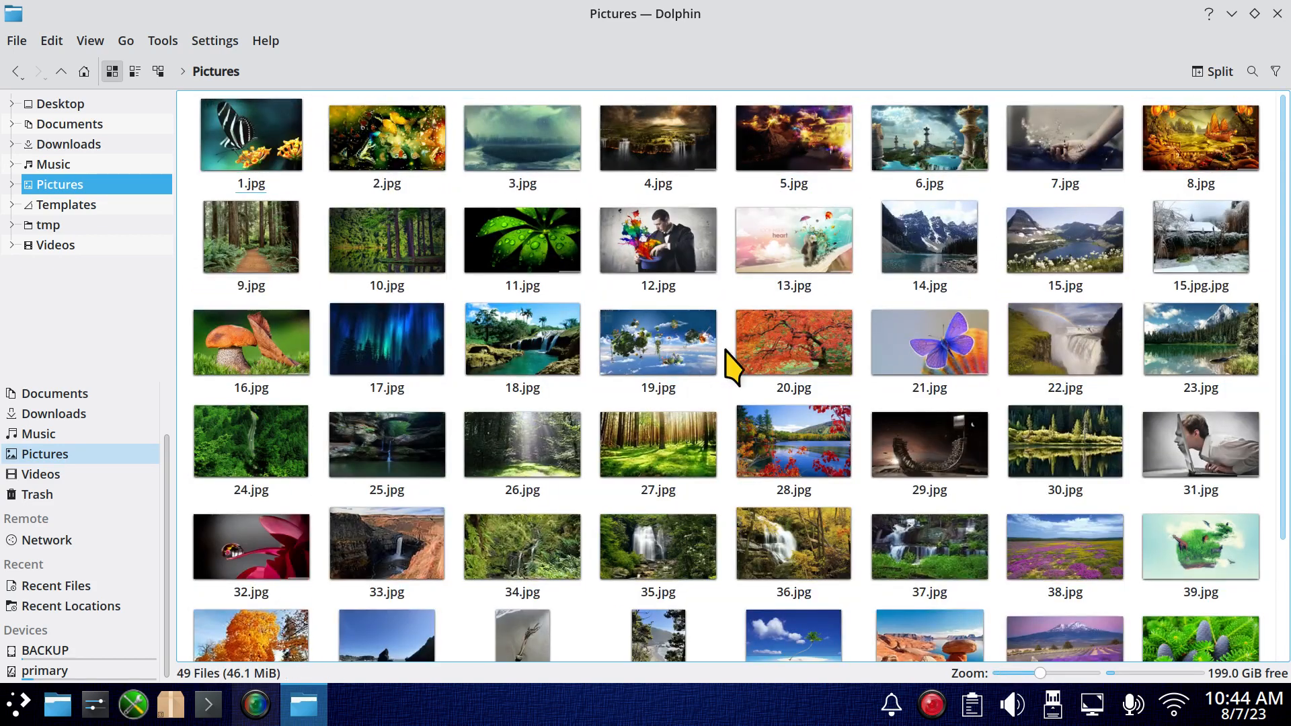
View the actions available for 16.jpg, including Set as Wallpaper, dismiss them, and look through the rest of the Pictures folder.
{"action": "right_click", "coordinate": [223, 341]}
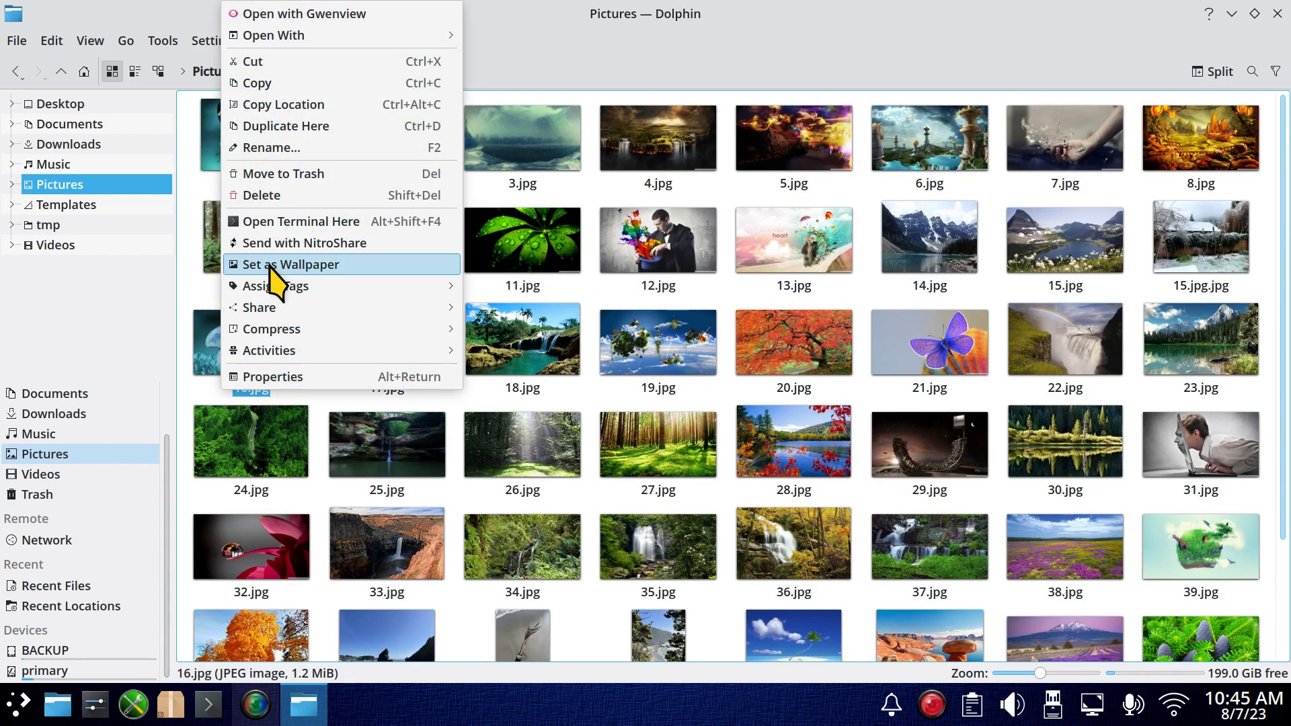
{"action": "left_click", "coordinate": [589, 292]}
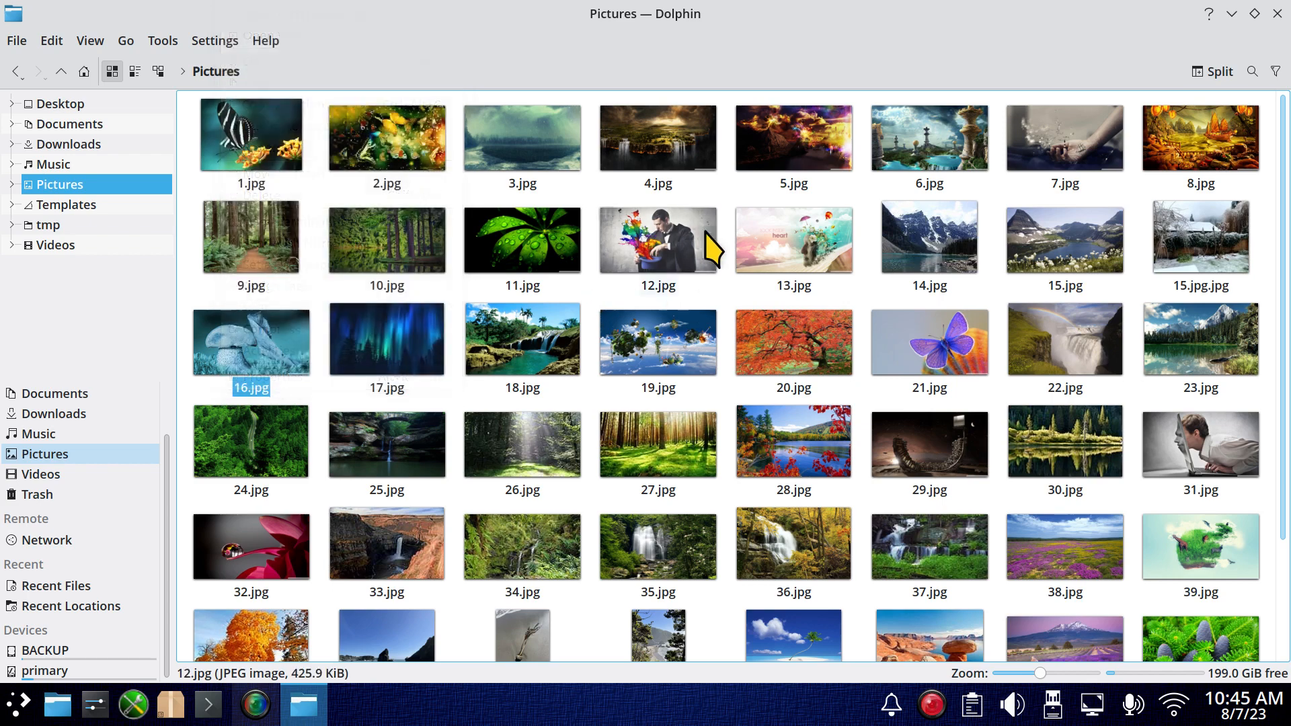
{"action": "scroll", "coordinate": [774, 391], "scroll_direction": "down", "scroll_amount": 3}
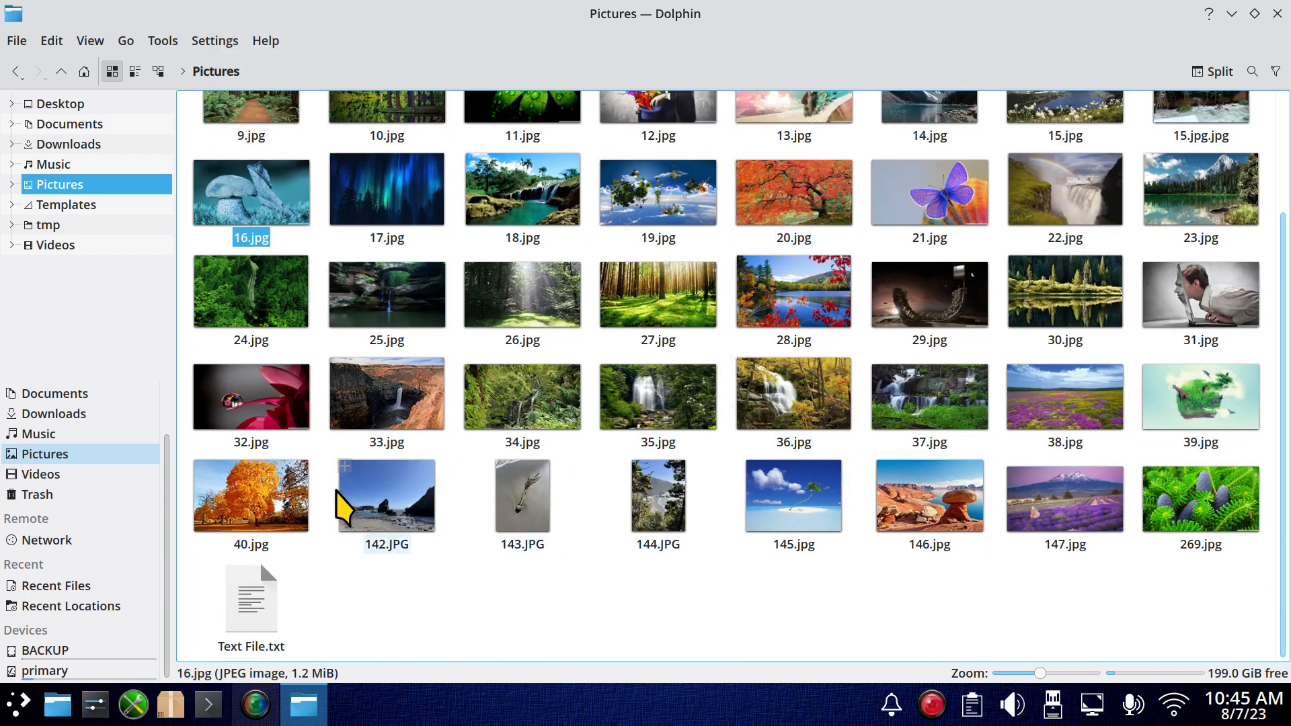
{"action": "scroll", "coordinate": [631, 538], "scroll_direction": "up", "scroll_amount": 3}
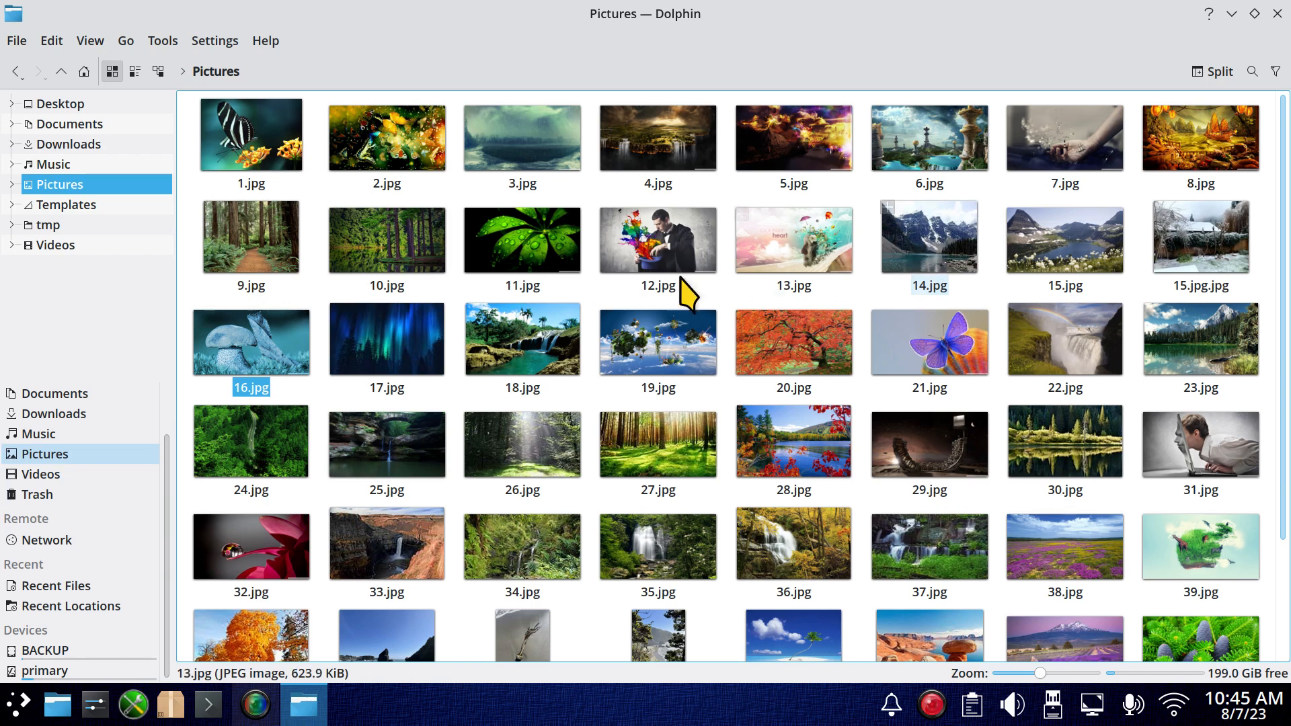
Copy 16.jpg, paste it into the same Pictures folder under the new name 16.JPG, and clear the selection.
{"action": "right_click", "coordinate": [264, 346]}
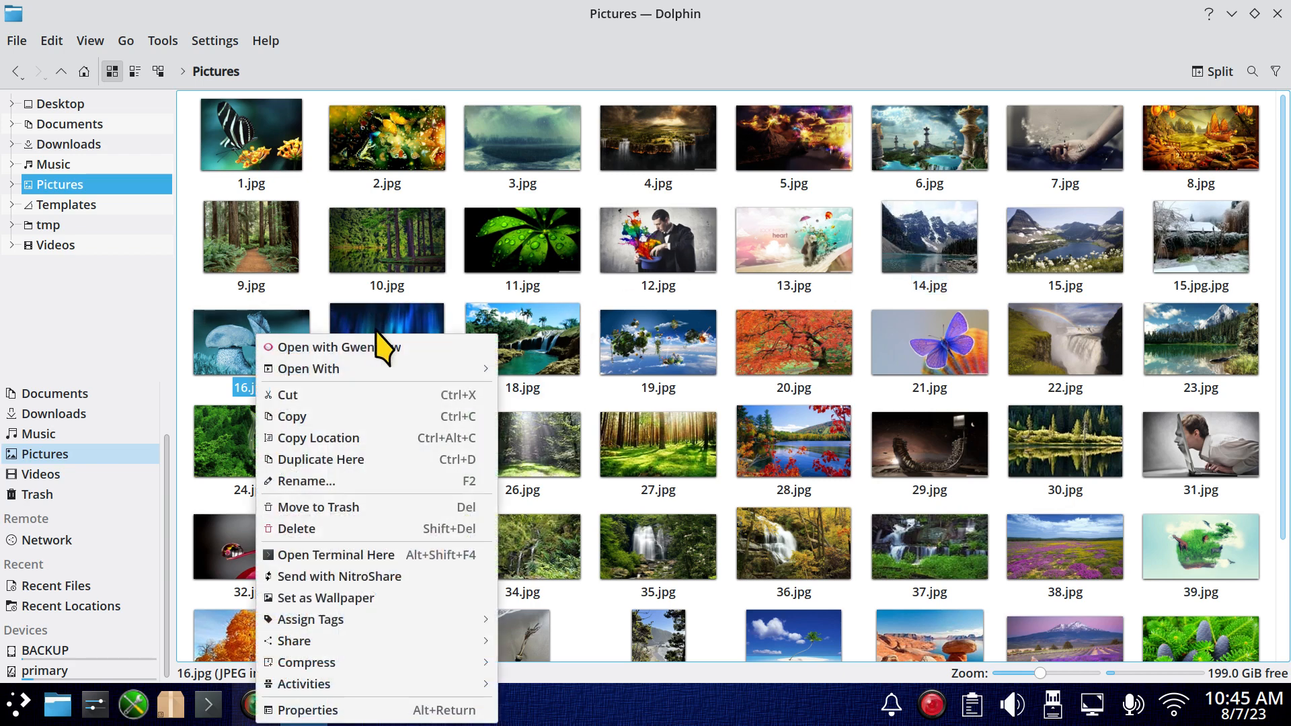
{"action": "left_click", "coordinate": [440, 418]}
{"action": "right_click", "coordinate": [458, 414]}
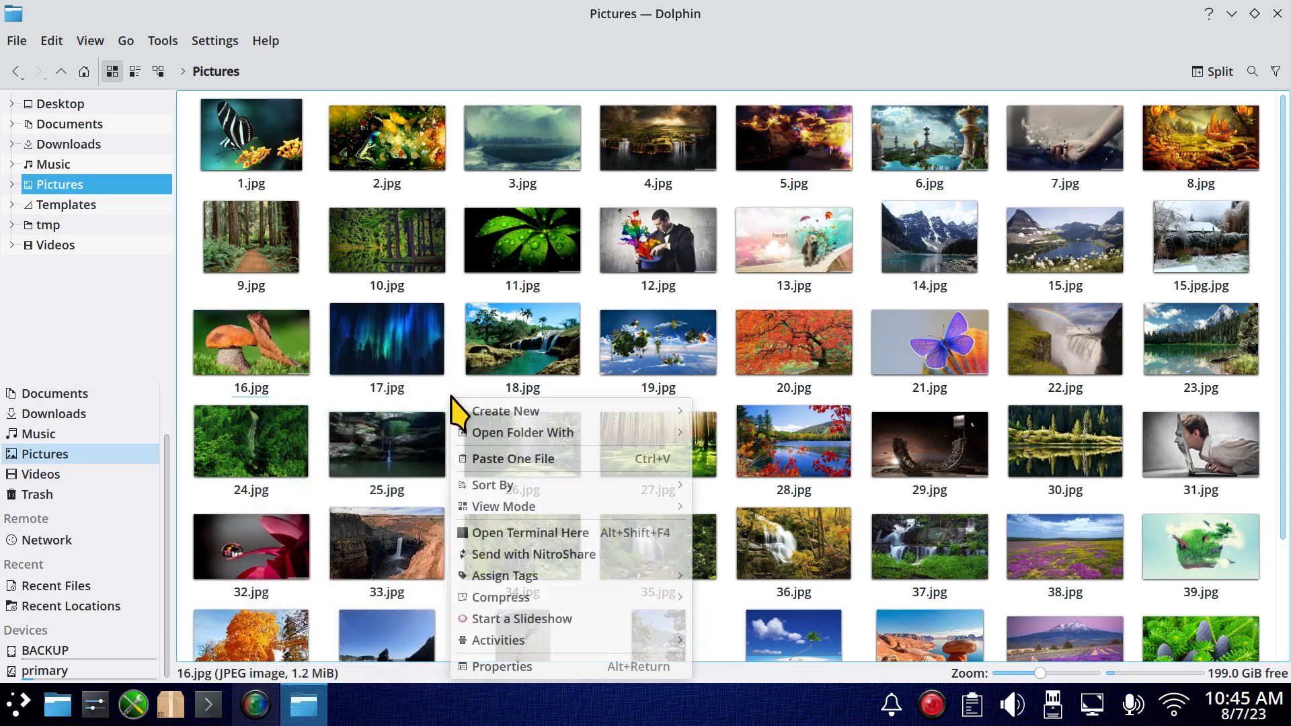
{"action": "left_click", "coordinate": [536, 458]}
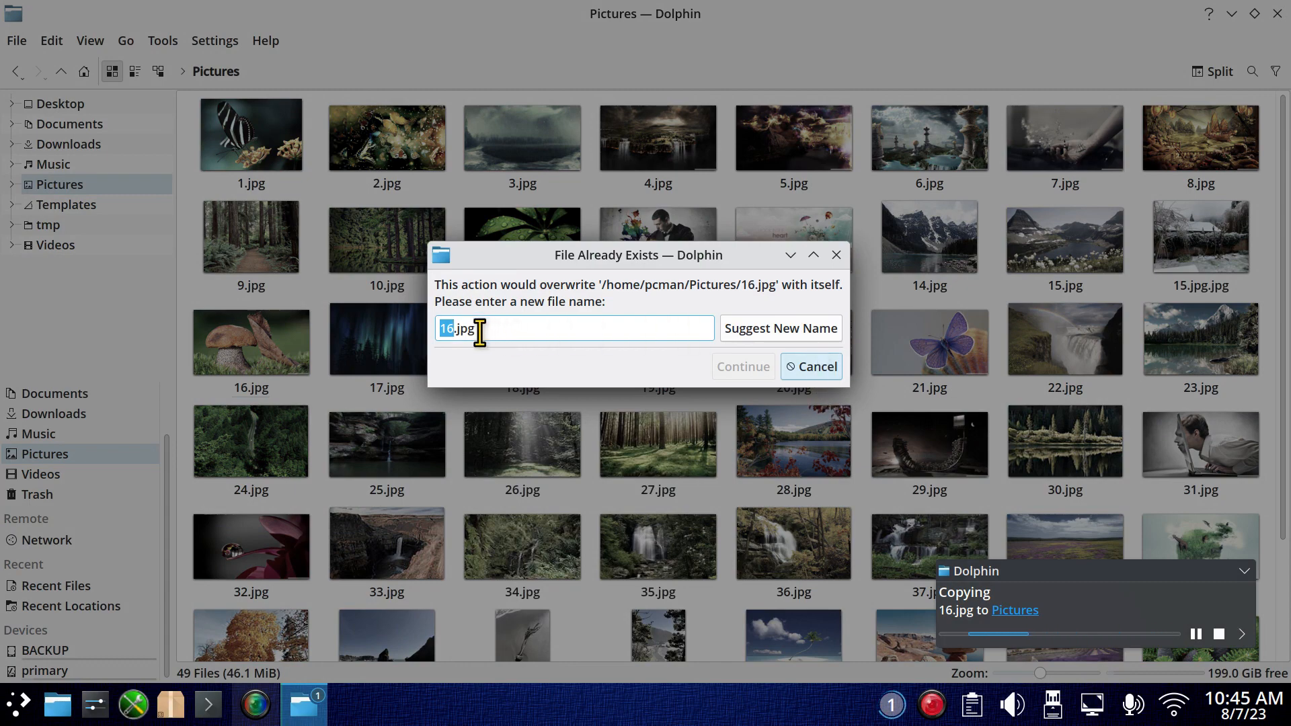
{"action": "left_click", "coordinate": [562, 330]}
{"action": "key", "text": "BackSpace"}
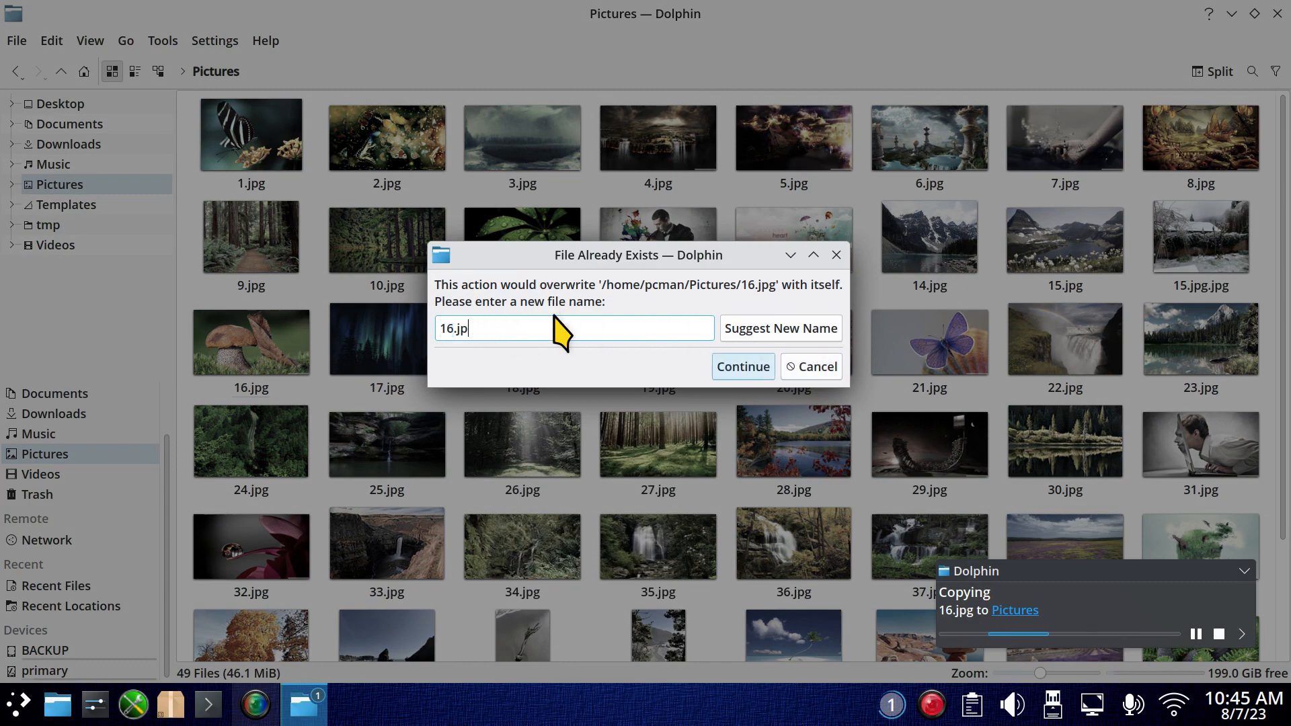
{"action": "key", "text": "BackSpace"}
{"action": "type", "text": "PG"}
{"action": "left_click", "coordinate": [733, 370]}
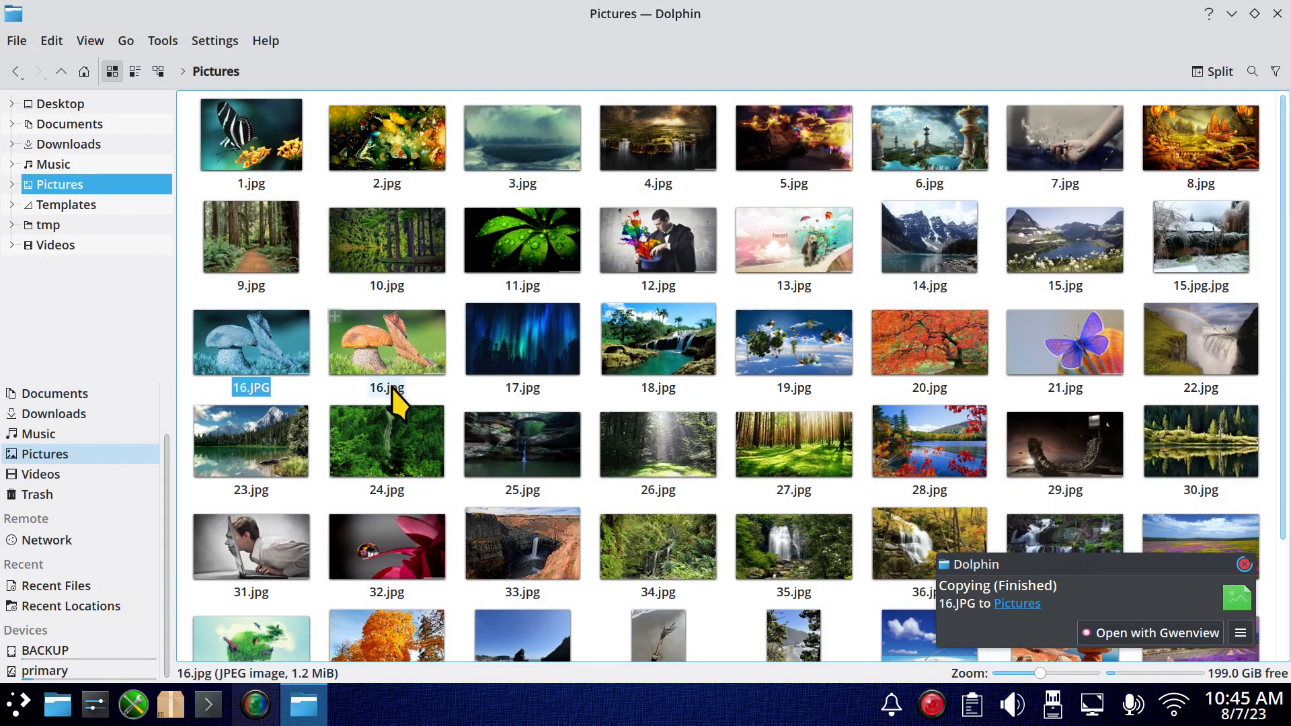
{"action": "key", "text": "Escape"}
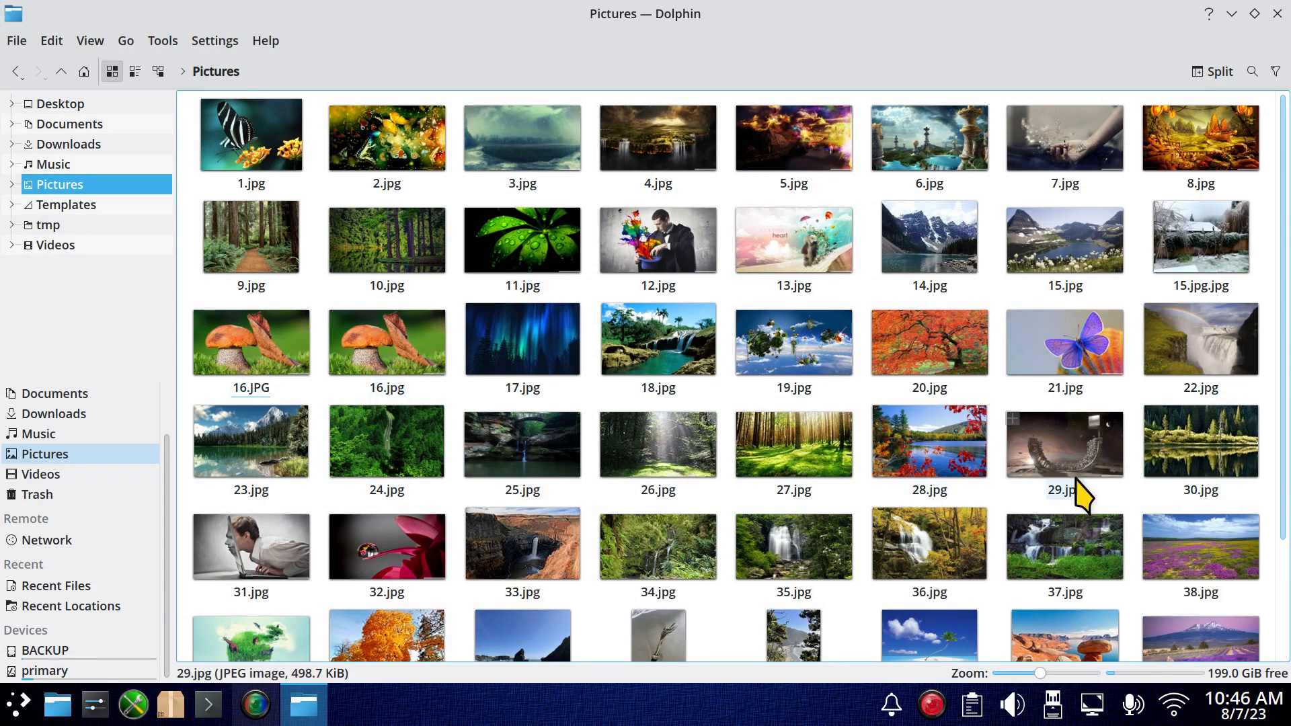
Open the properties of 15.jpg.jpg, examine its image metadata under Details, and close the dialog without changes.
{"action": "left_click", "coordinate": [1196, 225]}
{"action": "right_click", "coordinate": [1196, 226]}
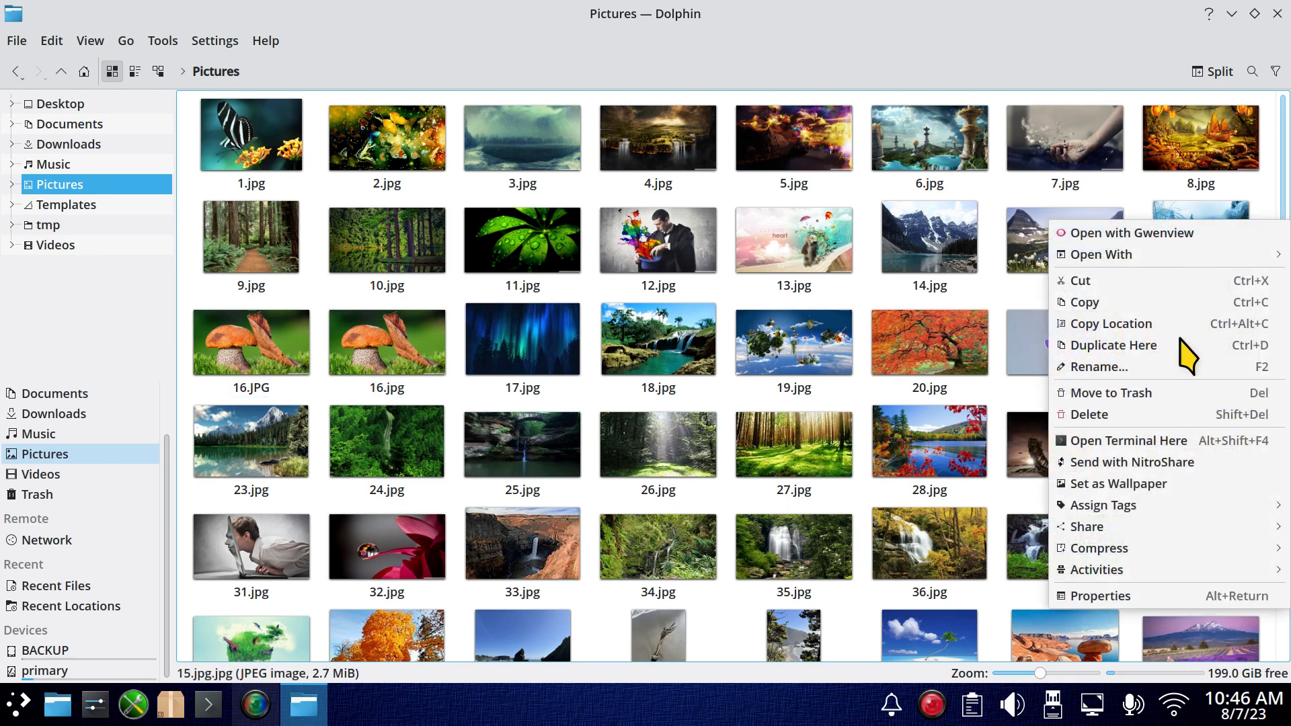
{"action": "left_click", "coordinate": [1150, 595]}
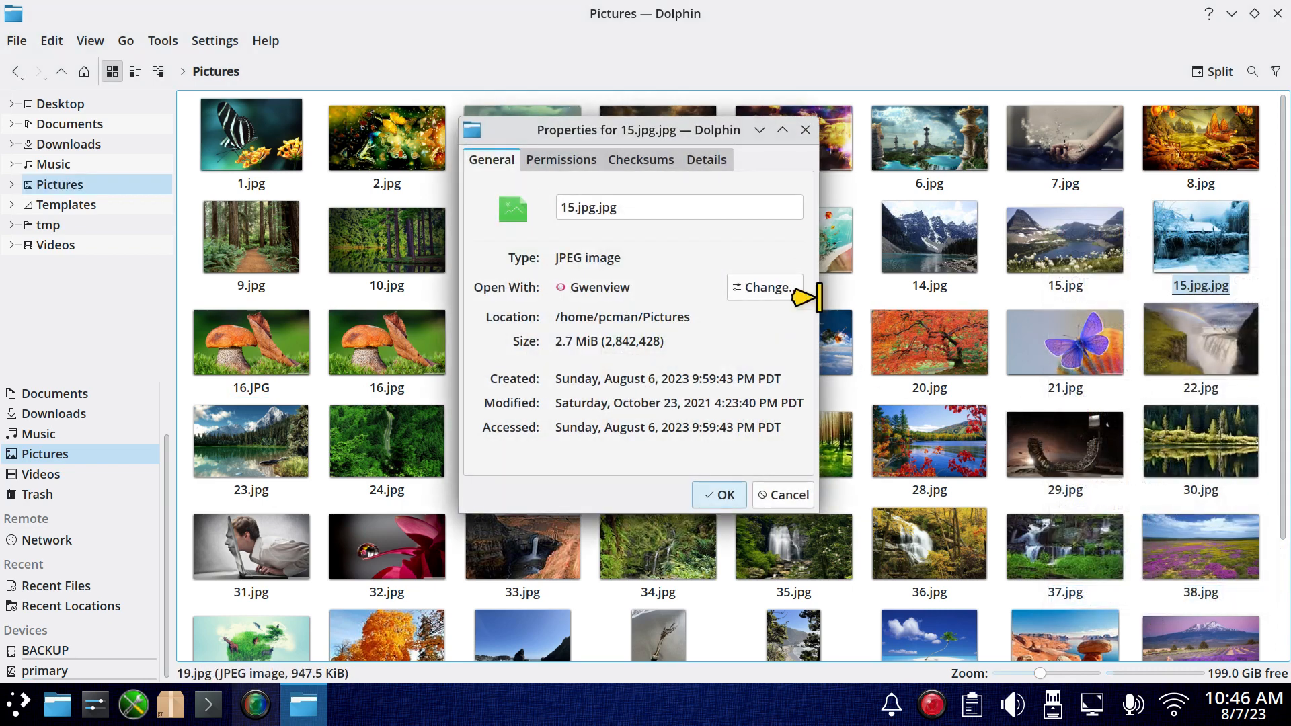
{"action": "left_click", "coordinate": [718, 164]}
{"action": "left_click_drag", "start_coordinate": [806, 241], "coordinate": [809, 395]}
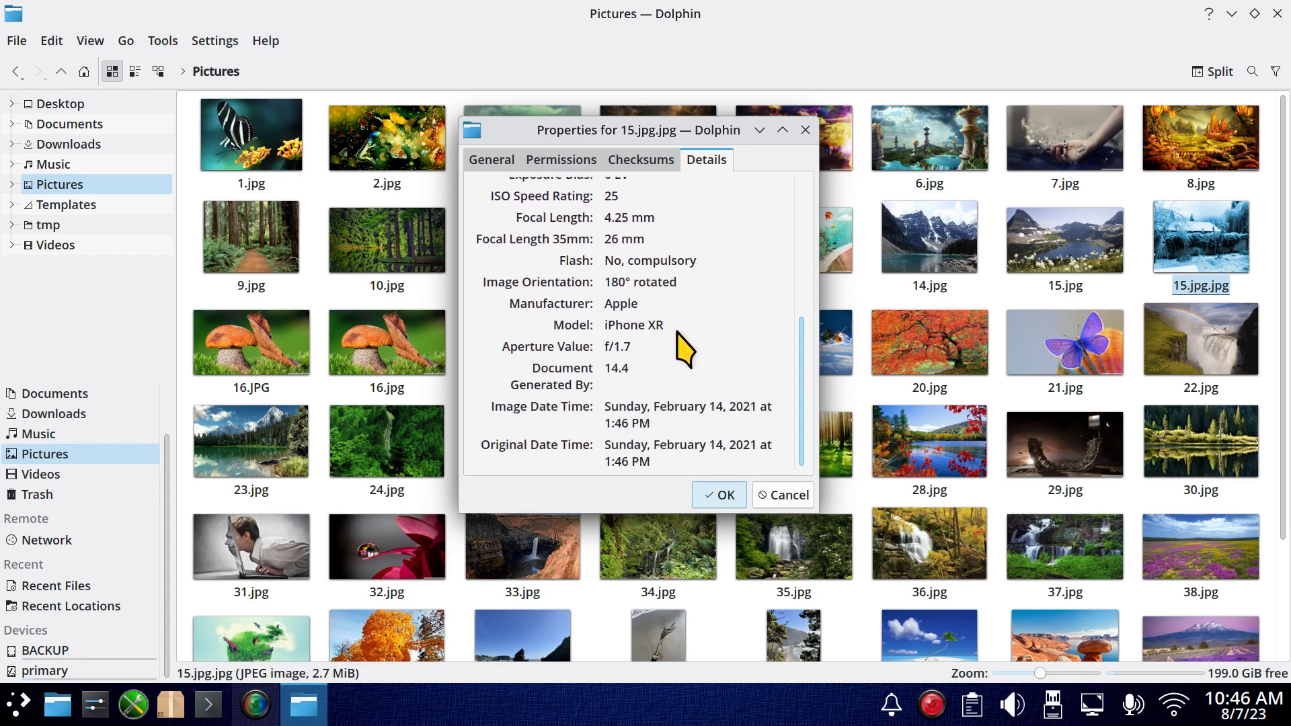
{"action": "scroll", "coordinate": [686, 320], "scroll_direction": "up", "scroll_amount": 3}
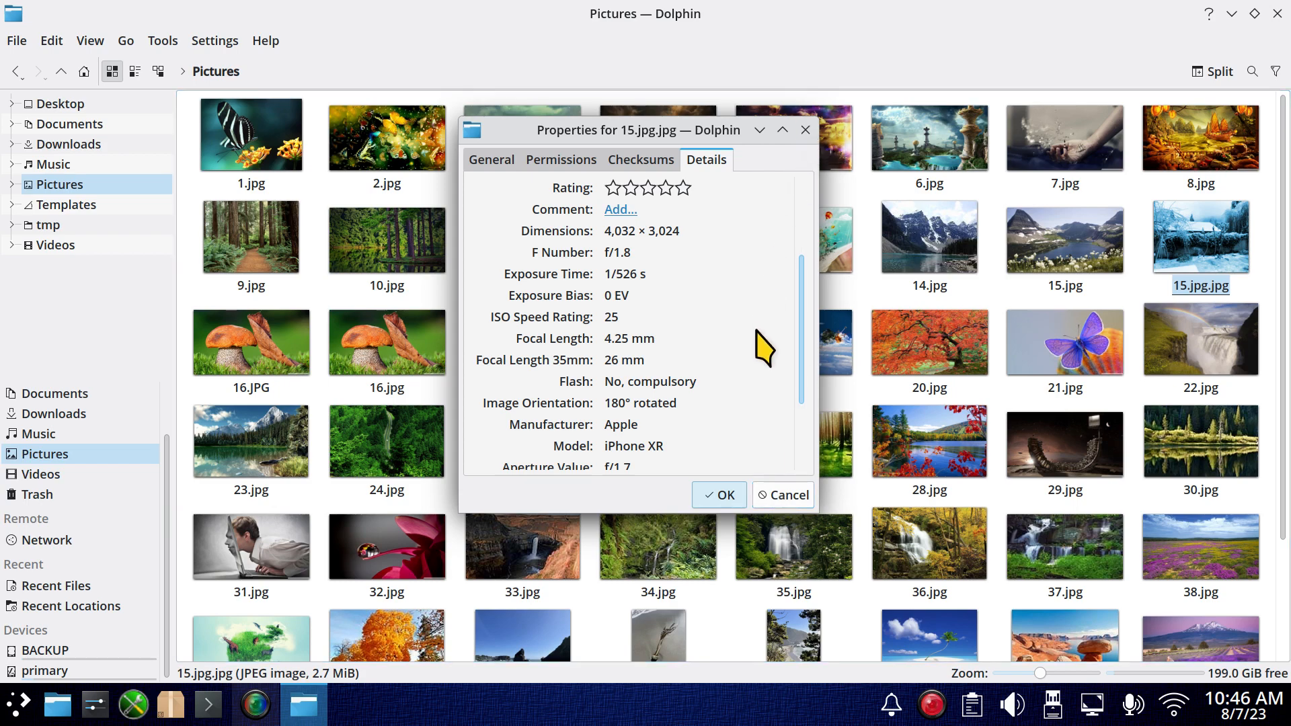
{"action": "key", "text": "Escape"}
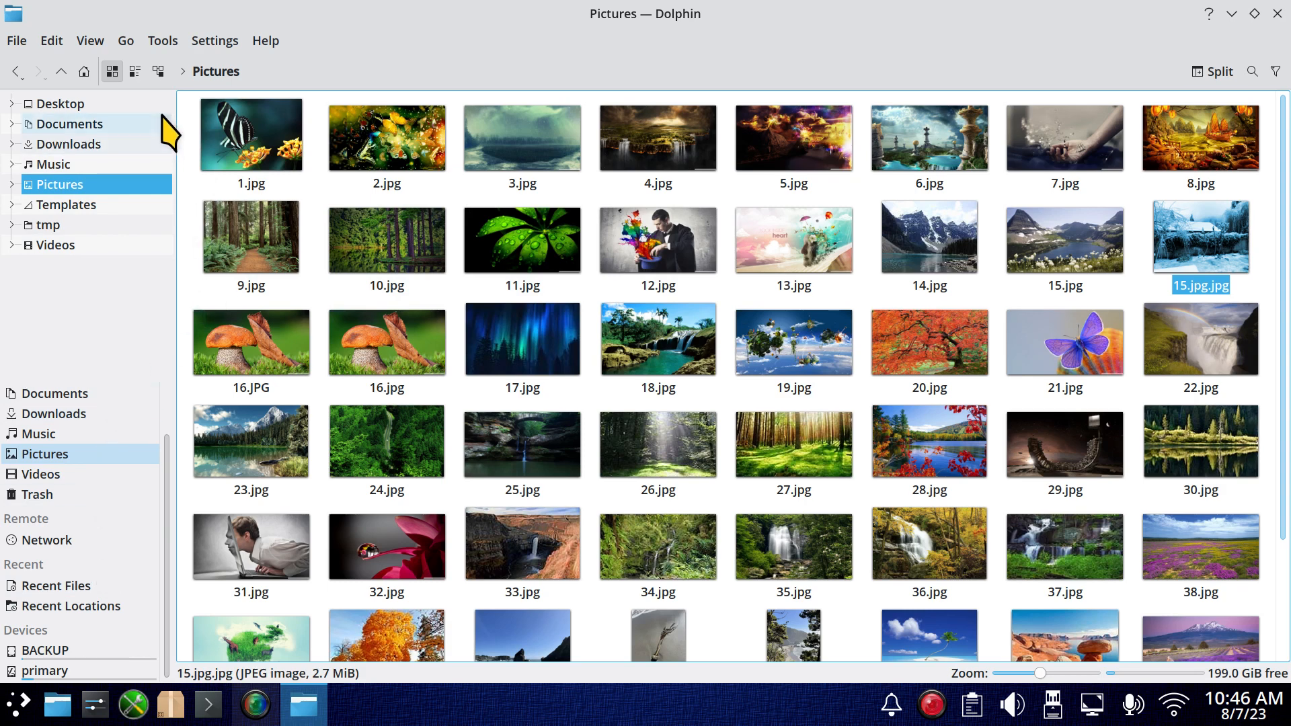
Open the Documents folder, enlarge its icons, and select the text files a.txt and a in turn.
{"action": "left_click", "coordinate": [77, 393]}
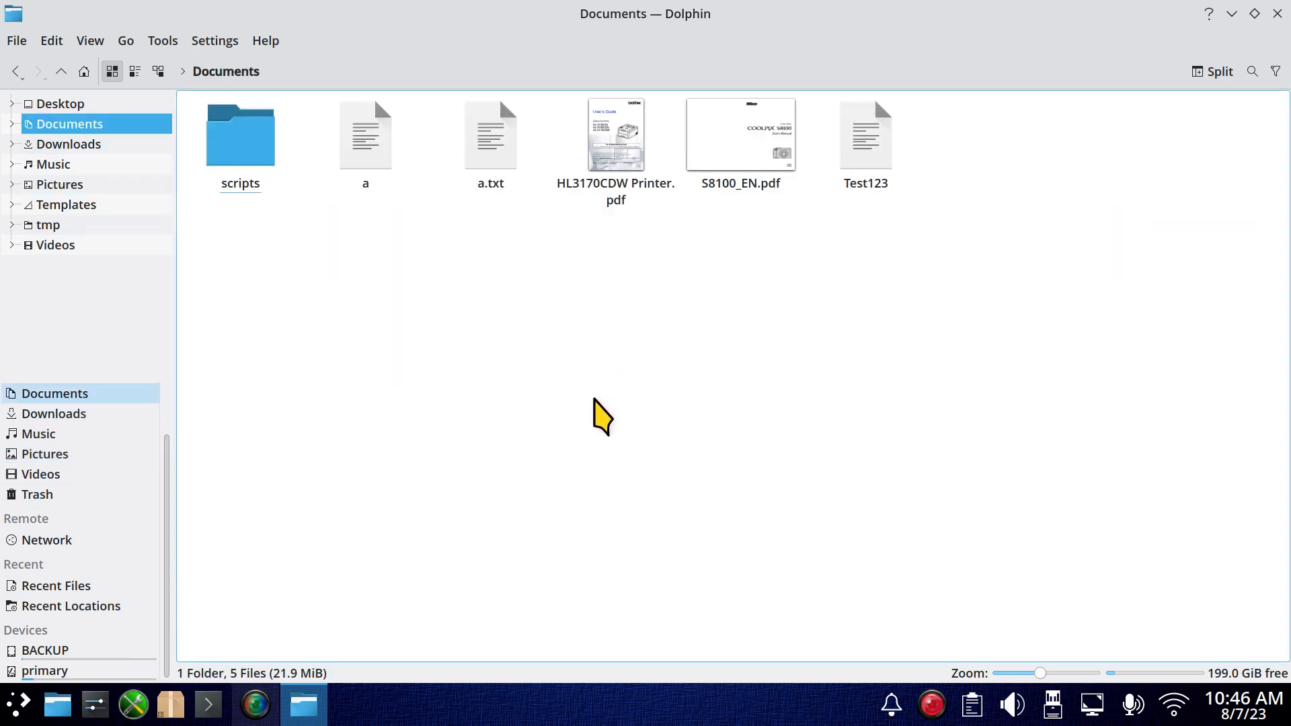
{"action": "key", "text": "ctrl+plus"}
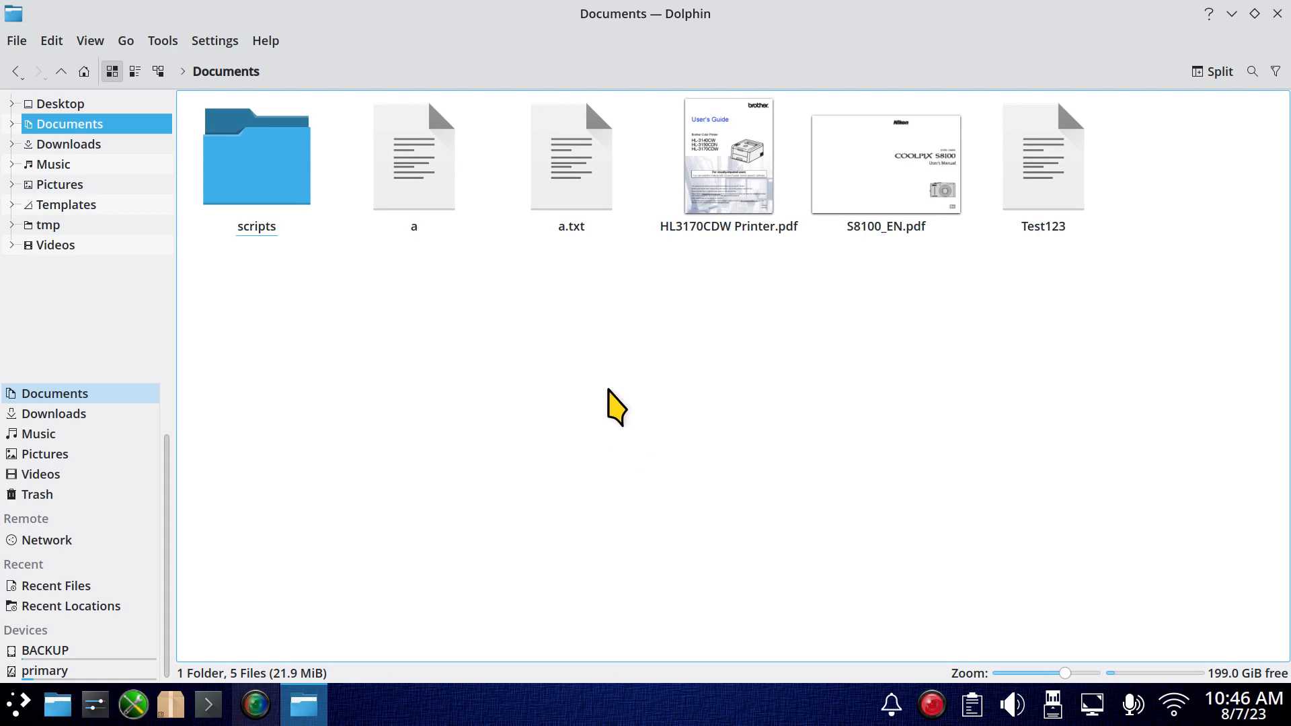
{"action": "left_click", "coordinate": [569, 153]}
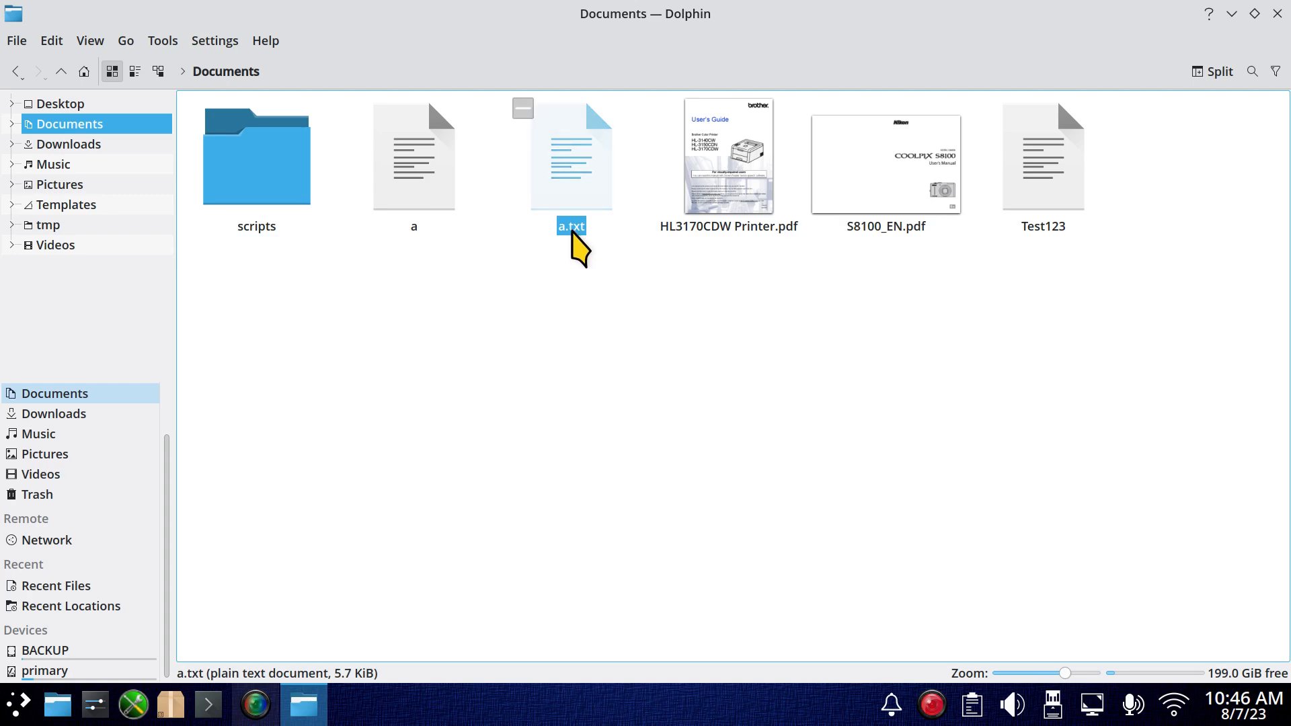
{"action": "left_click", "coordinate": [419, 169]}
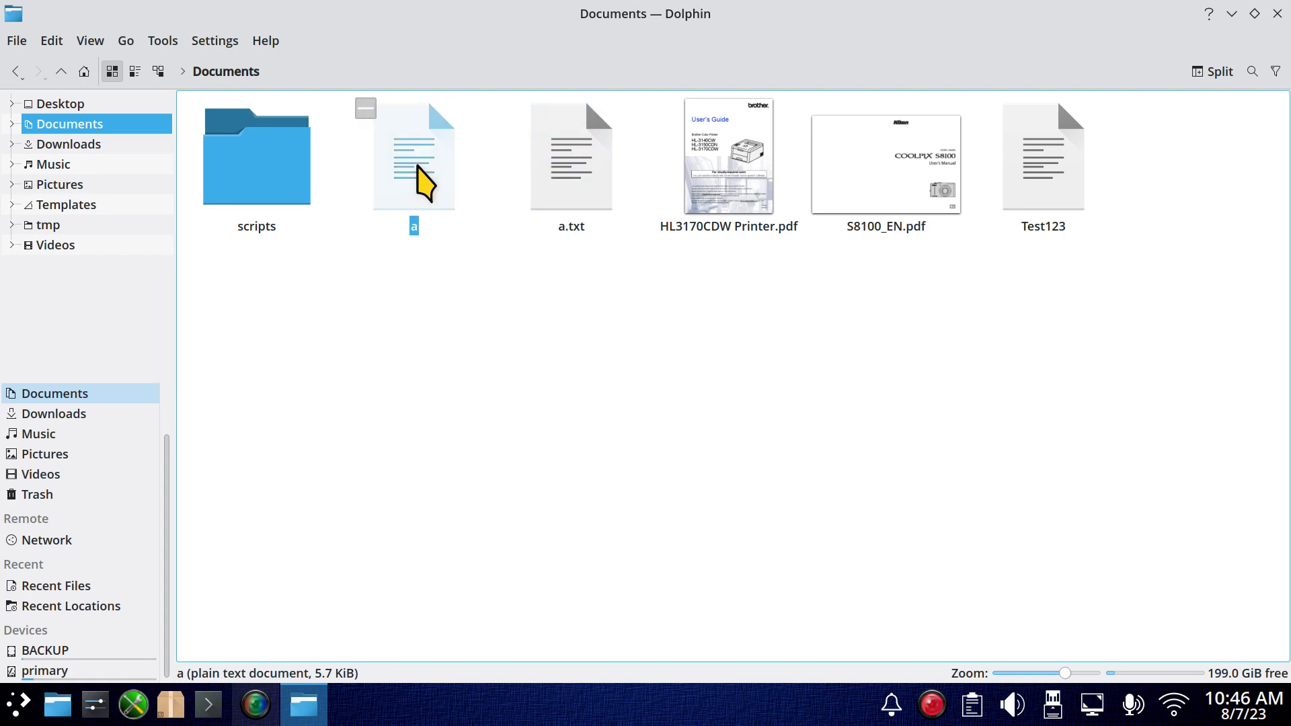
Open the text file a from Documents, try its text at larger and smaller zoom levels, and close it.
{"action": "double_click", "coordinate": [418, 170]}
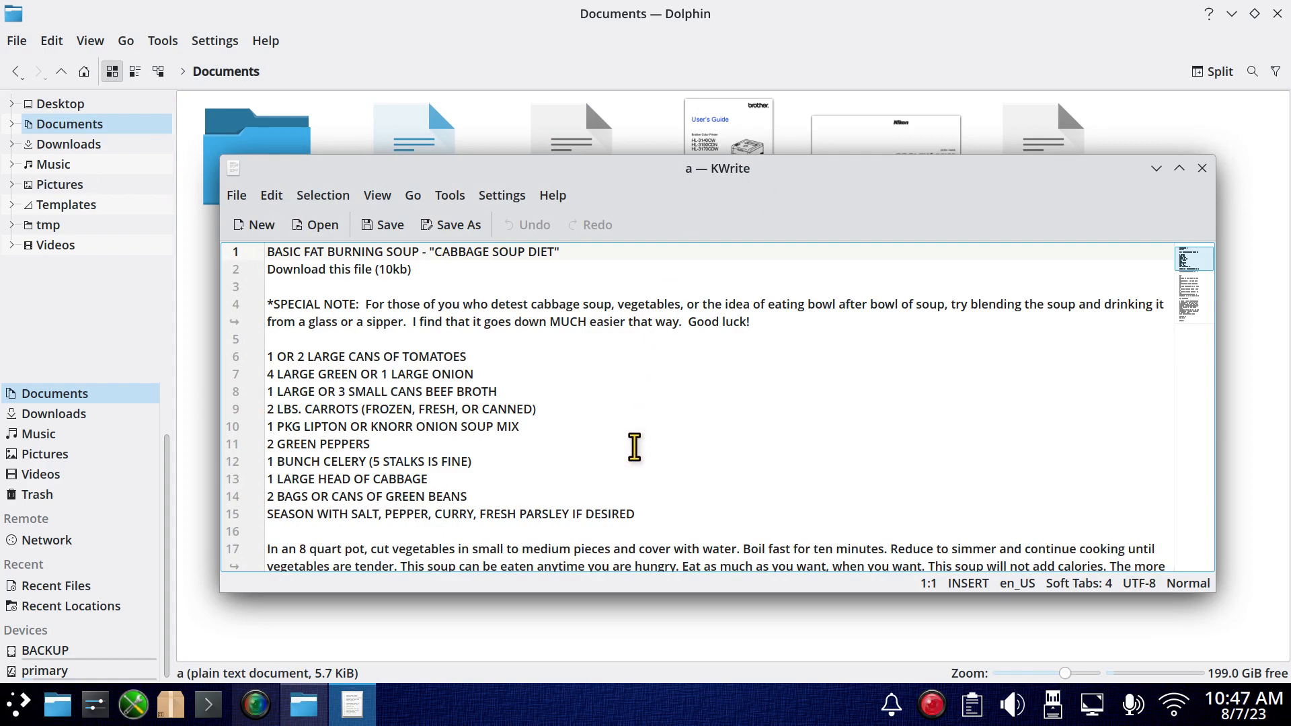
{"action": "scroll", "coordinate": [650, 452], "scroll_direction": "up", "scroll_amount": 5, "text": "ctrl"}
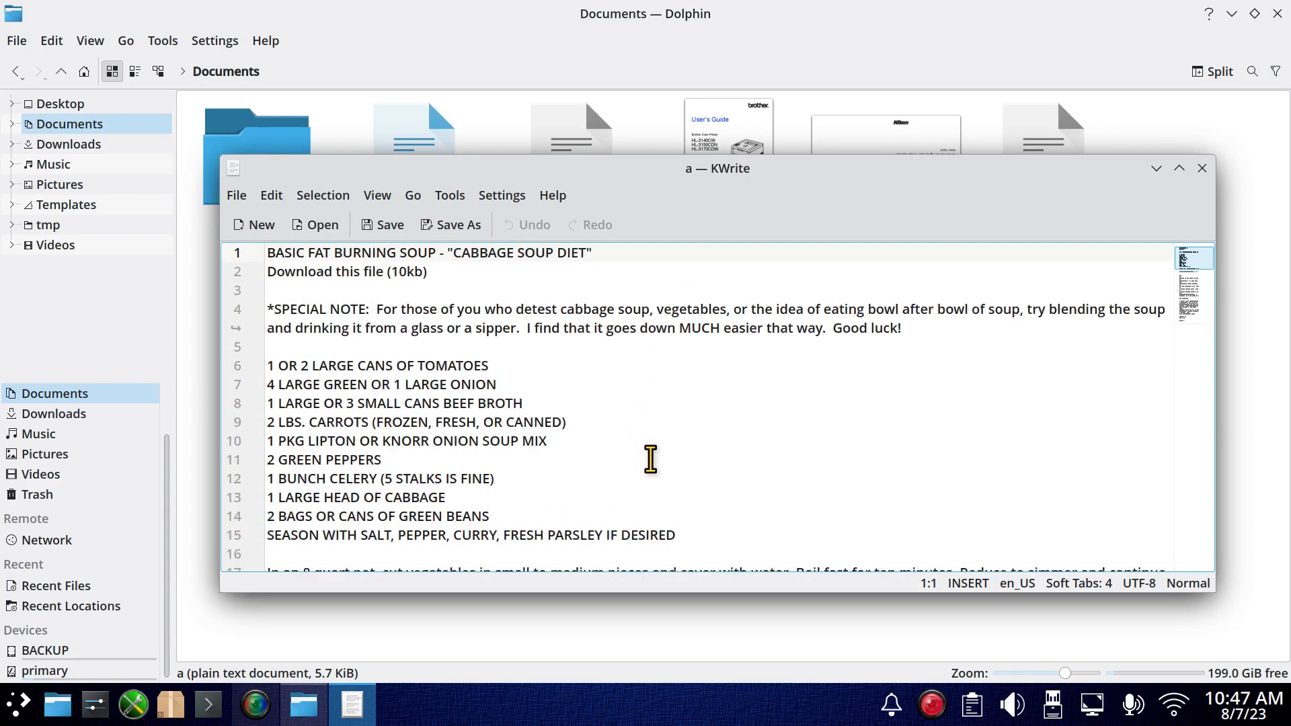
{"action": "scroll", "coordinate": [651, 452], "scroll_direction": "down", "scroll_amount": 6, "text": "ctrl"}
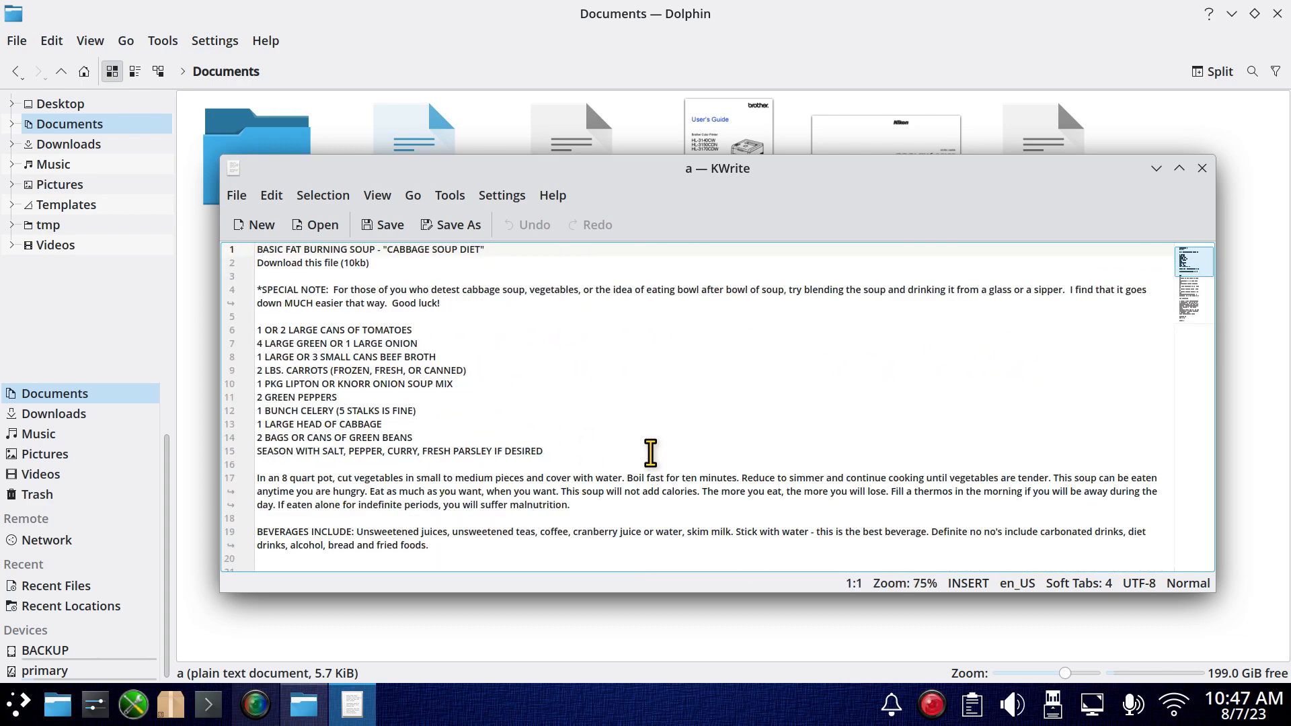
{"action": "scroll", "coordinate": [650, 452], "scroll_direction": "up", "scroll_amount": 4, "text": "ctrl"}
{"action": "scroll", "coordinate": [651, 452], "scroll_direction": "down", "scroll_amount": 3, "text": "ctrl"}
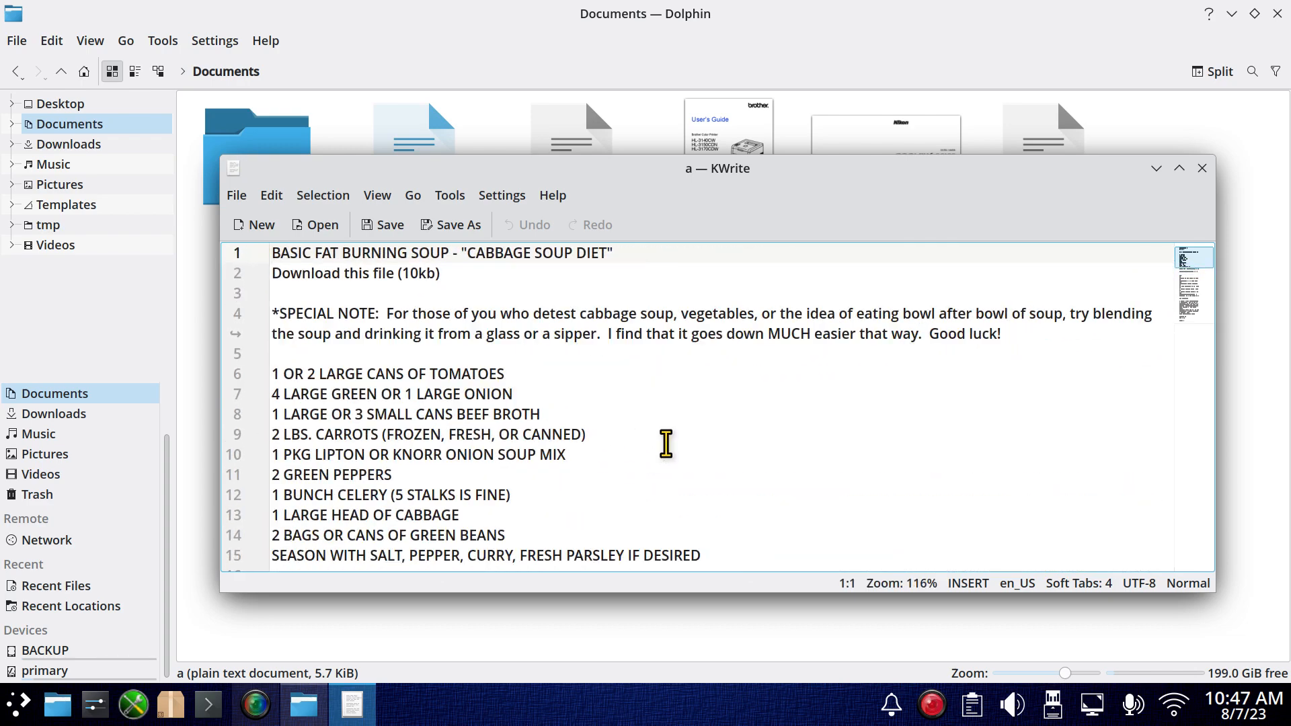
{"action": "left_click", "coordinate": [1203, 168]}
Open a.txt to view its contents, close it, and select the file a.
{"action": "left_click", "coordinate": [569, 171]}
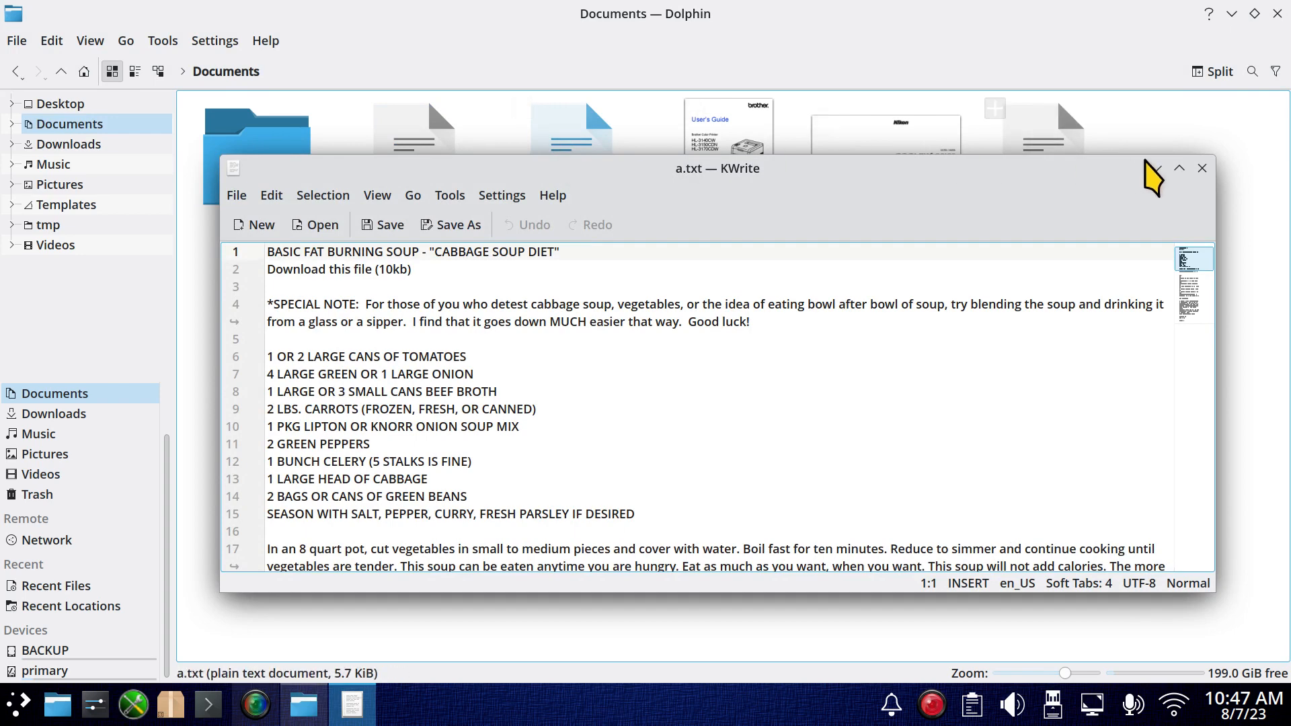
{"action": "left_click", "coordinate": [1202, 168]}
{"action": "left_click", "coordinate": [402, 156]}
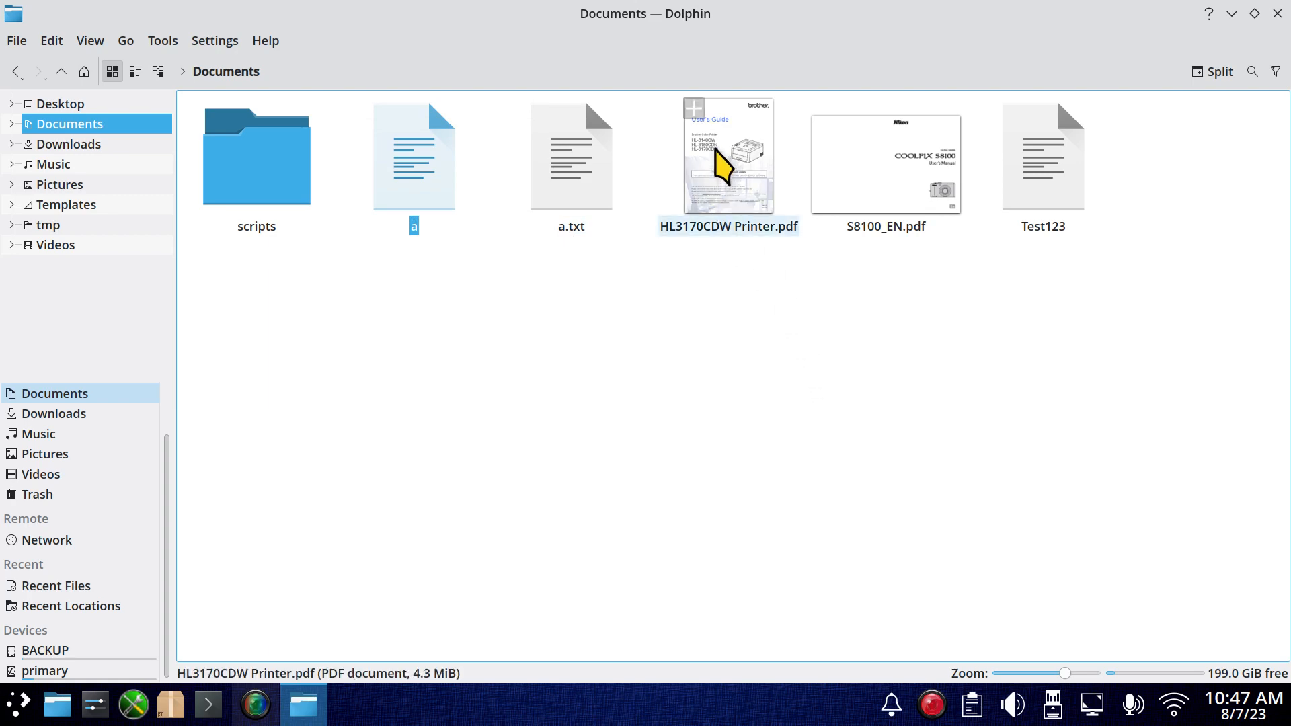
Open HL3170CDW Printer.pdf in Okular, maximize its window, and widen the contents sidebar until the chapter titles fit.
{"action": "left_click", "coordinate": [723, 168]}
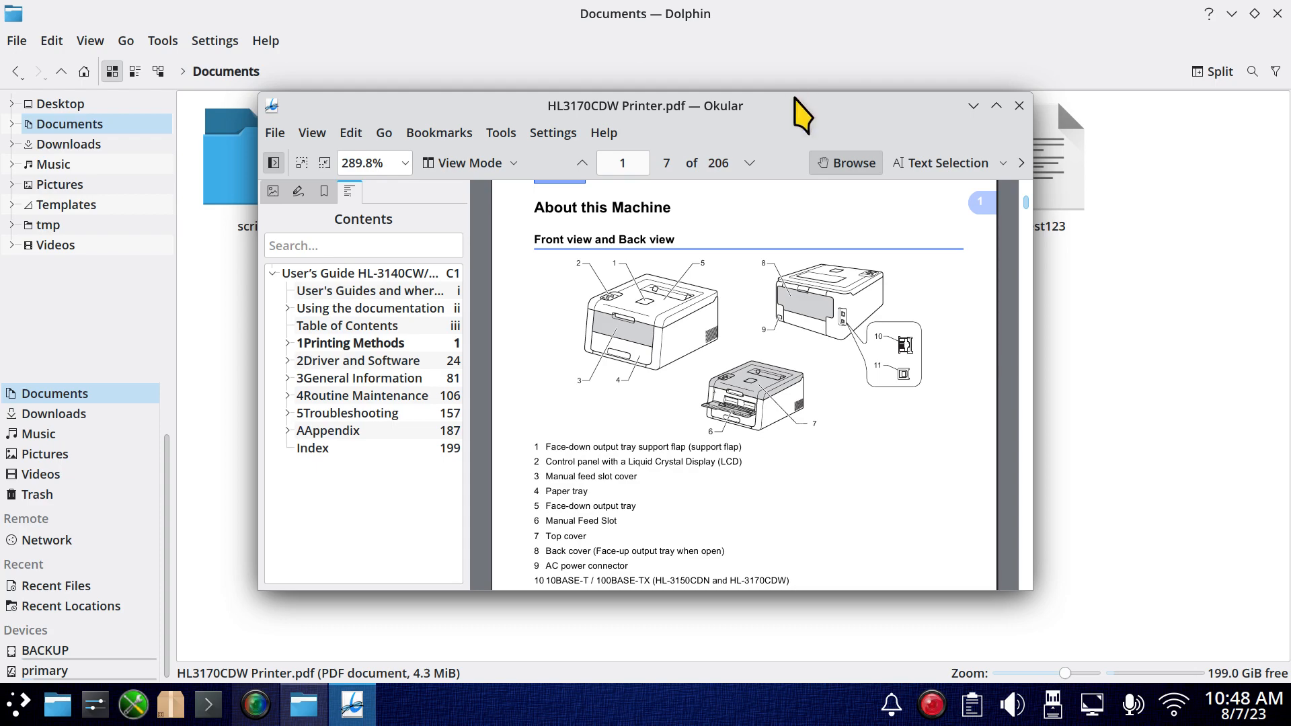
{"action": "double_click", "coordinate": [794, 108]}
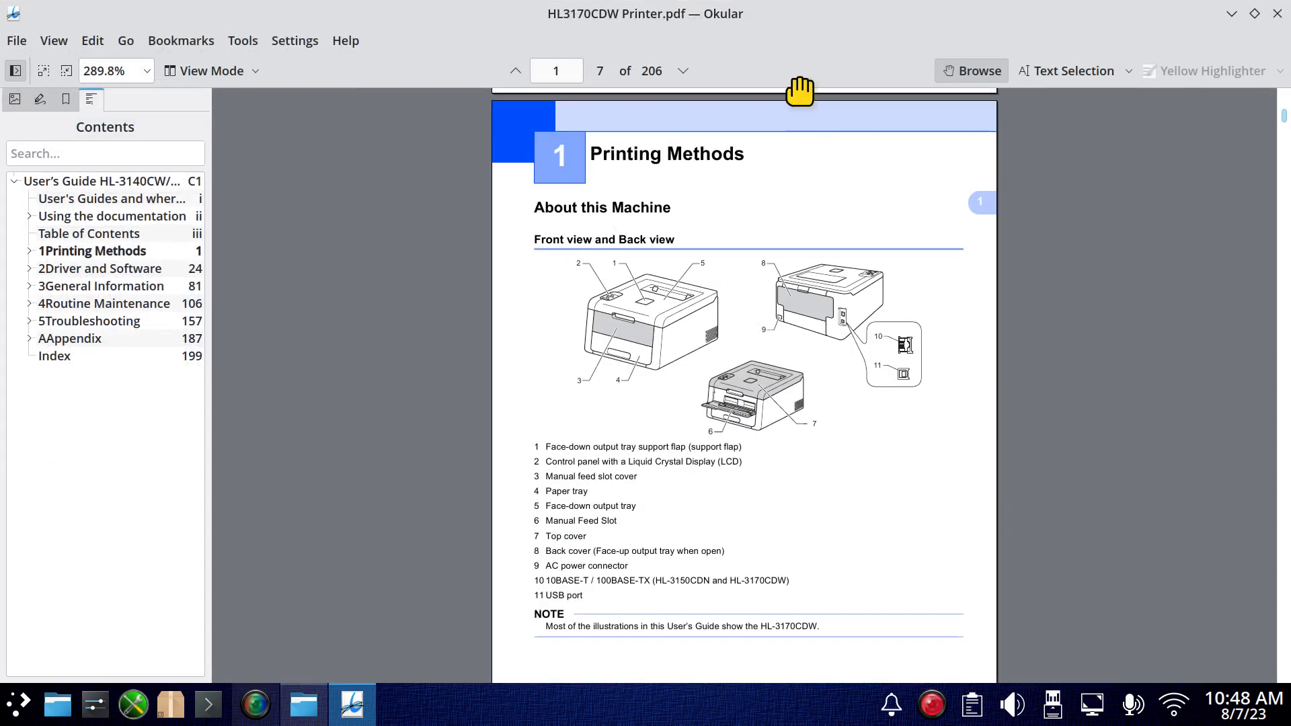
{"action": "double_click", "coordinate": [849, 14]}
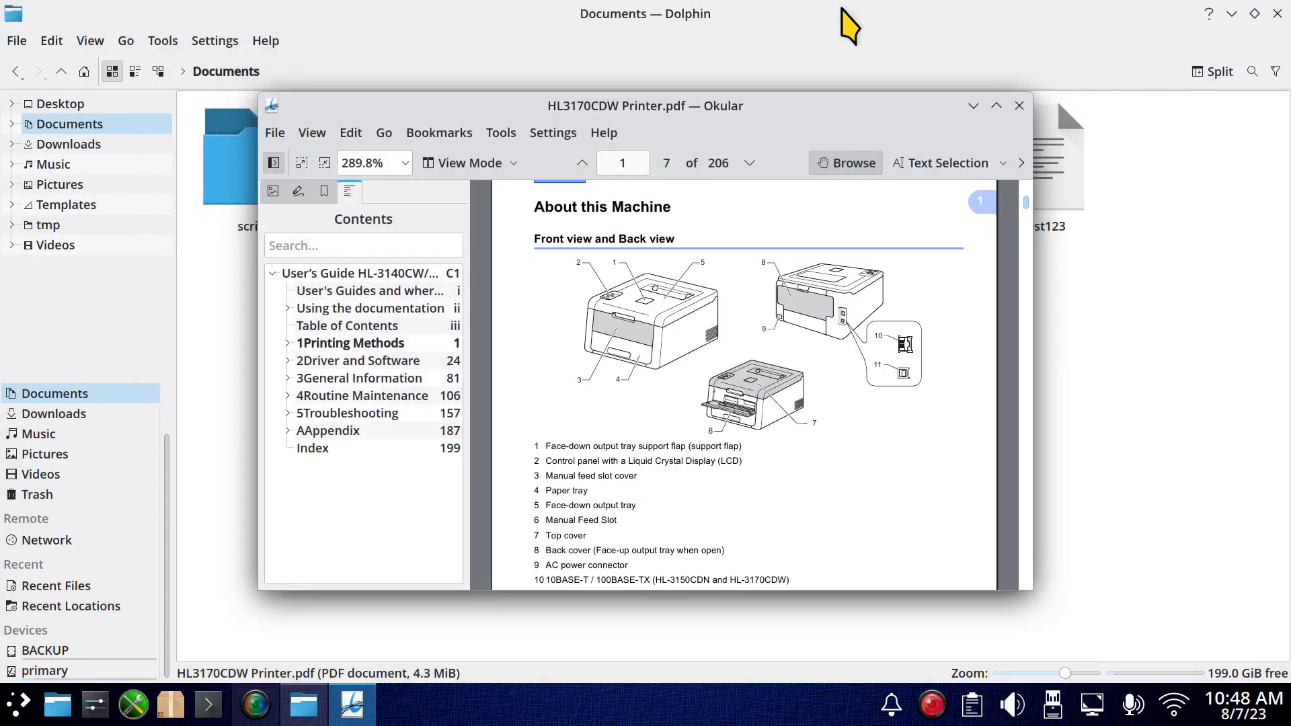
{"action": "left_click", "coordinate": [997, 106]}
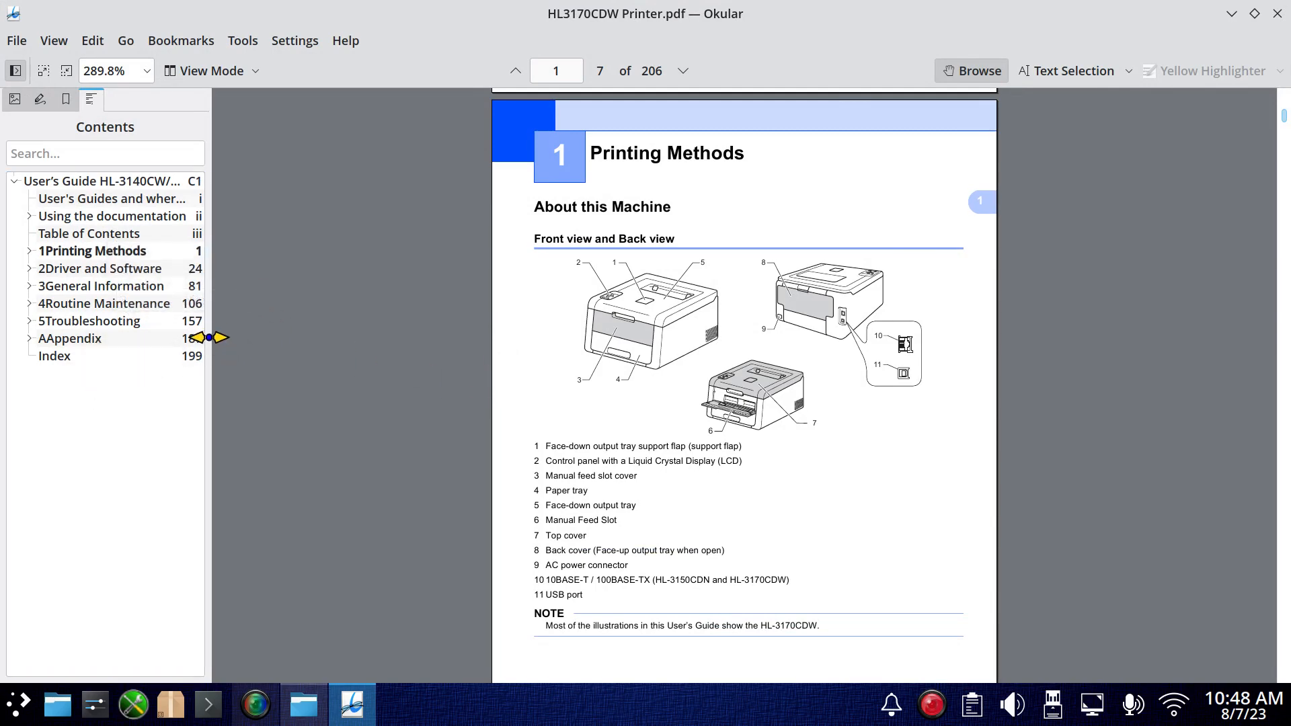
{"action": "left_click_drag", "start_coordinate": [213, 345], "coordinate": [323, 345]}
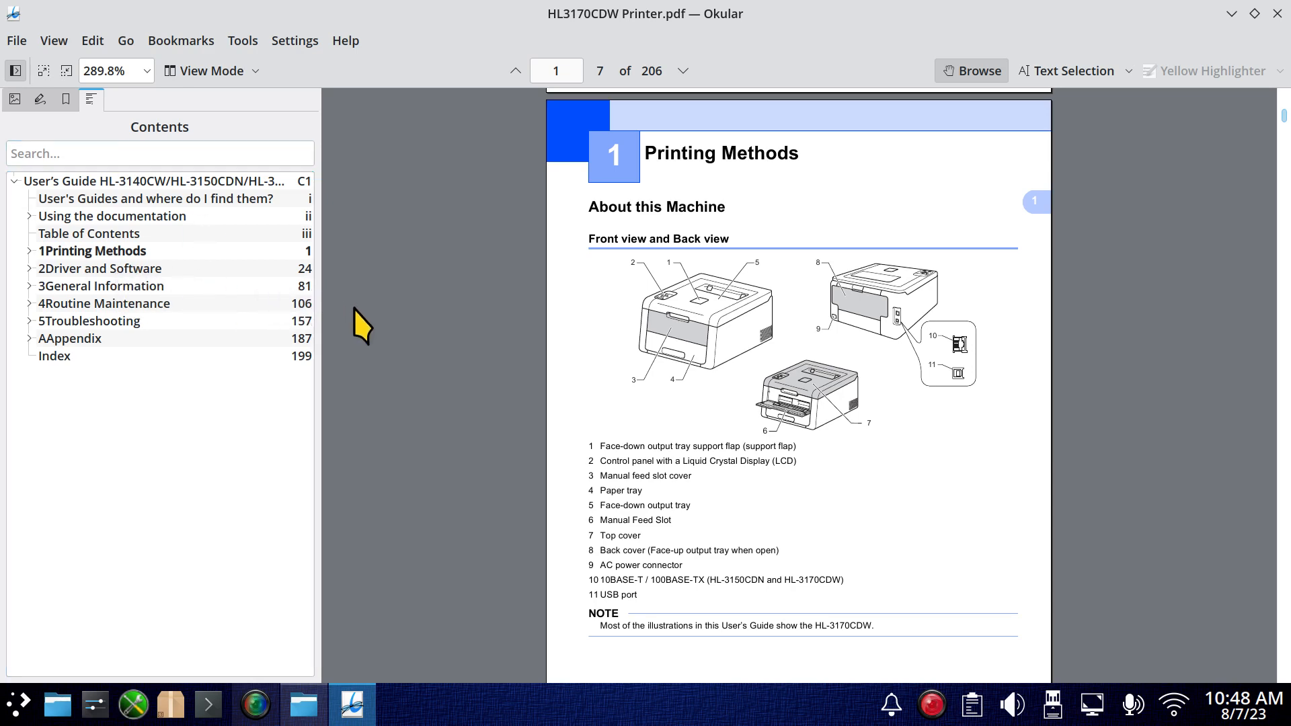
Examine the printer illustrations on the Printing Methods page at magnifications ranging from tiny page thumbnails to extreme close-up.
{"action": "scroll", "coordinate": [410, 325], "scroll_direction": "up", "scroll_amount": 5, "text": "ctrl"}
{"action": "scroll", "coordinate": [413, 328], "scroll_direction": "down", "scroll_amount": 7, "text": "ctrl"}
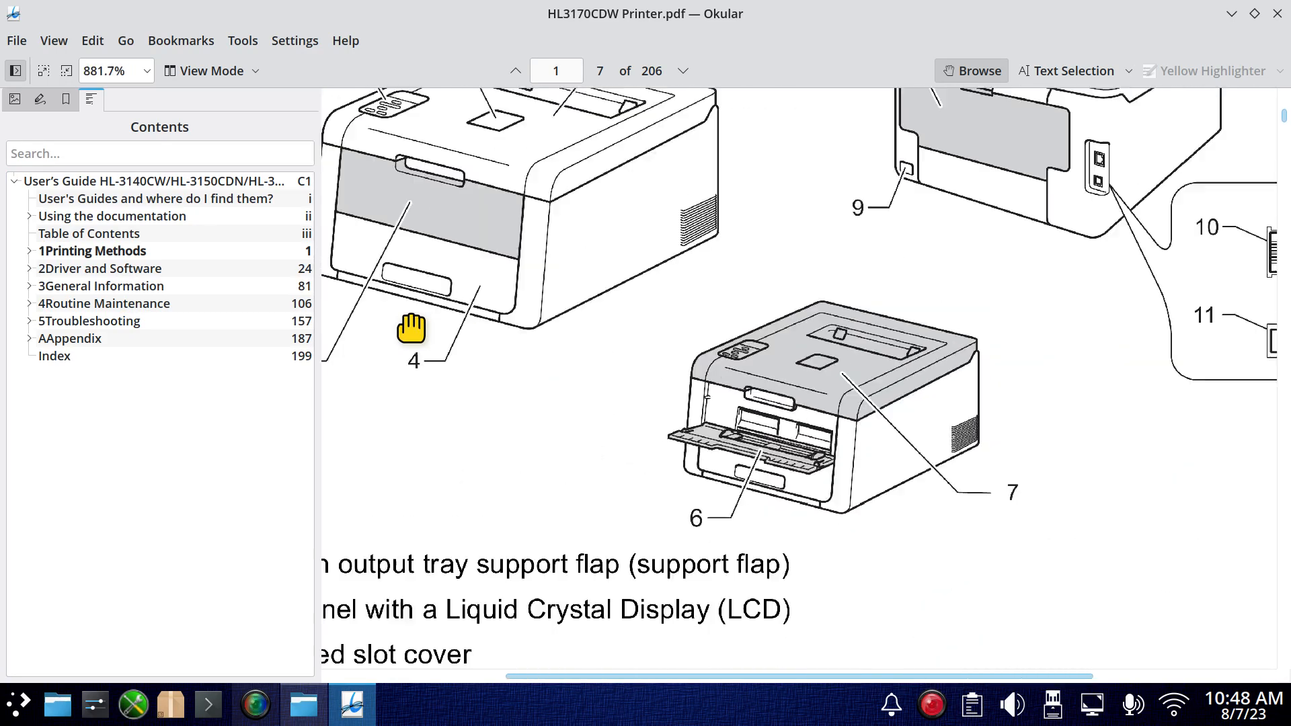
{"action": "scroll", "coordinate": [413, 334], "scroll_direction": "up", "scroll_amount": 3, "text": "ctrl"}
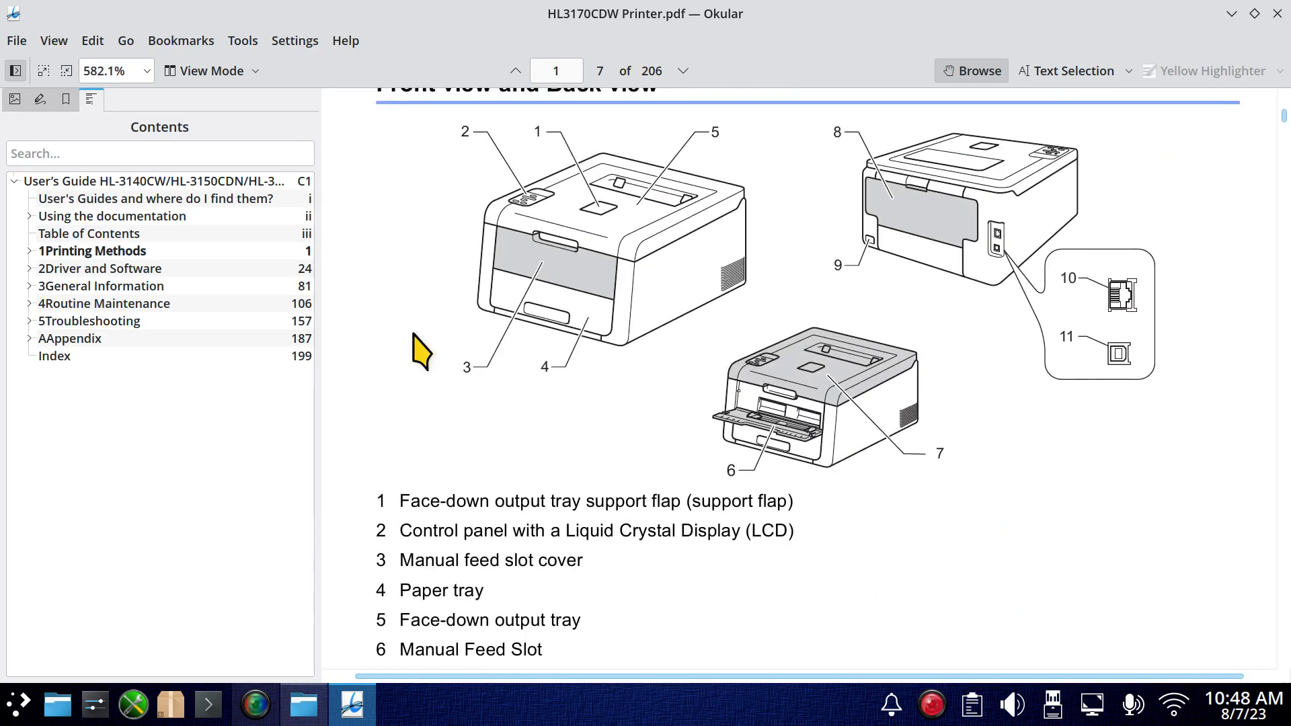
{"action": "scroll", "coordinate": [413, 334], "scroll_direction": "down", "scroll_amount": 10, "text": "ctrl"}
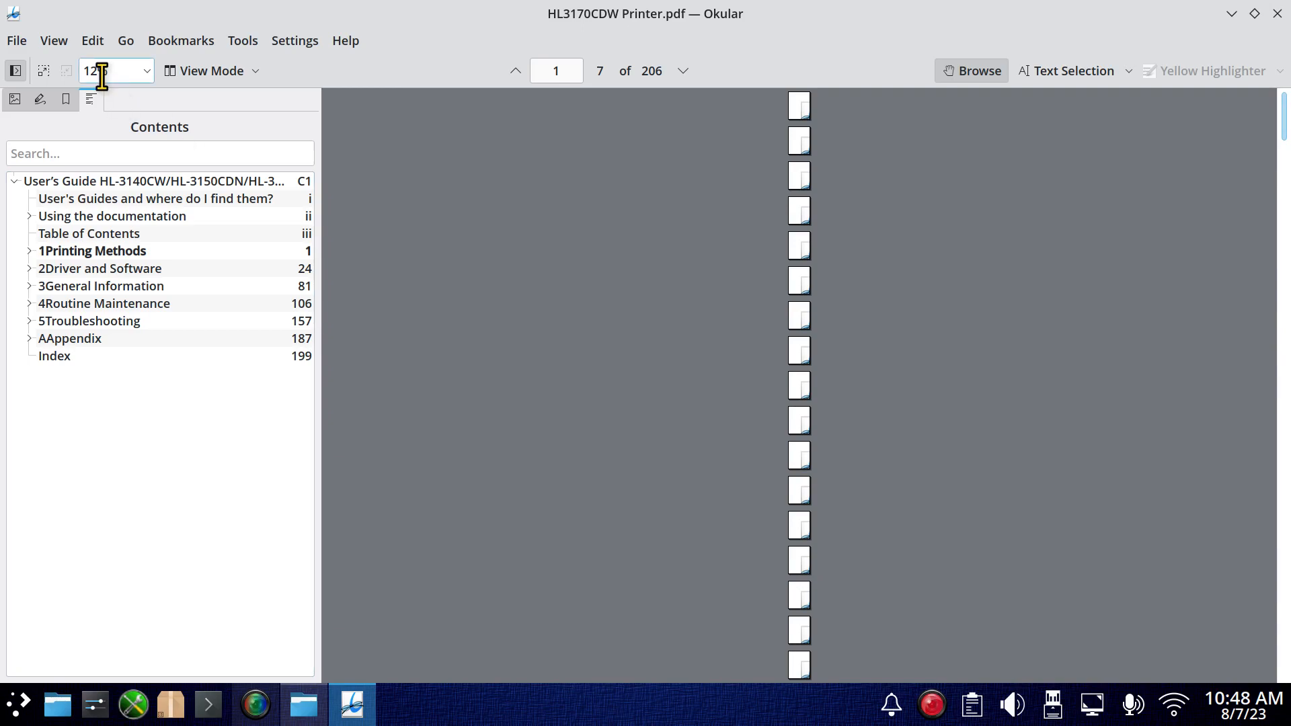
{"action": "scroll", "coordinate": [654, 389], "scroll_direction": "up", "scroll_amount": 12, "text": "ctrl"}
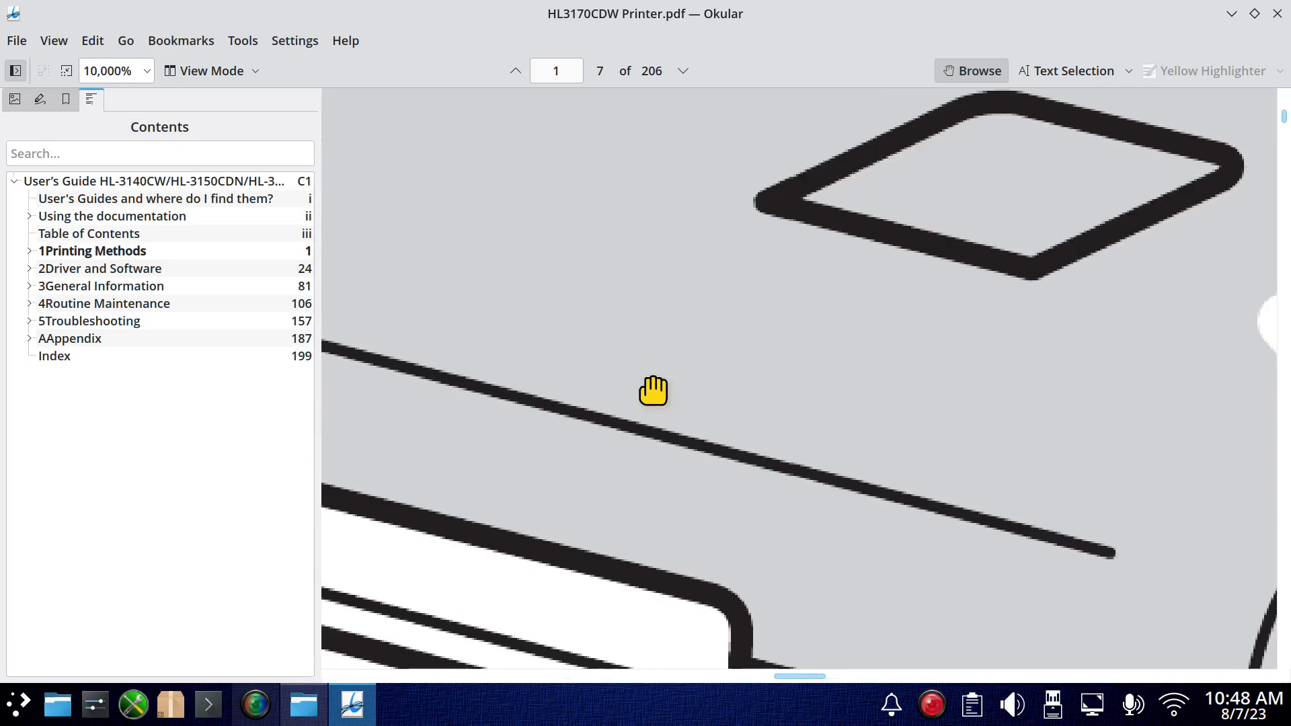
{"action": "scroll", "coordinate": [653, 390], "scroll_direction": "down", "scroll_amount": 6, "text": "ctrl"}
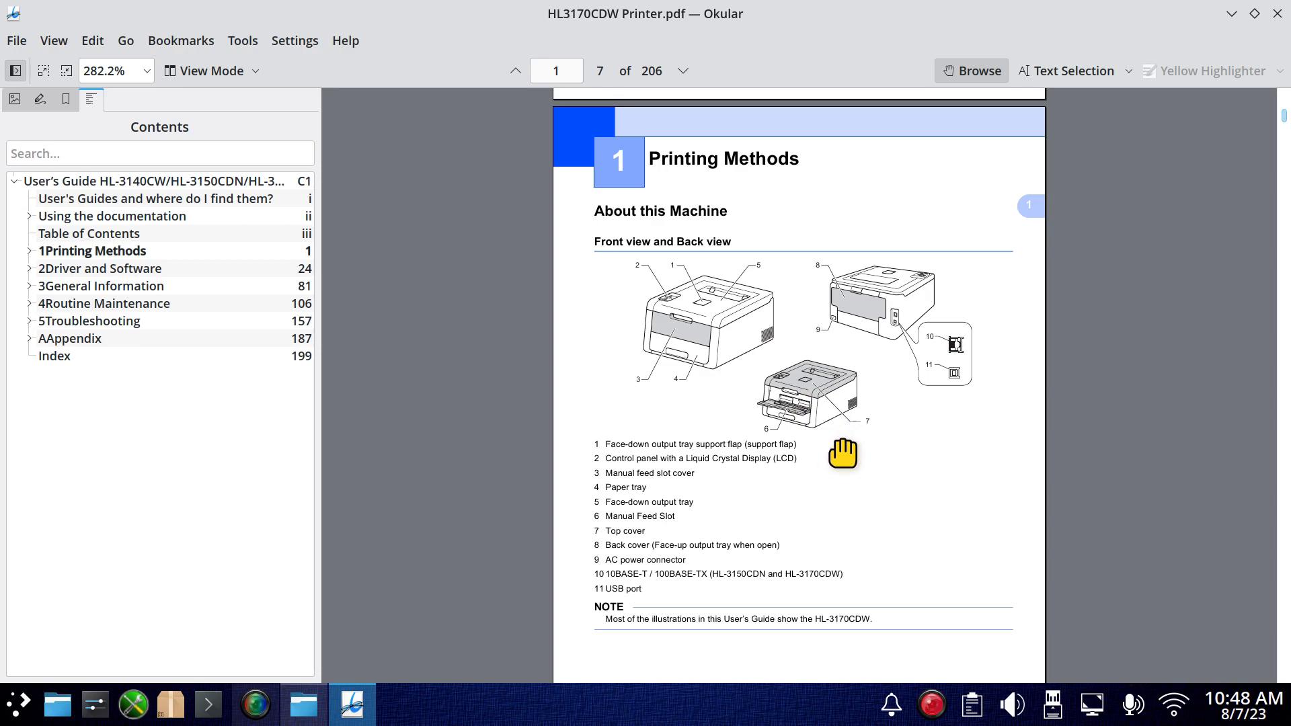
{"action": "scroll", "coordinate": [833, 452], "scroll_direction": "up", "scroll_amount": 5, "text": "ctrl"}
{"action": "scroll", "coordinate": [842, 457], "scroll_direction": "up", "scroll_amount": 2, "text": "ctrl"}
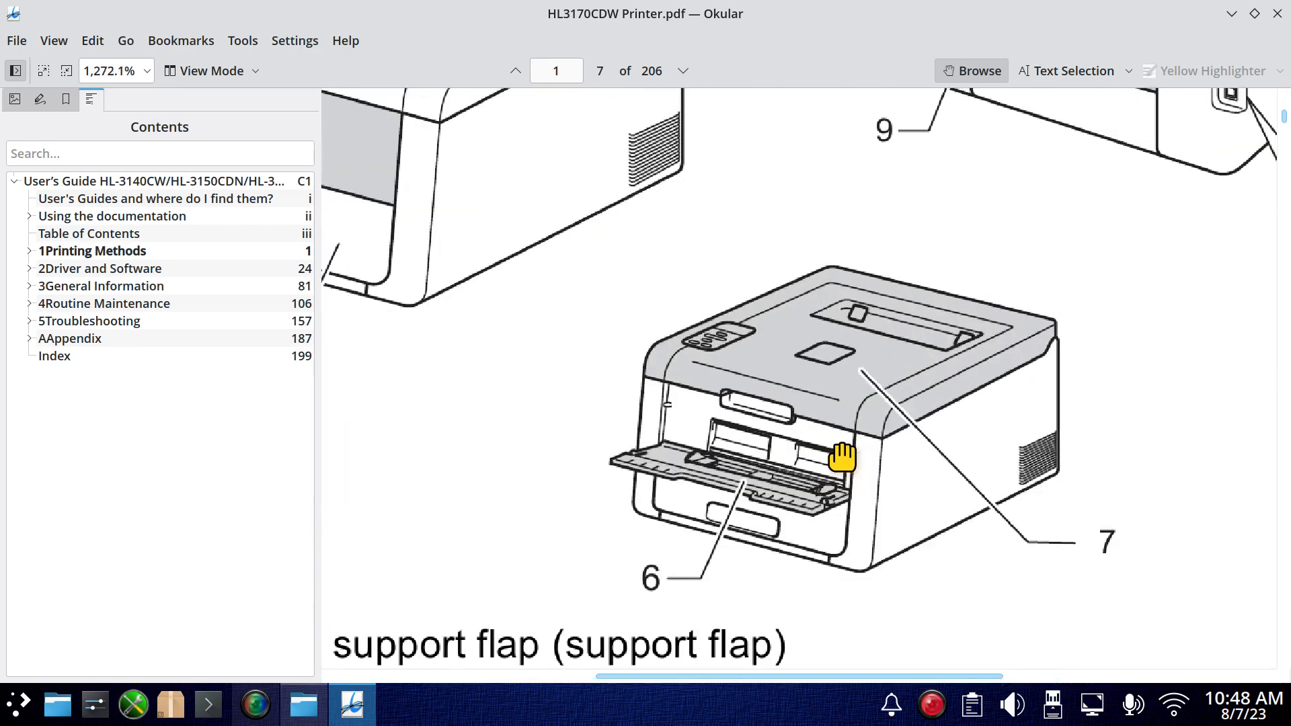
{"action": "scroll", "coordinate": [842, 457], "scroll_direction": "down", "scroll_amount": 8, "text": "ctrl"}
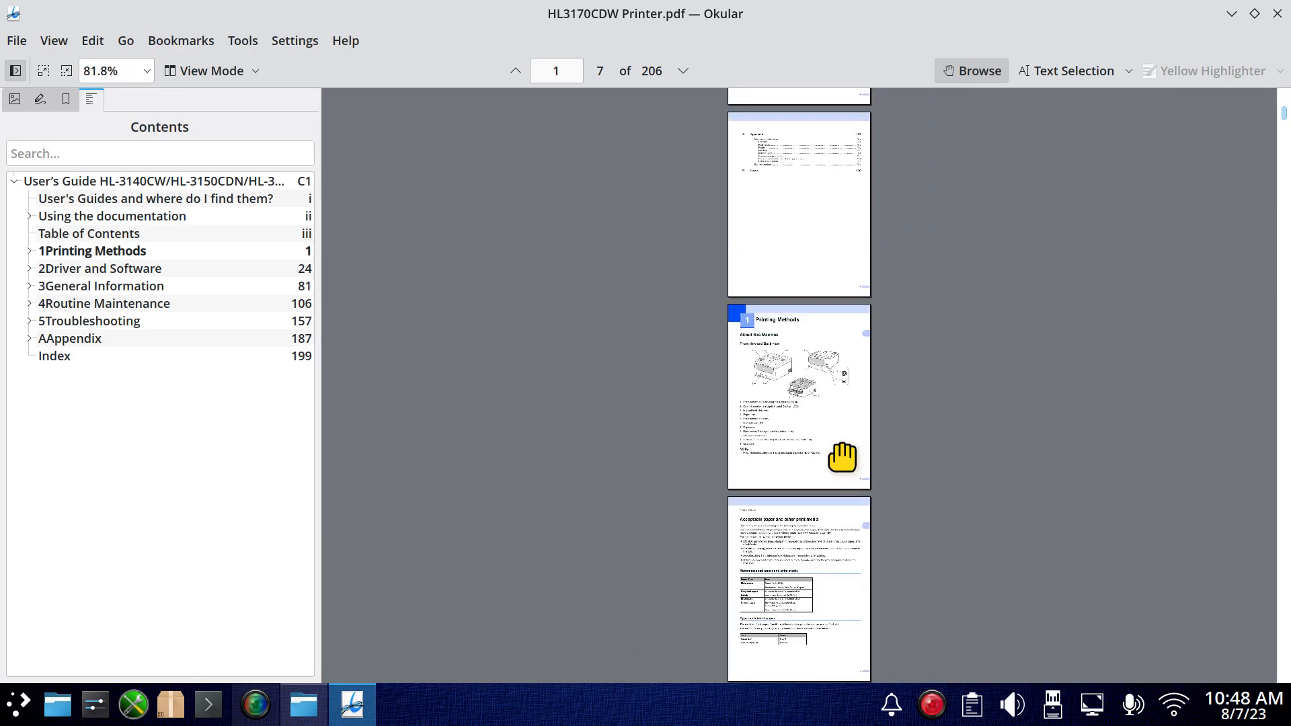
{"action": "scroll", "coordinate": [842, 457], "scroll_direction": "up", "scroll_amount": 4, "text": "ctrl"}
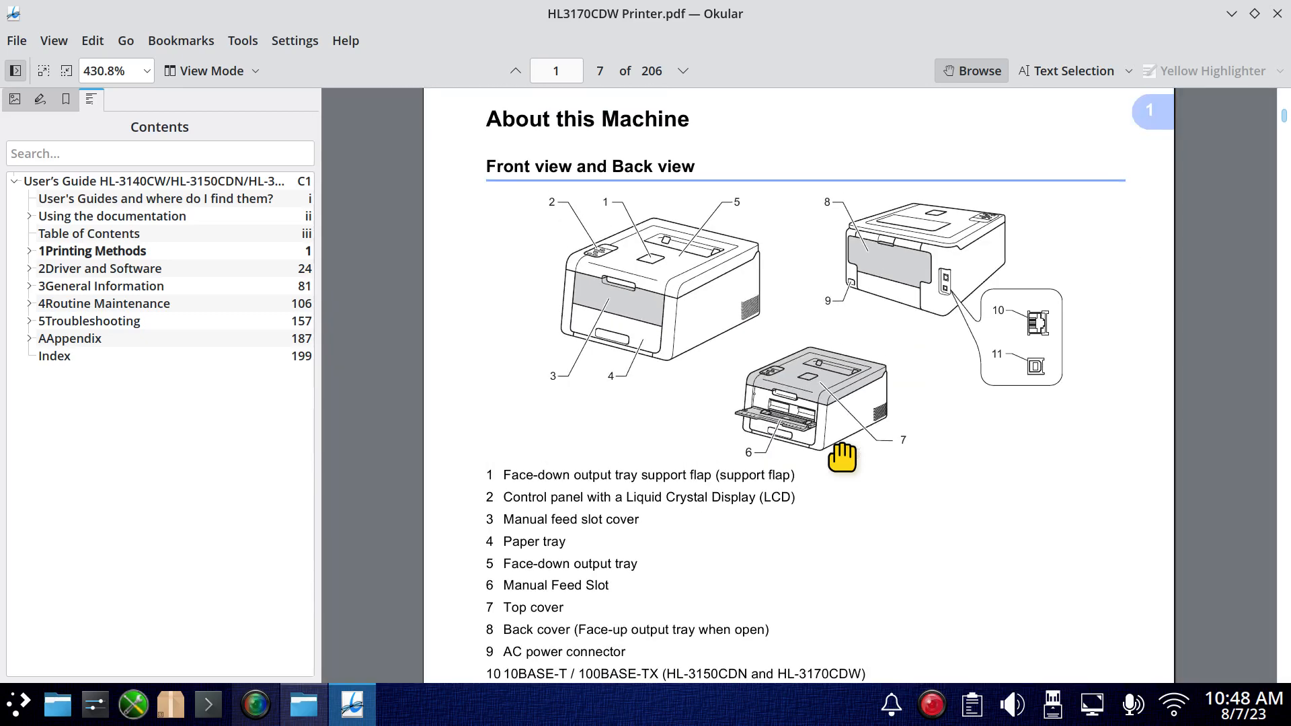
Read on through the printer guide from the paper and print media pages to the paper-loading instructions on page 9.
{"action": "scroll", "coordinate": [842, 458], "scroll_direction": "down", "scroll_amount": 10}
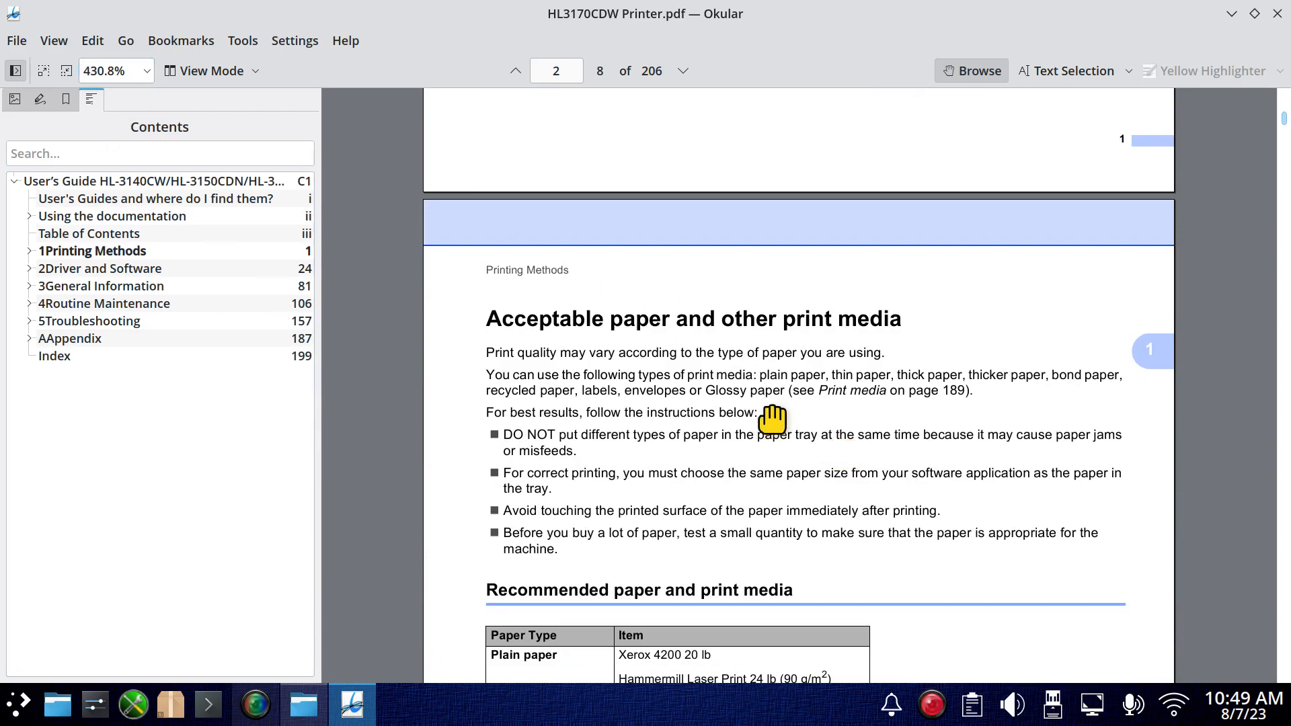
{"action": "scroll", "coordinate": [780, 431], "scroll_direction": "down", "scroll_amount": 2}
{"action": "scroll", "coordinate": [785, 441], "scroll_direction": "down", "scroll_amount": 20}
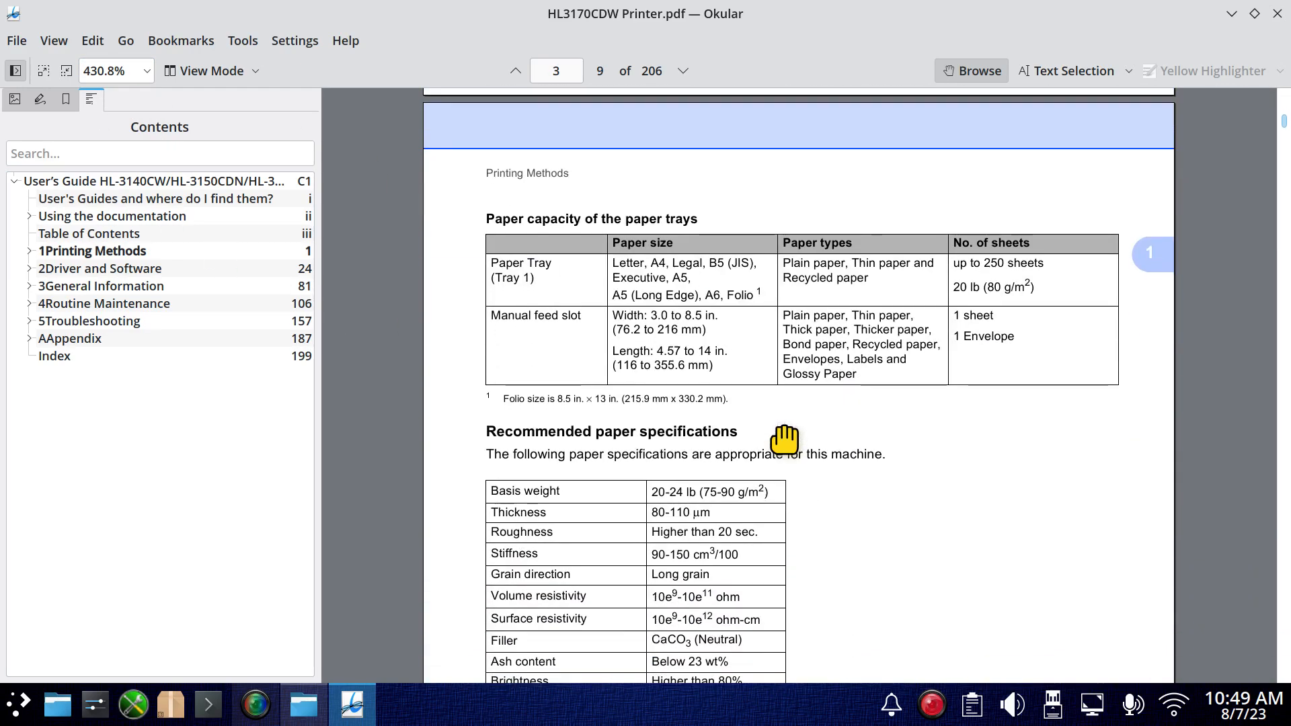
{"action": "scroll", "coordinate": [785, 441], "scroll_direction": "down", "scroll_amount": 6, "text": "ctrl"}
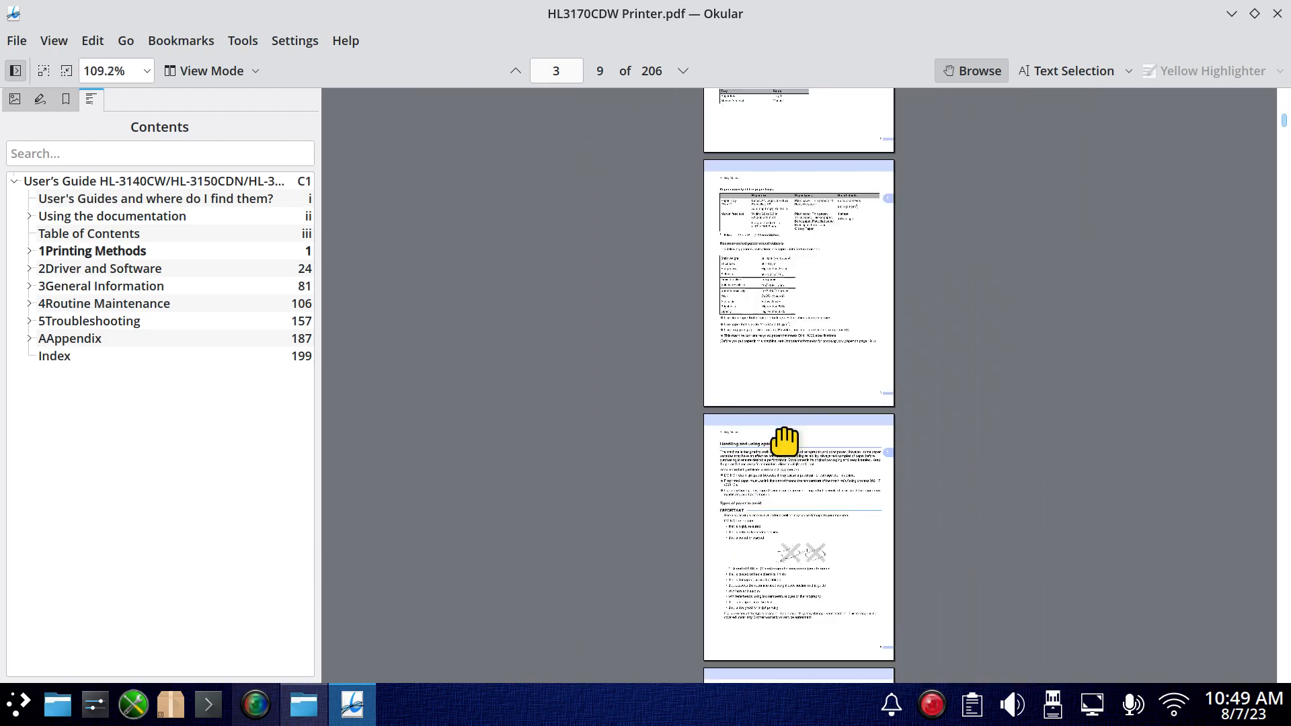
{"action": "scroll", "coordinate": [785, 441], "scroll_direction": "down", "scroll_amount": 4}
{"action": "scroll", "coordinate": [785, 441], "scroll_direction": "down", "scroll_amount": 15}
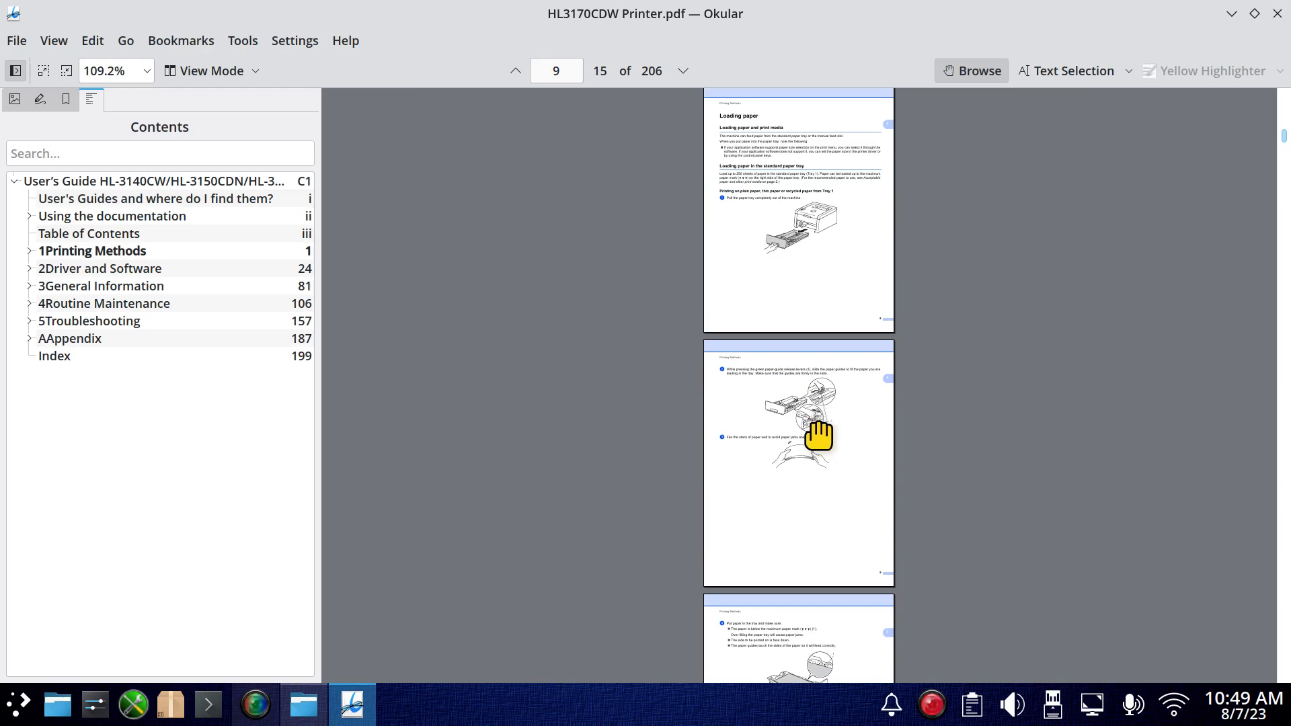
Examine the paper tray diagram on page 9 at several magnifications, restore the window to its smaller size, and close the PDF.
{"action": "scroll", "coordinate": [819, 436], "scroll_direction": "up", "scroll_amount": 6, "text": "ctrl"}
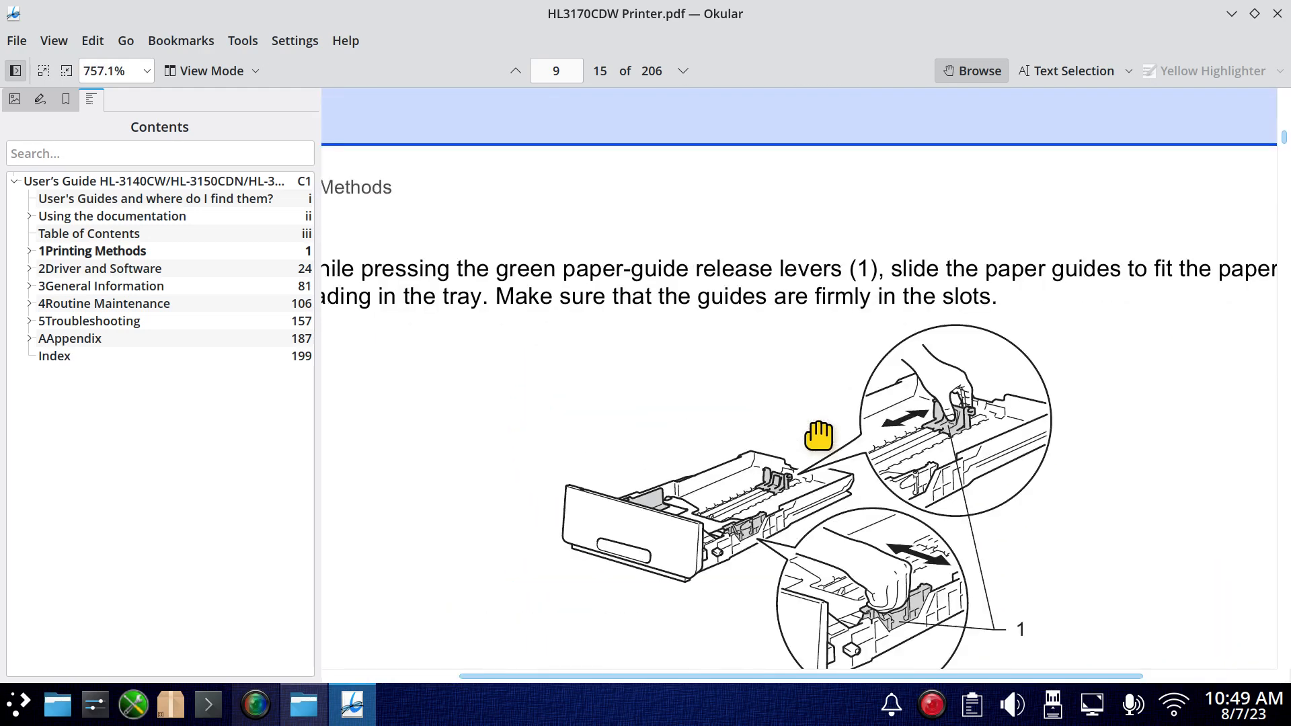
{"action": "scroll", "coordinate": [819, 436], "scroll_direction": "down", "scroll_amount": 3}
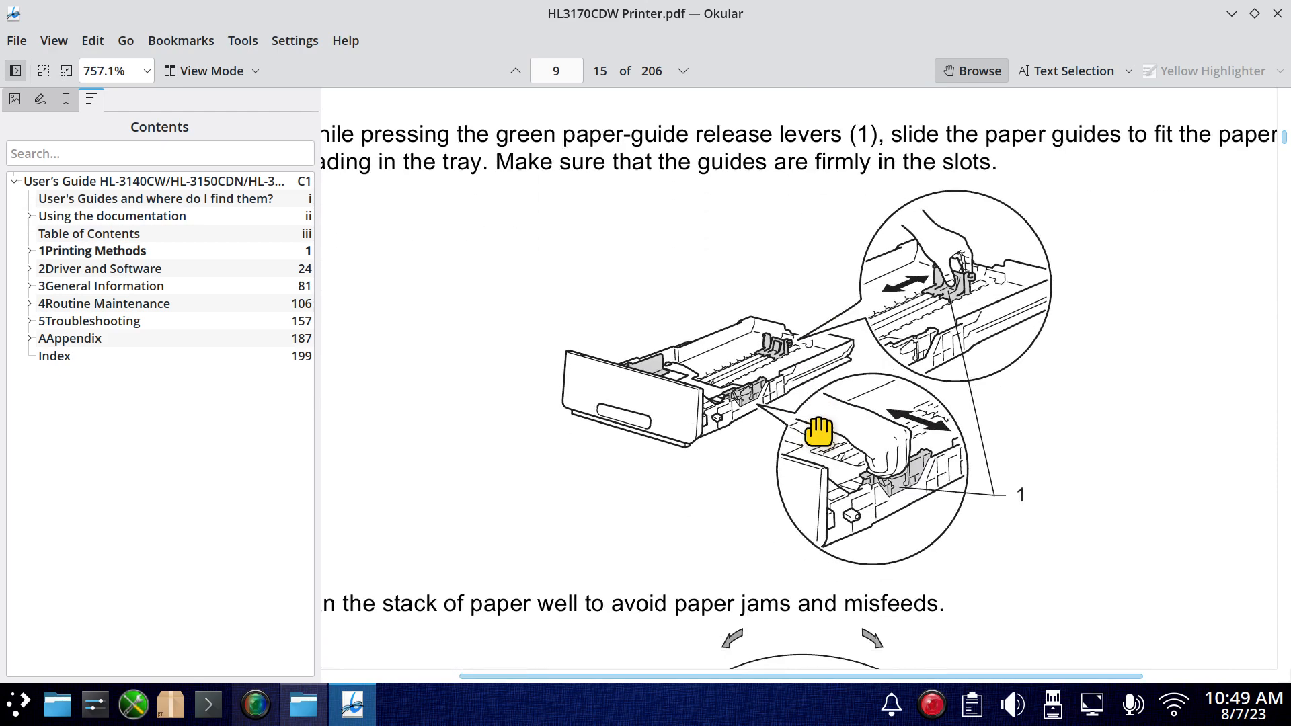
{"action": "scroll", "coordinate": [801, 378], "scroll_direction": "up", "scroll_amount": 2}
{"action": "scroll", "coordinate": [801, 379], "scroll_direction": "down", "scroll_amount": 2}
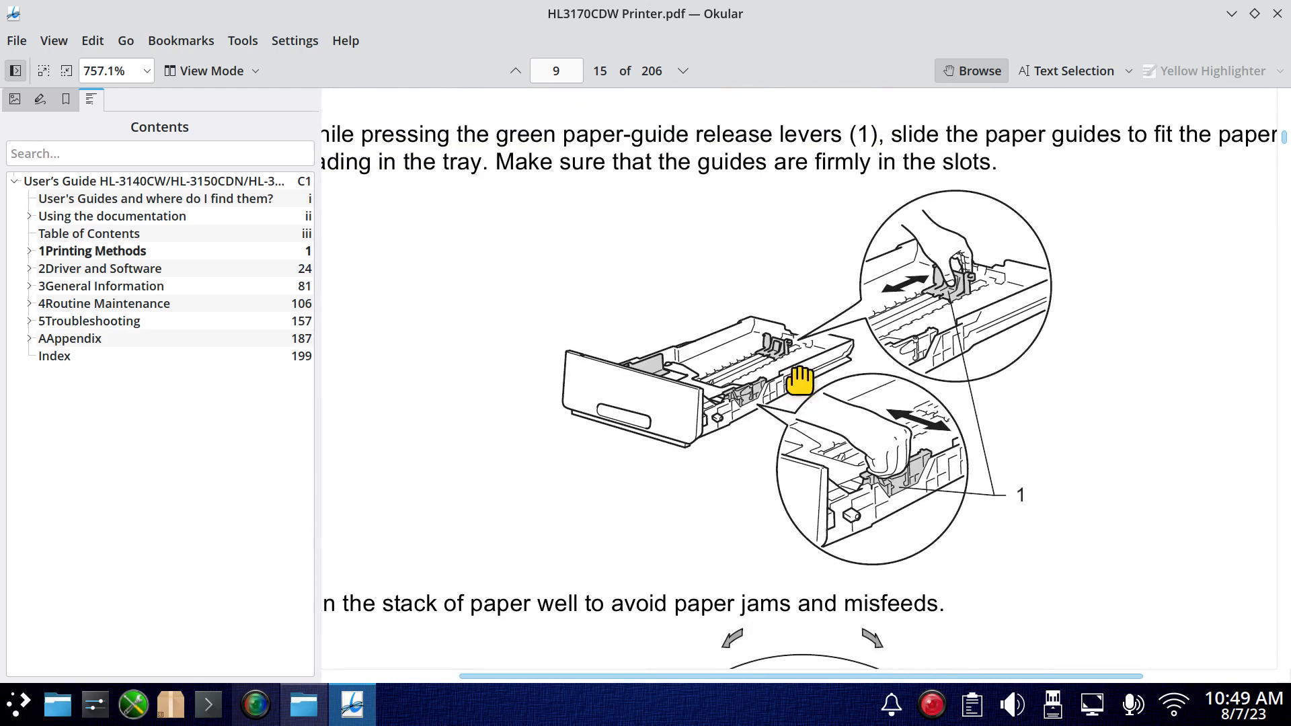
{"action": "scroll", "coordinate": [799, 384], "scroll_direction": "up", "scroll_amount": 5}
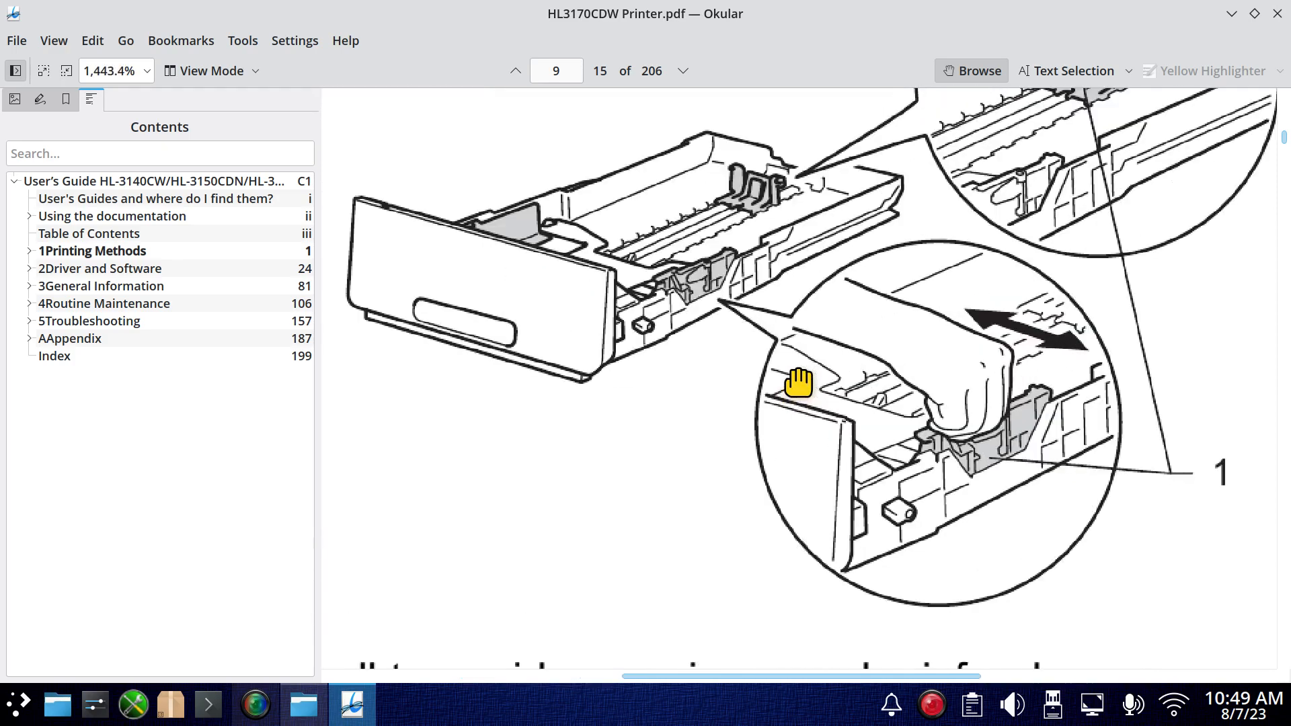
{"action": "scroll", "coordinate": [799, 384], "scroll_direction": "up", "scroll_amount": 3}
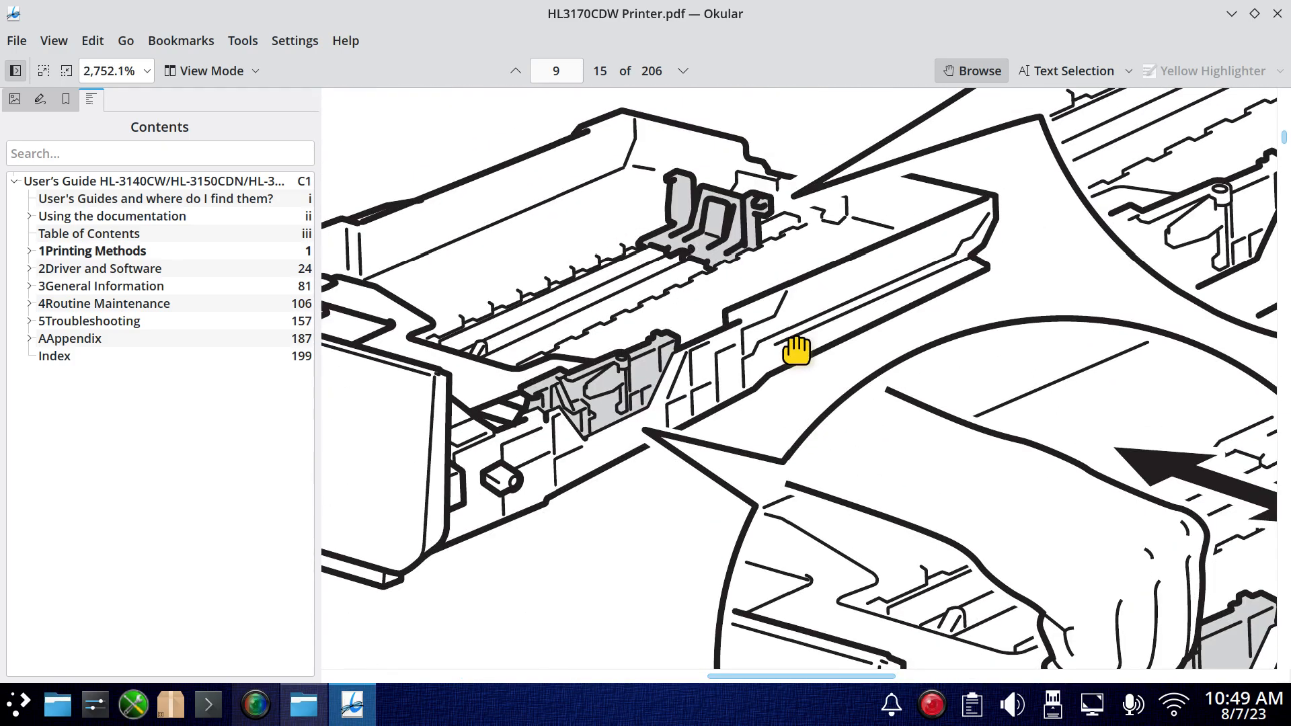
{"action": "scroll", "coordinate": [797, 350], "scroll_direction": "down", "scroll_amount": 8}
{"action": "scroll", "coordinate": [797, 351], "scroll_direction": "up", "scroll_amount": 3}
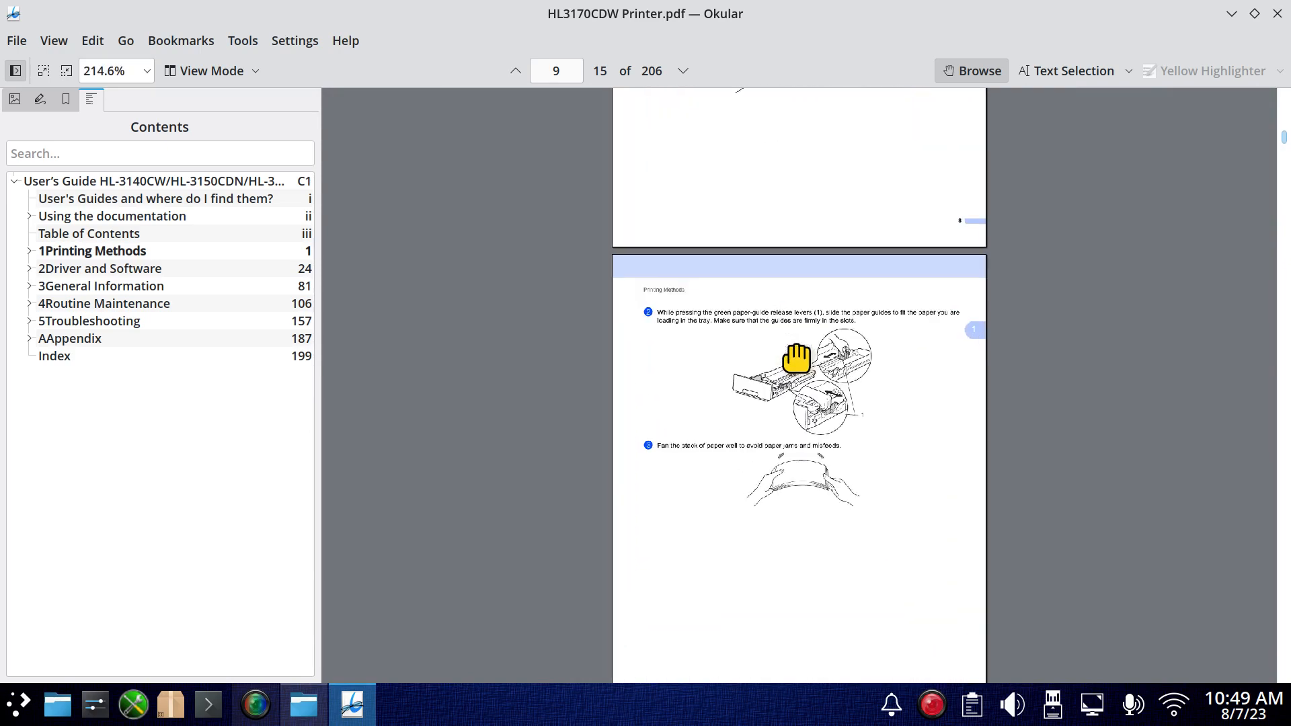
{"action": "scroll", "coordinate": [797, 358], "scroll_direction": "up", "scroll_amount": 3}
{"action": "scroll", "coordinate": [797, 357], "scroll_direction": "down", "scroll_amount": 4}
{"action": "scroll", "coordinate": [797, 357], "scroll_direction": "up", "scroll_amount": 2}
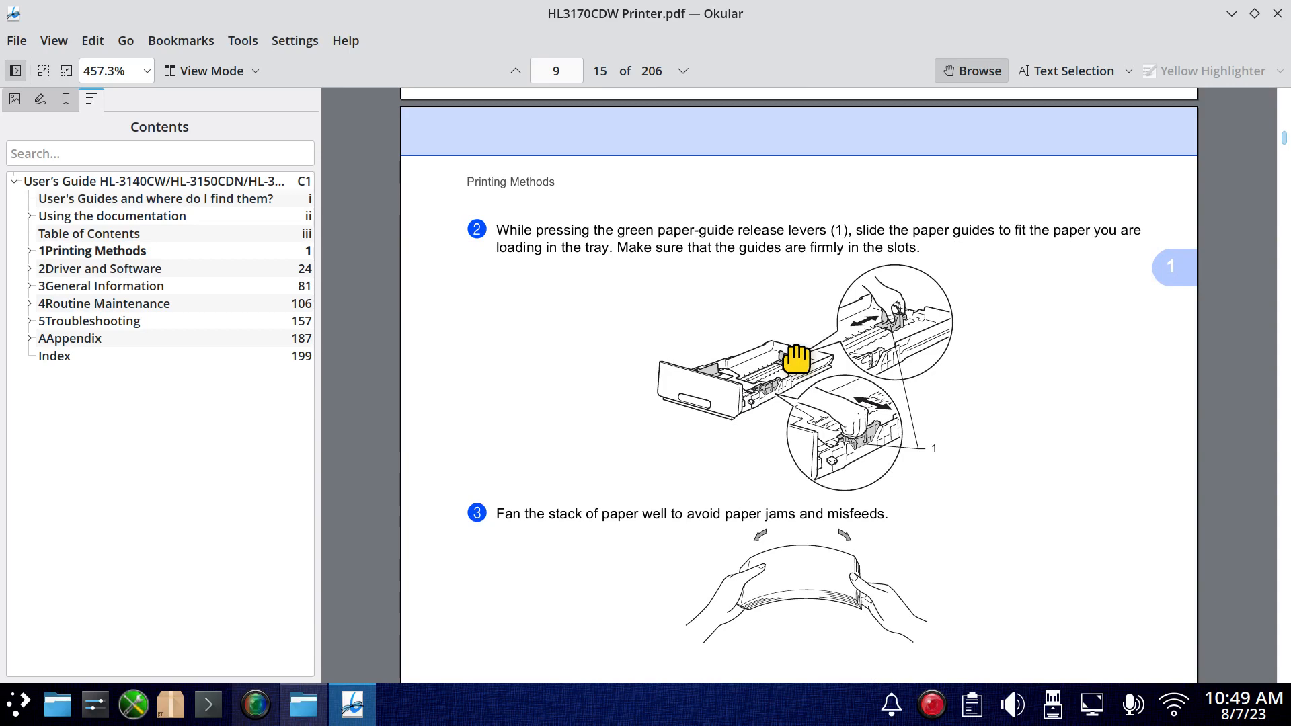
{"action": "scroll", "coordinate": [797, 359], "scroll_direction": "down", "scroll_amount": 8}
{"action": "scroll", "coordinate": [797, 360], "scroll_direction": "up", "scroll_amount": 8}
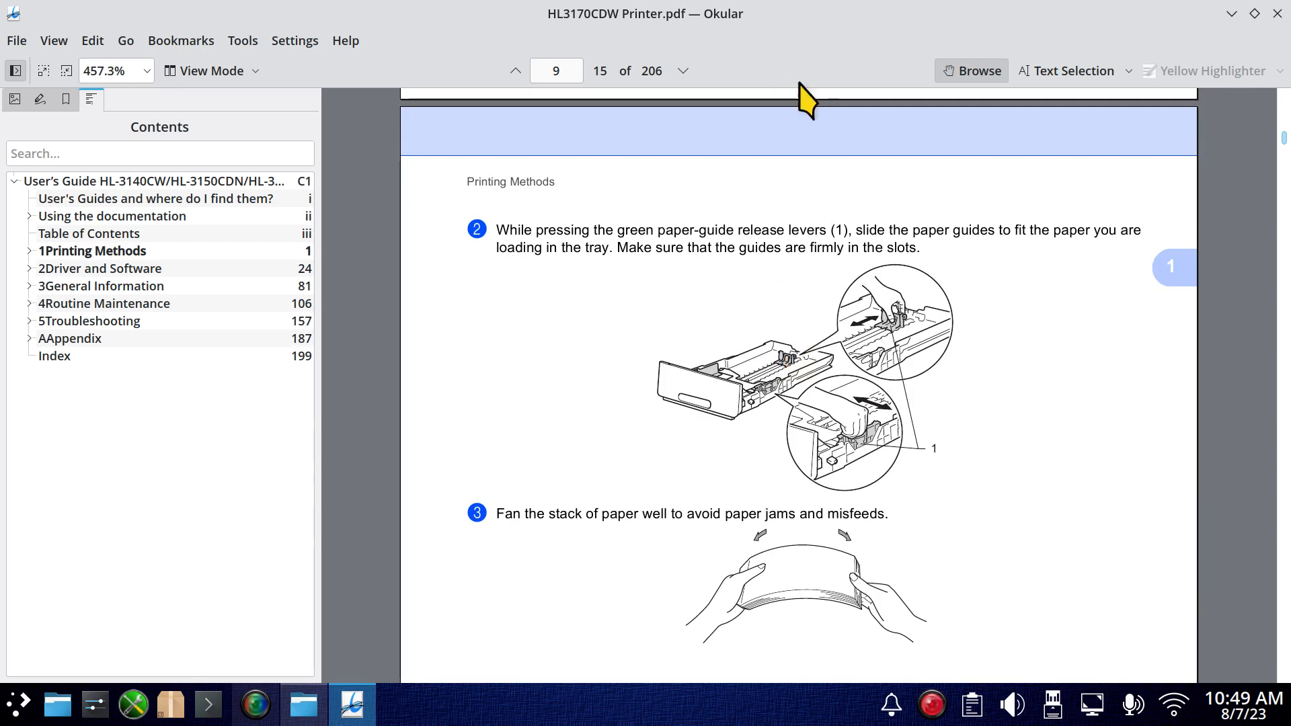
{"action": "double_click", "coordinate": [856, 14]}
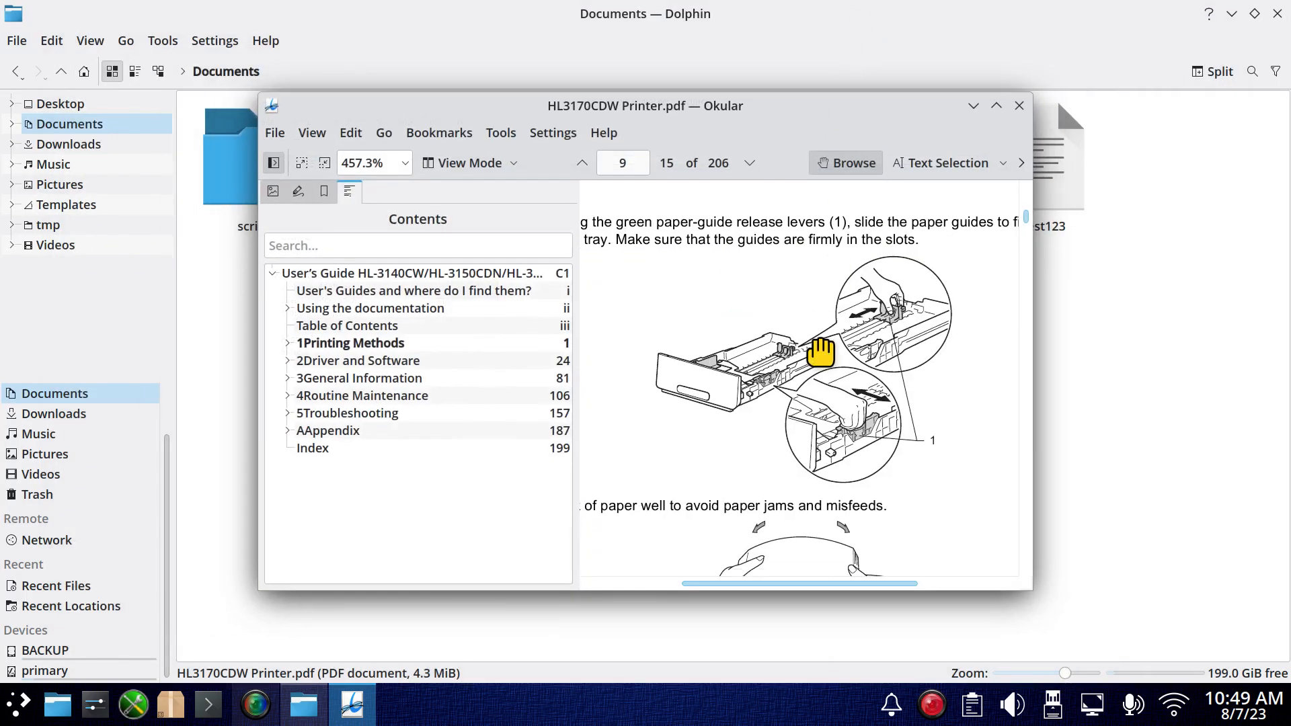
{"action": "left_click", "coordinate": [1020, 107]}
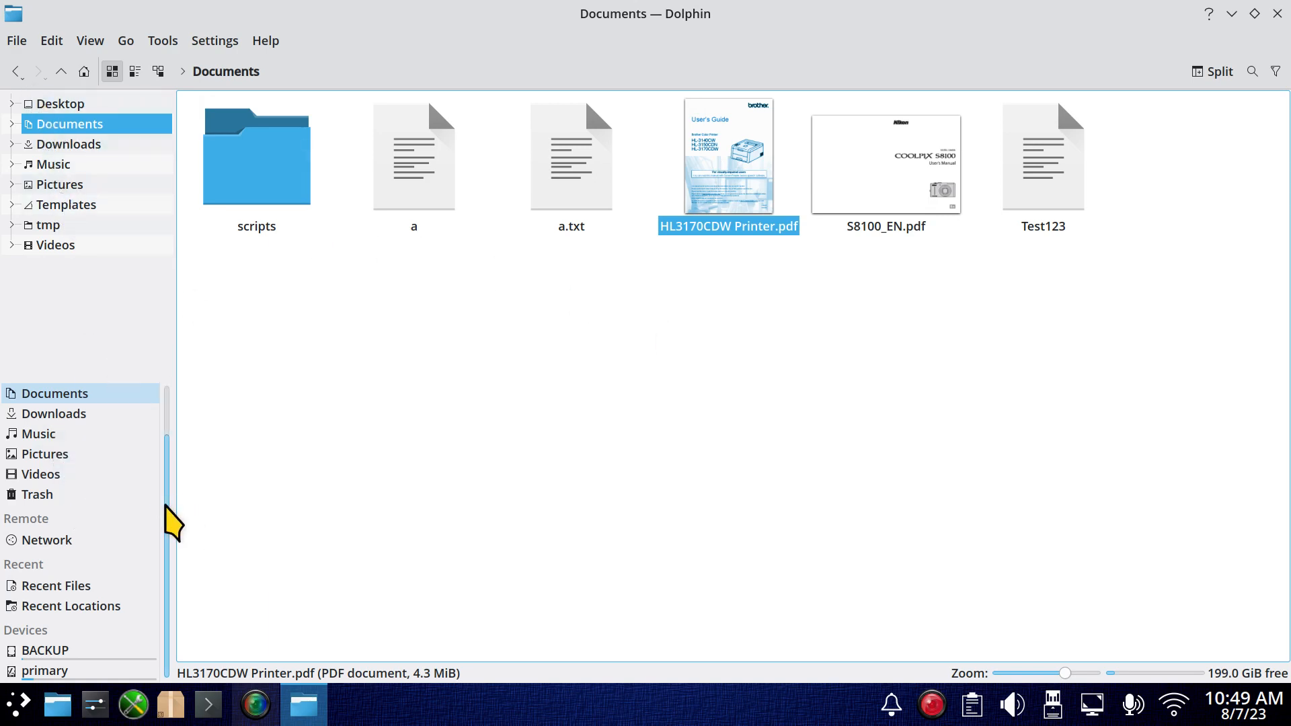
Go to the Home folder and show its hidden files and folders.
{"action": "left_click_drag", "start_coordinate": [171, 523], "coordinate": [32, 421]}
{"action": "left_click", "coordinate": [34, 413]}
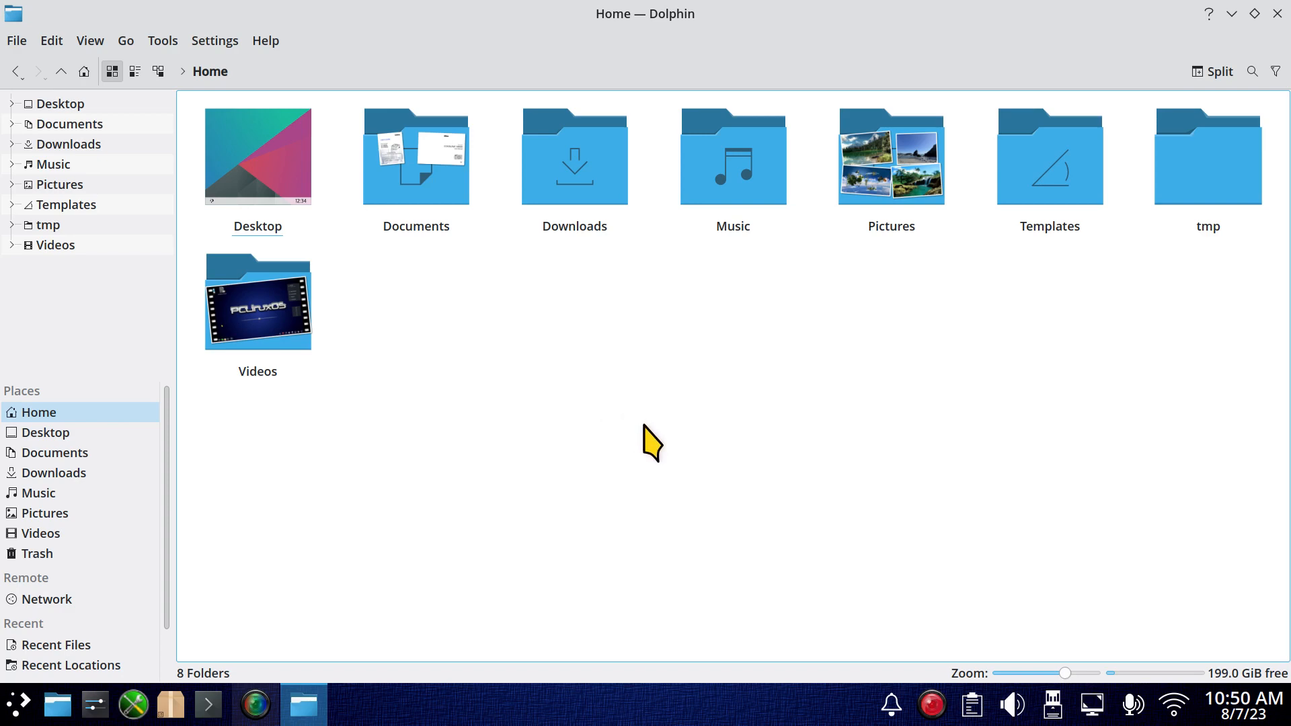
{"action": "key", "text": "ctrl+h"}
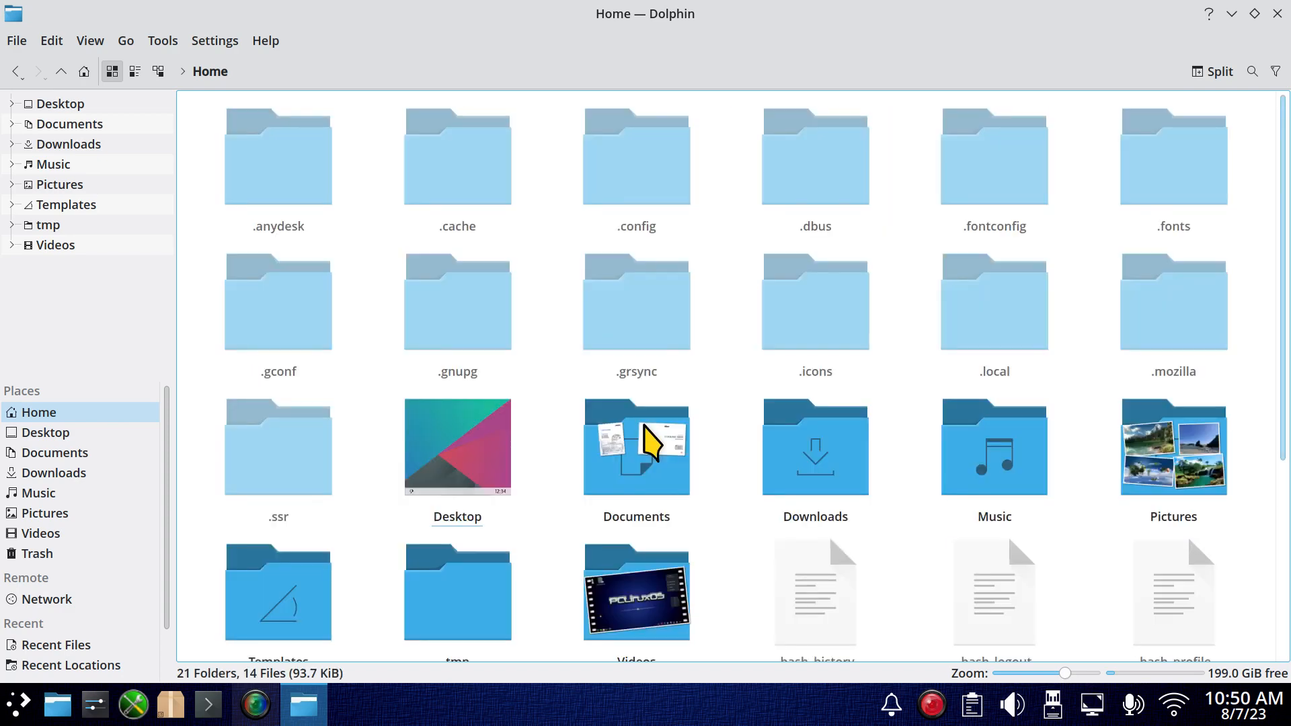
{"action": "left_click", "coordinate": [840, 349]}
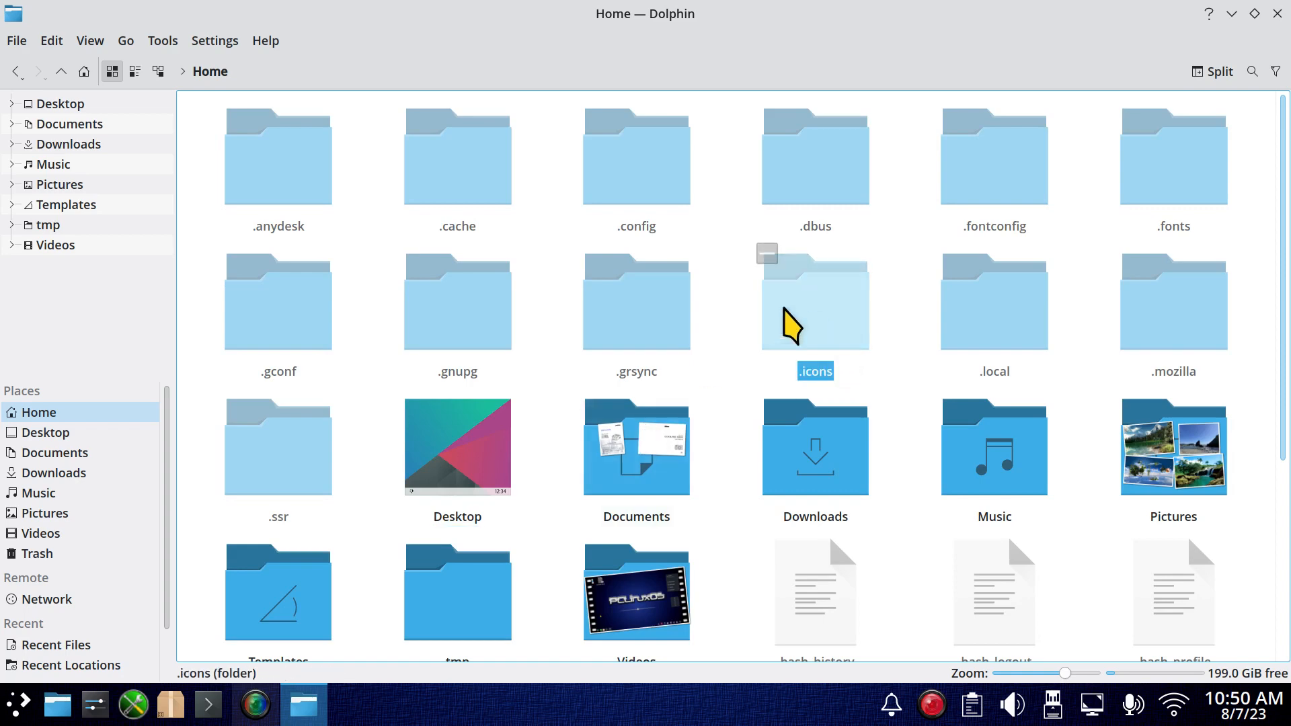
{"action": "right_click", "coordinate": [717, 314]}
{"action": "mouse_move", "coordinate": [749, 322]}
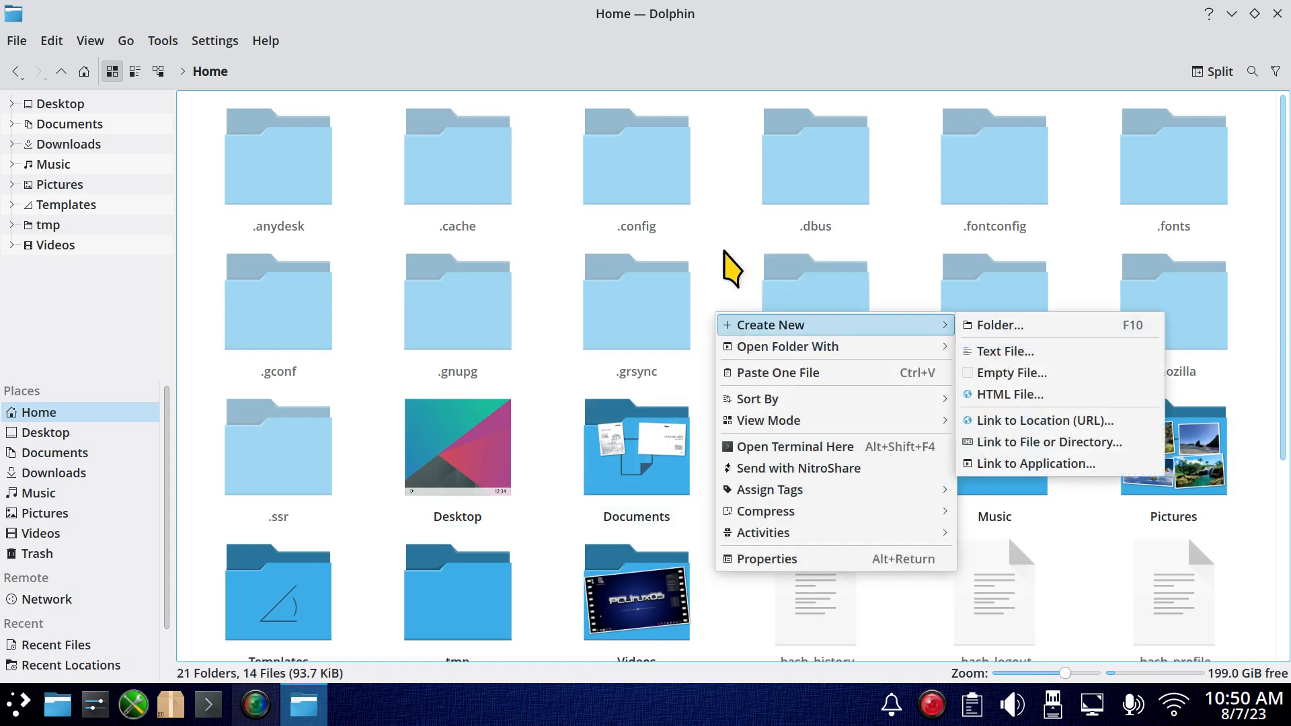
{"action": "left_click", "coordinate": [827, 323]}
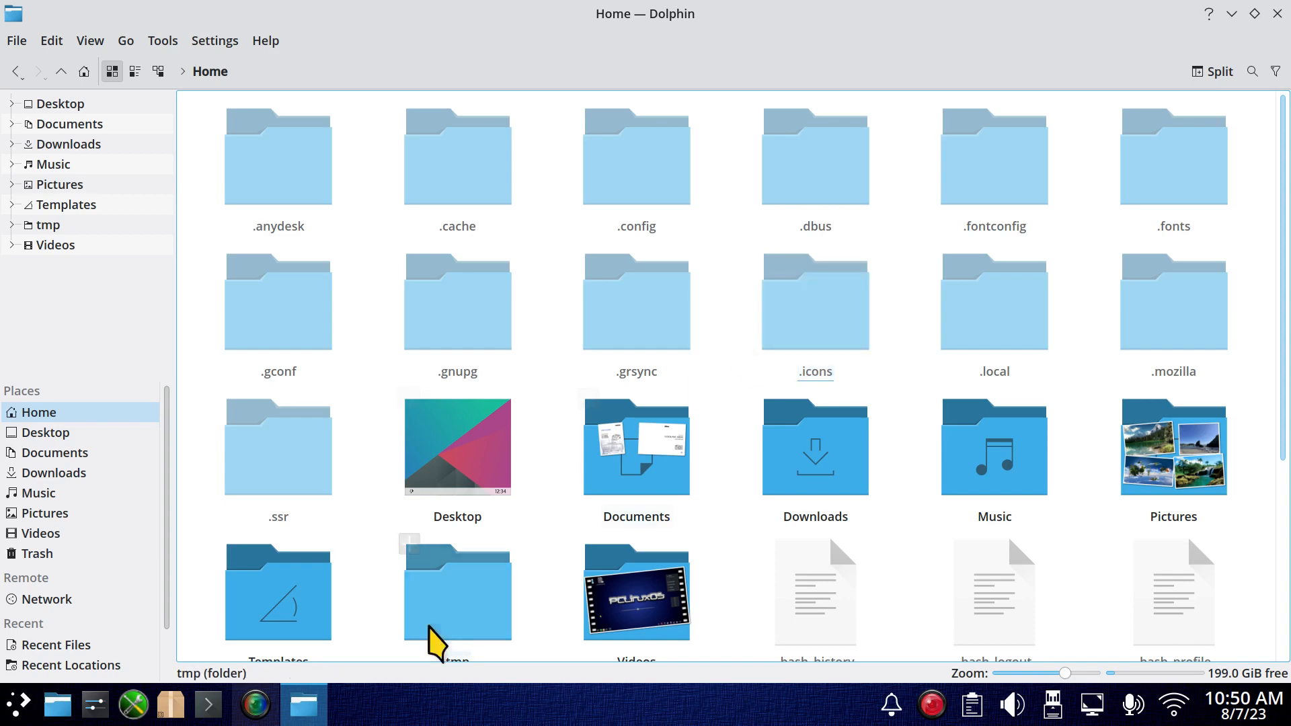
Switch to System Settings and show the Cursors page of the Appearance settings.
{"action": "left_click", "coordinate": [95, 704]}
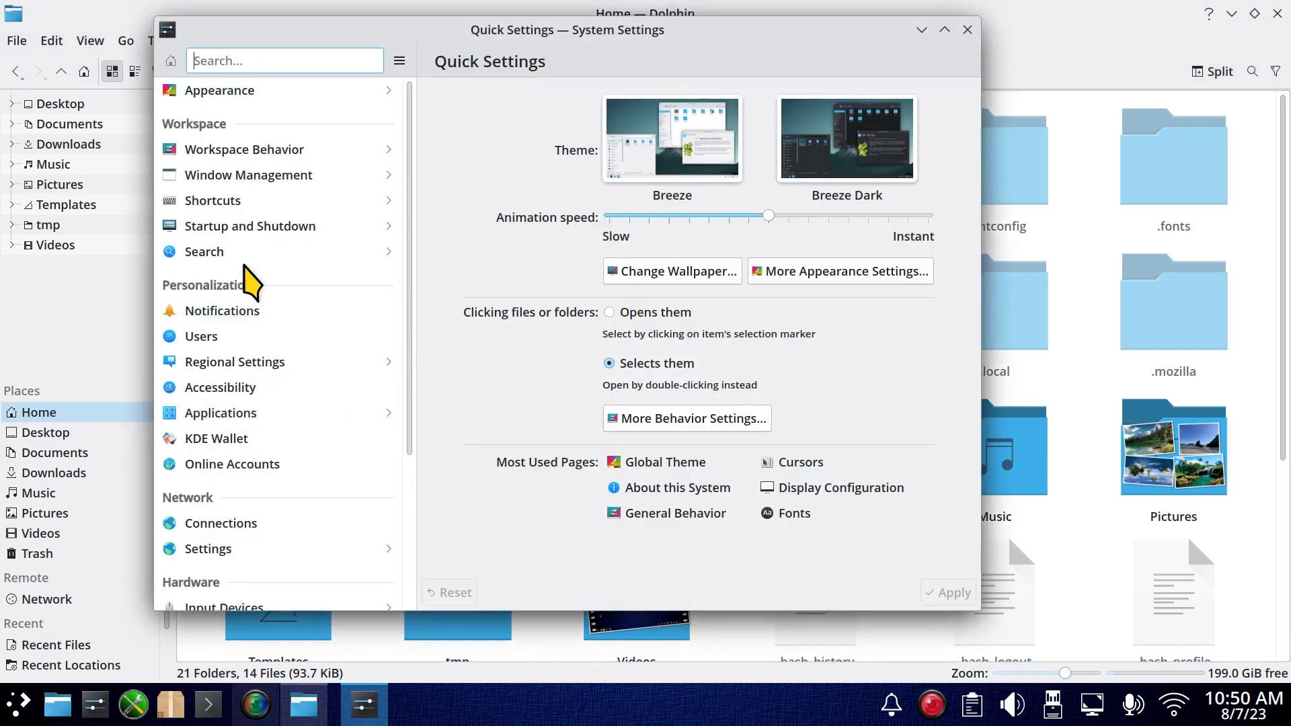
{"action": "left_click", "coordinate": [241, 91]}
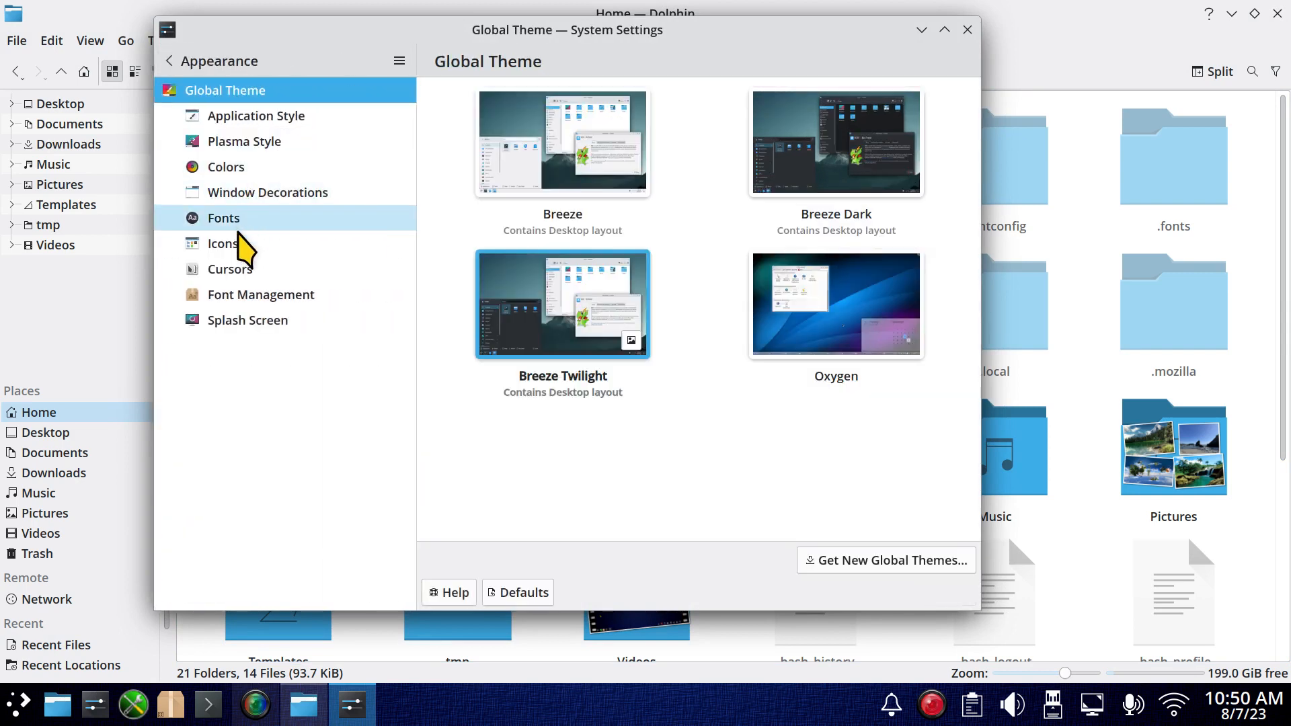
{"action": "left_click", "coordinate": [232, 271]}
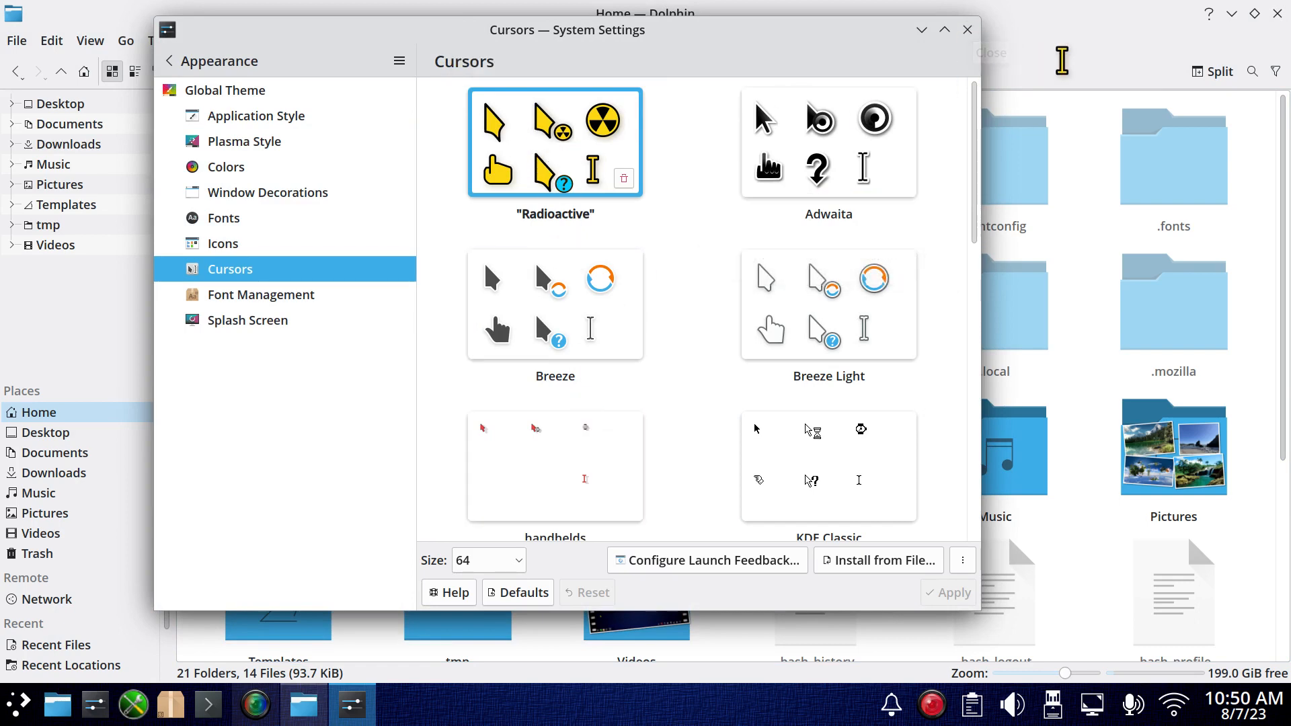
Return to the Dolphin file manager, look inside the hidden .icons folder, and go back to the Home folder.
{"action": "left_click", "coordinate": [967, 30]}
{"action": "left_click", "coordinate": [816, 348]}
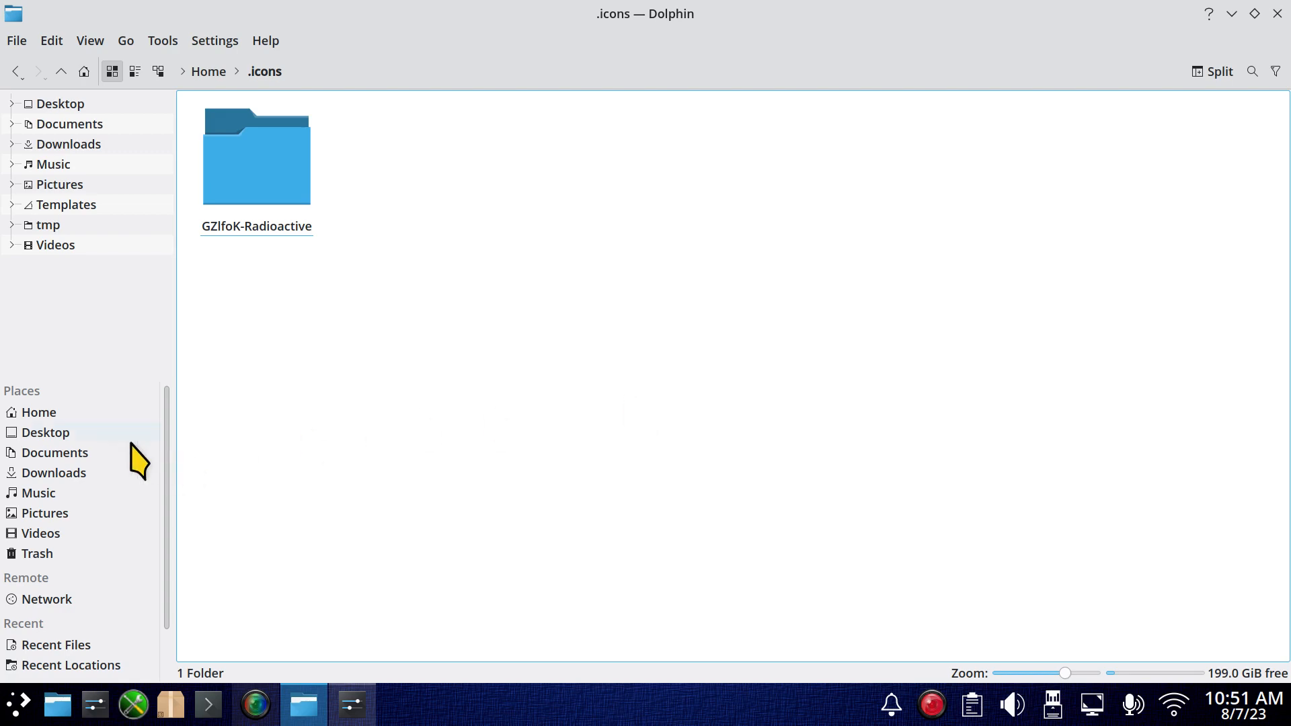
{"action": "left_click", "coordinate": [51, 414]}
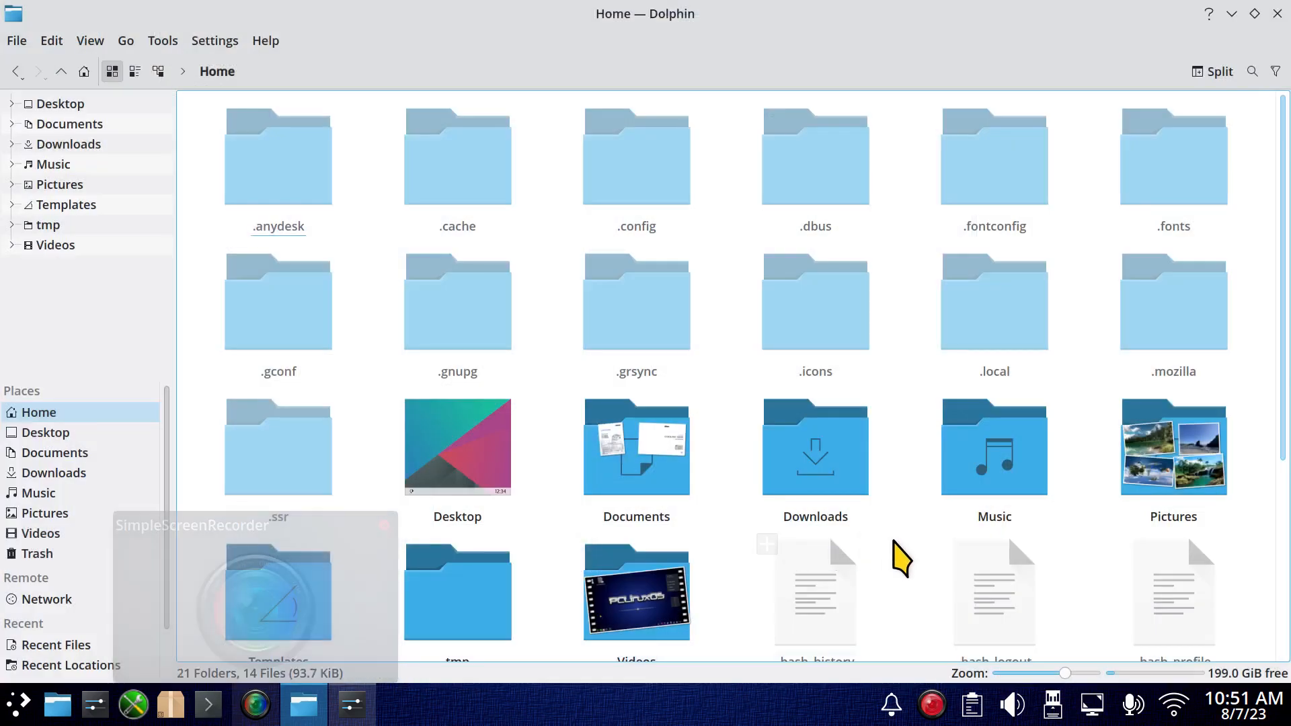
Open the hidden .bash_history file from the Home folder in the text editor, and close it after viewing.
{"action": "scroll", "coordinate": [902, 525], "scroll_direction": "down", "scroll_amount": 3}
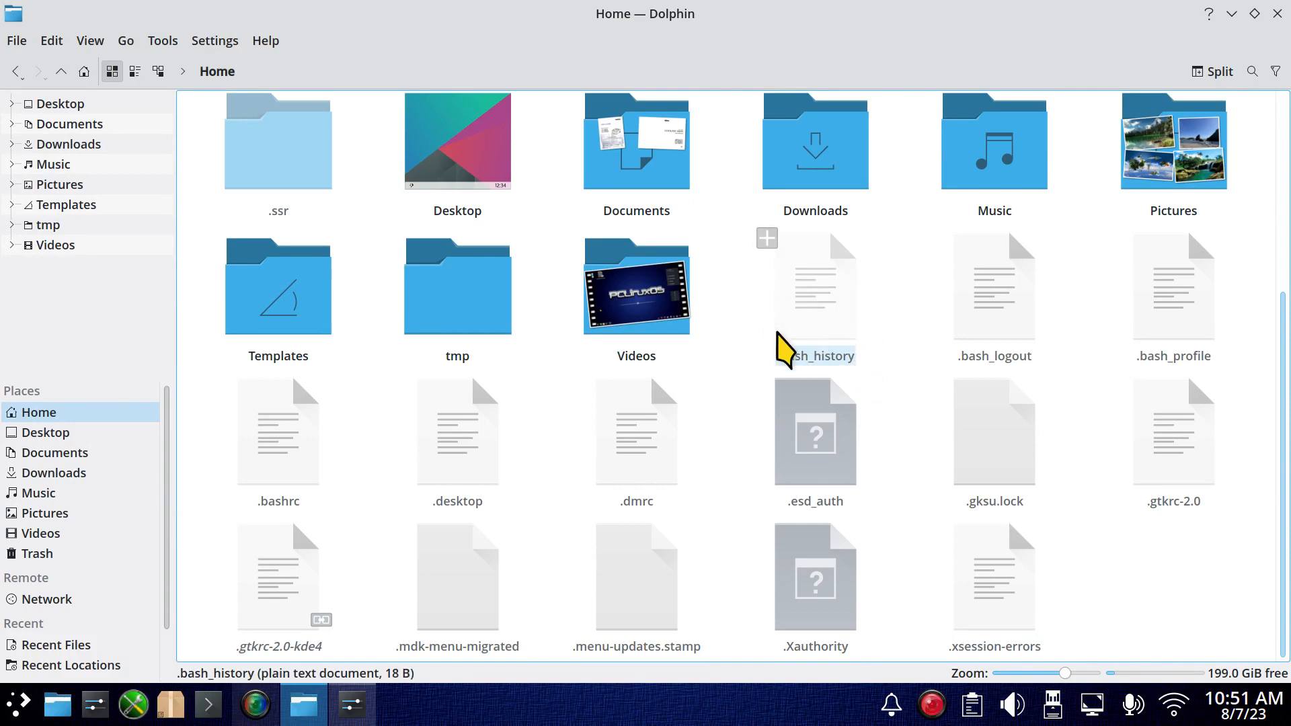
{"action": "left_click", "coordinate": [832, 311]}
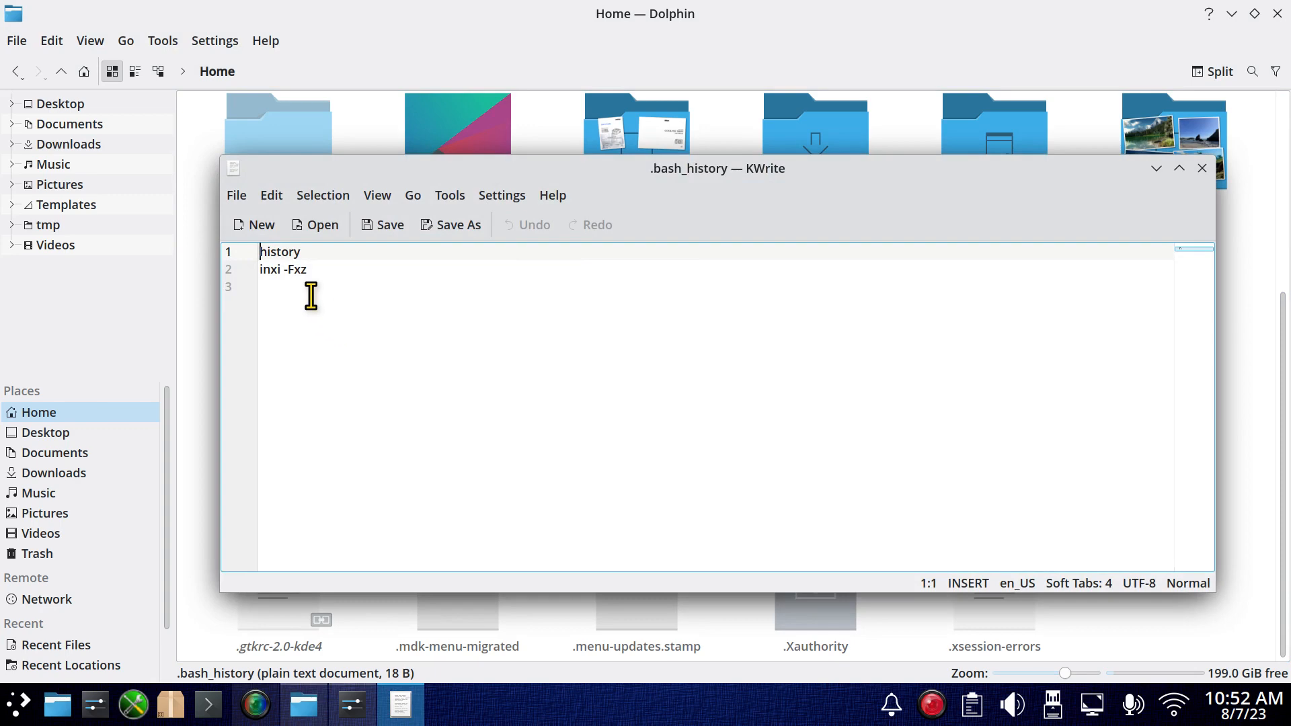
{"action": "left_click", "coordinate": [1203, 168]}
Run inxi -Fxz in a new Konsole terminal, maximize the window, and enlarge its text by five steps.
{"action": "left_click", "coordinate": [208, 705]}
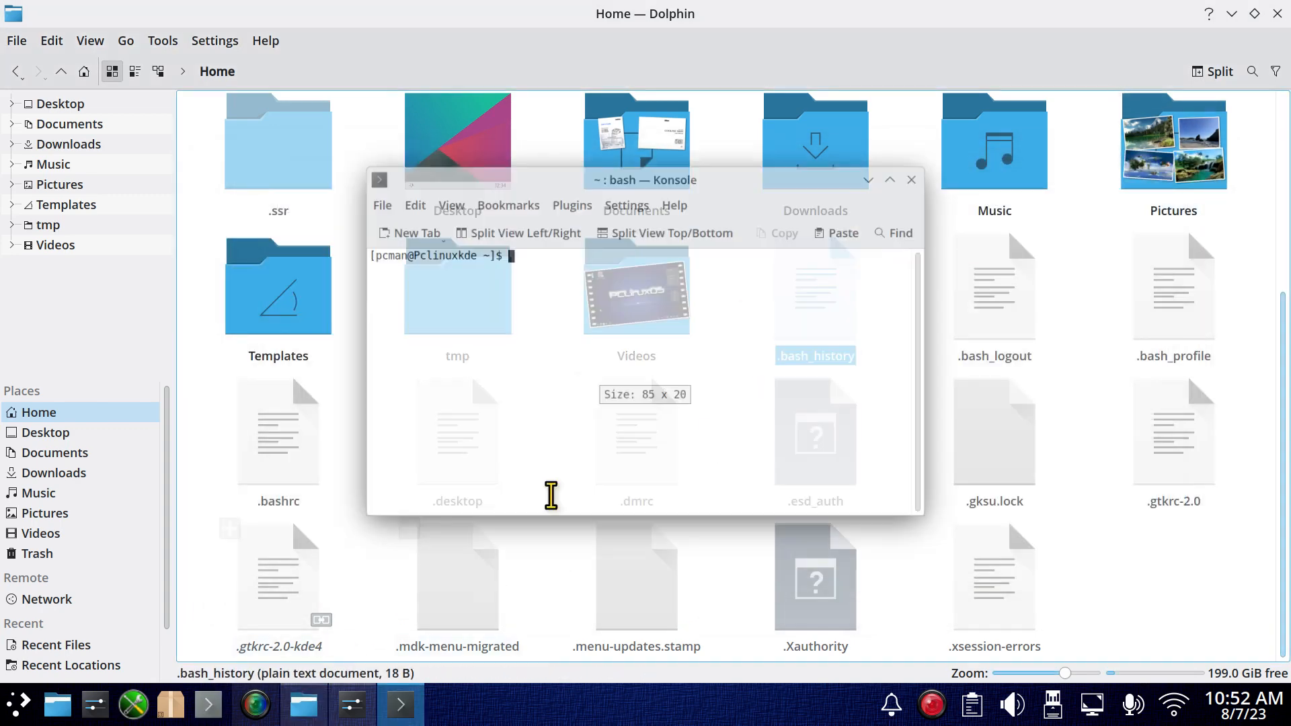
{"action": "type", "text": "inxi -Fxz"}
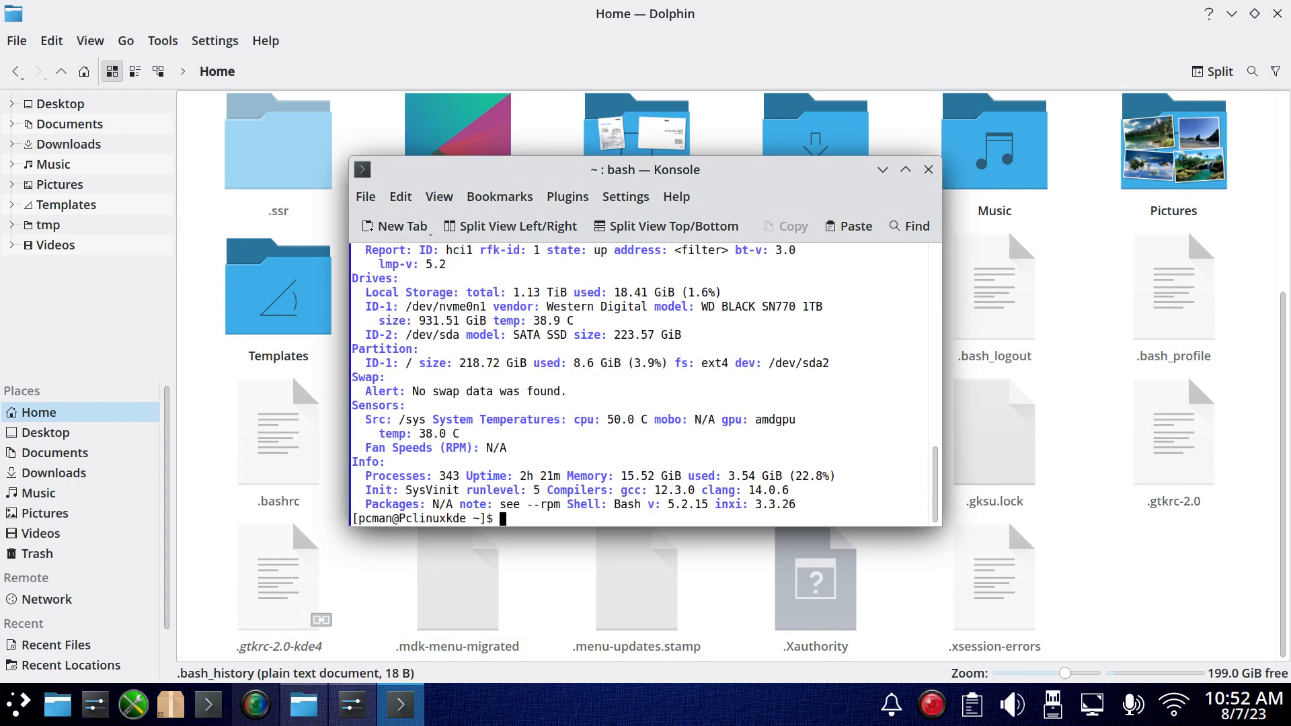
{"action": "double_click", "coordinate": [841, 176]}
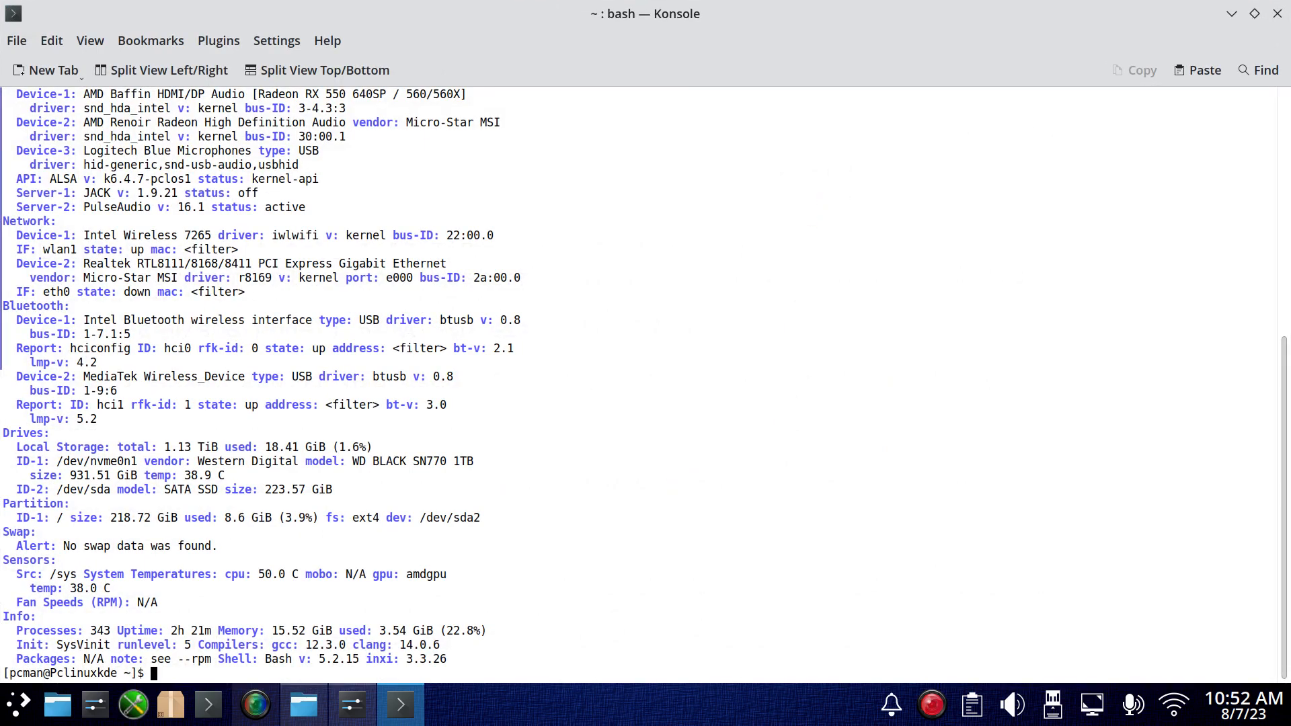
{"action": "key", "text": "ctrl+plus"}
{"action": "key", "text": "ctrl+plus"}
{"action": "key", "text": "ctrl+plus"}
{"action": "key", "text": "ctrl+plus"}
{"action": "key", "text": "ctrl+plus"}
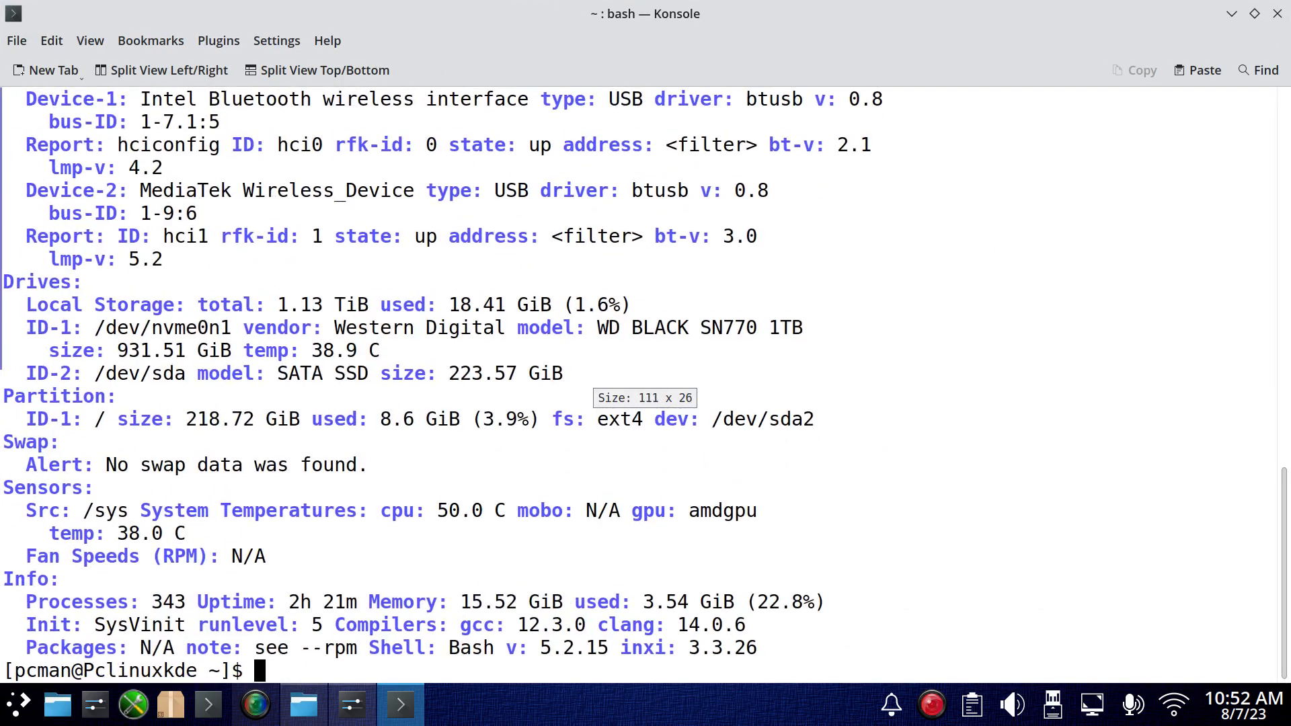
Highlight the desktop and distro details, the kernel version and the inxi -Fxz command in the output, and close the terminal.
{"action": "scroll", "coordinate": [774, 436], "scroll_direction": "up", "scroll_amount": 15}
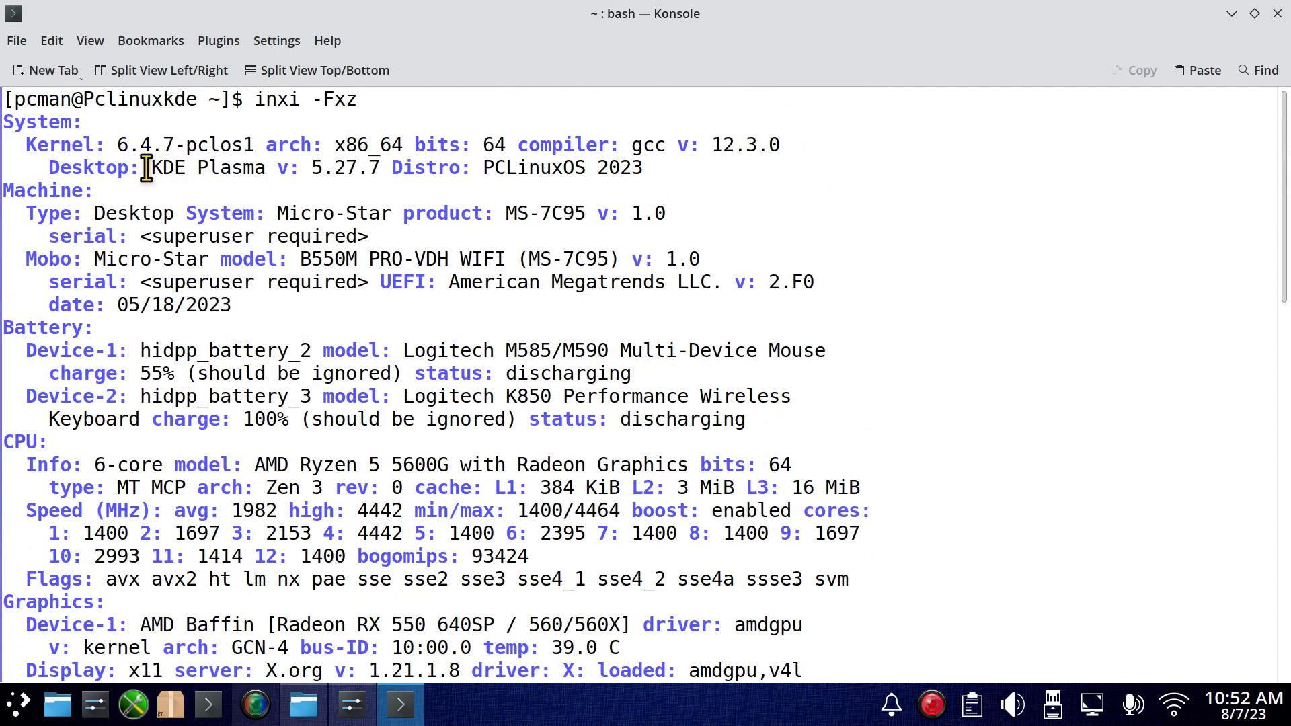
{"action": "left_click_drag", "start_coordinate": [148, 168], "coordinate": [653, 168]}
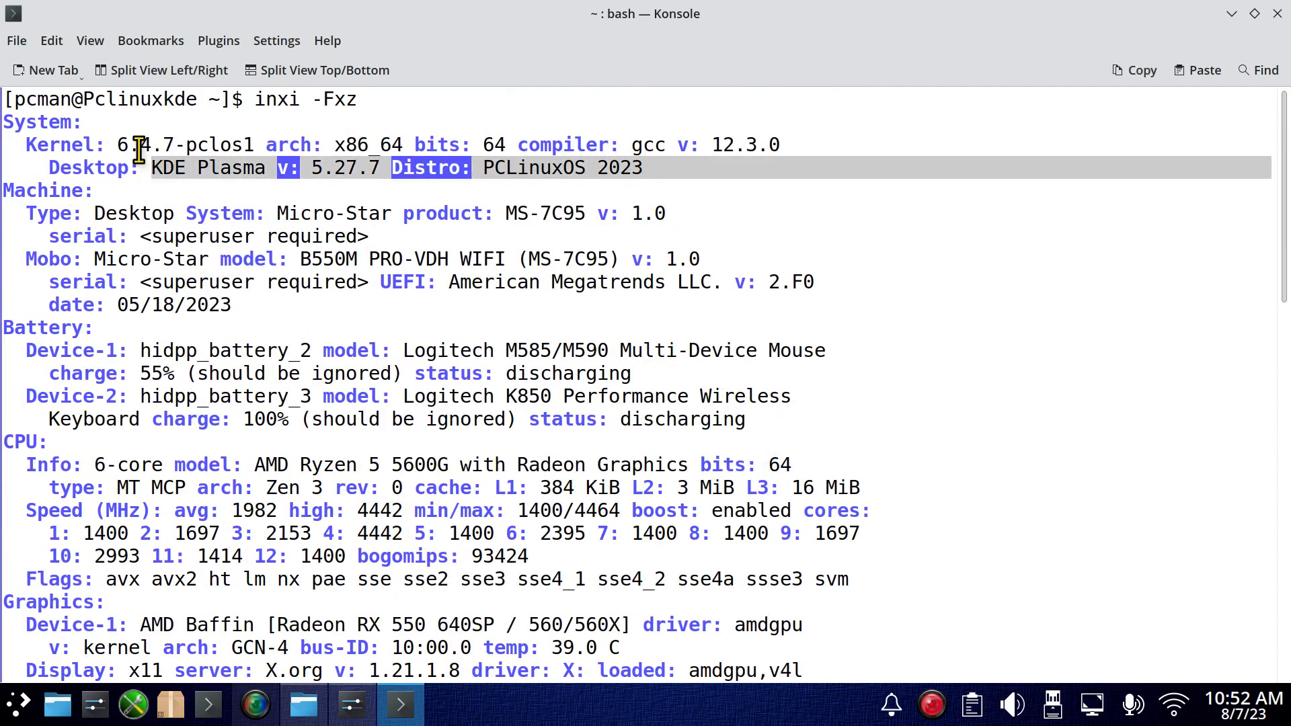
{"action": "left_click_drag", "start_coordinate": [117, 145], "coordinate": [314, 145]}
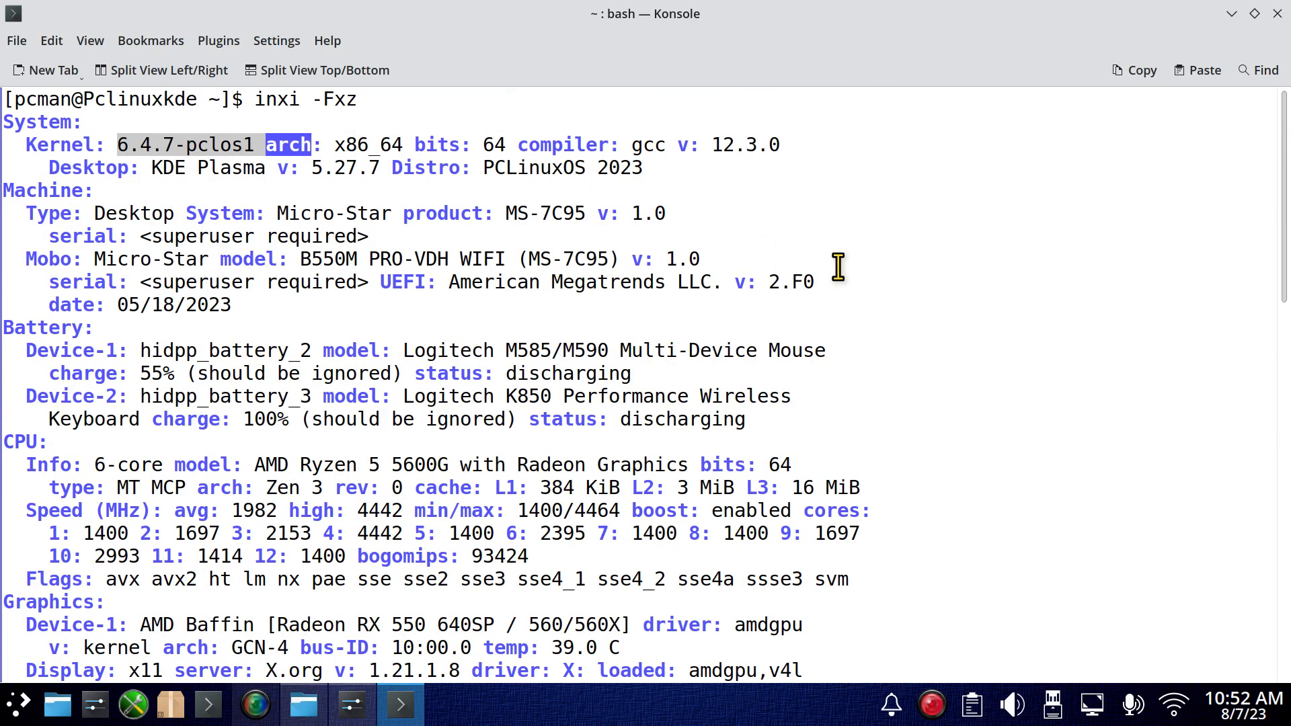
{"action": "left_click_drag", "start_coordinate": [254, 100], "coordinate": [379, 106]}
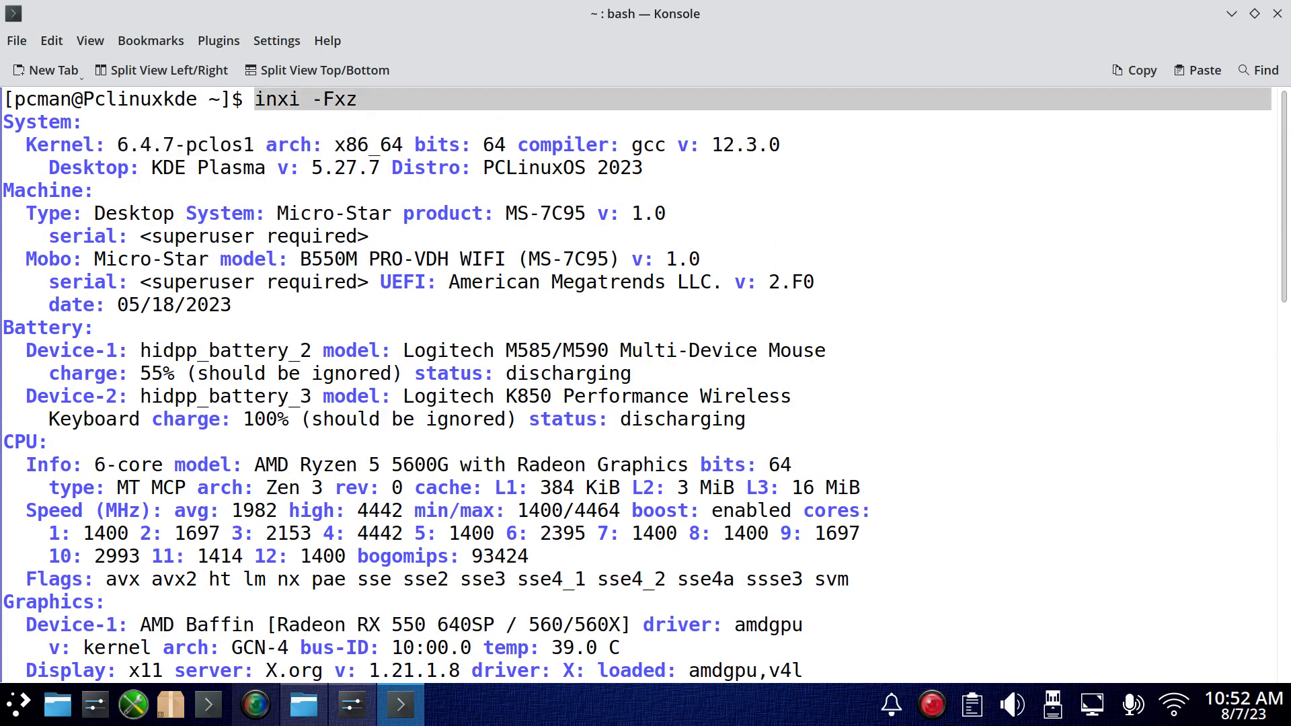
{"action": "key", "text": "alt+F4"}
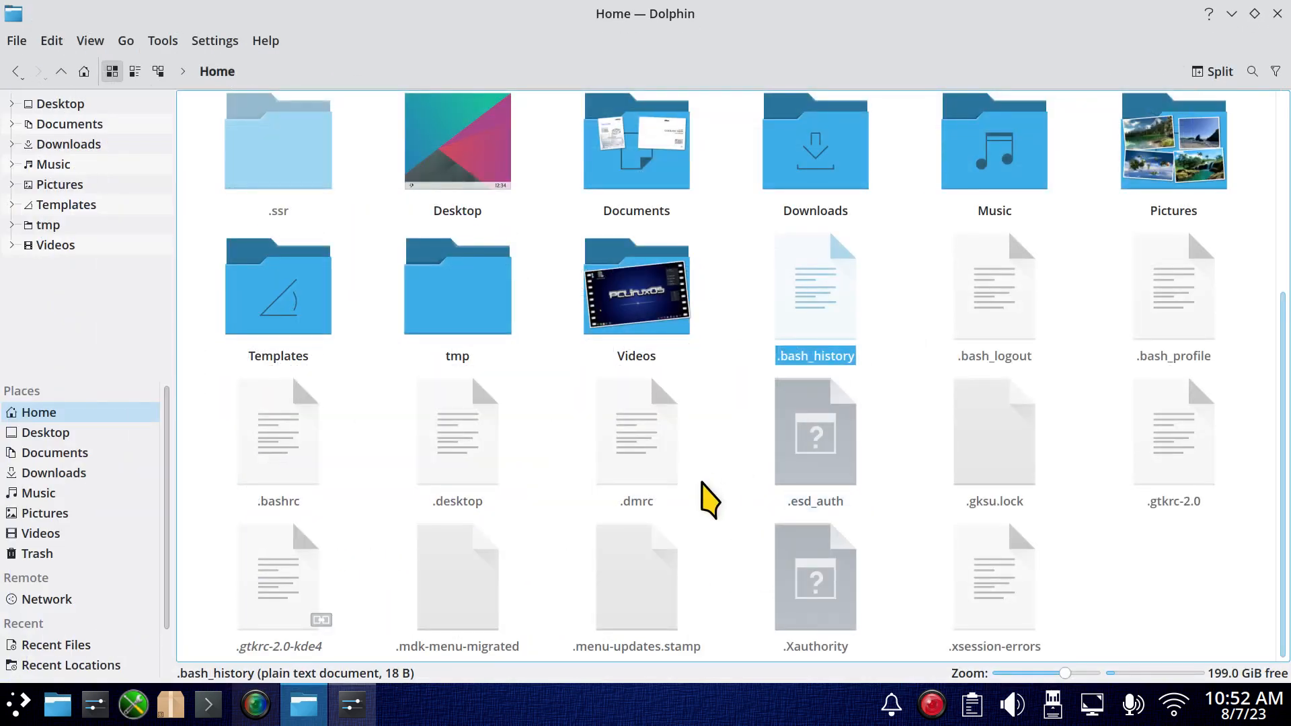
Toggle the hidden files in Home off and on again, look inside the .cache folder, and return to Home.
{"action": "key", "text": "ctrl+h"}
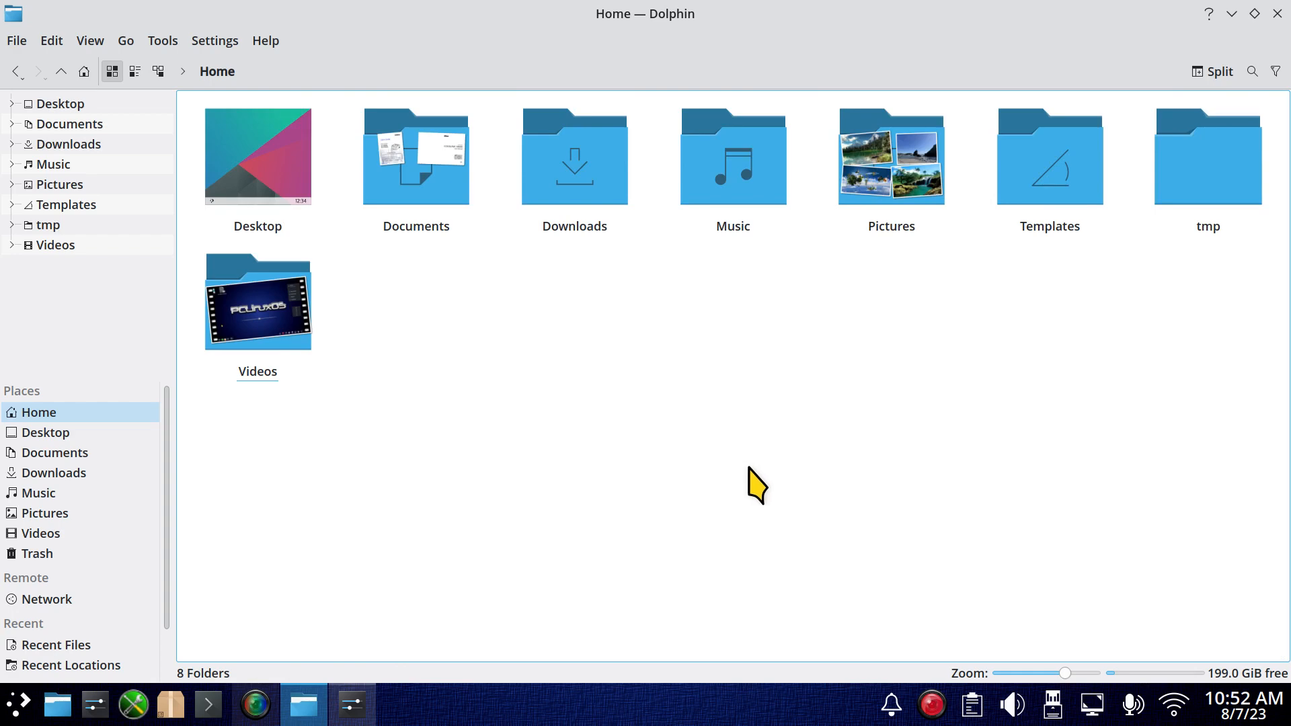
{"action": "key", "text": "ctrl+h"}
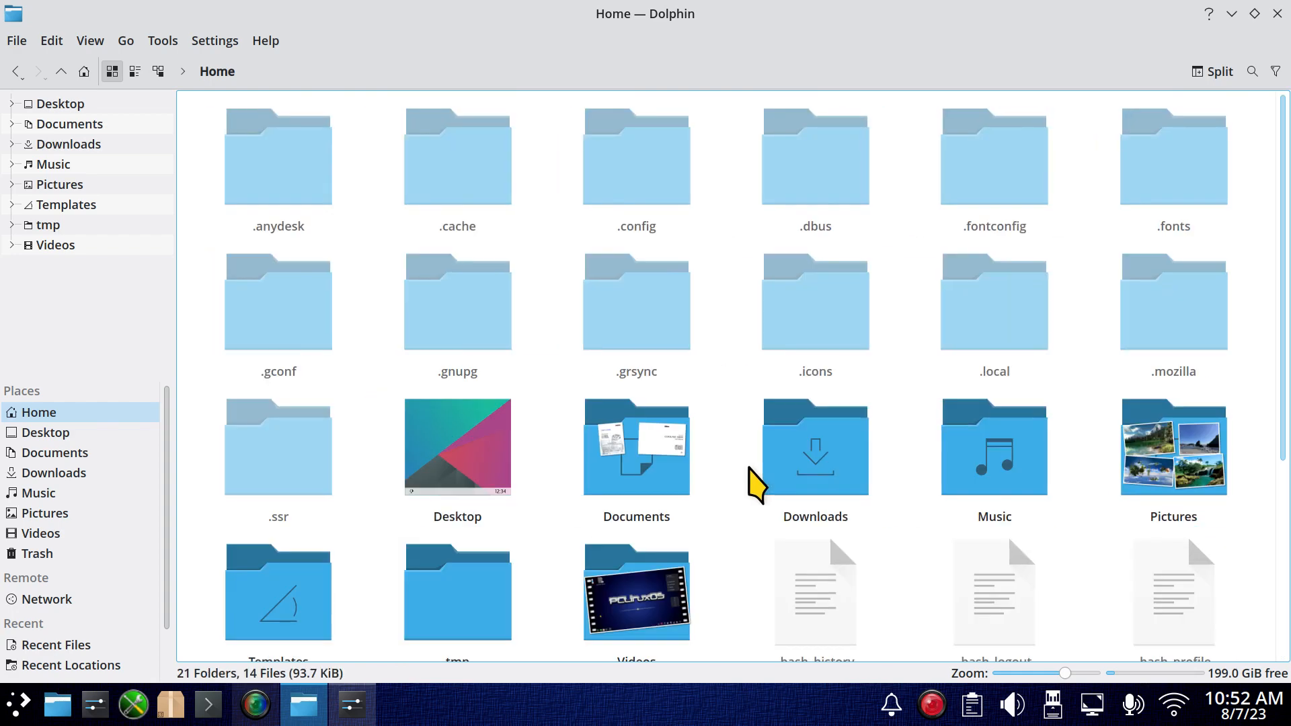
{"action": "left_click", "coordinate": [433, 179]}
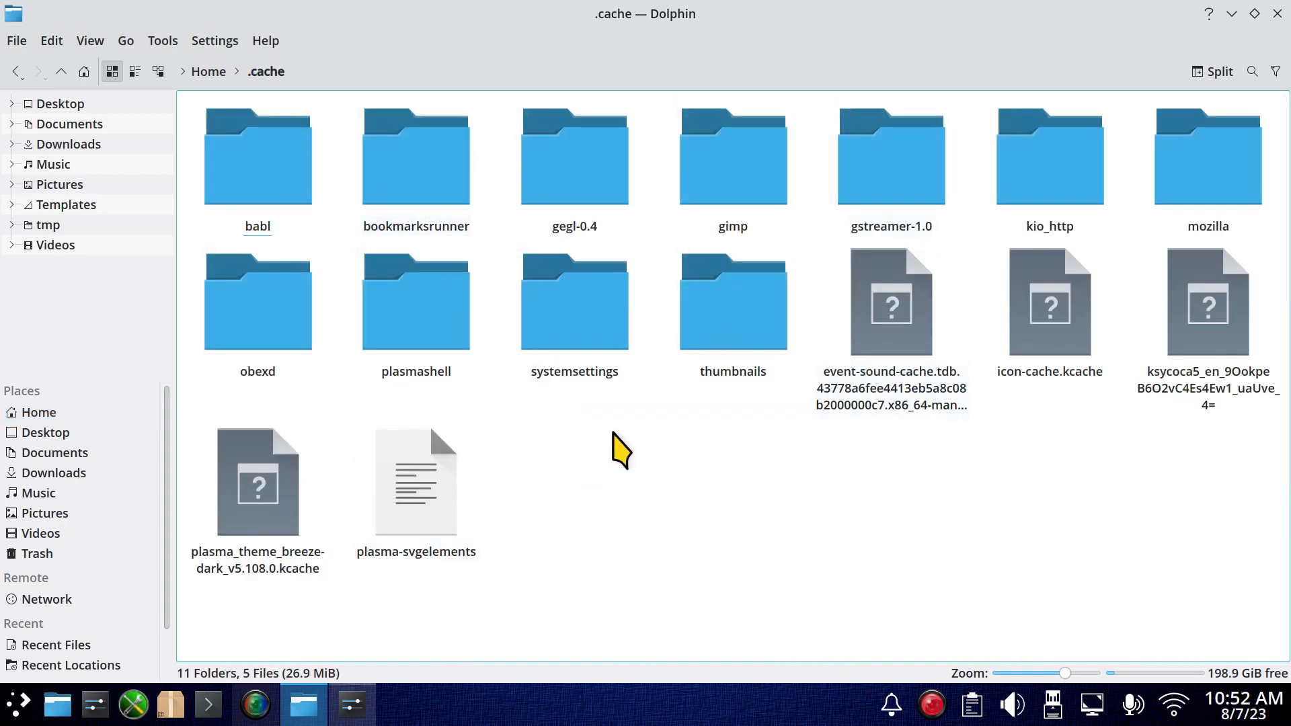
{"action": "key", "text": "alt+Left"}
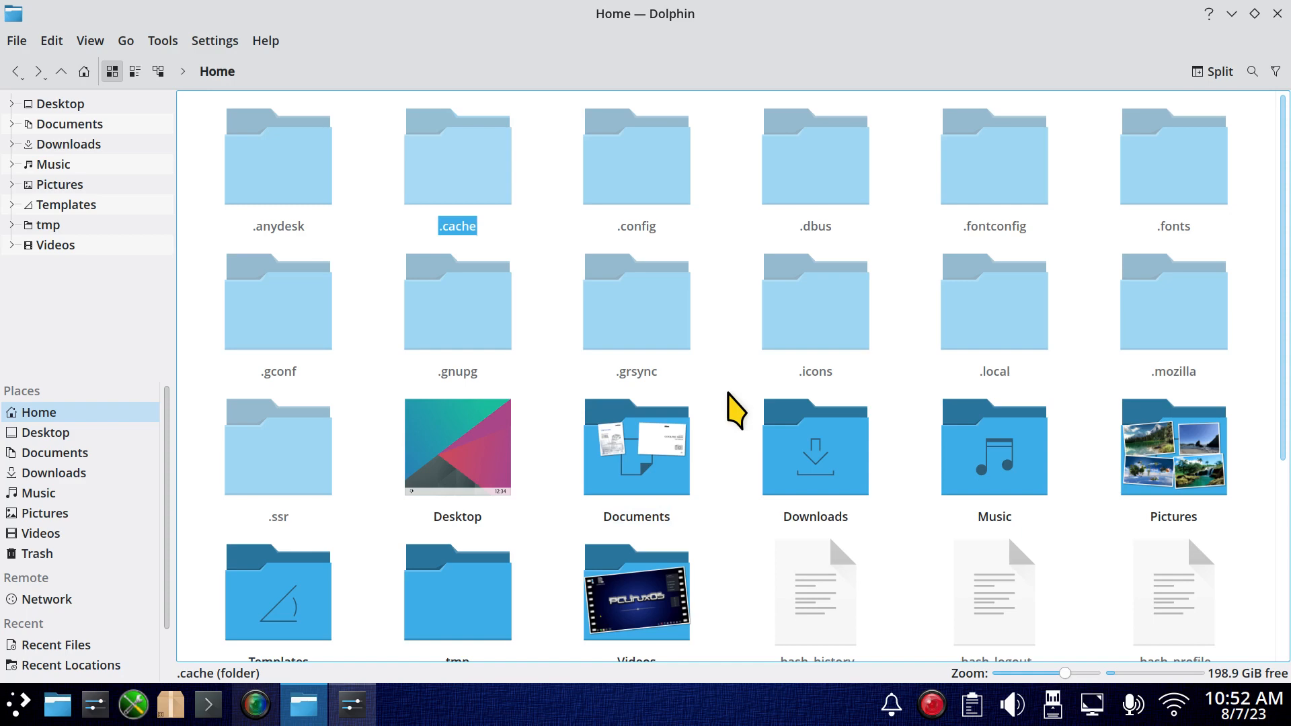
Hide the hidden files in the Home folder, and close both the file manager and System Settings.
{"action": "key", "text": "ctrl+h"}
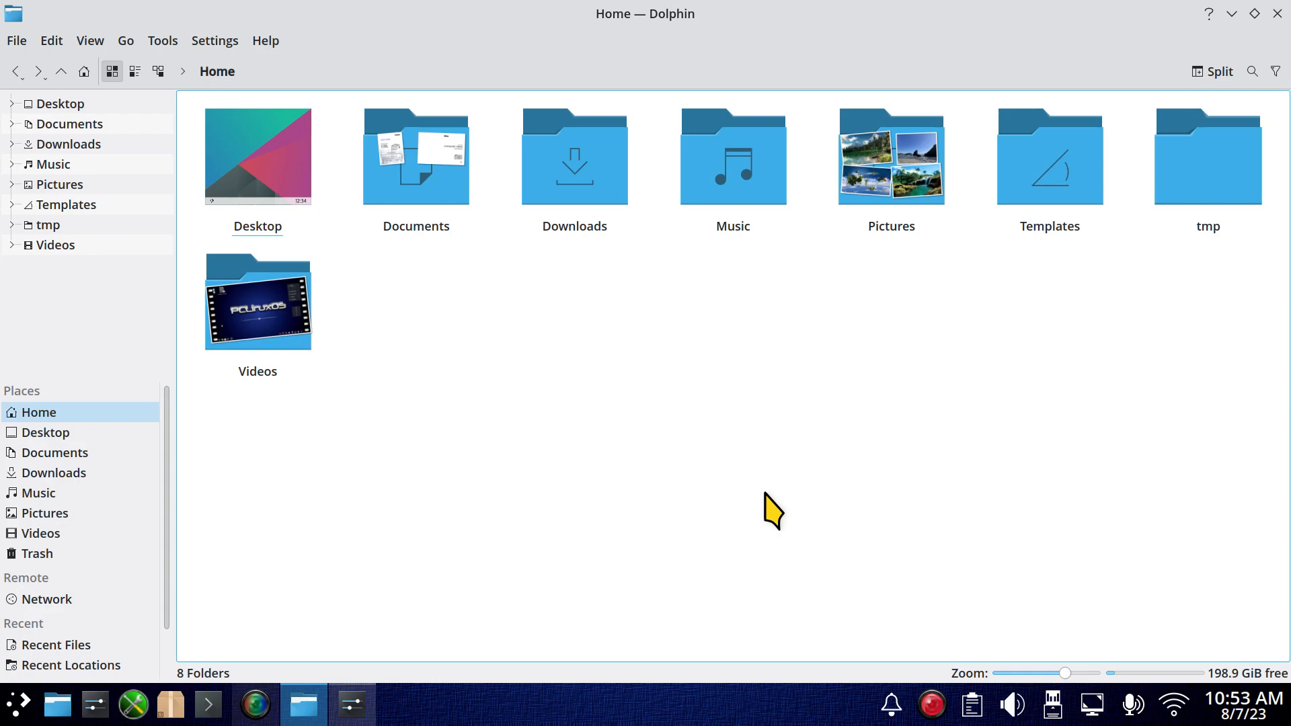
{"action": "key", "text": "ctrl+q"}
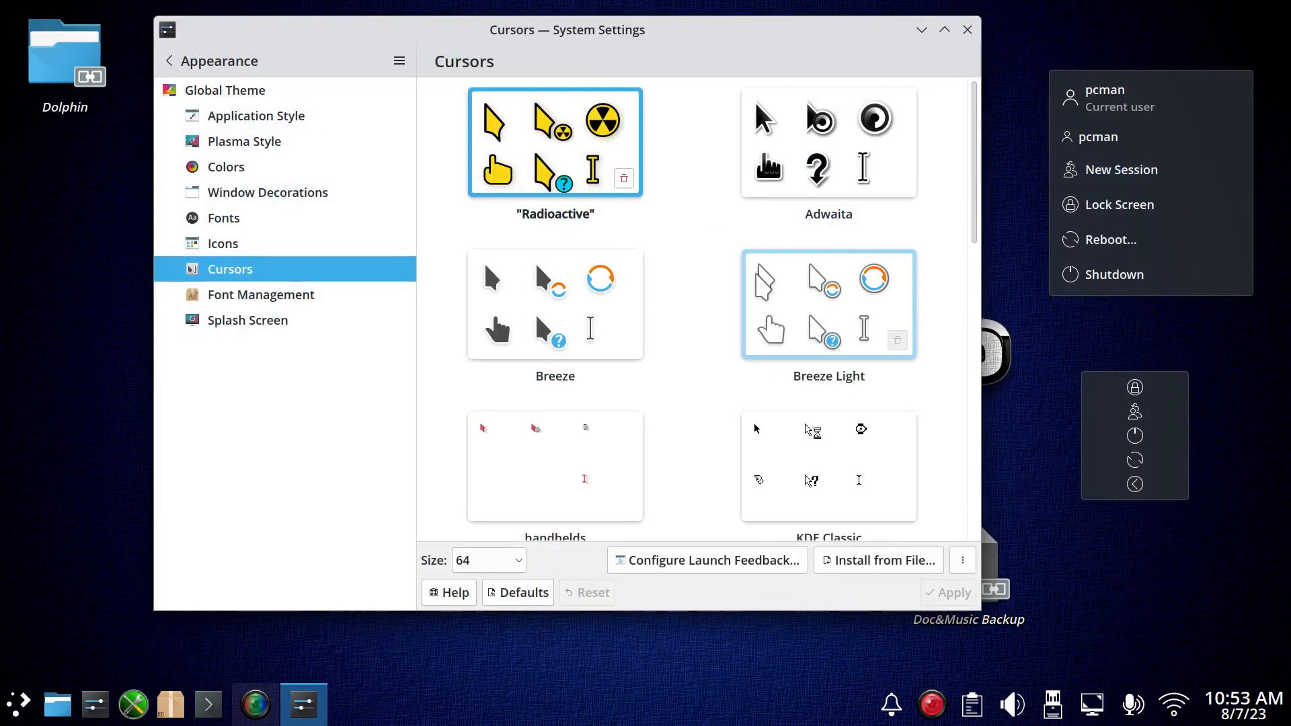
{"action": "left_click", "coordinate": [968, 30]}
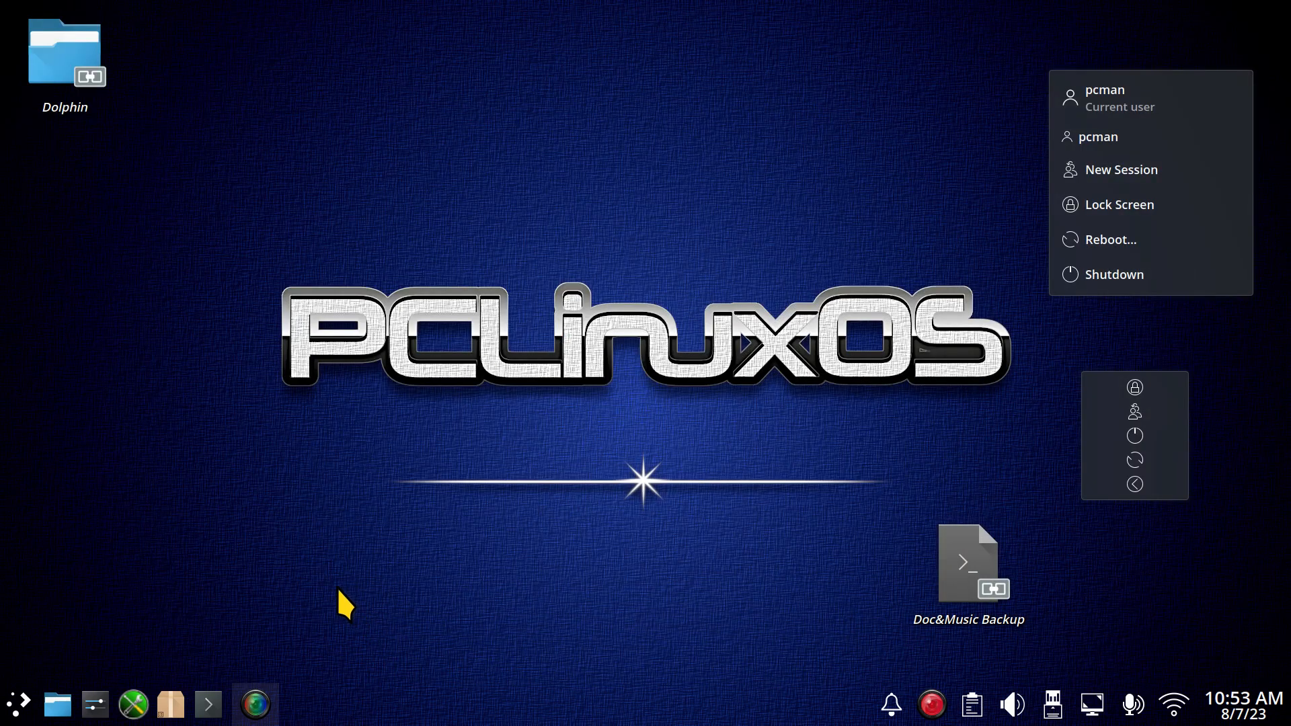
Launch Firefox Browser from the Internet category of the installed applications.
{"action": "left_click", "coordinate": [23, 703]}
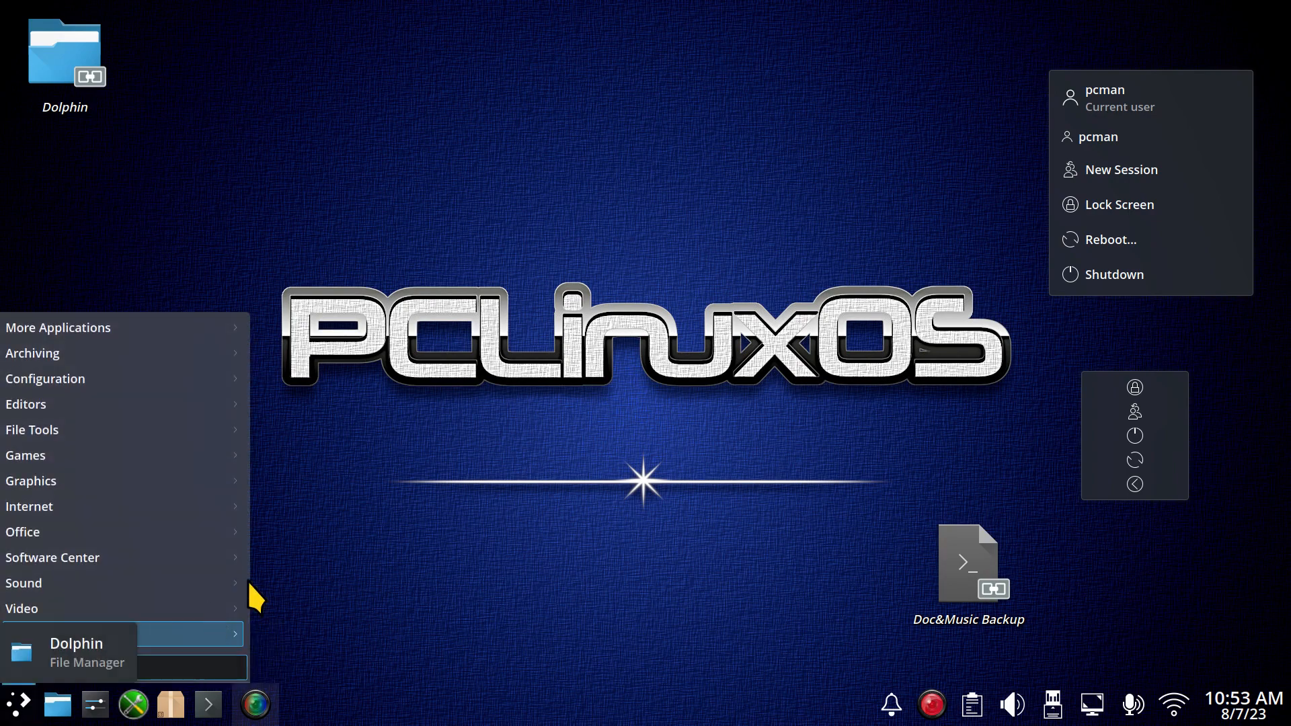
{"action": "mouse_move", "coordinate": [160, 507]}
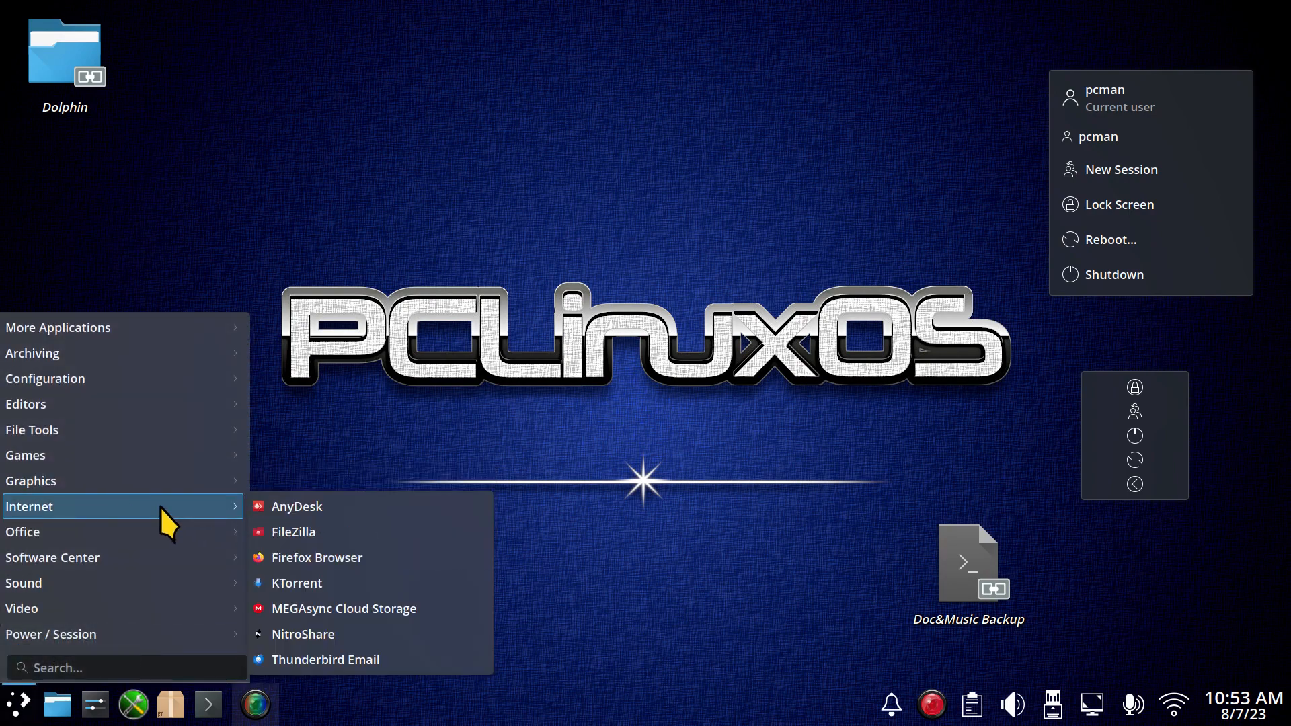
{"action": "left_click", "coordinate": [346, 558]}
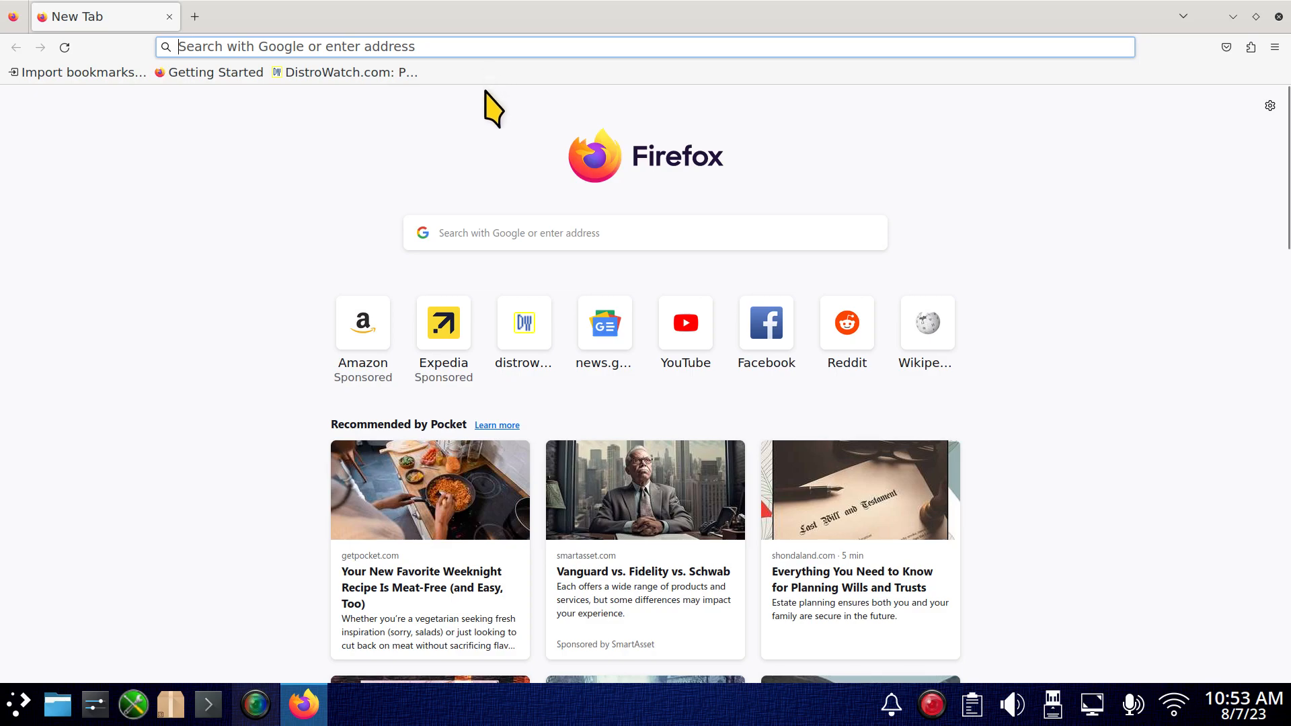
Try page zoom levels from 30% to 500% on the new tab page, settle on 110%, and browse down through the recommended articles.
{"action": "scroll", "coordinate": [485, 91], "scroll_direction": "up", "scroll_amount": 8}
{"action": "scroll", "coordinate": [485, 91], "scroll_direction": "down", "scroll_amount": 8}
{"action": "scroll", "coordinate": [485, 91], "scroll_direction": "up", "scroll_amount": 5}
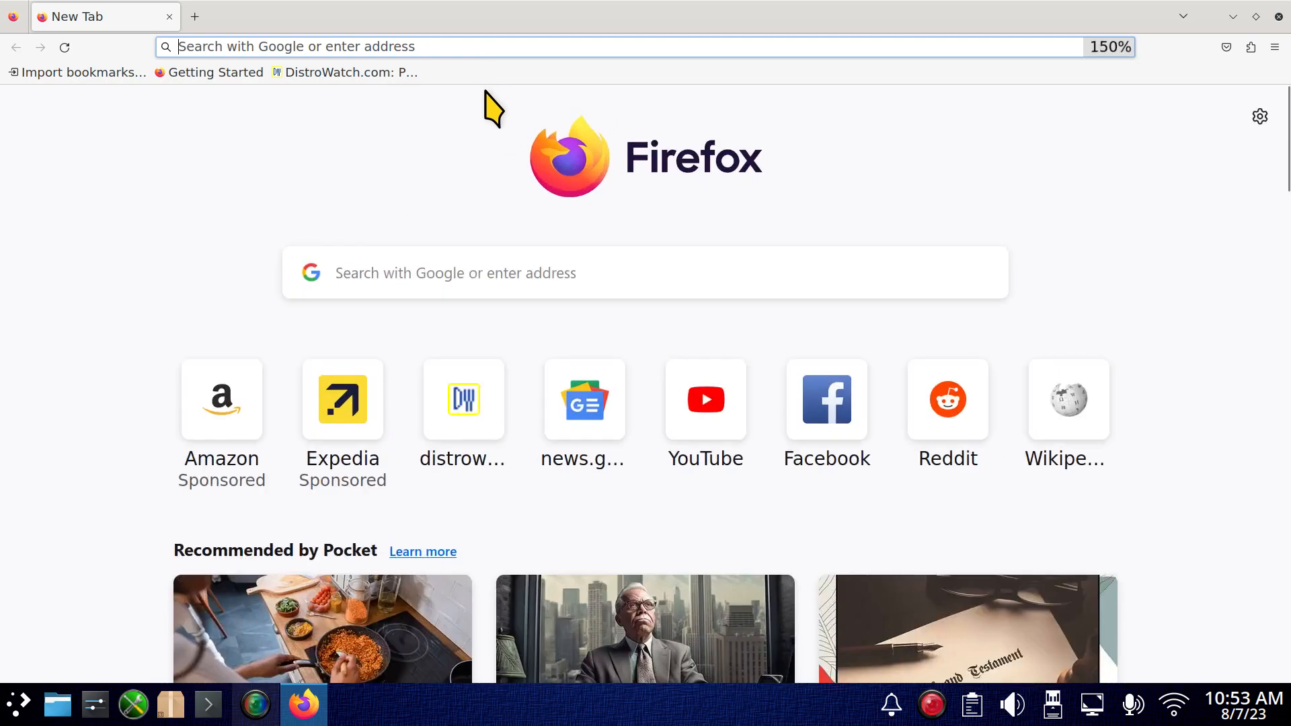
{"action": "scroll", "coordinate": [485, 91], "scroll_direction": "down", "scroll_amount": 7}
{"action": "scroll", "coordinate": [485, 91], "scroll_direction": "up", "scroll_amount": 5}
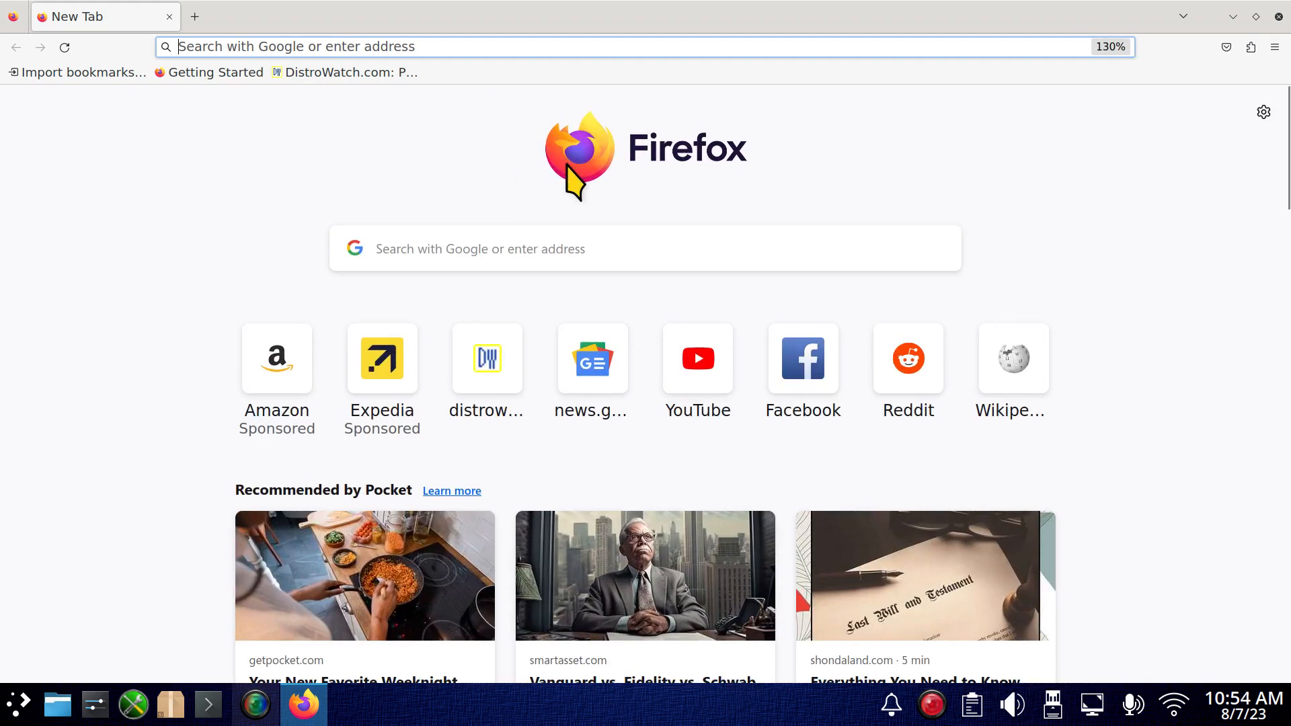
{"action": "scroll", "coordinate": [1098, 173], "scroll_direction": "down", "scroll_amount": 8}
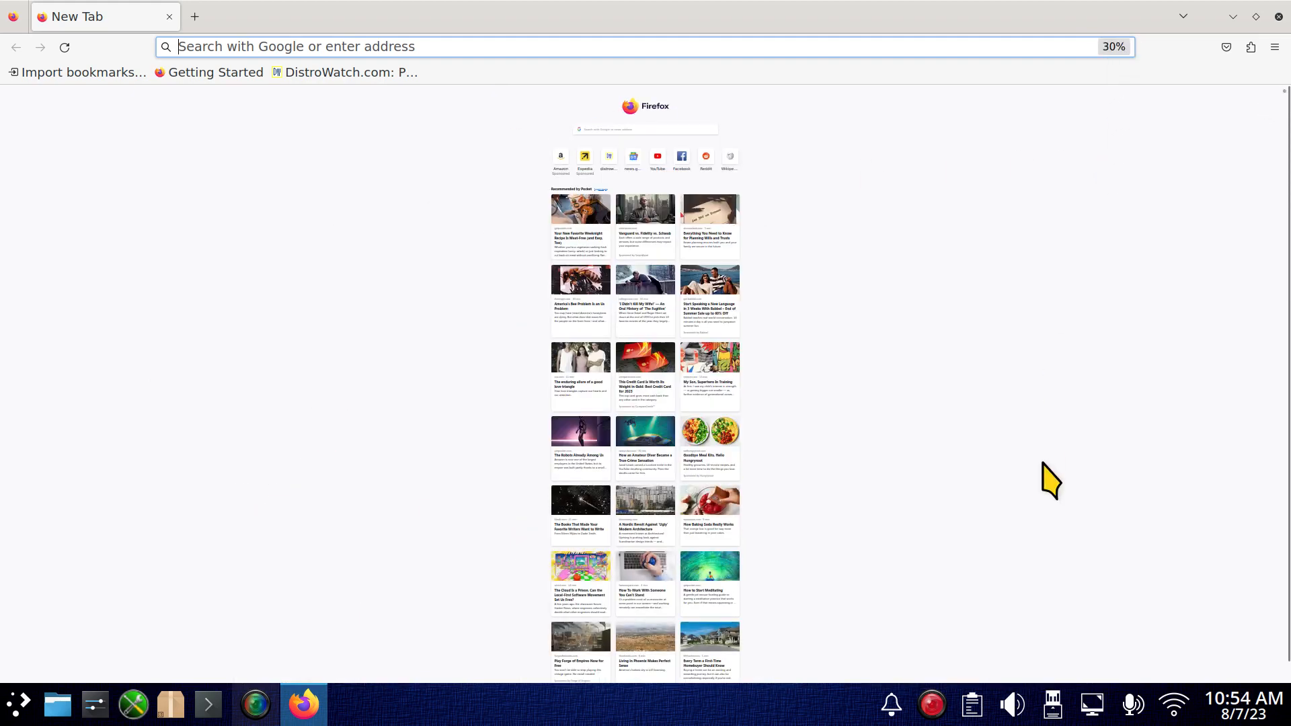
{"action": "scroll", "coordinate": [975, 434], "scroll_direction": "up", "scroll_amount": 10}
{"action": "scroll", "coordinate": [968, 408], "scroll_direction": "up", "scroll_amount": 3}
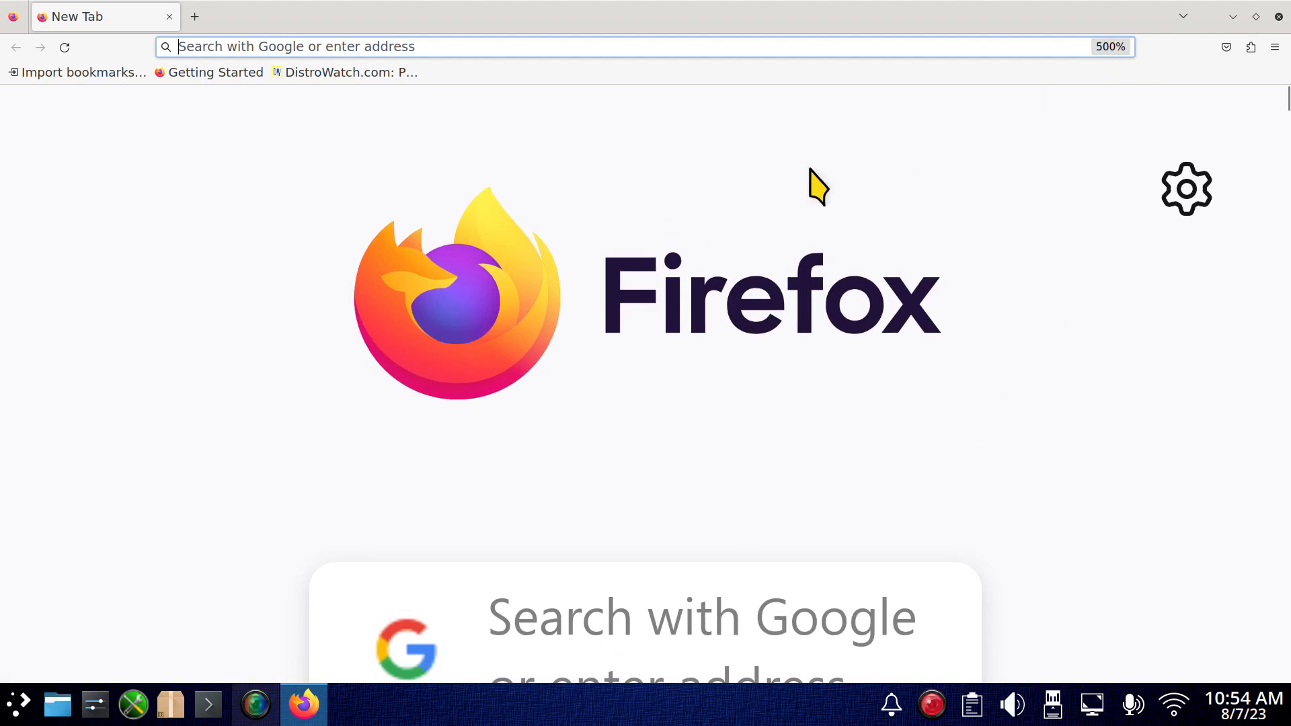
{"action": "scroll", "coordinate": [714, 266], "scroll_direction": "down", "scroll_amount": 5}
{"action": "scroll", "coordinate": [713, 249], "scroll_direction": "down", "scroll_amount": 6}
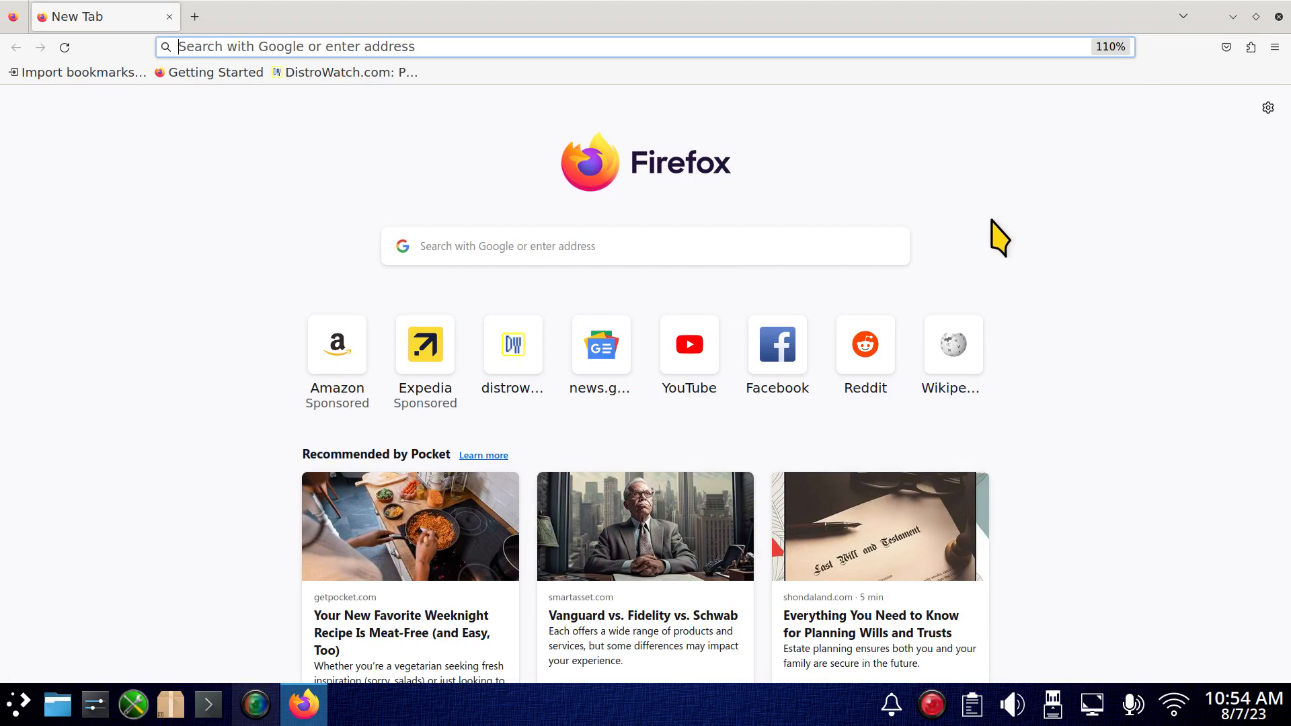
{"action": "scroll", "coordinate": [1002, 235], "scroll_direction": "down", "scroll_amount": 5}
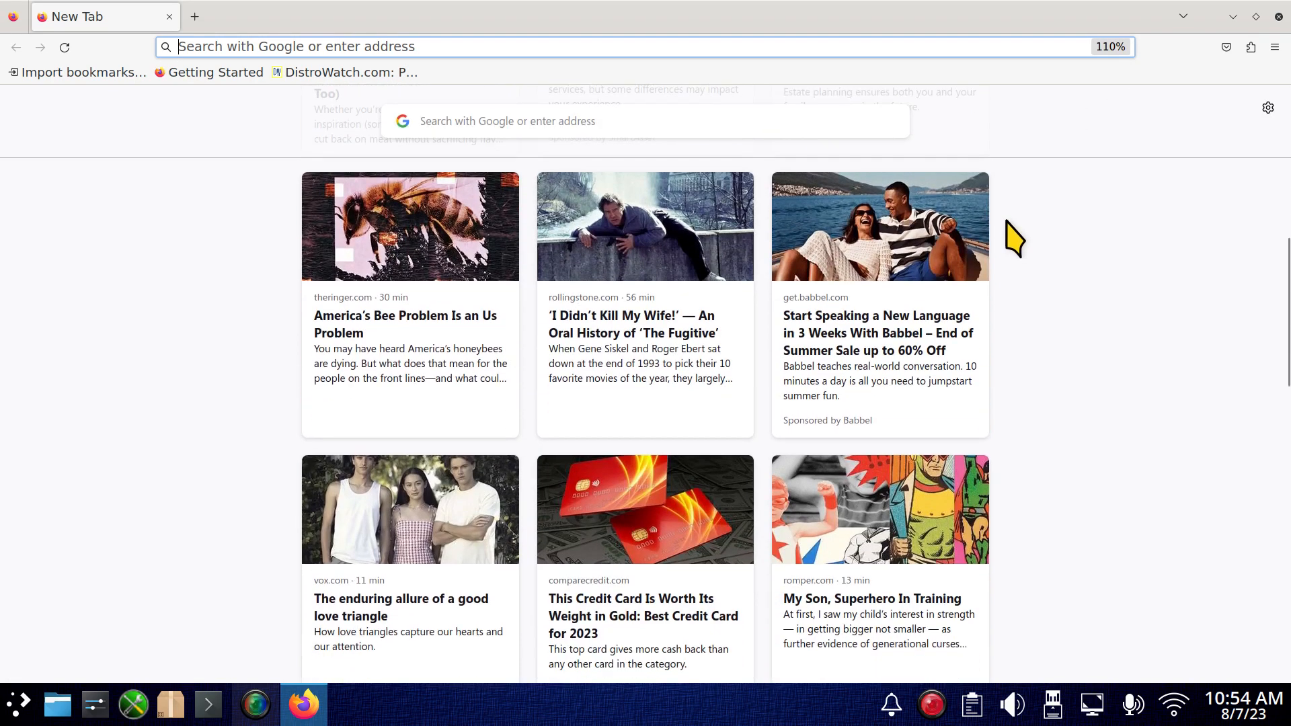
Search the web for "google news" from the new tab page and open the Google News site.
{"action": "scroll", "coordinate": [1019, 385], "scroll_direction": "up", "scroll_amount": 5}
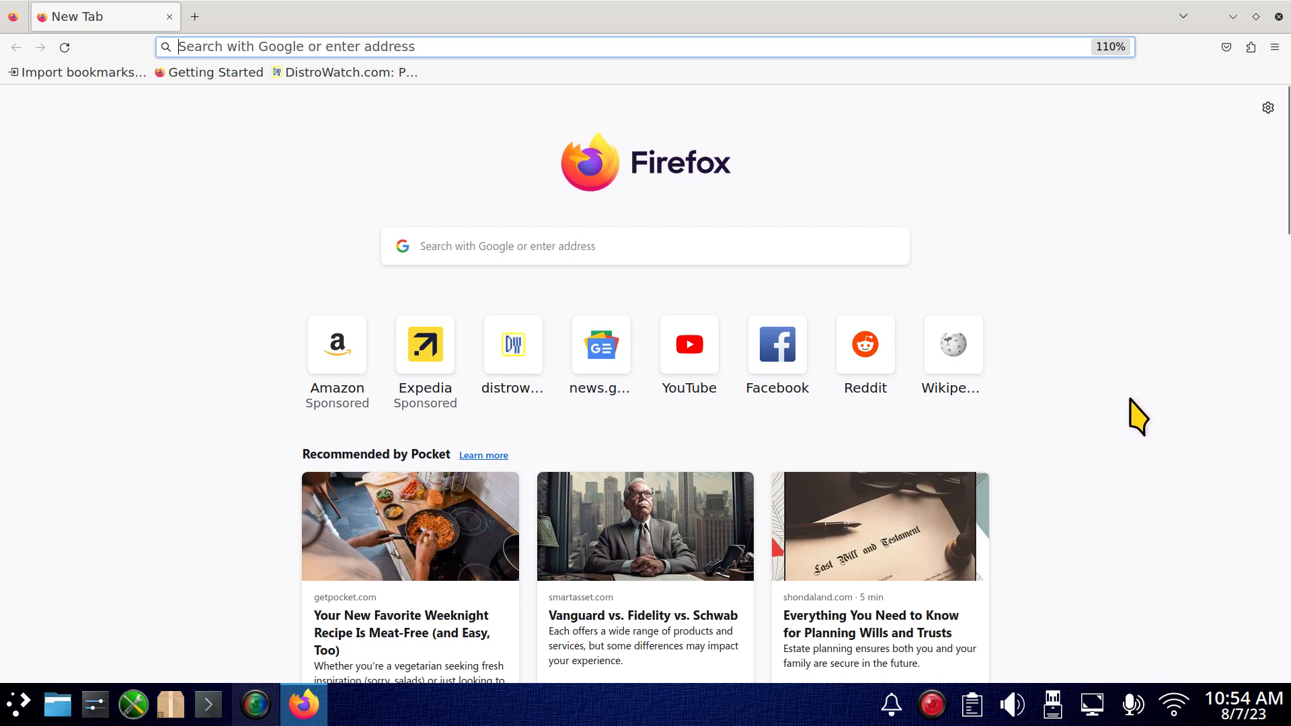
{"action": "left_click", "coordinate": [1139, 420]}
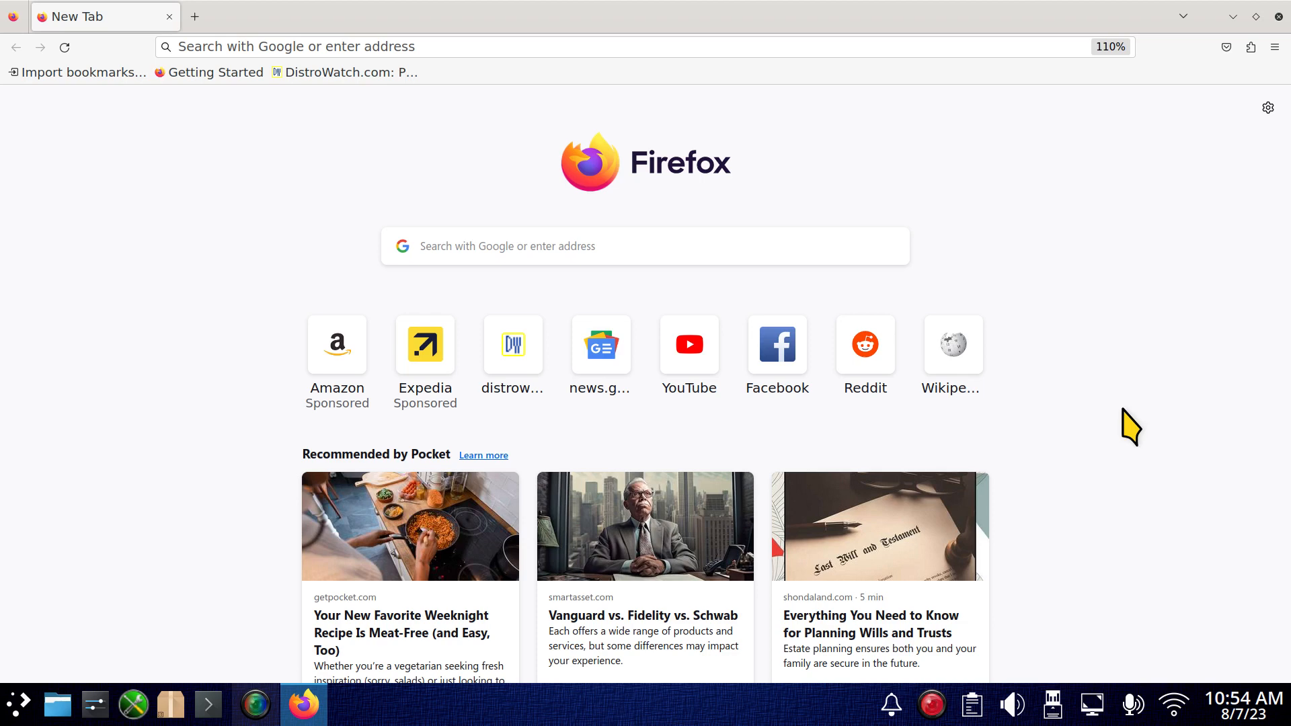
{"action": "left_click", "coordinate": [468, 255]}
{"action": "type", "text": "g"}
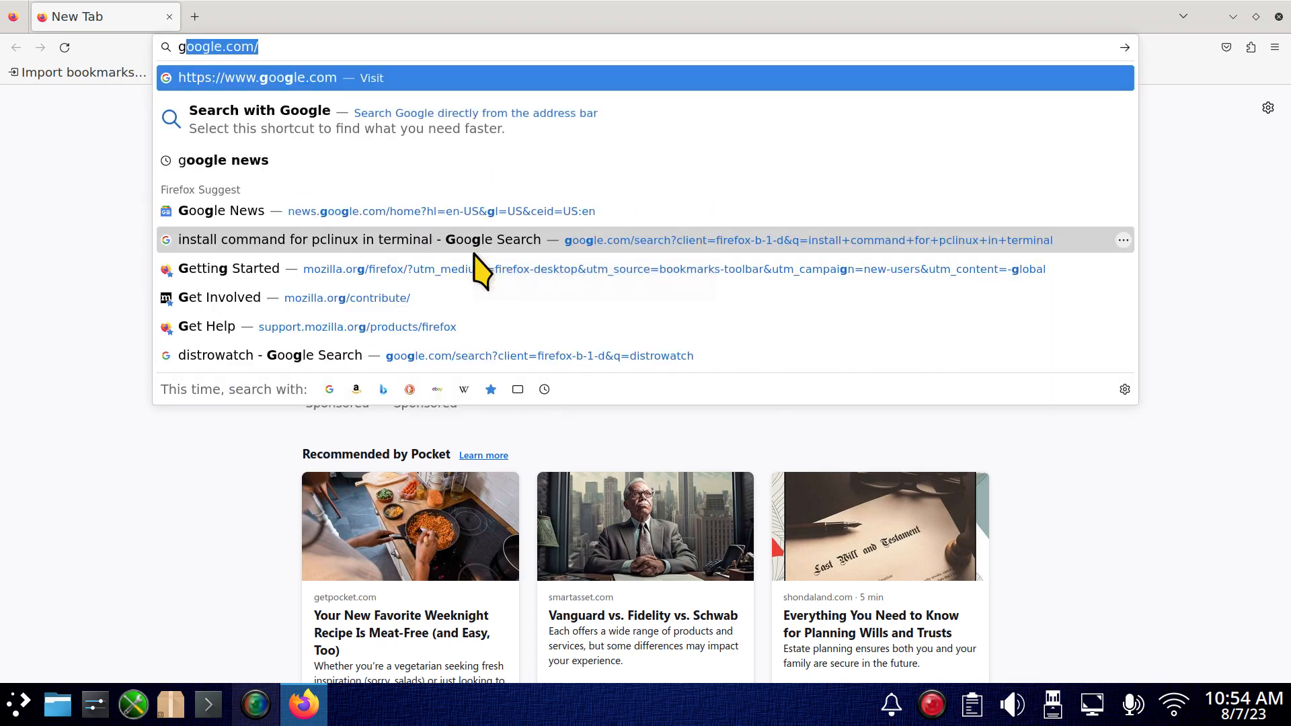
{"action": "type", "text": "oogle "}
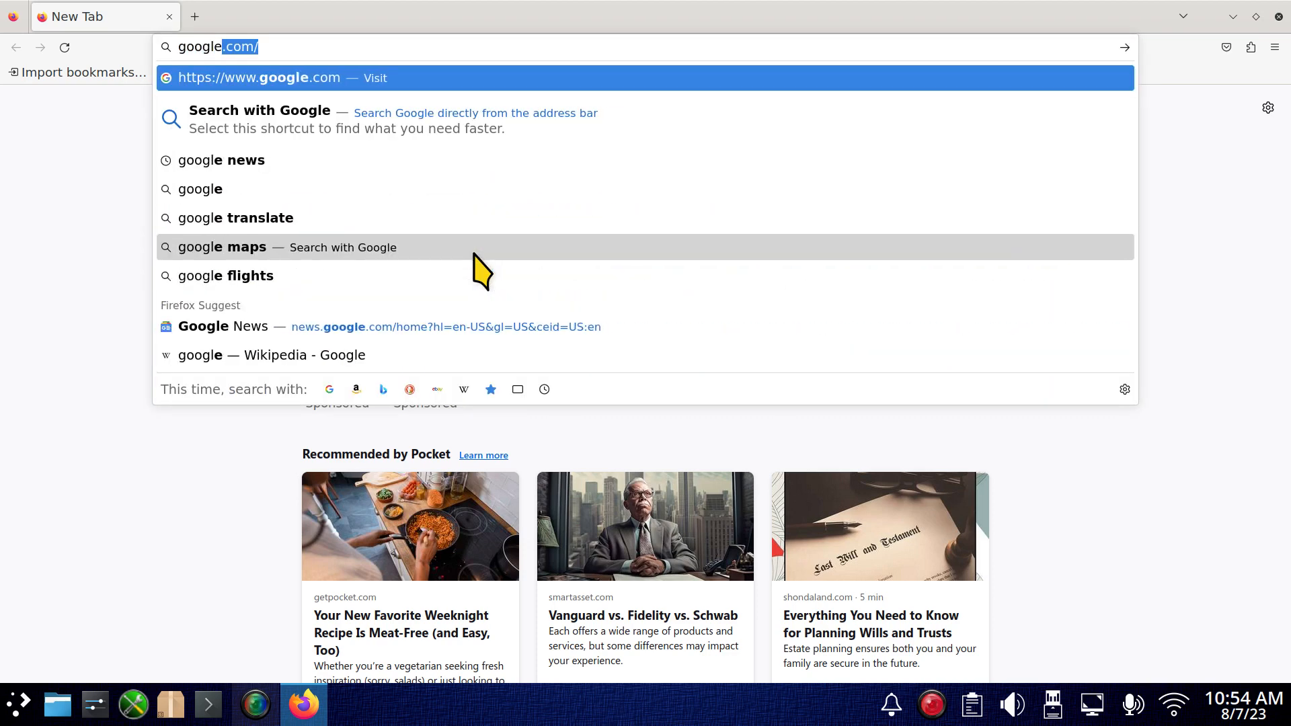
{"action": "type", "text": "news"}
{"action": "key", "text": "Return"}
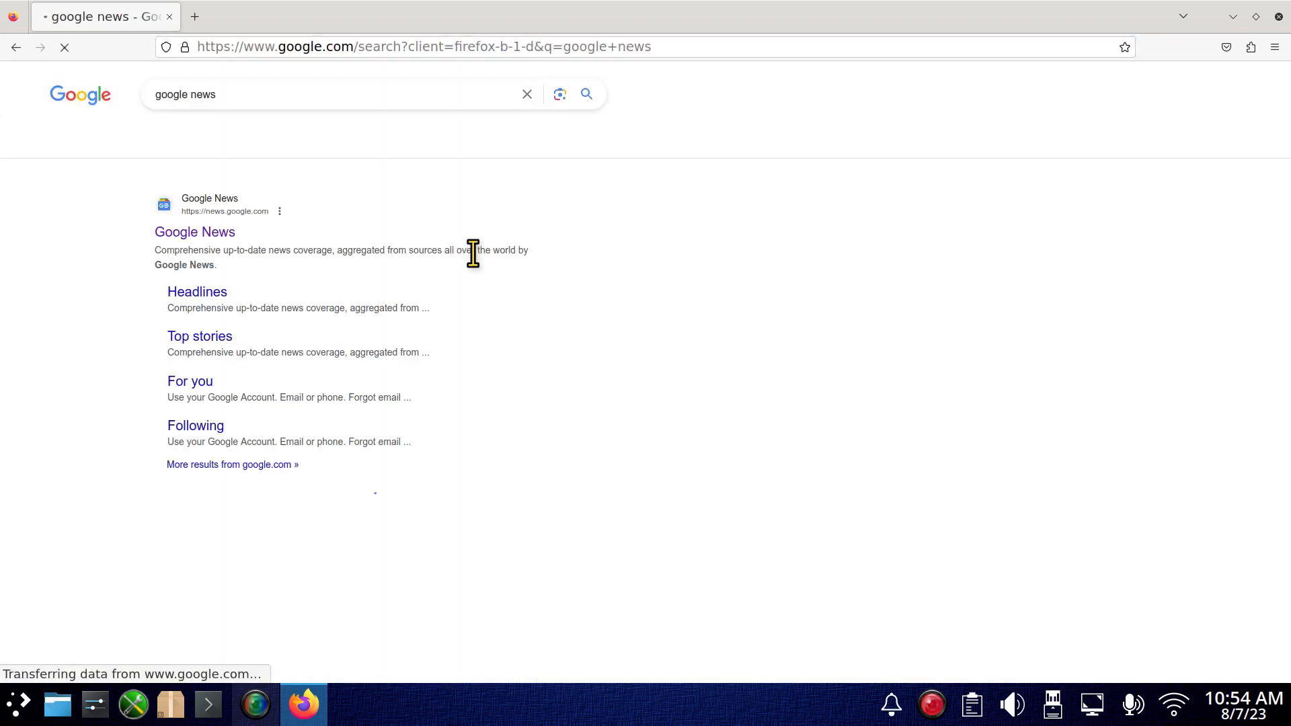
{"action": "left_click", "coordinate": [707, 247]}
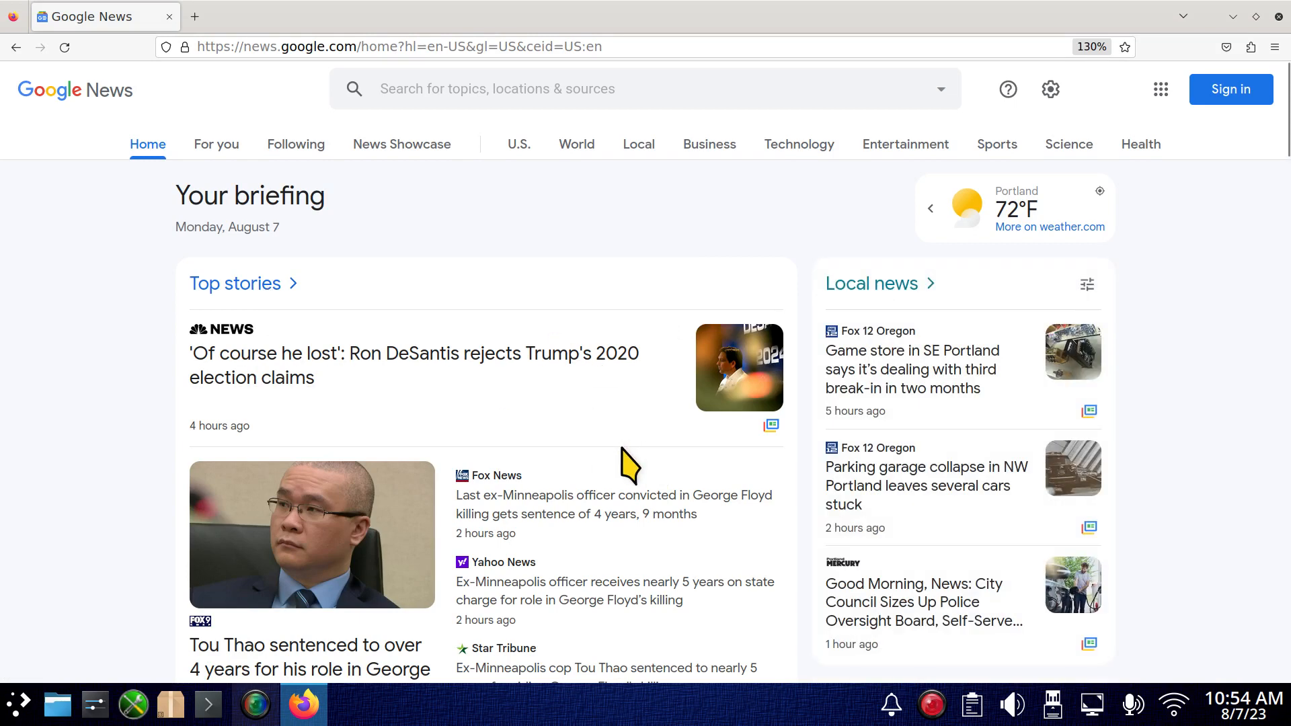
Try smaller and larger page zoom levels on the Google News home page and settle on 140%.
{"action": "scroll", "coordinate": [630, 465], "scroll_direction": "down", "scroll_amount": 3}
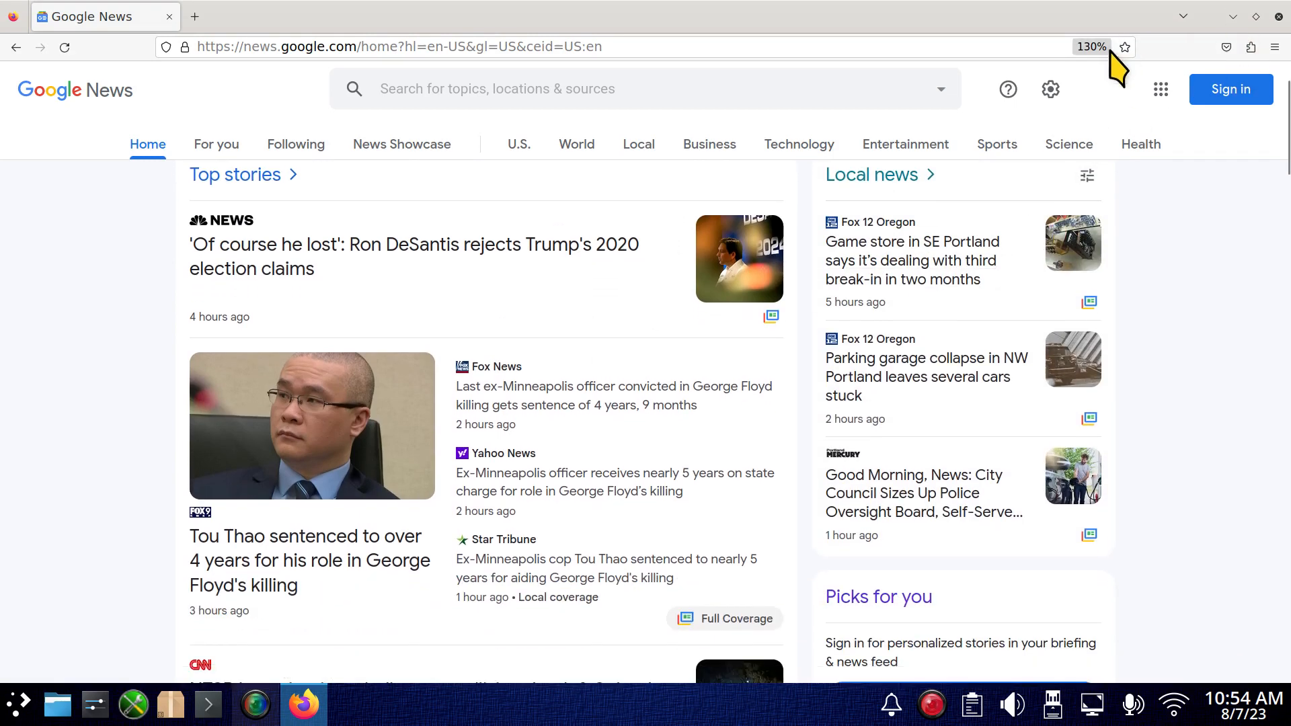
{"action": "key", "text": "ctrl+minus"}
{"action": "key", "text": "ctrl+minus"}
{"action": "key", "text": "ctrl+minus"}
{"action": "key", "text": "ctrl+minus"}
{"action": "key", "text": "ctrl+minus"}
{"action": "key", "text": "ctrl+minus"}
{"action": "key", "text": "ctrl+minus"}
{"action": "key", "text": "ctrl+minus"}
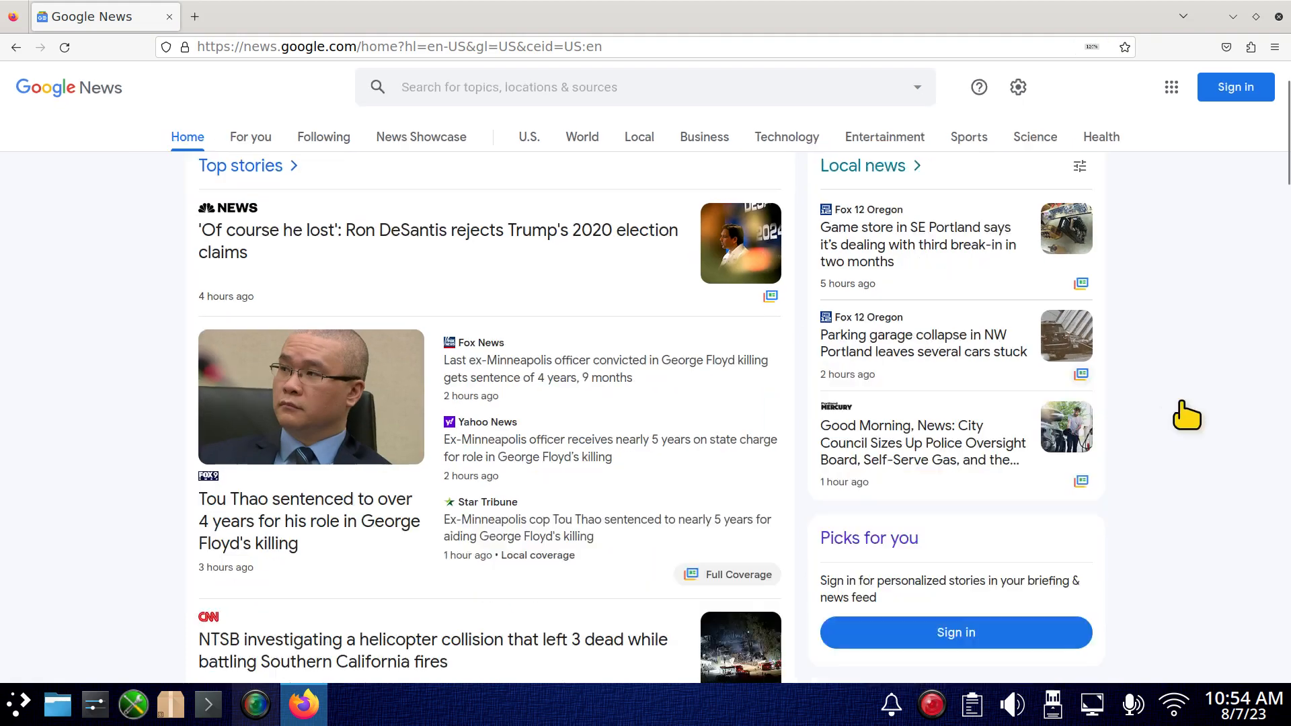
{"action": "key", "text": "ctrl+0"}
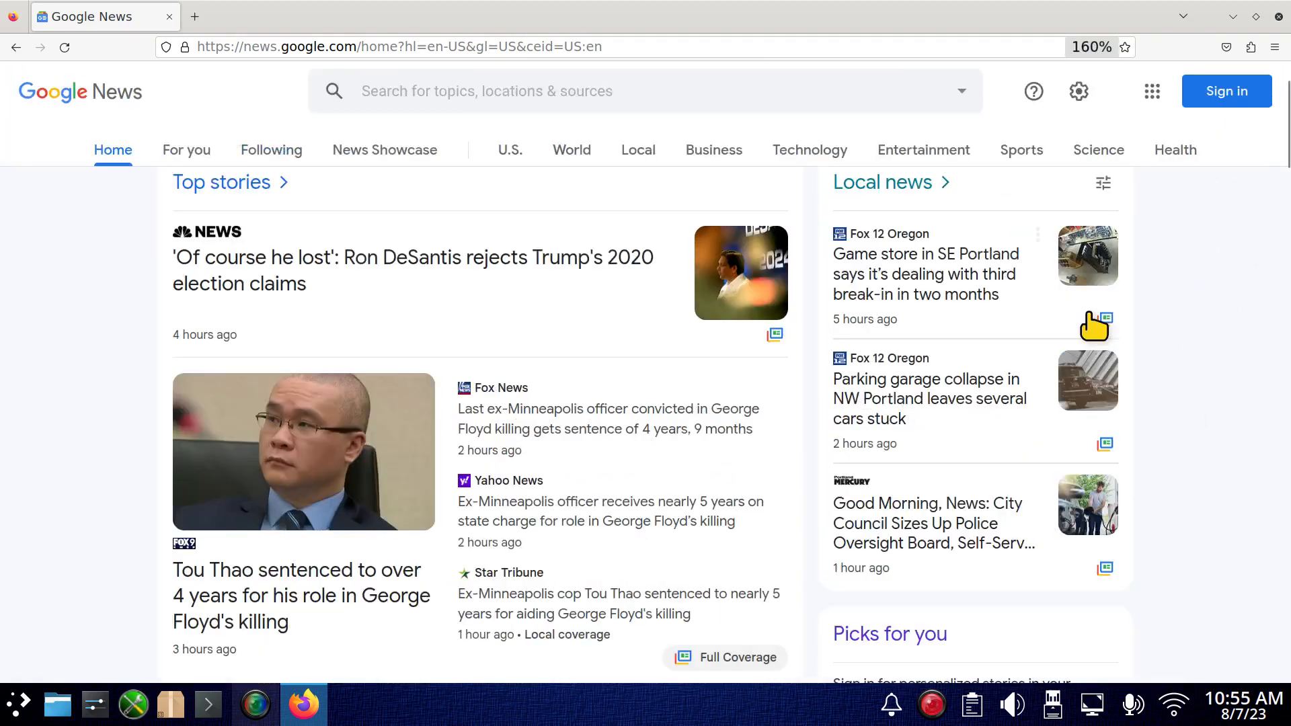
{"action": "key", "text": "ctrl+plus"}
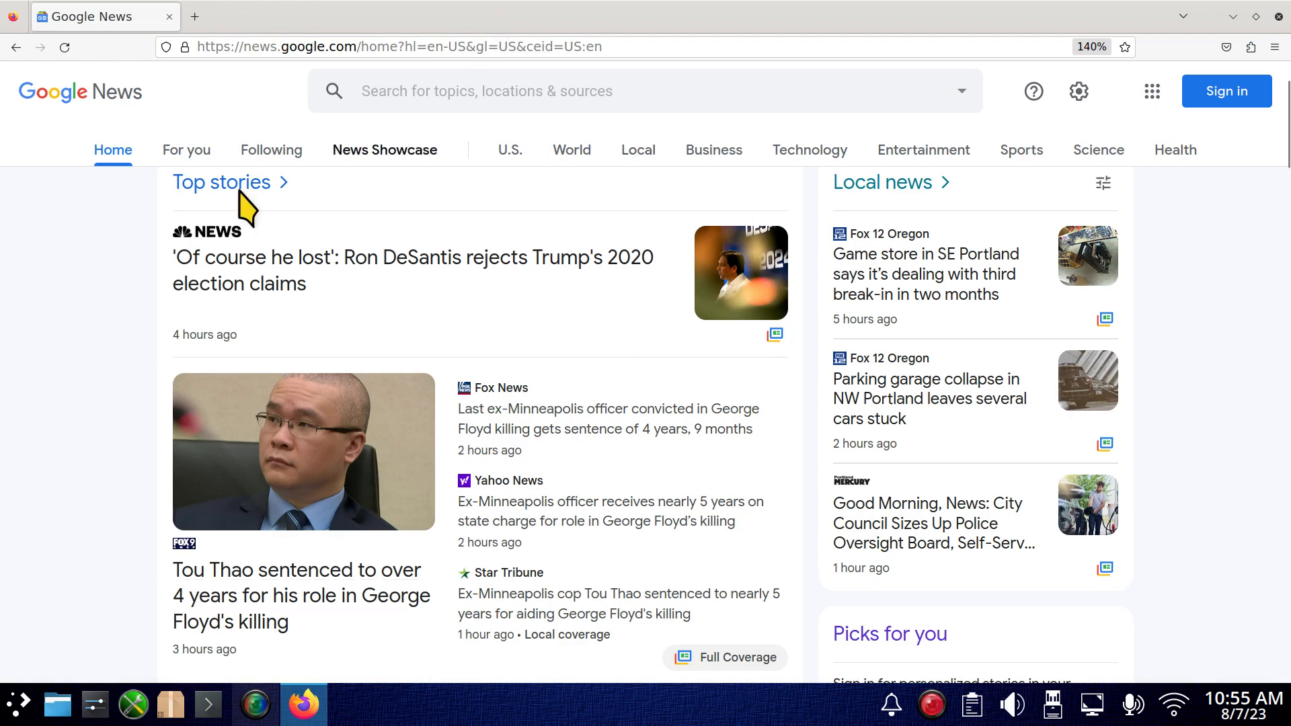
Open the Tesla CFO, Google contact scan, England World Cup and US utilities stories from Google News in separate background tabs.
{"action": "scroll", "coordinate": [628, 444], "scroll_direction": "down", "scroll_amount": 5}
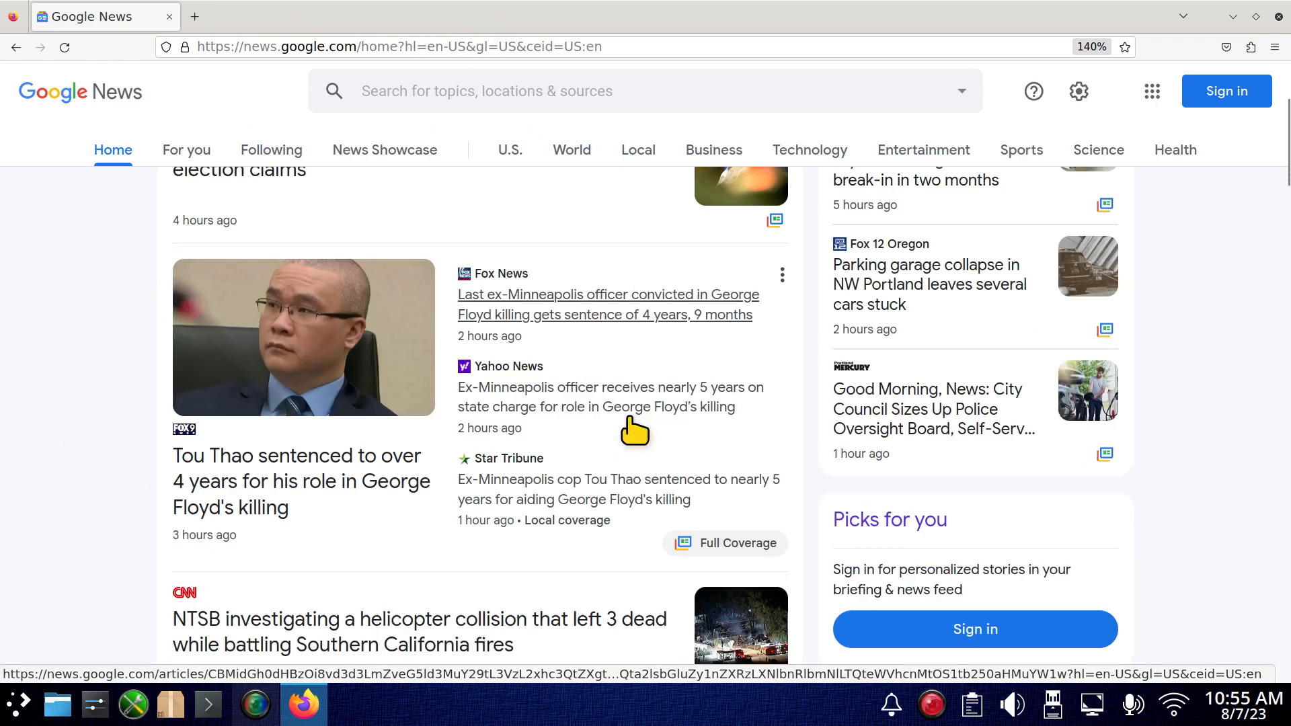
{"action": "scroll", "coordinate": [534, 383], "scroll_direction": "down", "scroll_amount": 4}
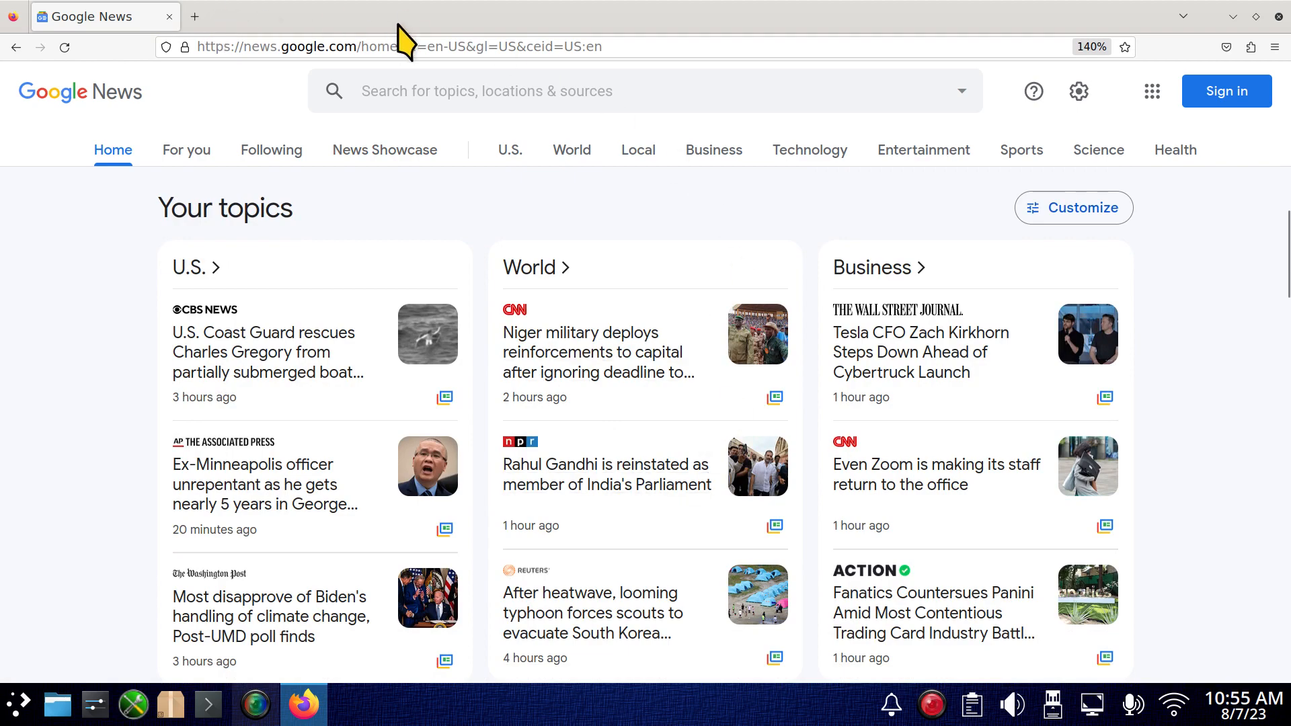
{"action": "middle_click", "coordinate": [894, 371]}
{"action": "scroll", "coordinate": [585, 485], "scroll_direction": "up", "scroll_amount": 2}
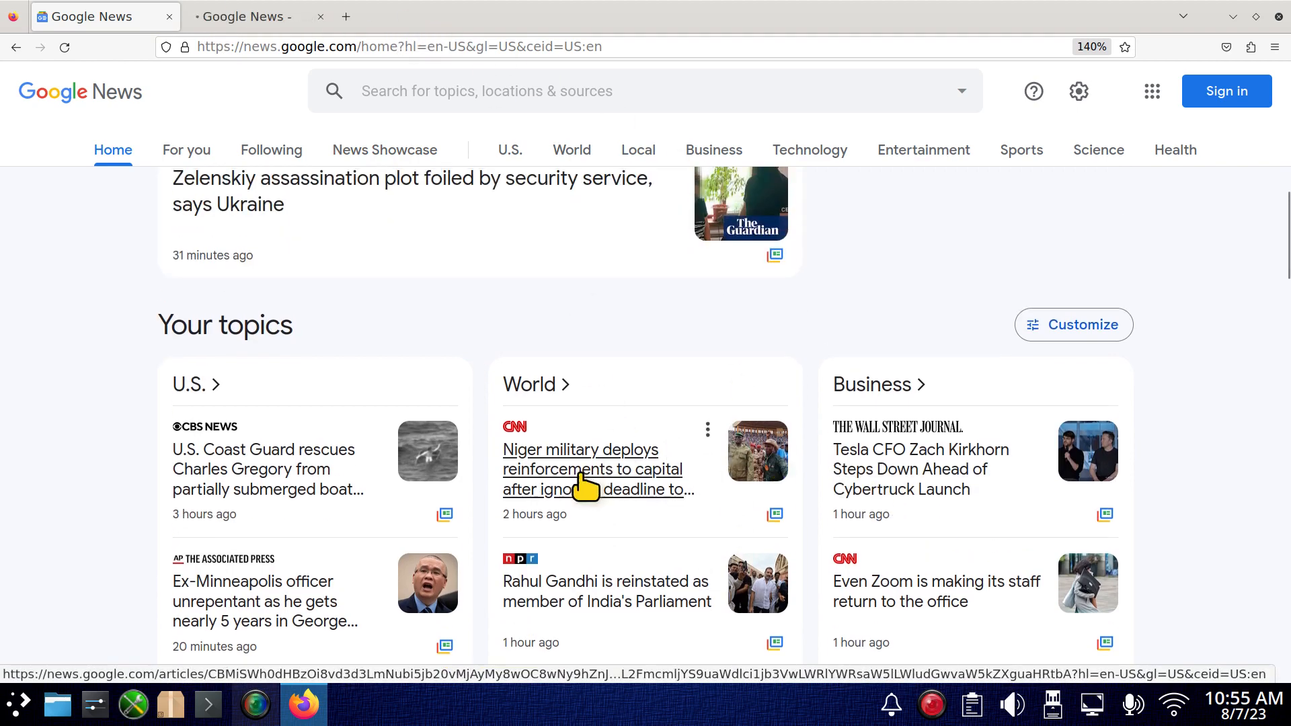
{"action": "scroll", "coordinate": [418, 563], "scroll_direction": "down", "scroll_amount": 8}
{"action": "scroll", "coordinate": [215, 467], "scroll_direction": "down", "scroll_amount": 2}
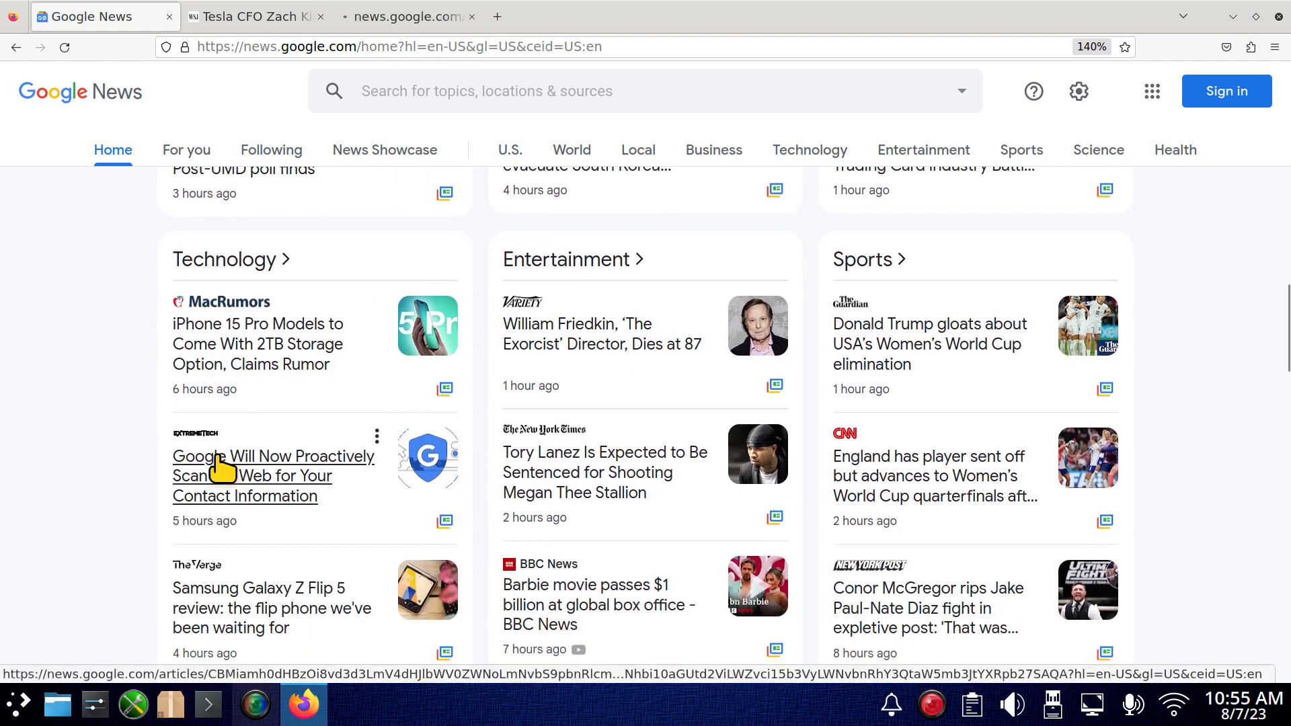
{"action": "middle_click", "coordinate": [237, 479]}
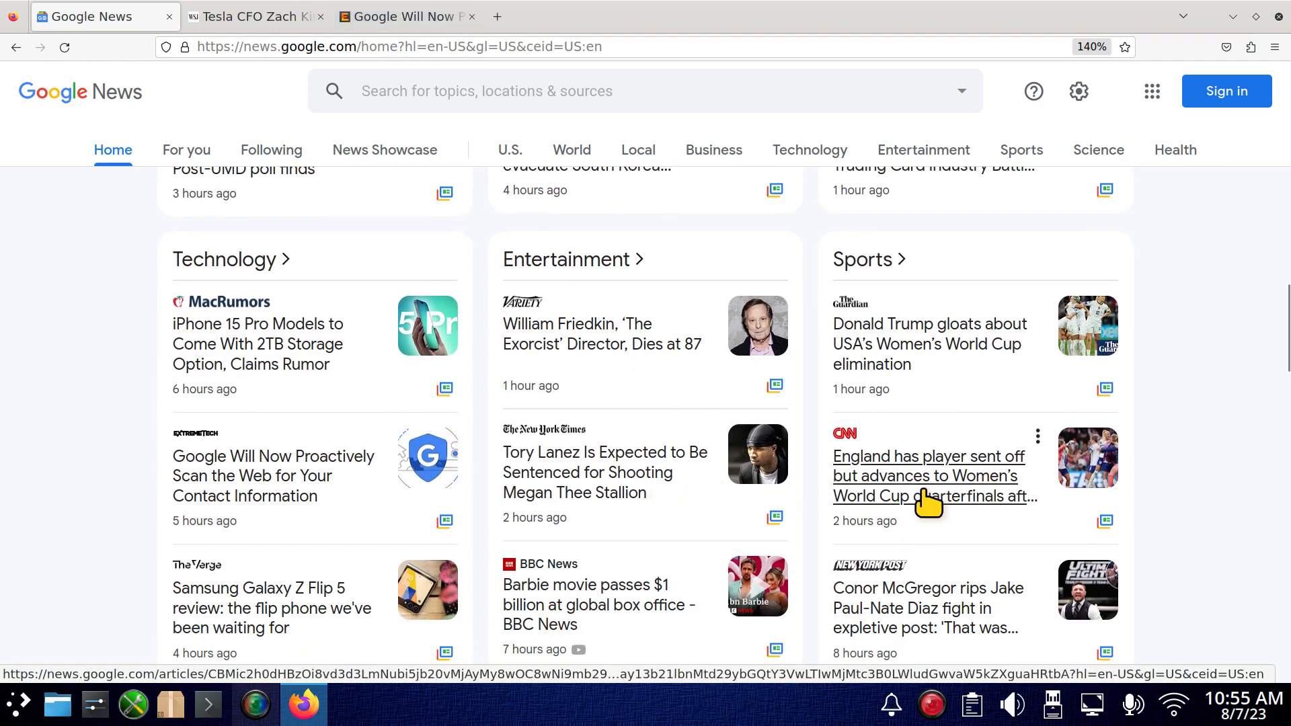
{"action": "scroll", "coordinate": [643, 547], "scroll_direction": "down", "scroll_amount": 15}
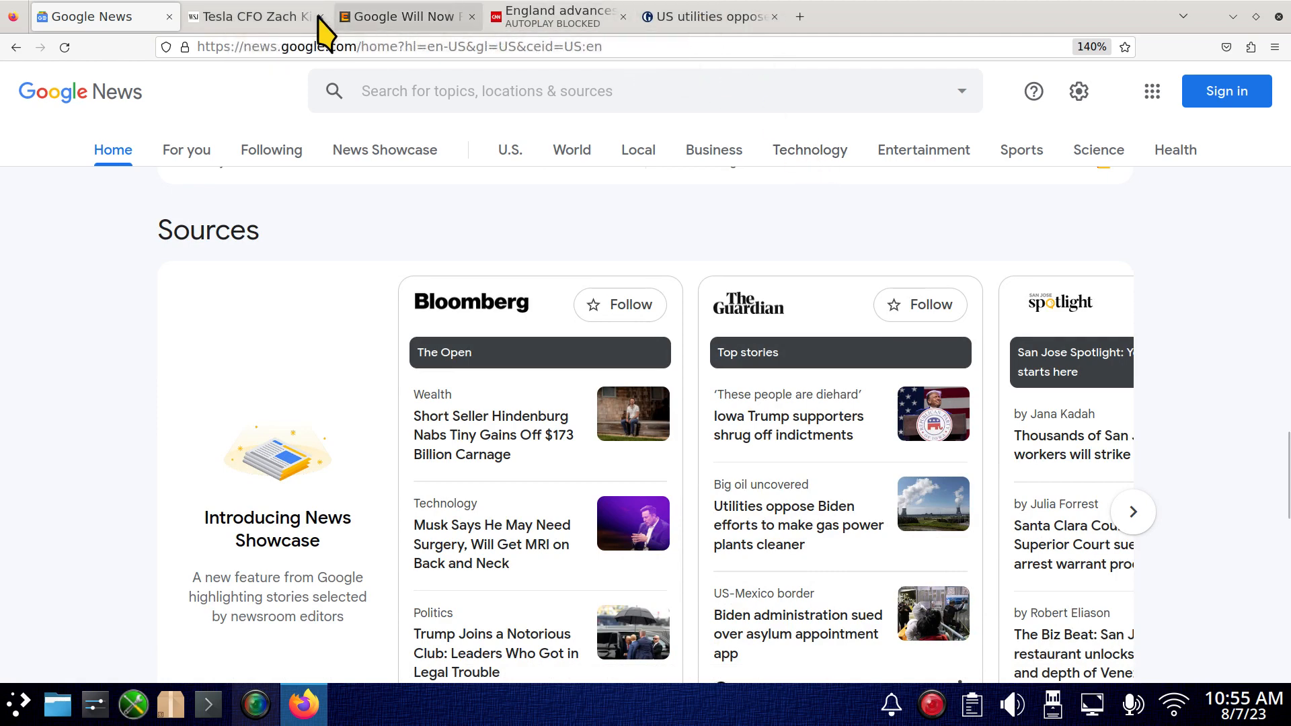
Look at the Wall Street Journal tab, then enlarge the Guardian article on US utilities to 230% zoom and skim it.
{"action": "left_click", "coordinate": [233, 20]}
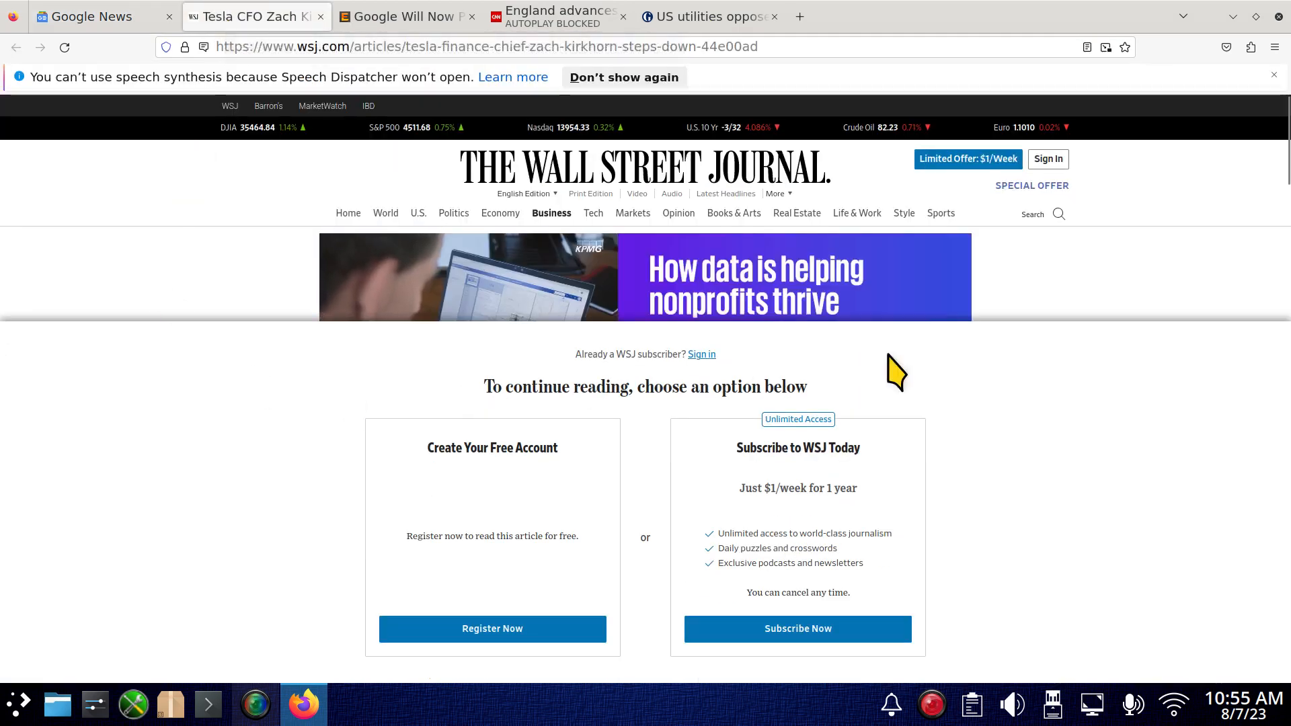
{"action": "left_click", "coordinate": [708, 19]}
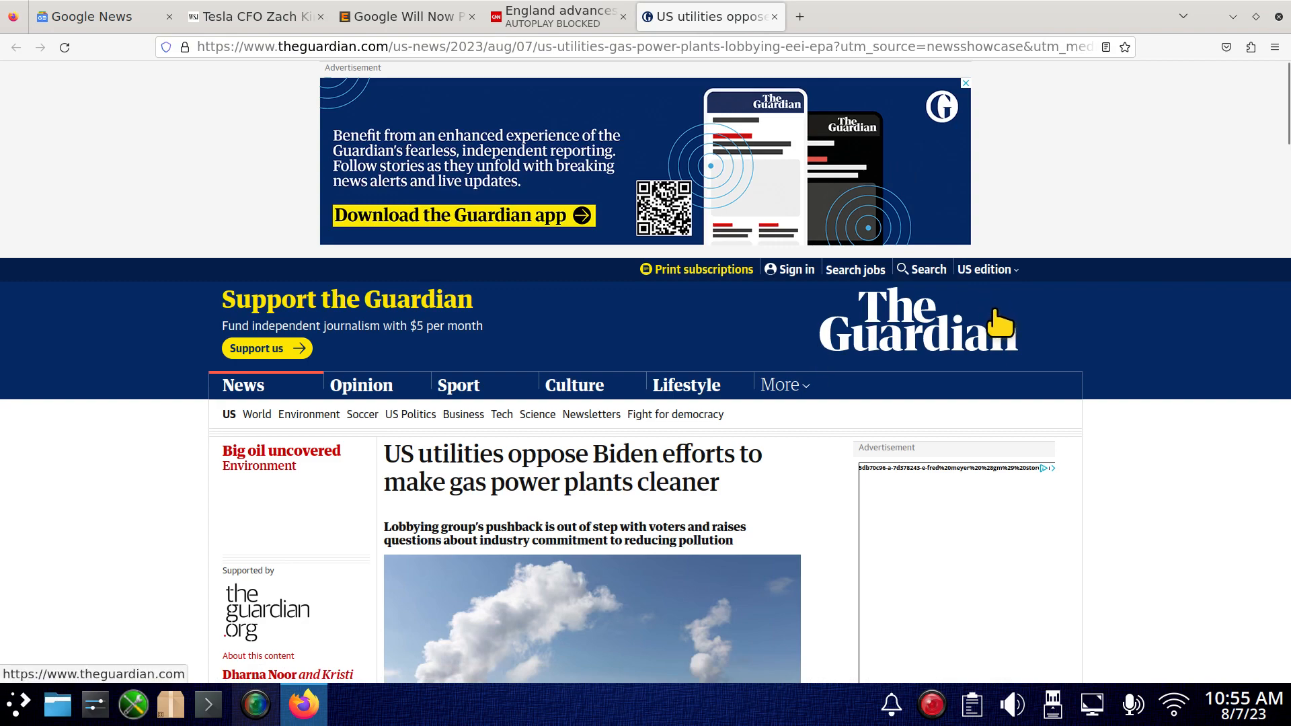
{"action": "scroll", "coordinate": [1033, 358], "scroll_direction": "up", "scroll_amount": 5, "text": "ctrl"}
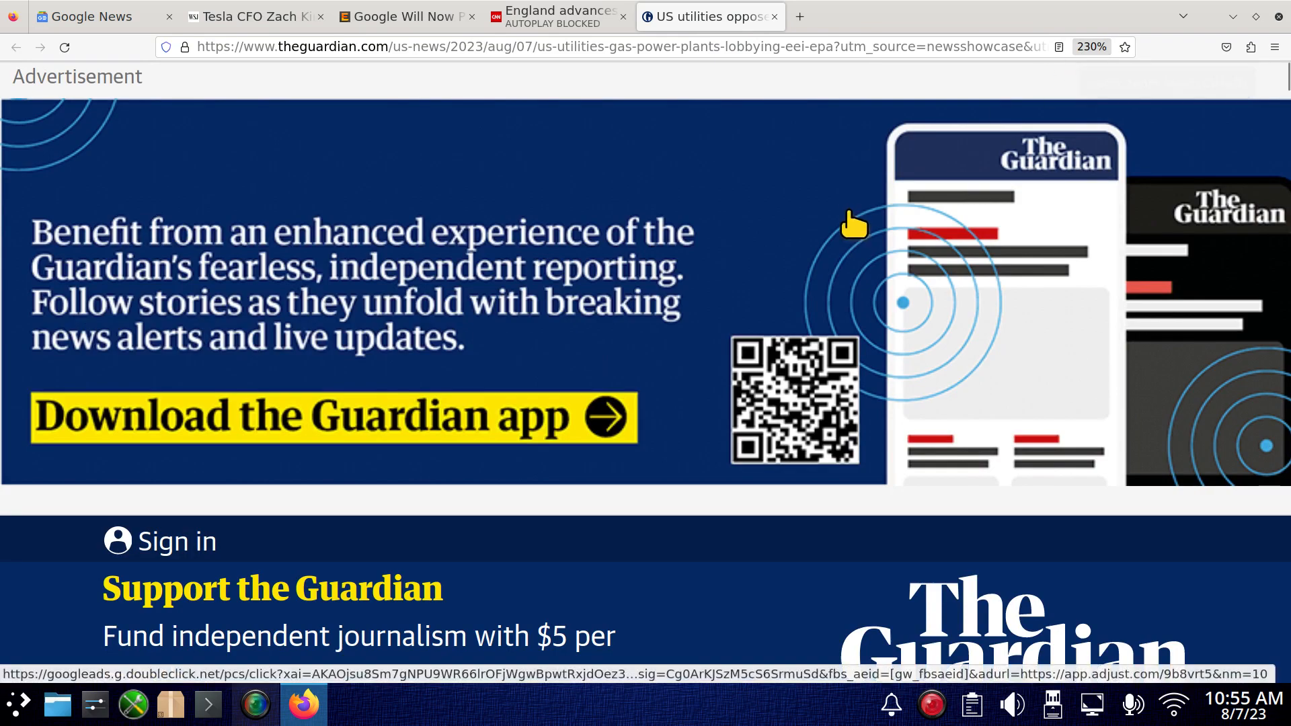
{"action": "scroll", "coordinate": [849, 211], "scroll_direction": "down", "scroll_amount": 10}
{"action": "scroll", "coordinate": [850, 211], "scroll_direction": "up", "scroll_amount": 10}
{"action": "scroll", "coordinate": [850, 211], "scroll_direction": "down", "scroll_amount": 5}
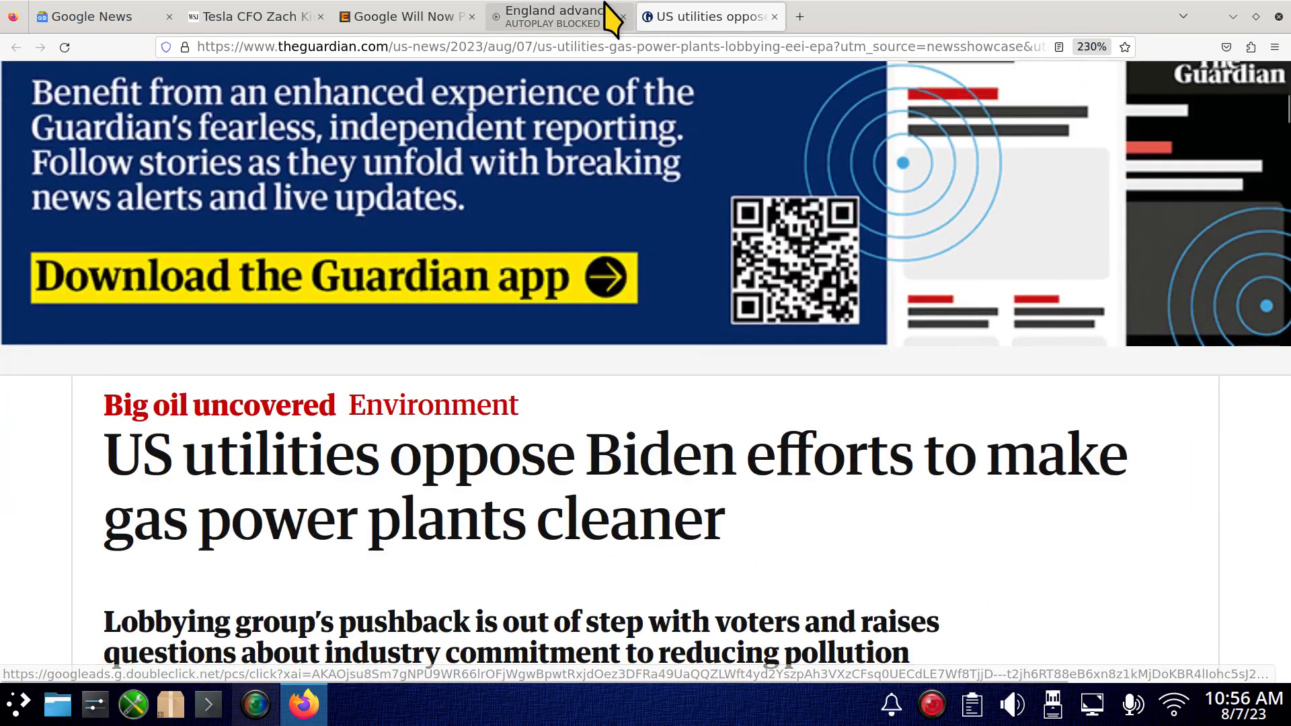
Shrink the CNN England article to 30% zoom, skim it, and compare its page size with the Guardian tab.
{"action": "left_click", "coordinate": [575, 17]}
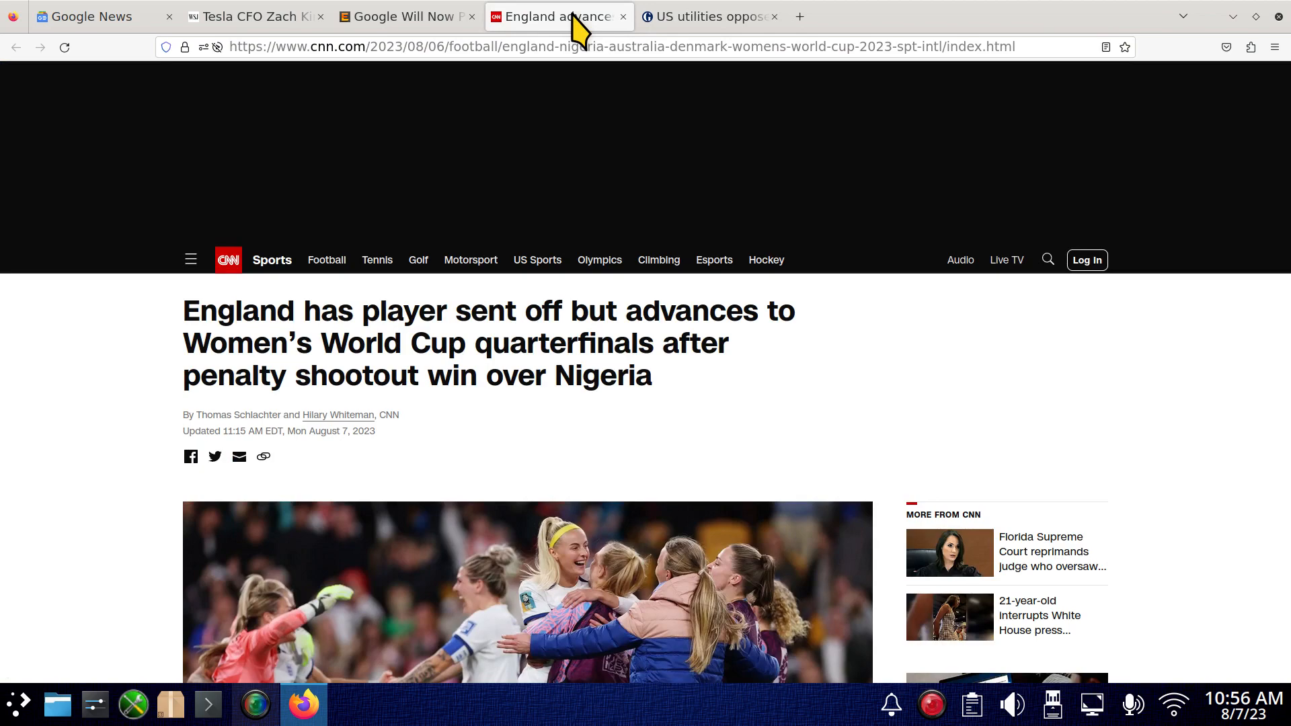
{"action": "scroll", "coordinate": [784, 229], "scroll_direction": "down", "scroll_amount": 5}
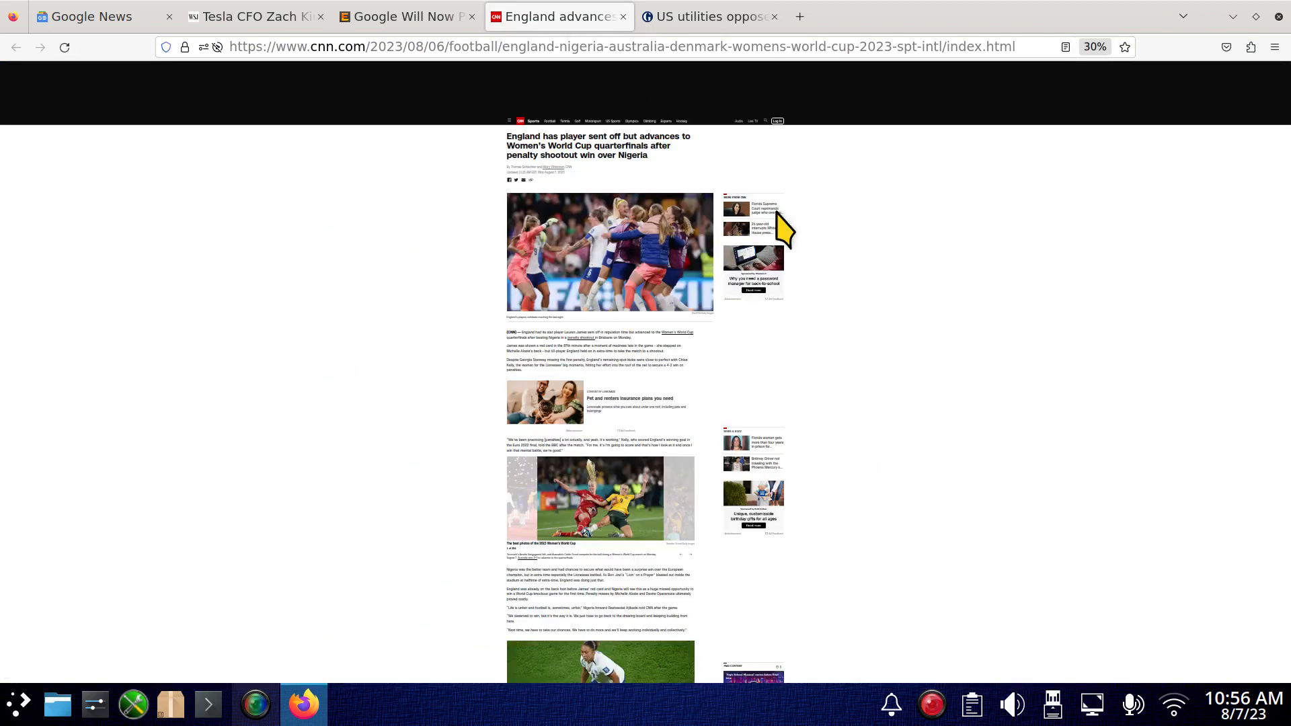
{"action": "scroll", "coordinate": [853, 251], "scroll_direction": "down", "scroll_amount": 5}
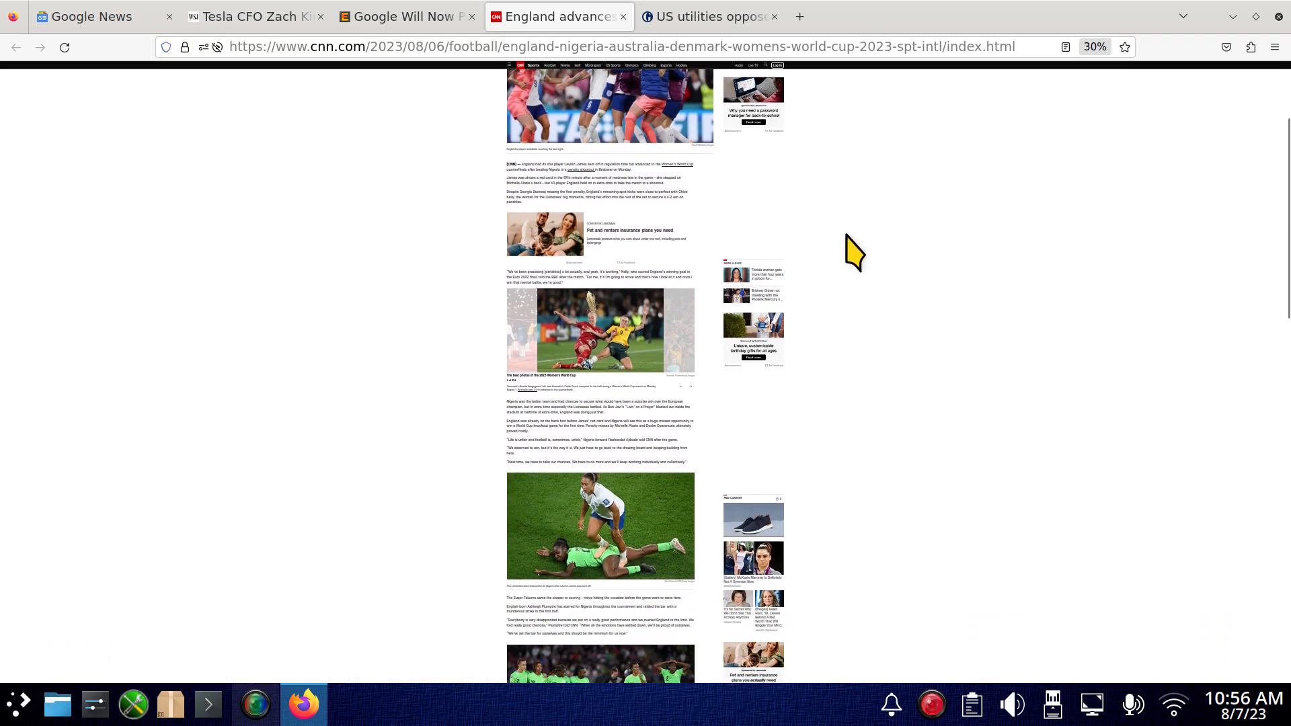
{"action": "scroll", "coordinate": [994, 279], "scroll_direction": "up", "scroll_amount": 5}
{"action": "left_click", "coordinate": [713, 17]}
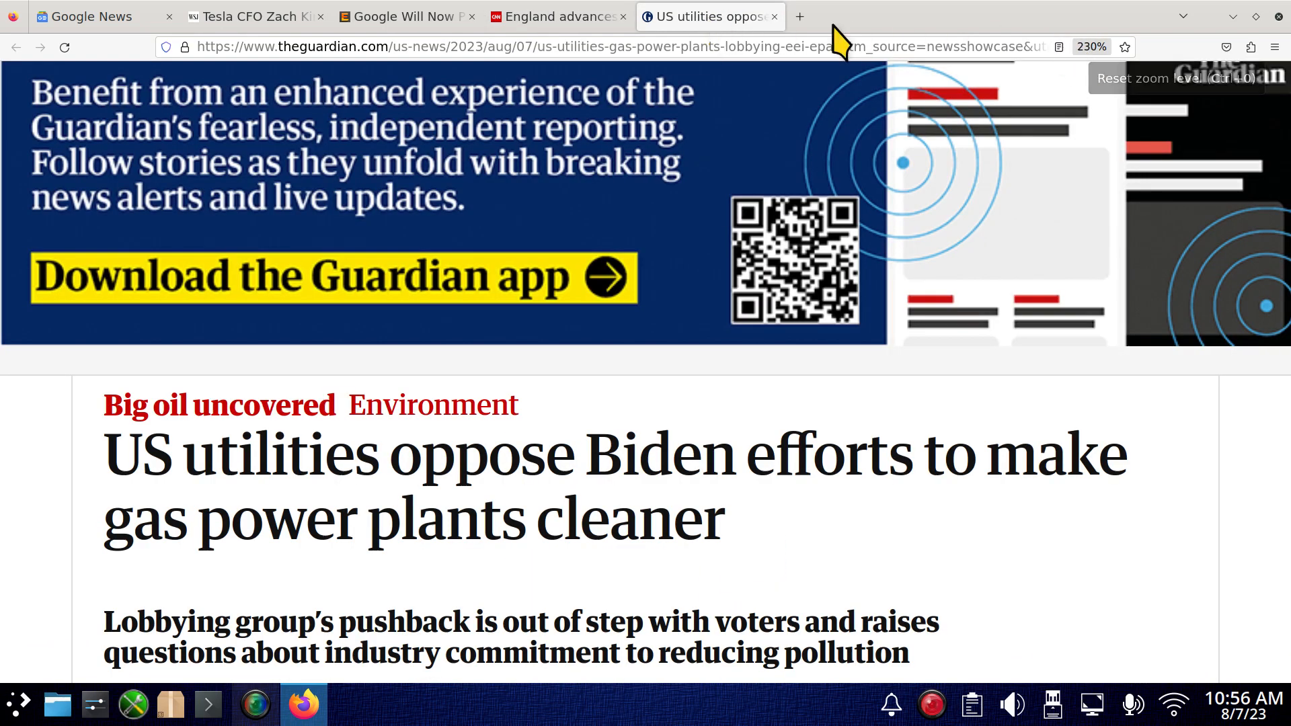
{"action": "left_click", "coordinate": [569, 20]}
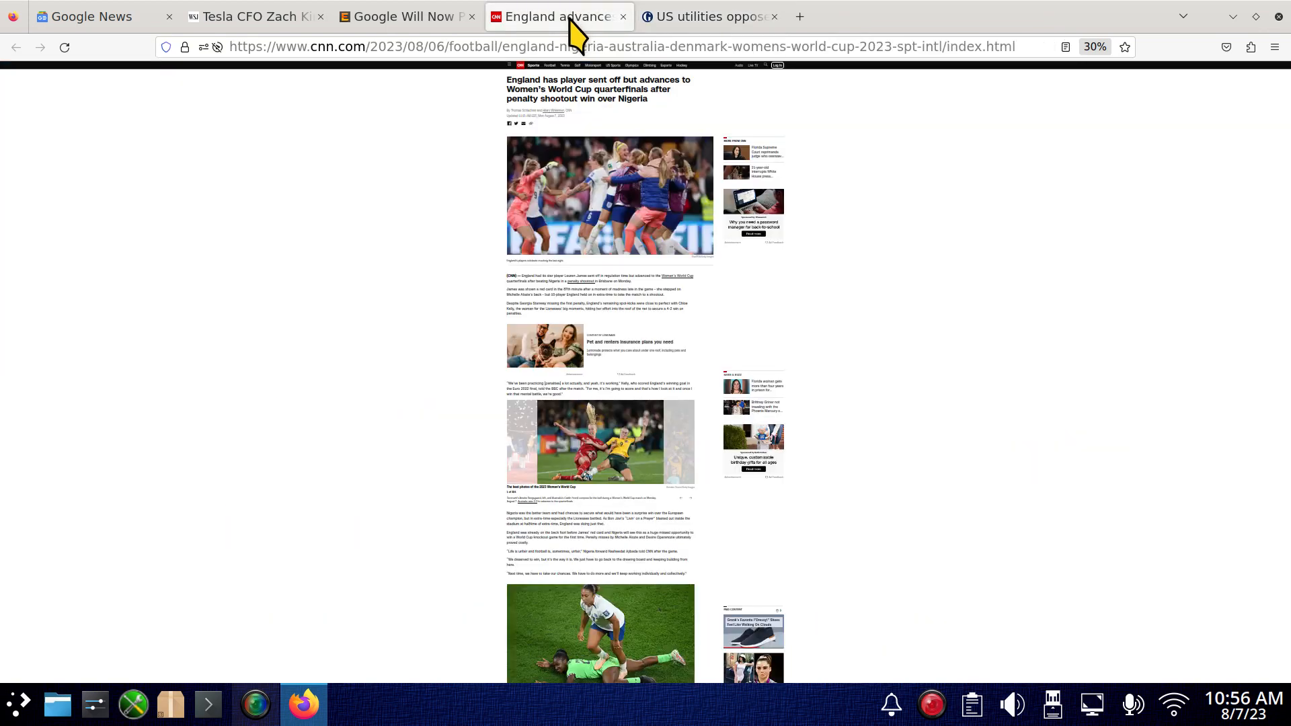
Reduce the ExtremeTech article on Google's contact scan to 40% zoom, and enlarge it to 110%.
{"action": "left_click", "coordinate": [389, 20]}
{"action": "scroll", "coordinate": [359, 235], "scroll_direction": "down", "scroll_amount": 5, "text": "ctrl"}
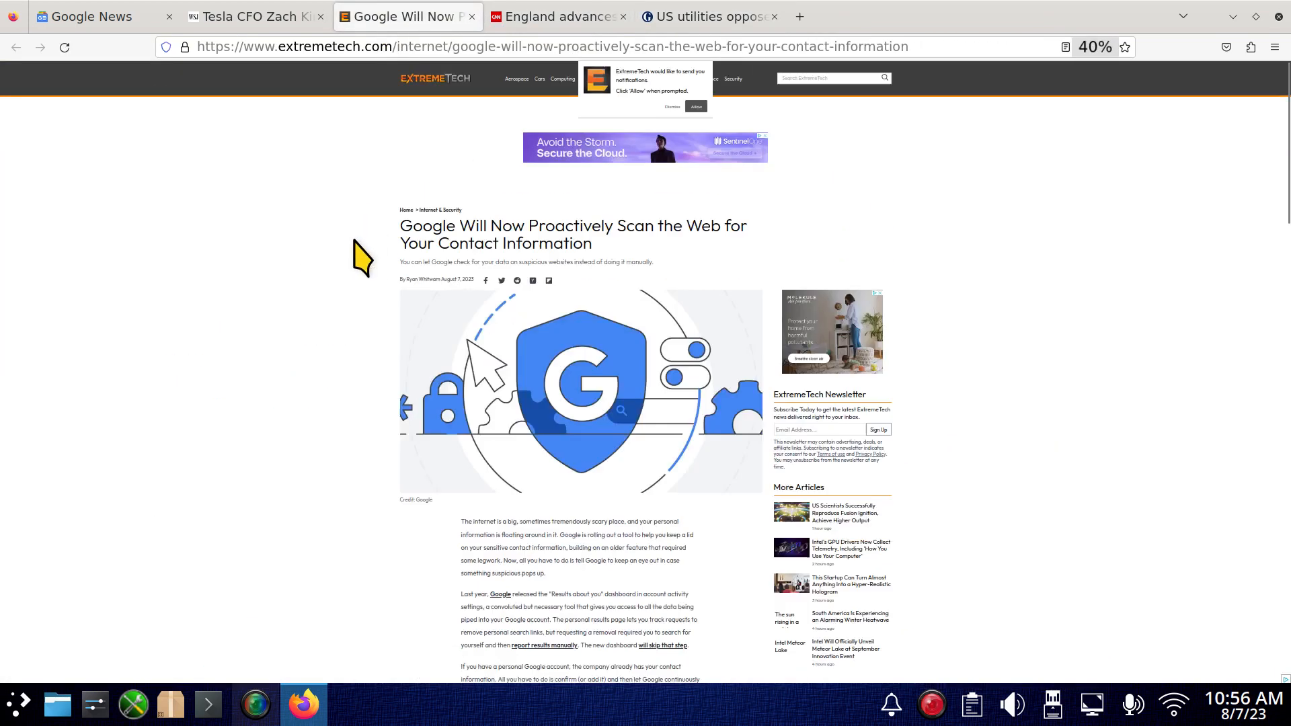
{"action": "scroll", "coordinate": [356, 237], "scroll_direction": "up", "scroll_amount": 6, "text": "ctrl"}
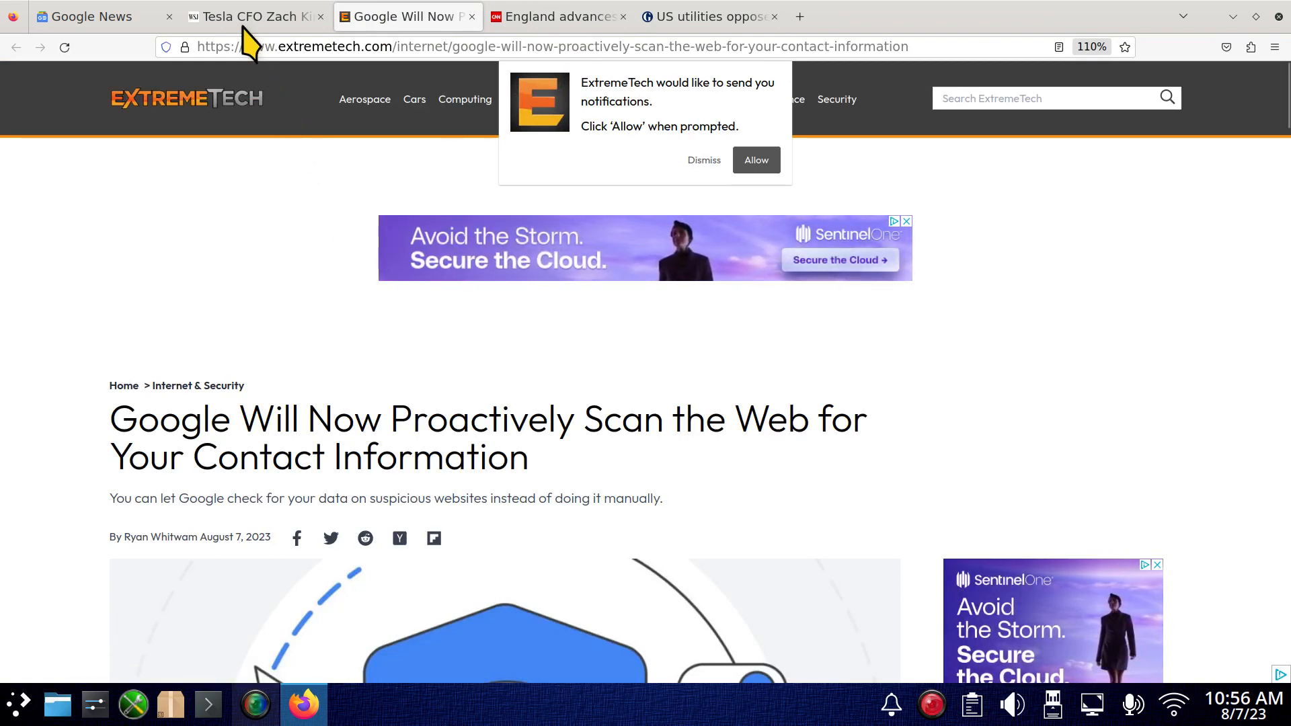
Revisit the Google News tab, and read down through the enlarged Guardian article on US utilities.
{"action": "left_click", "coordinate": [123, 21]}
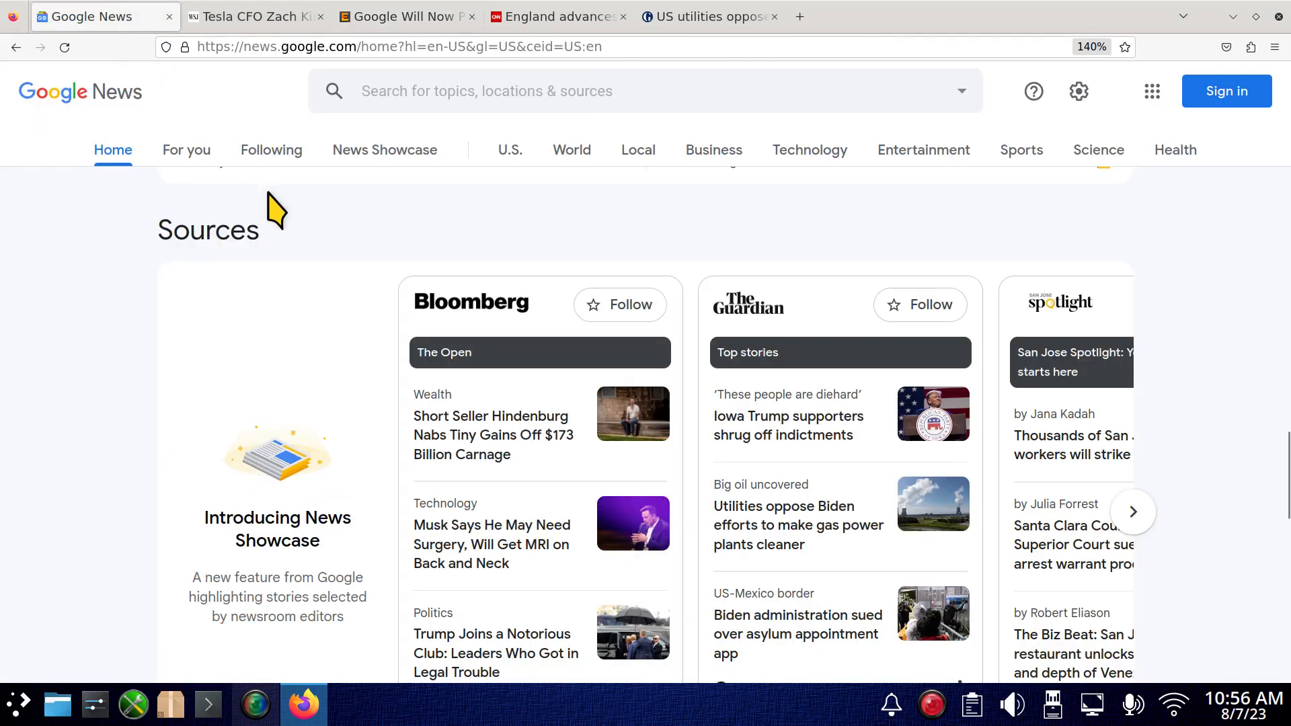
{"action": "left_click", "coordinate": [743, 20]}
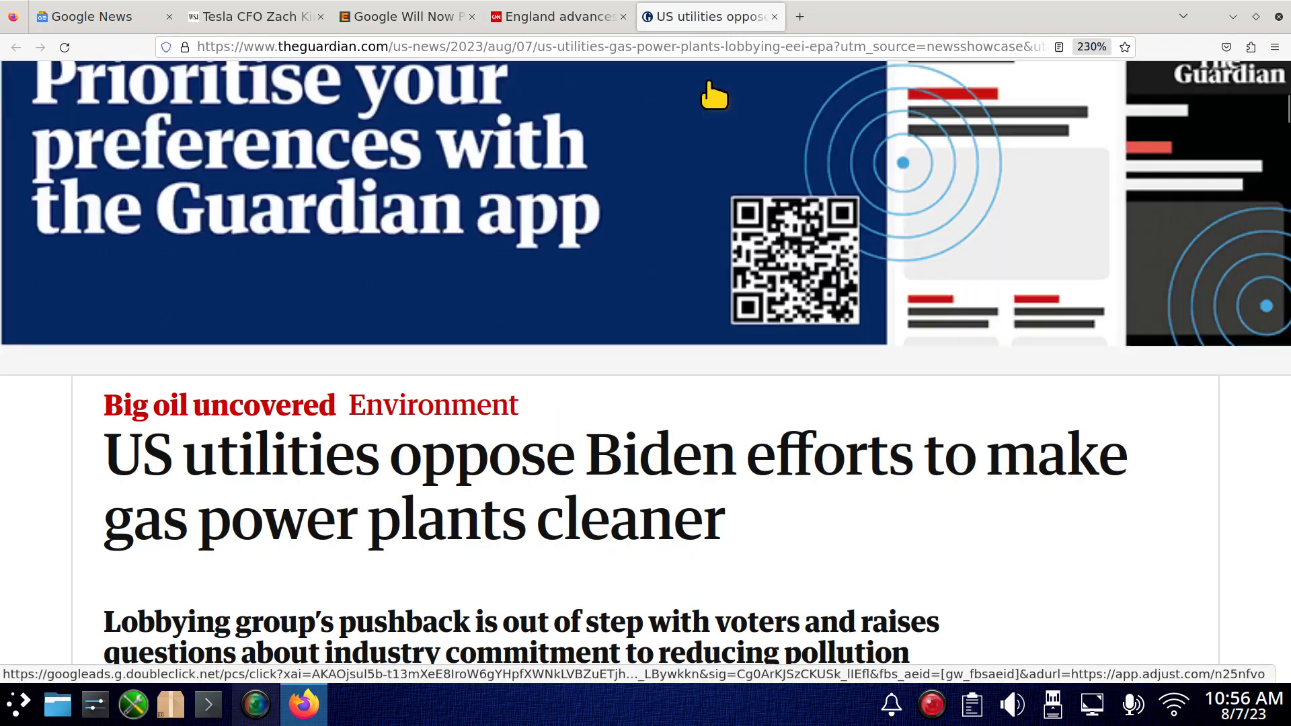
{"action": "scroll", "coordinate": [686, 190], "scroll_direction": "down", "scroll_amount": 5}
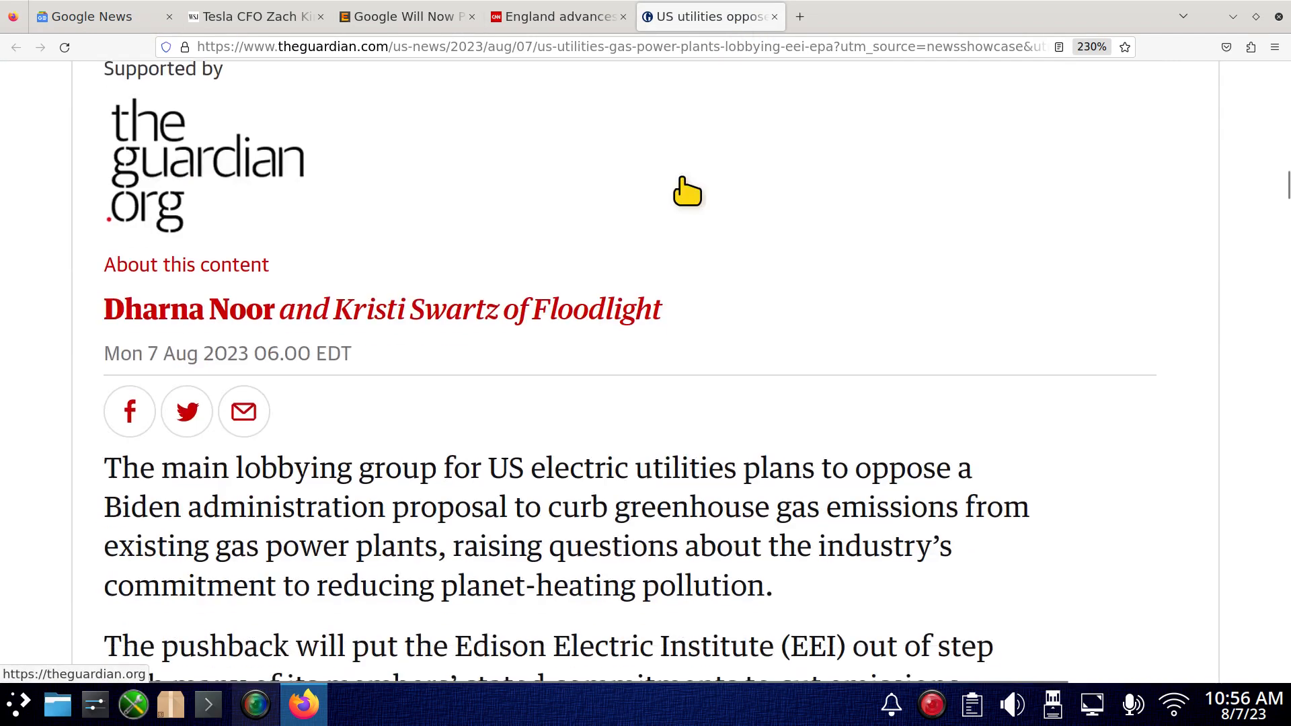
{"action": "scroll", "coordinate": [686, 190], "scroll_direction": "down", "scroll_amount": 5}
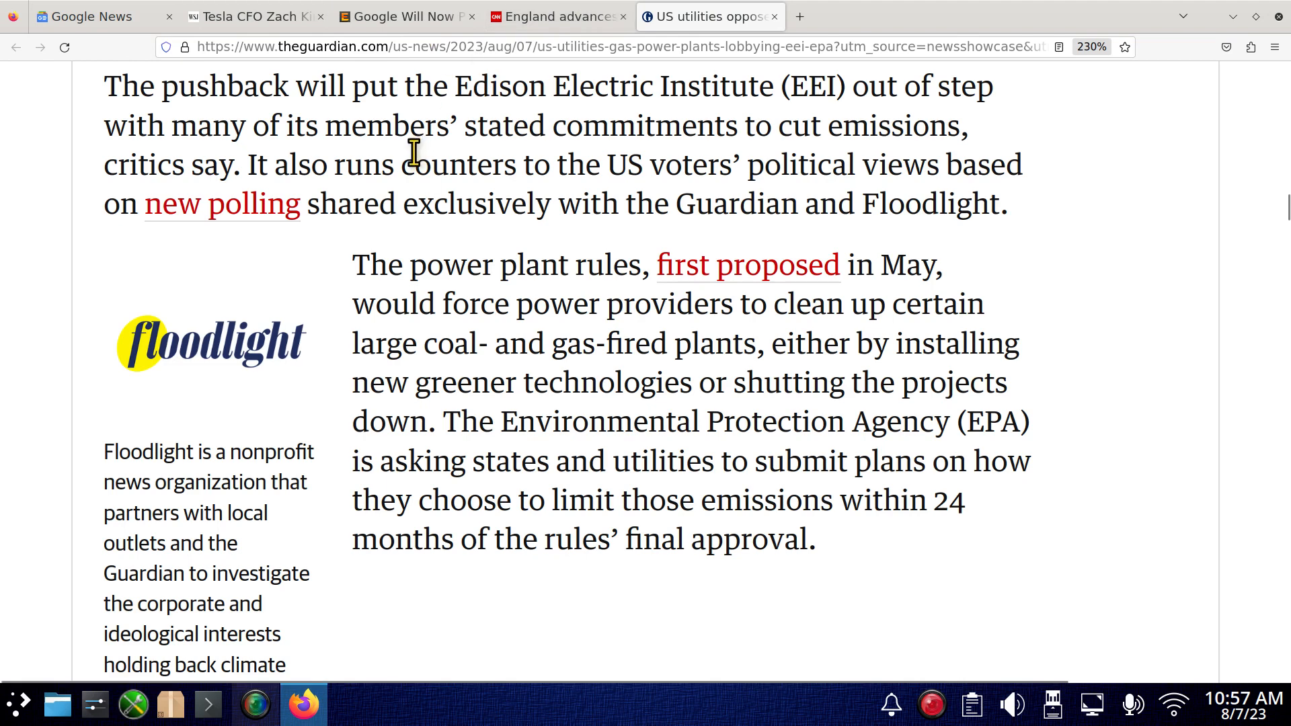
Close all the open news tabs one by one until the browser itself closes and the desktop shows.
{"action": "left_click", "coordinate": [321, 16]}
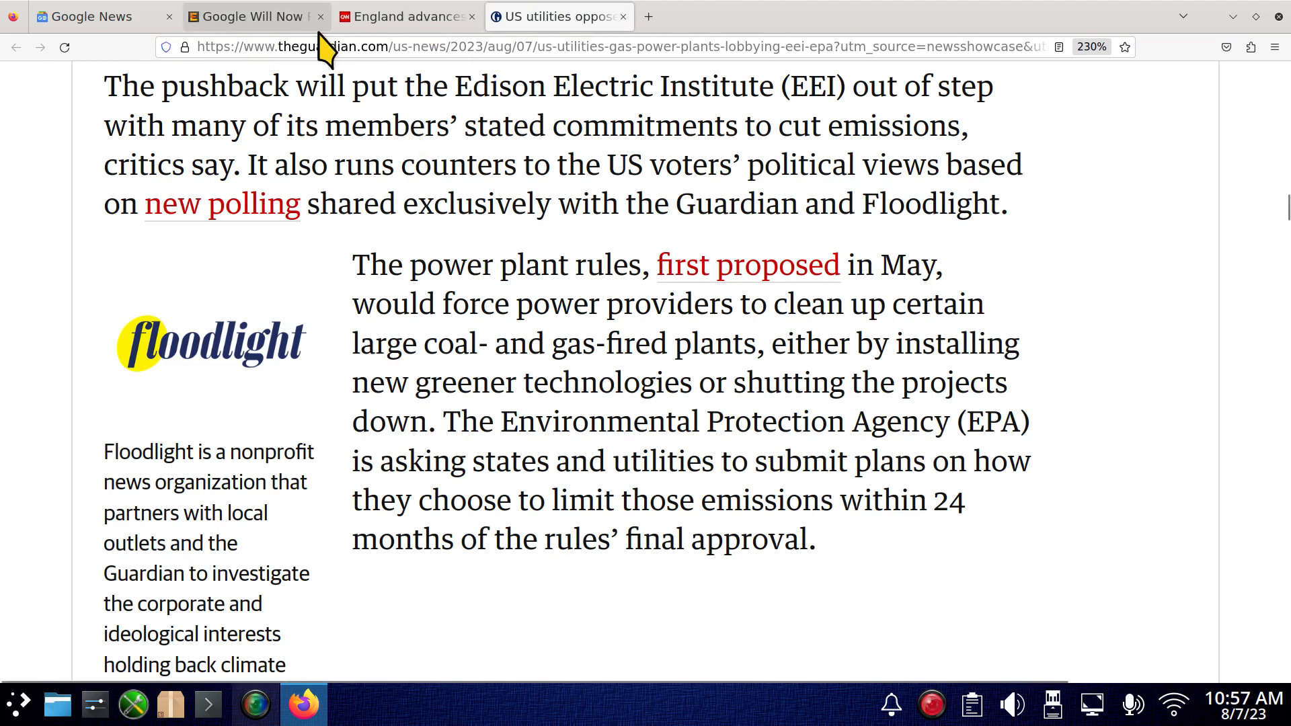
{"action": "middle_click", "coordinate": [415, 10]}
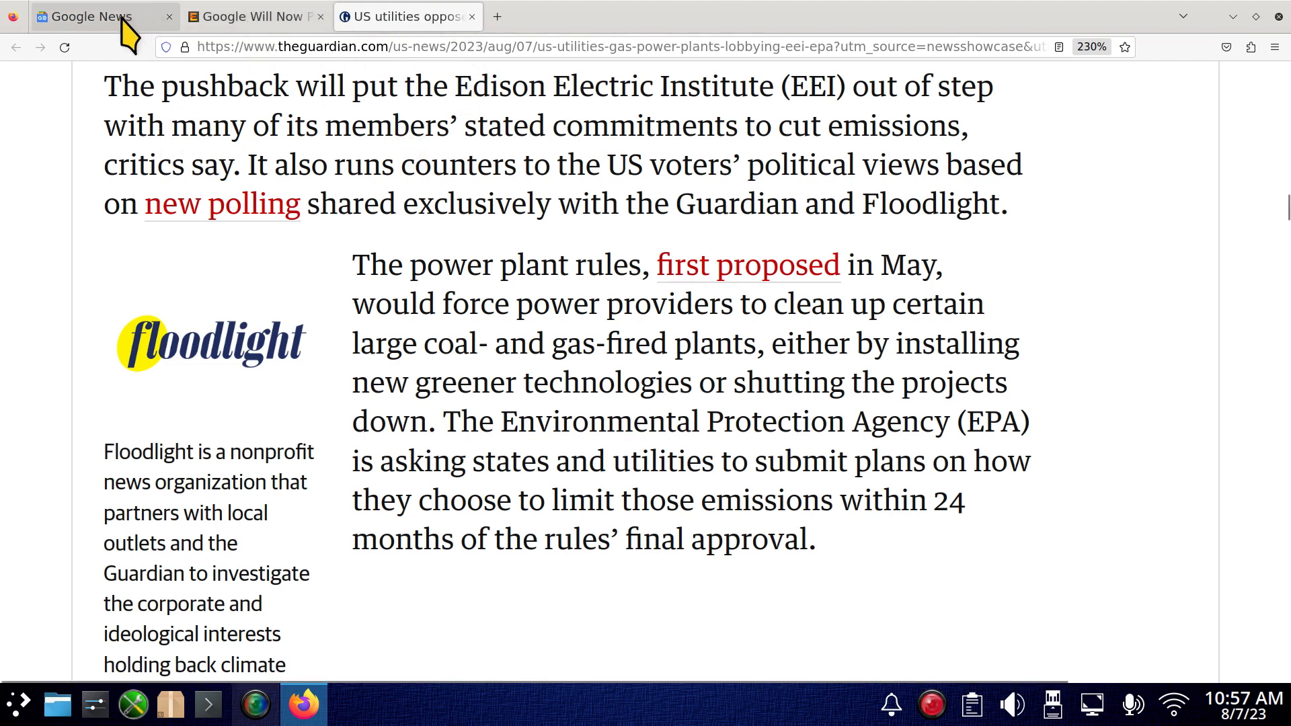
{"action": "middle_click", "coordinate": [122, 18]}
{"action": "middle_click", "coordinate": [252, 24]}
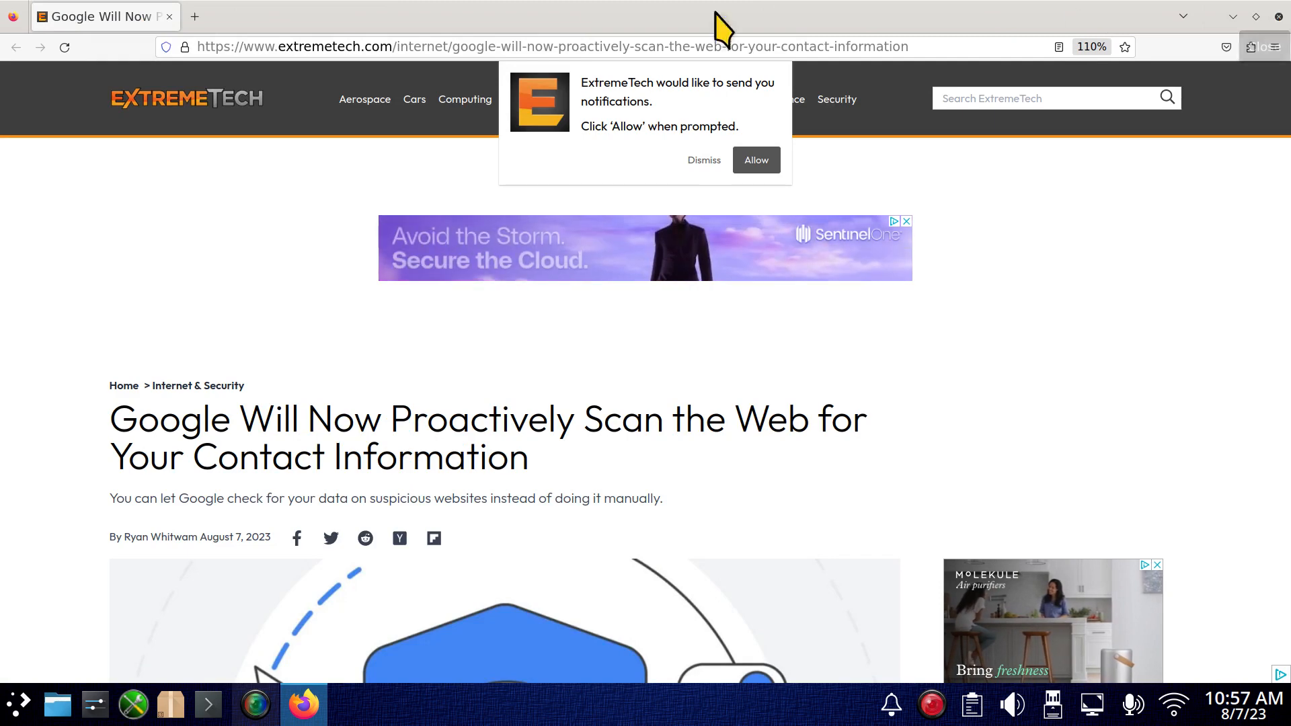
{"action": "middle_click", "coordinate": [70, 20]}
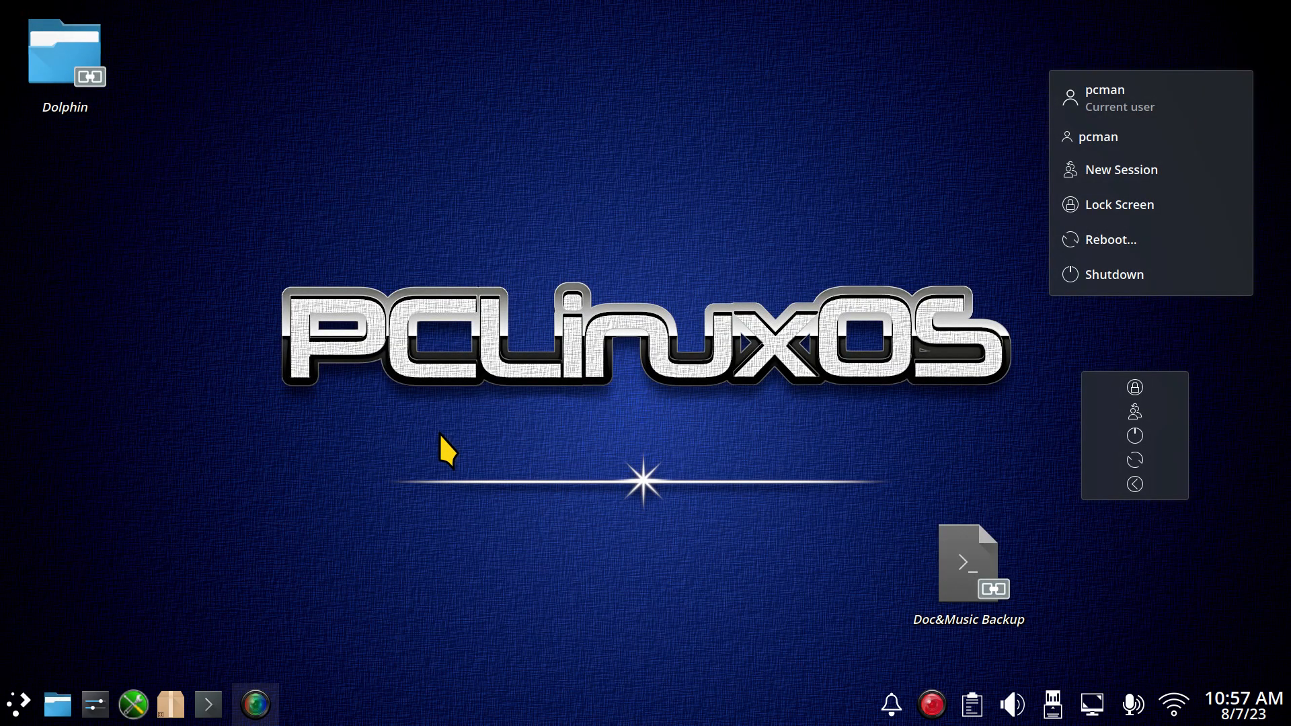
Add AisleRiot Solitaire from the Games category to the application menu's favorites.
{"action": "left_click", "coordinate": [19, 704]}
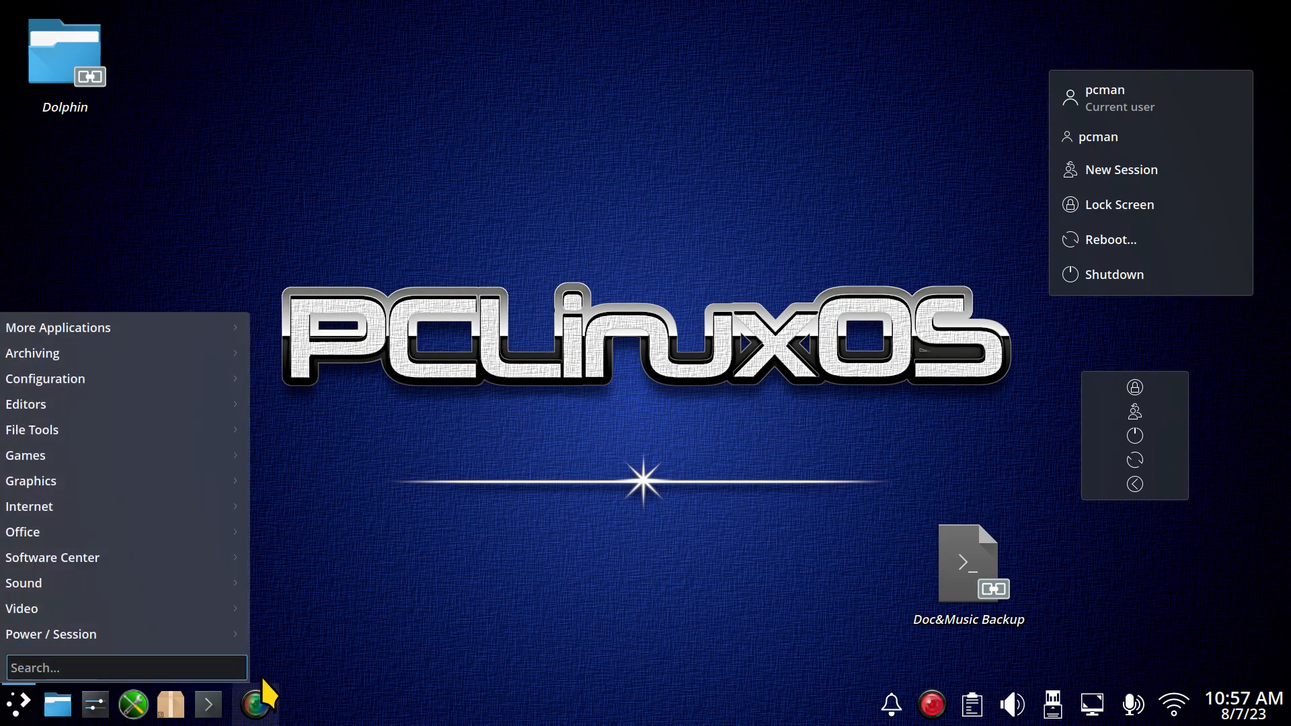
{"action": "mouse_move", "coordinate": [105, 430]}
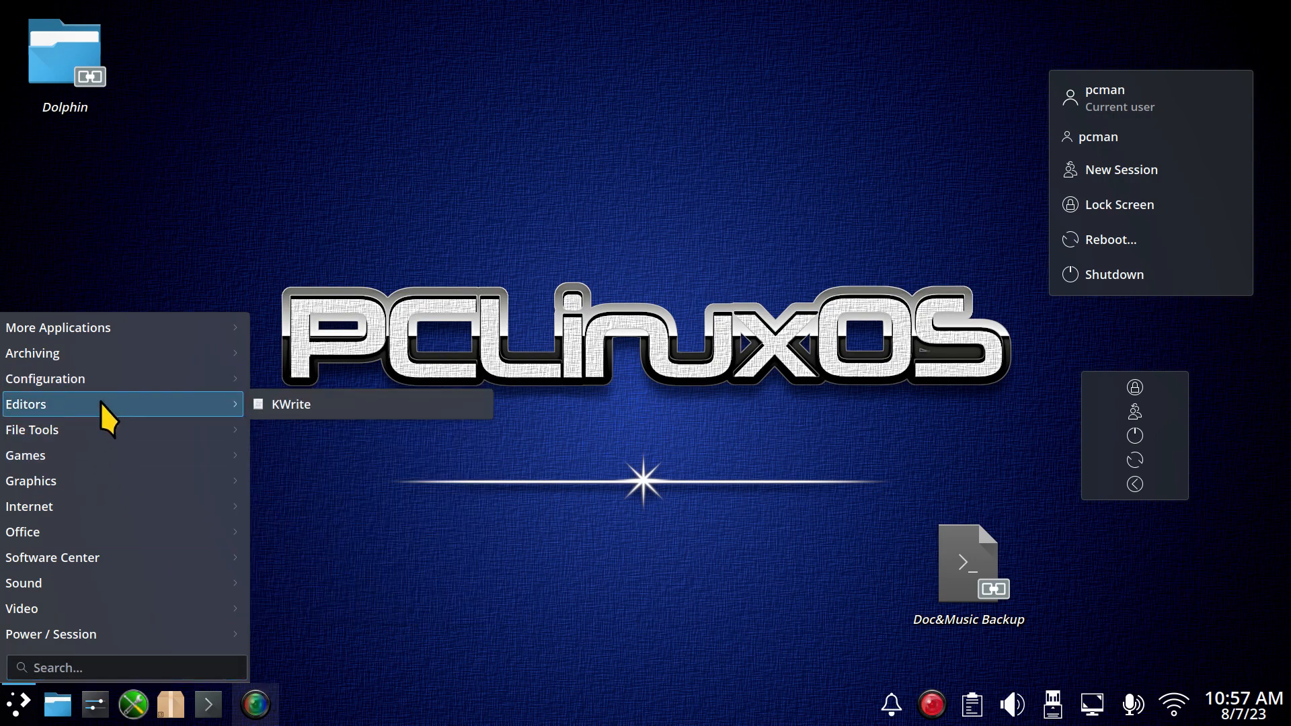
{"action": "mouse_move", "coordinate": [107, 455]}
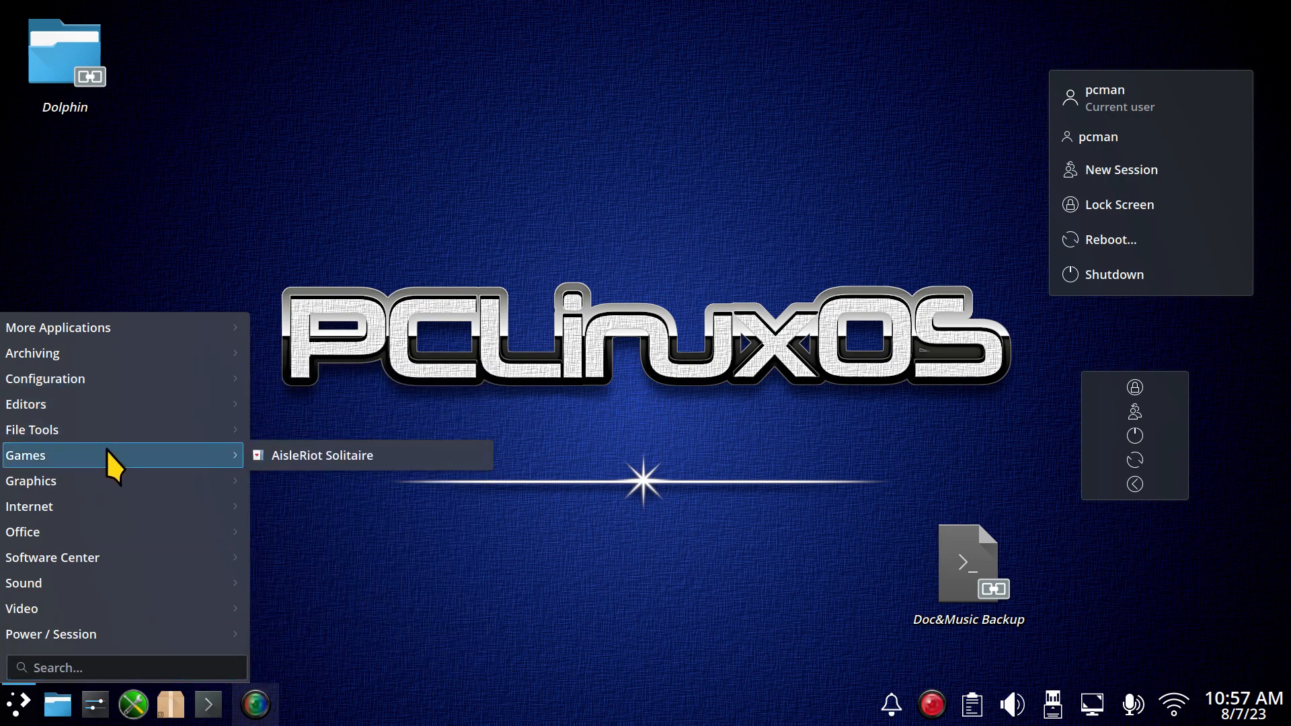
{"action": "right_click", "coordinate": [297, 455]}
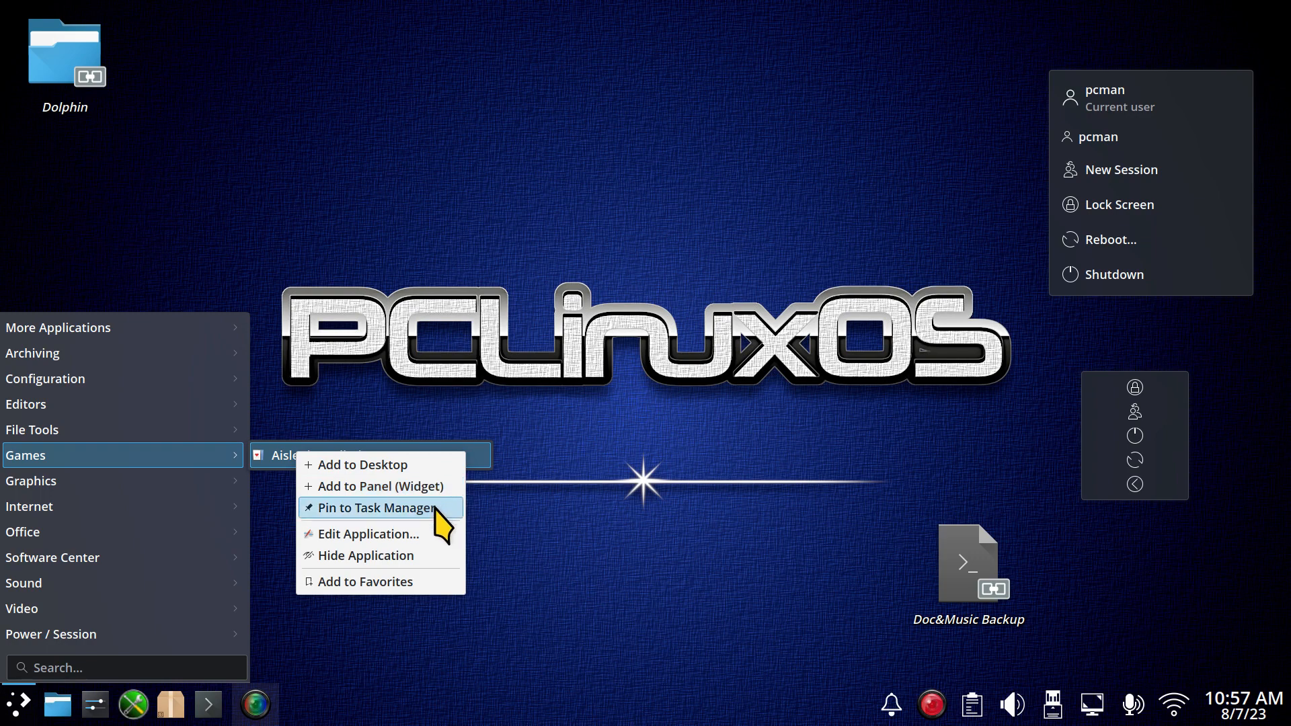
{"action": "left_click", "coordinate": [334, 582]}
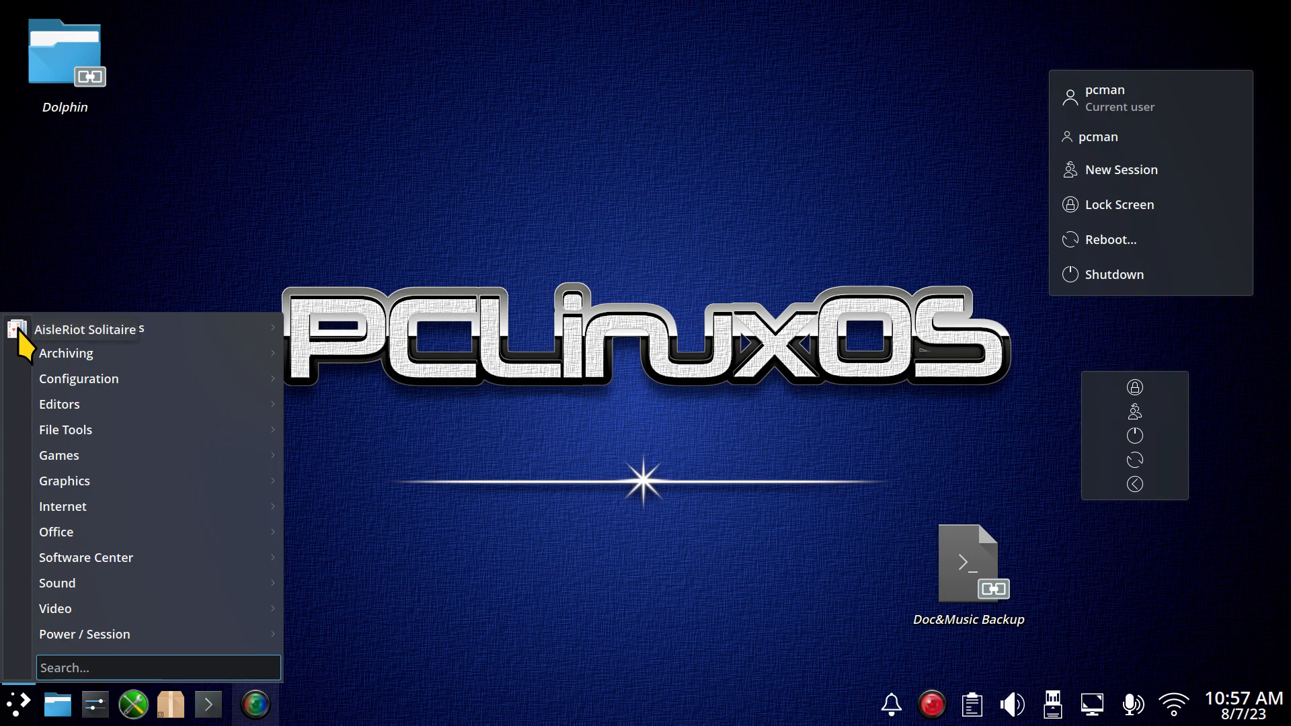
Check the favorites option for the Shut Down entry under Power / Session, and dismiss it without adding it.
{"action": "mouse_move", "coordinate": [182, 633]}
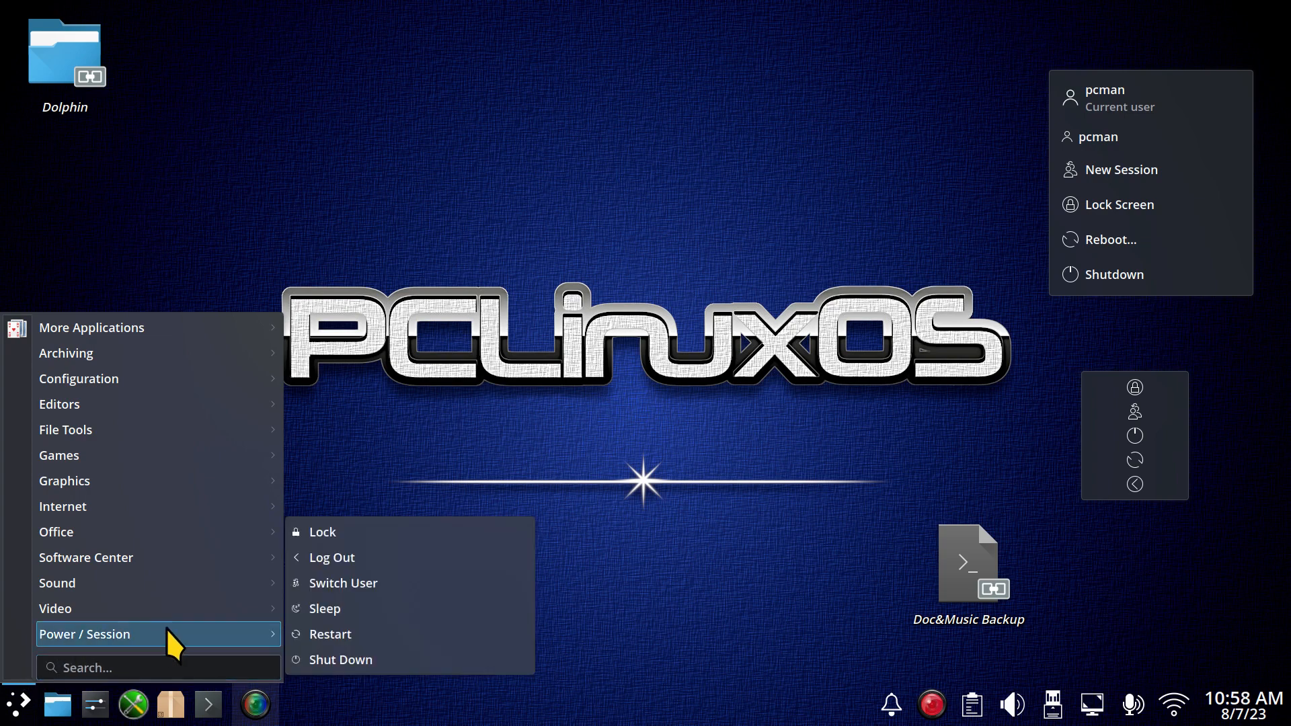
{"action": "right_click", "coordinate": [362, 657]}
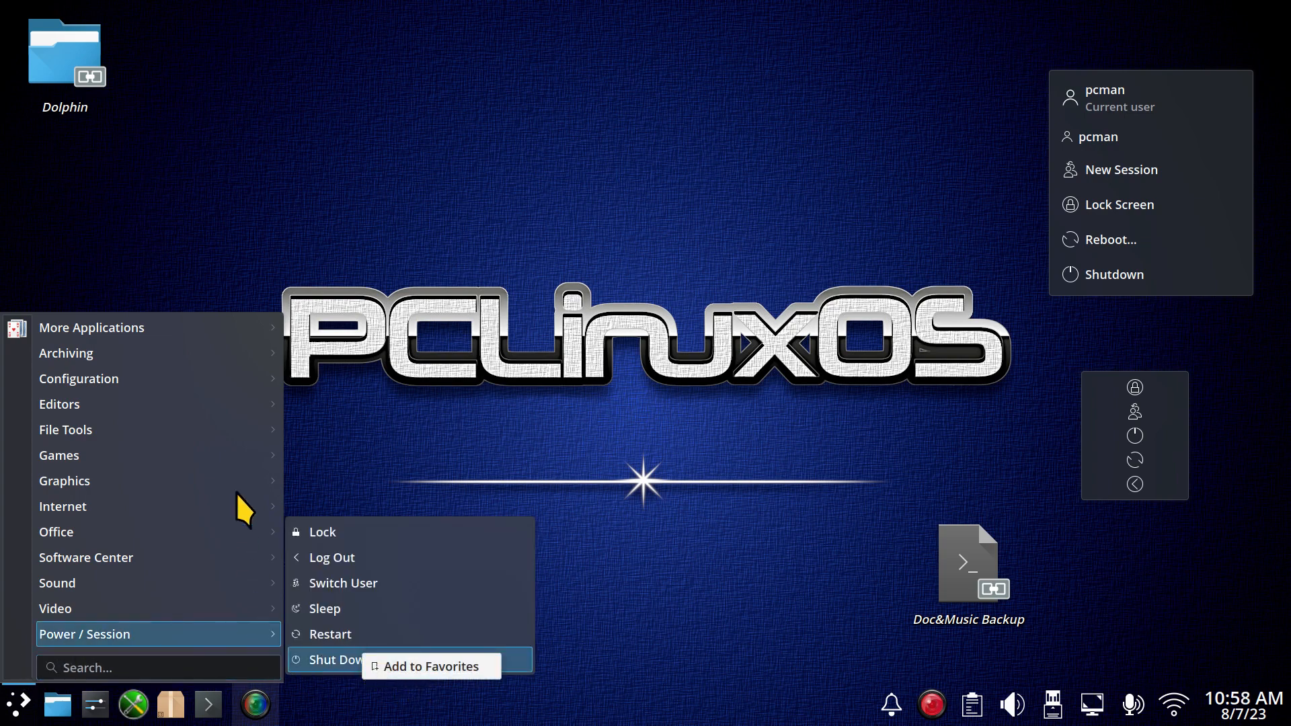
{"action": "left_click", "coordinate": [167, 400]}
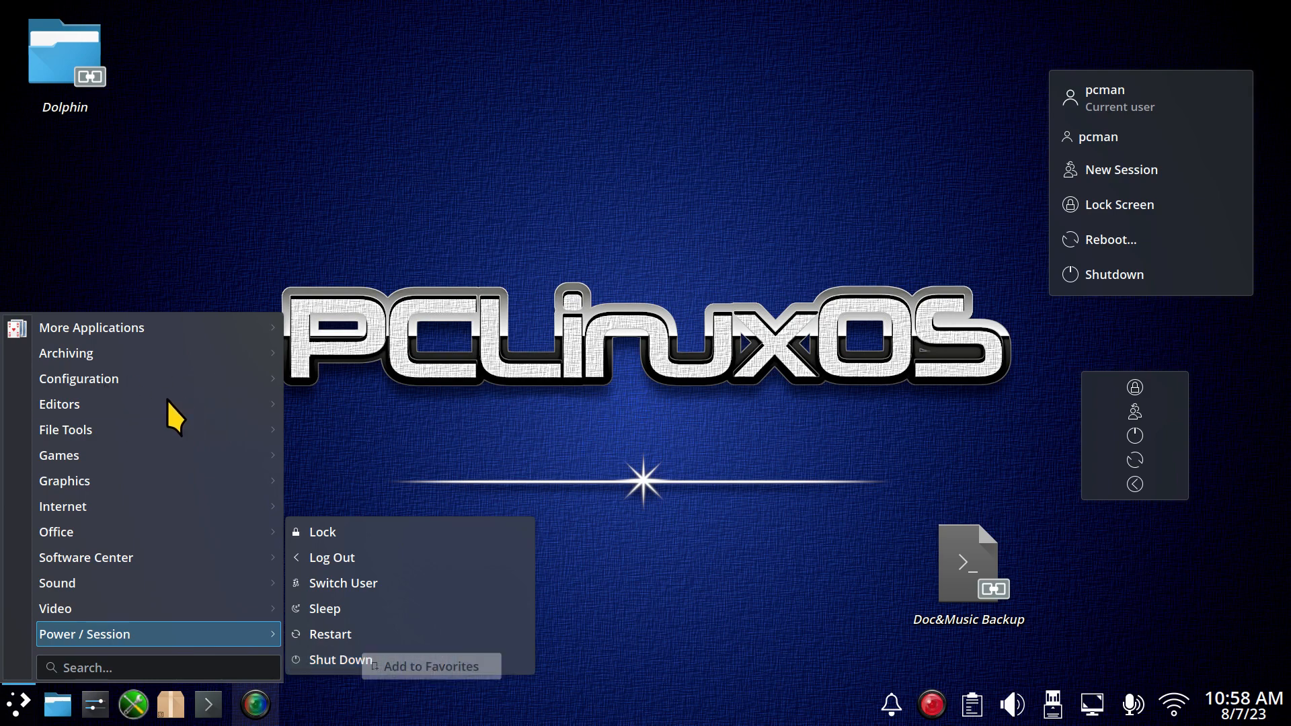
Pin AisleRiot Solitaire and Firefox Browser from the application menu to the task manager, and close the menu.
{"action": "mouse_move", "coordinate": [115, 459]}
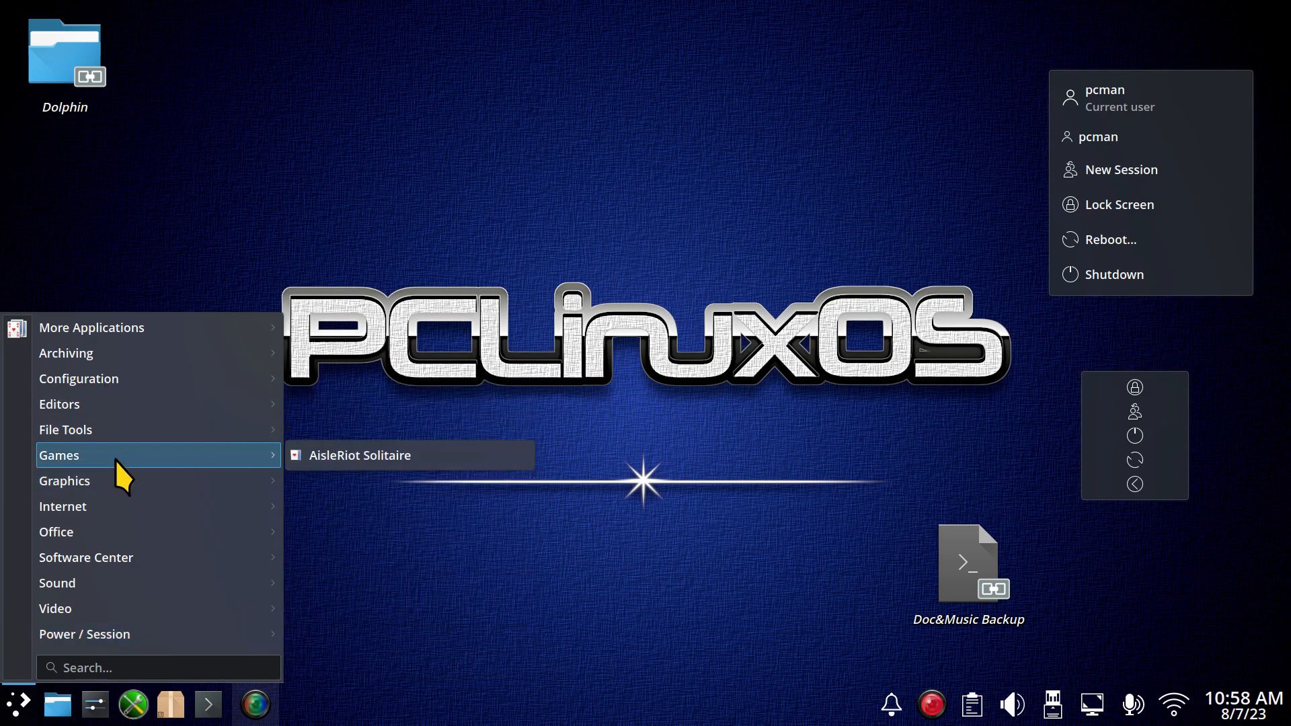
{"action": "left_click", "coordinate": [300, 455]}
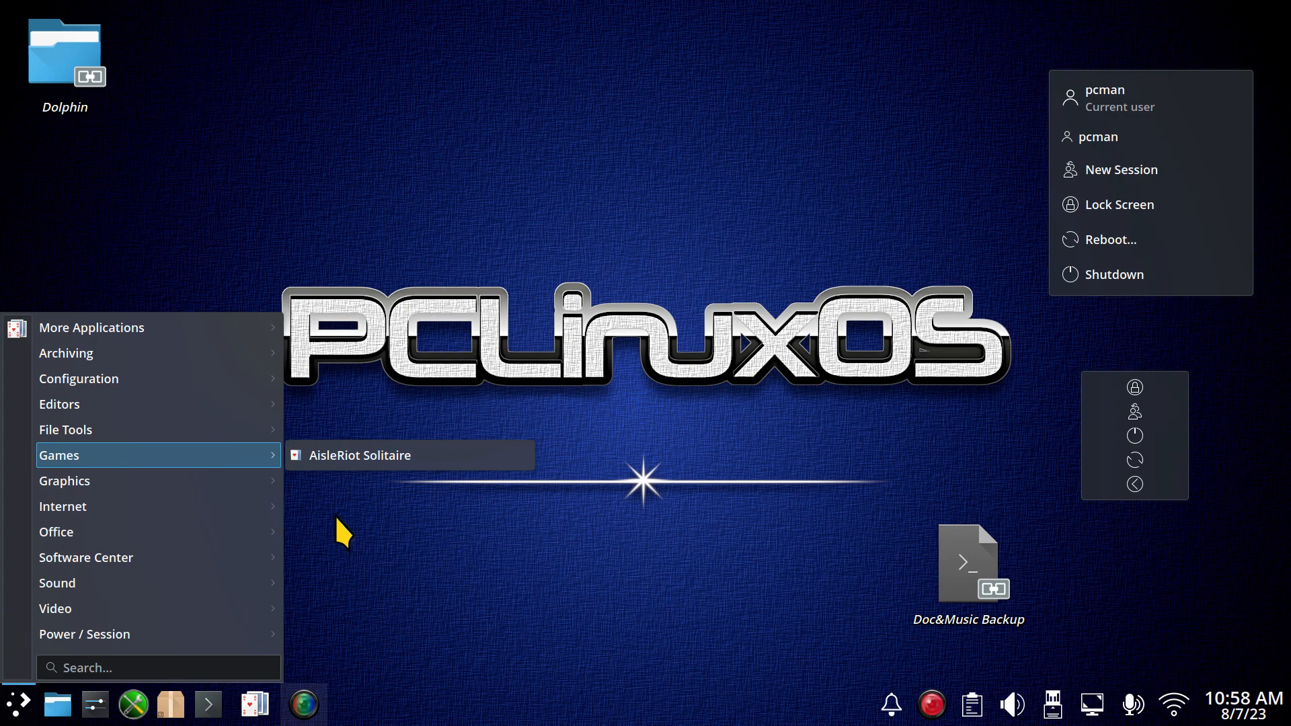
{"action": "mouse_move", "coordinate": [239, 506]}
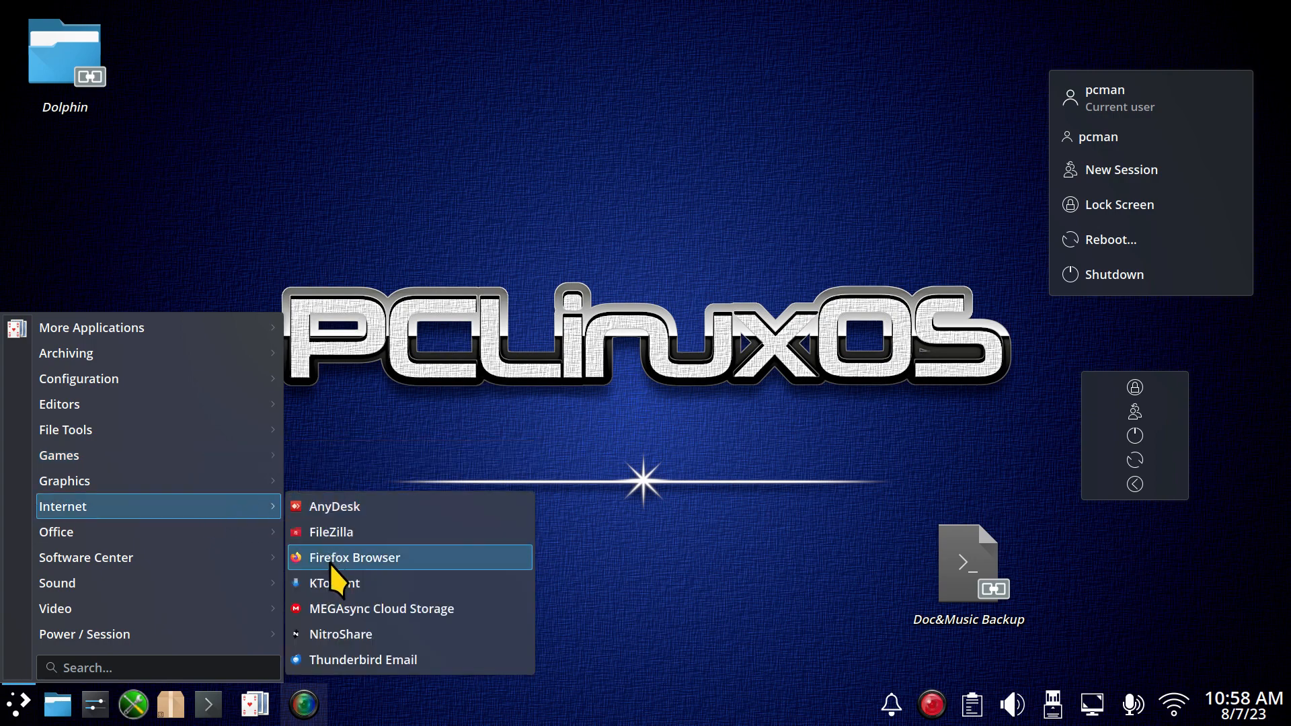
{"action": "left_click", "coordinate": [299, 558]}
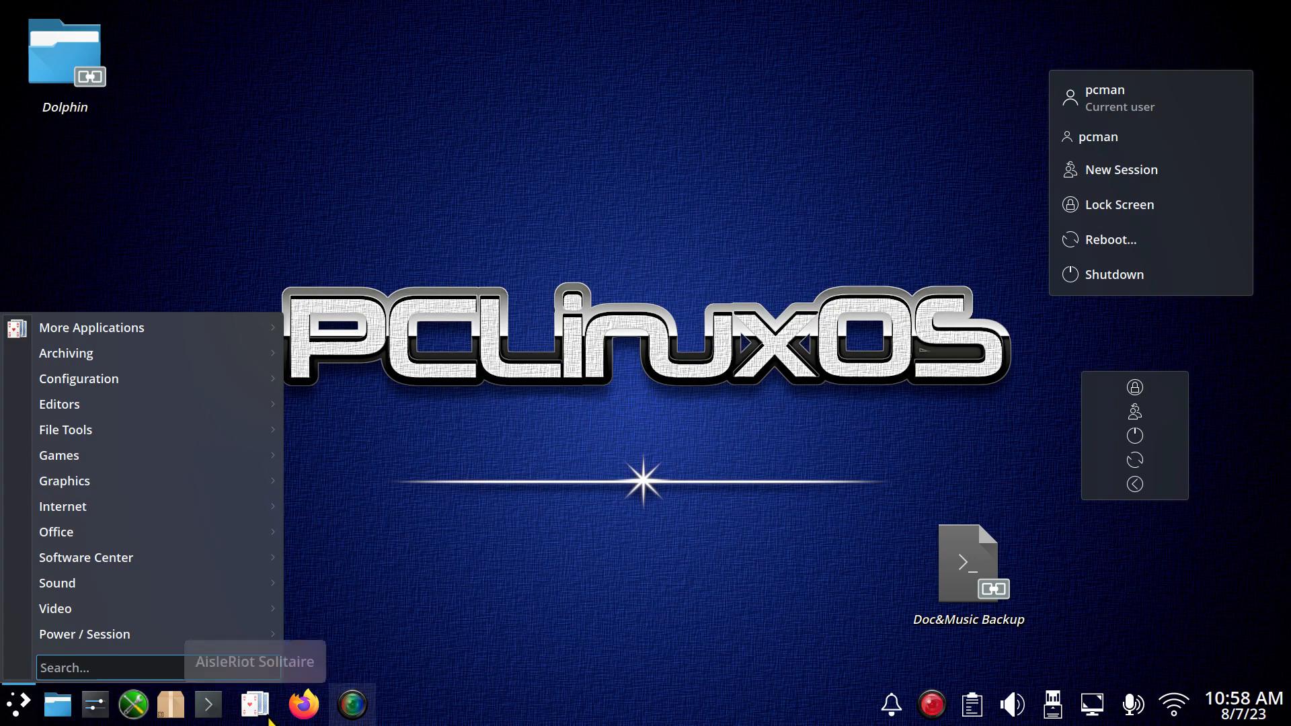
{"action": "left_click", "coordinate": [342, 514]}
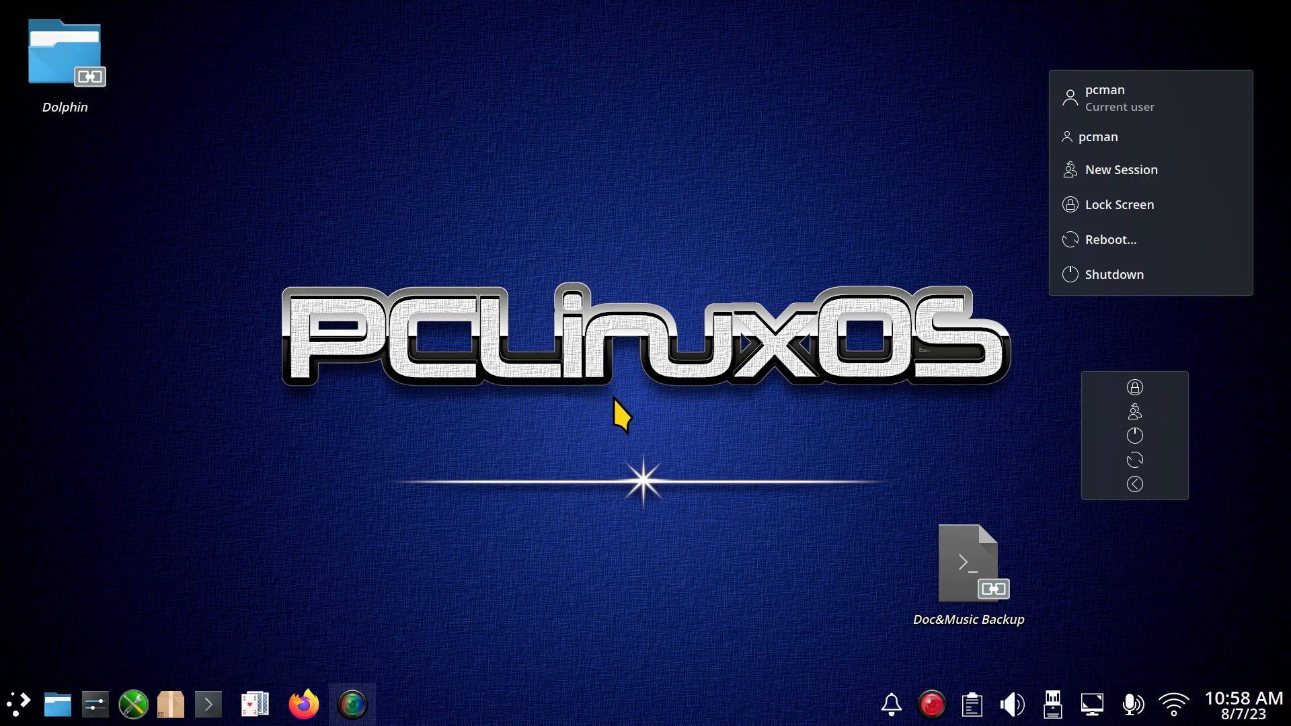
Search KRunner for "kc", look through the matching applications, and clear the search.
{"action": "key", "text": "alt+space"}
{"action": "type", "text": "kc"}
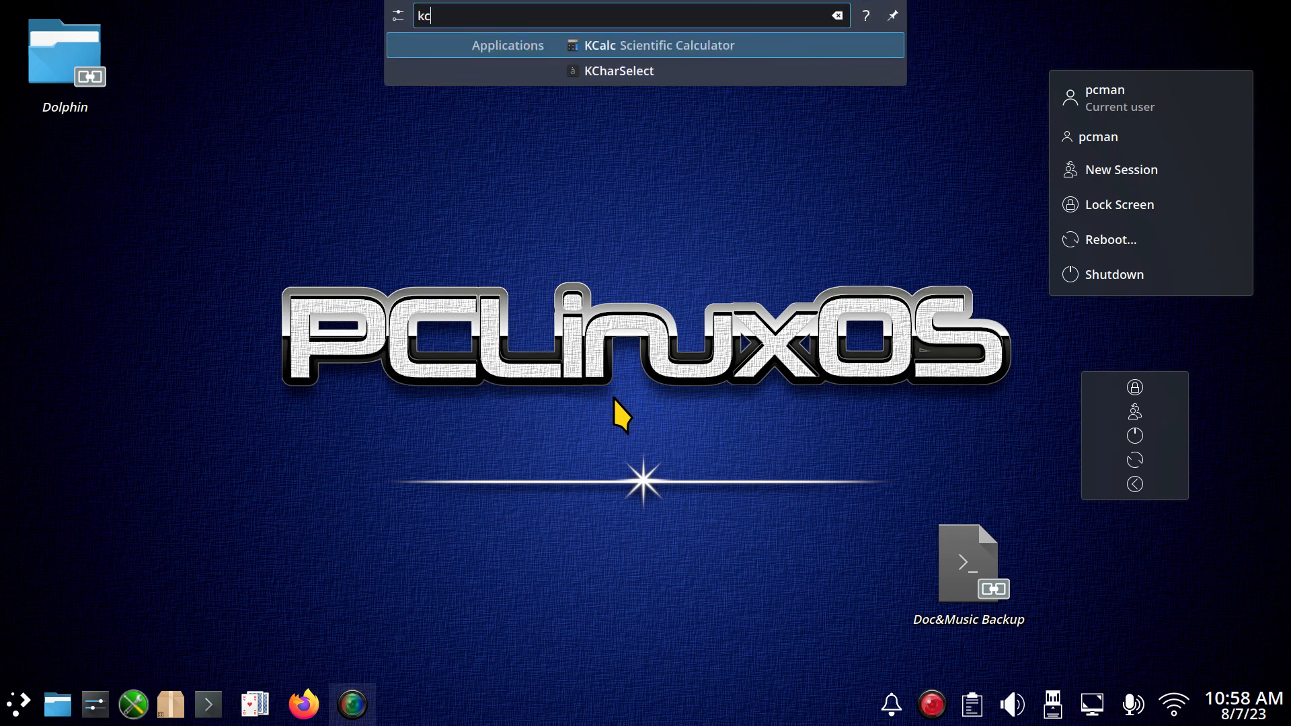
{"action": "key", "text": "Down"}
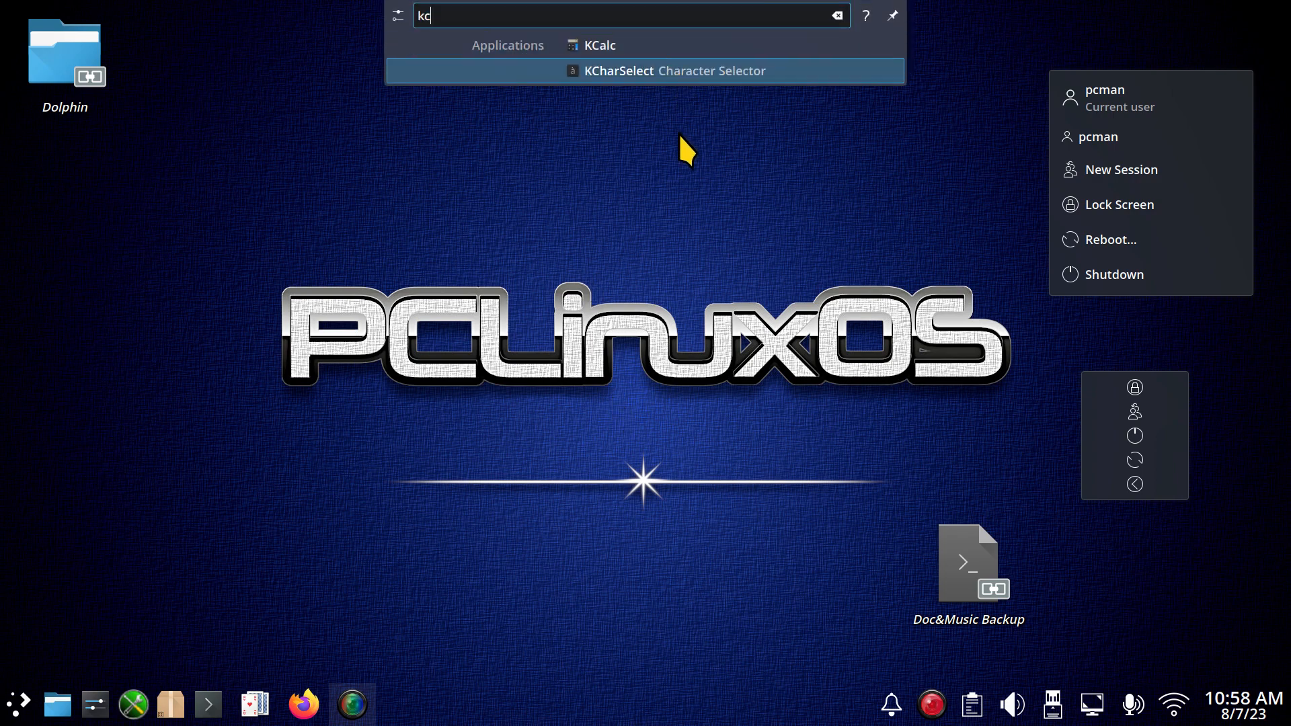
{"action": "key", "text": "BackSpace"}
{"action": "key", "text": "BackSpace"}
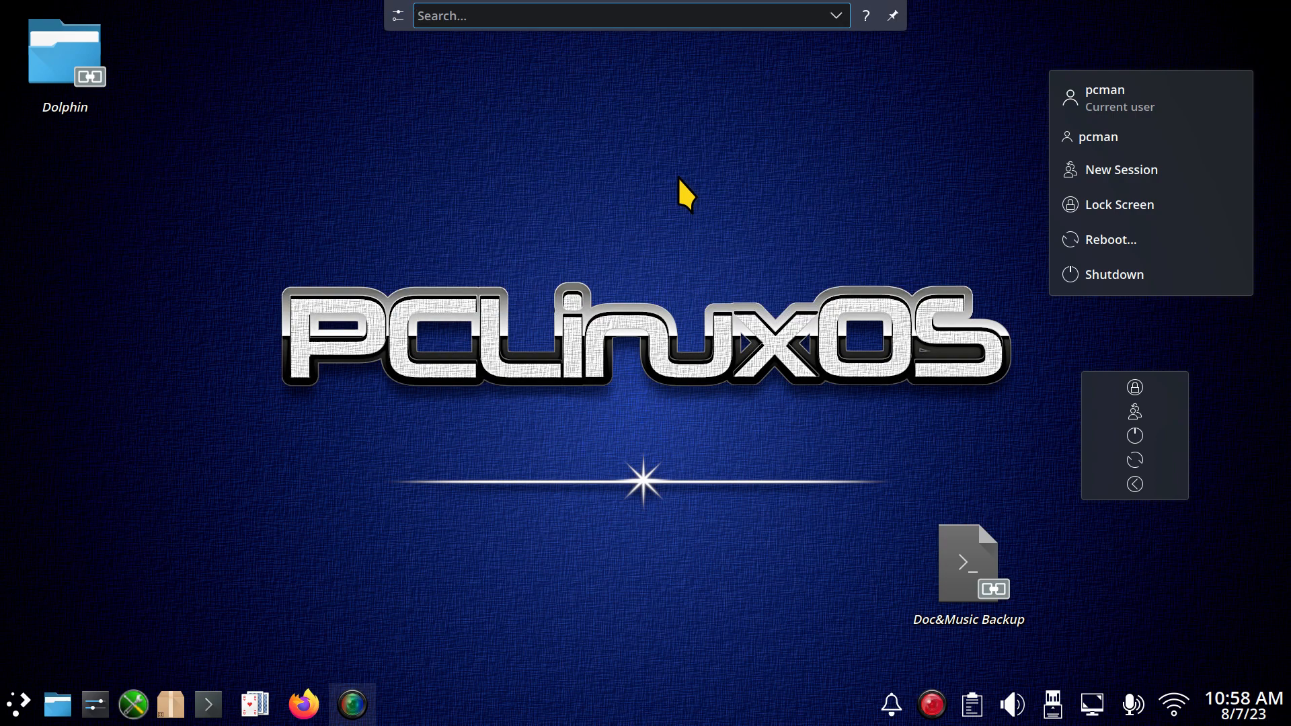
Search KRunner for "li" to launch LibreOffice 7.5 Writer, and check its version information.
{"action": "type", "text": "li"}
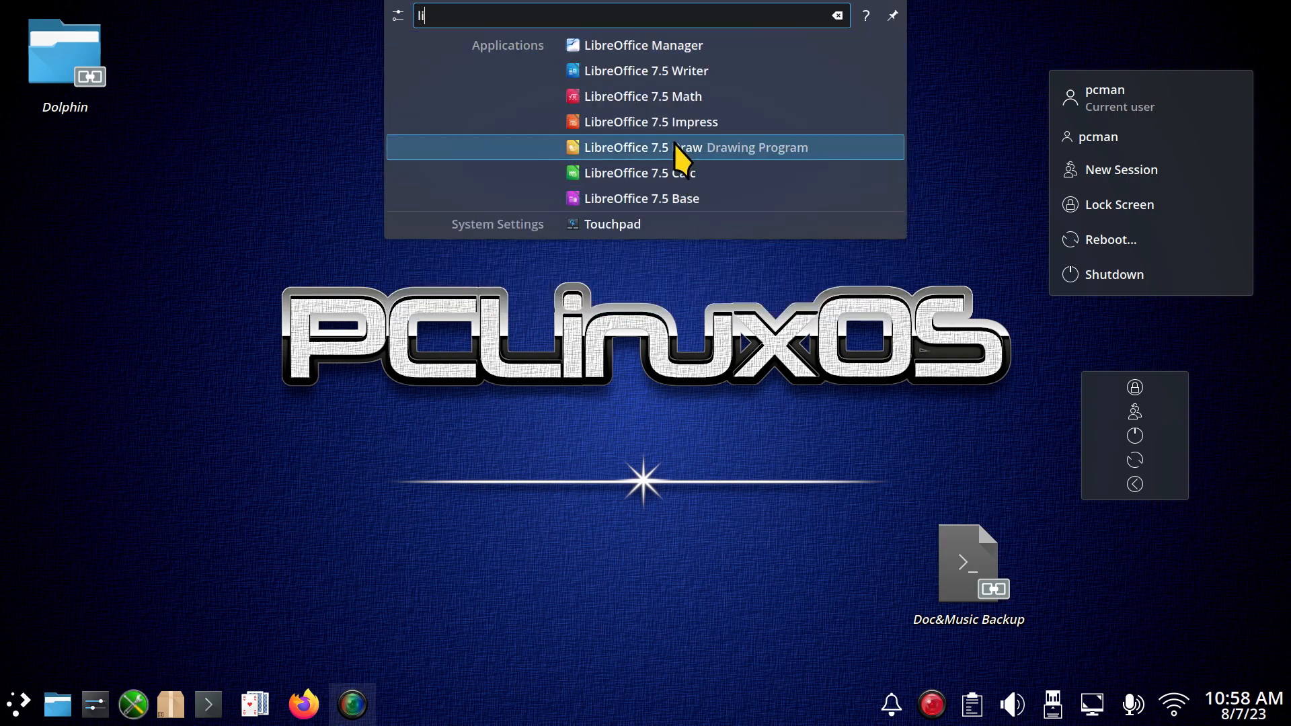
{"action": "left_click", "coordinate": [651, 72]}
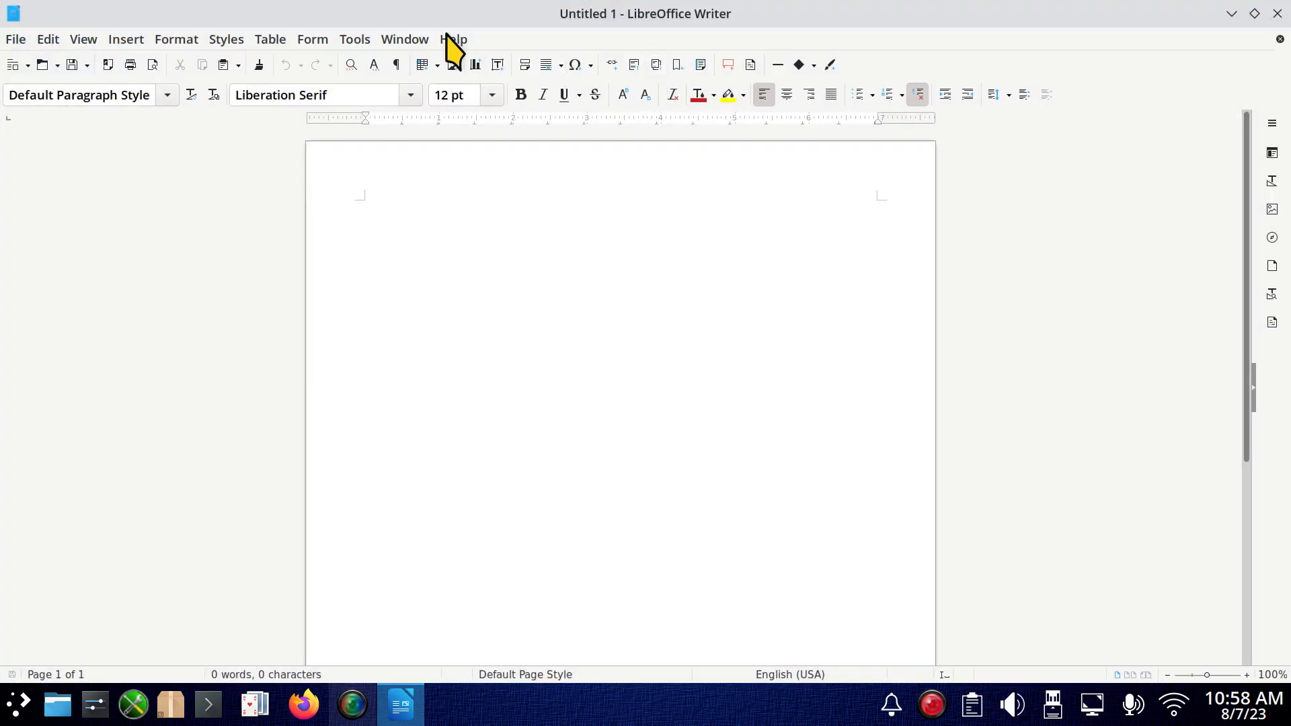
{"action": "left_click", "coordinate": [453, 39]}
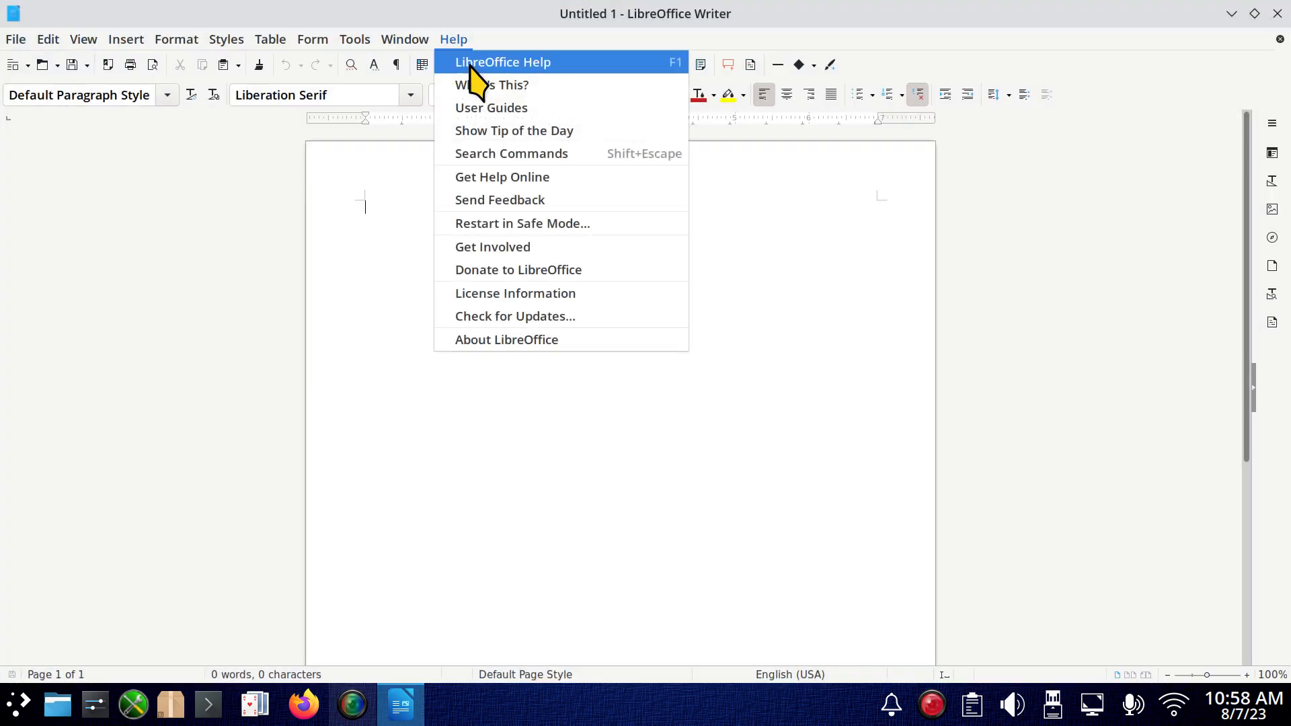
{"action": "left_click", "coordinate": [550, 341]}
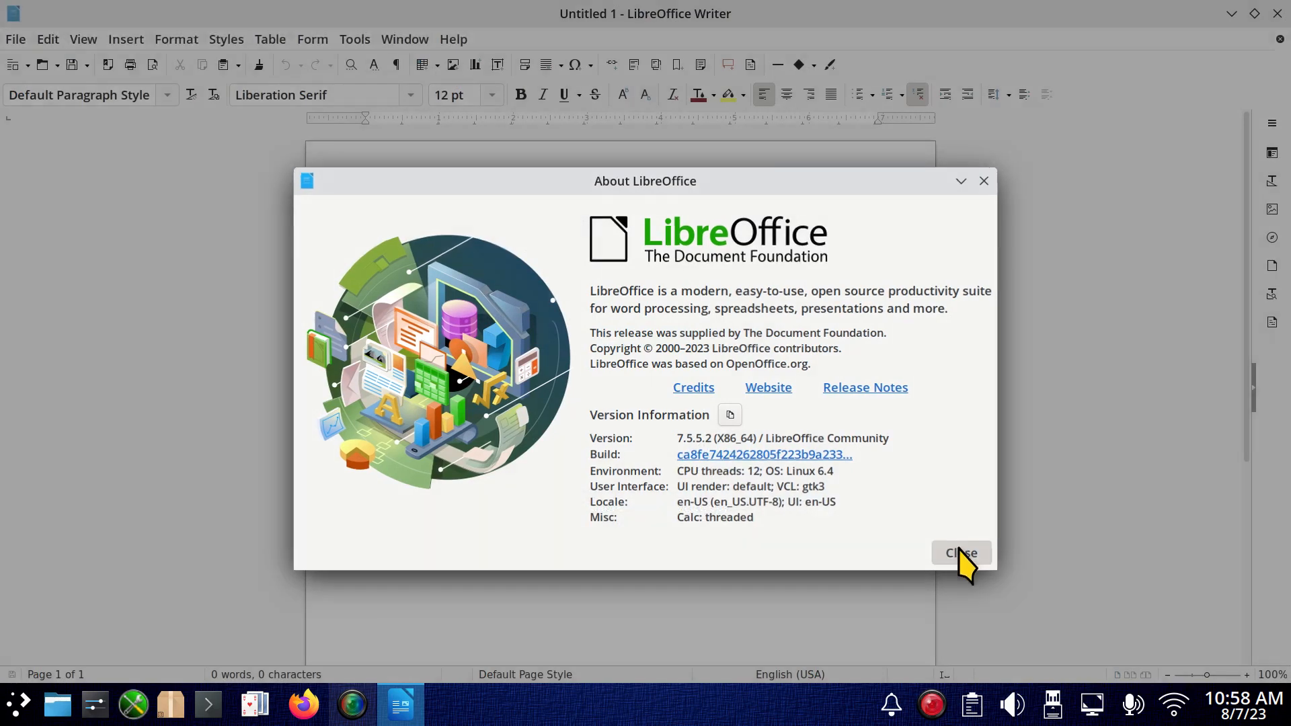
{"action": "left_click", "coordinate": [959, 554]}
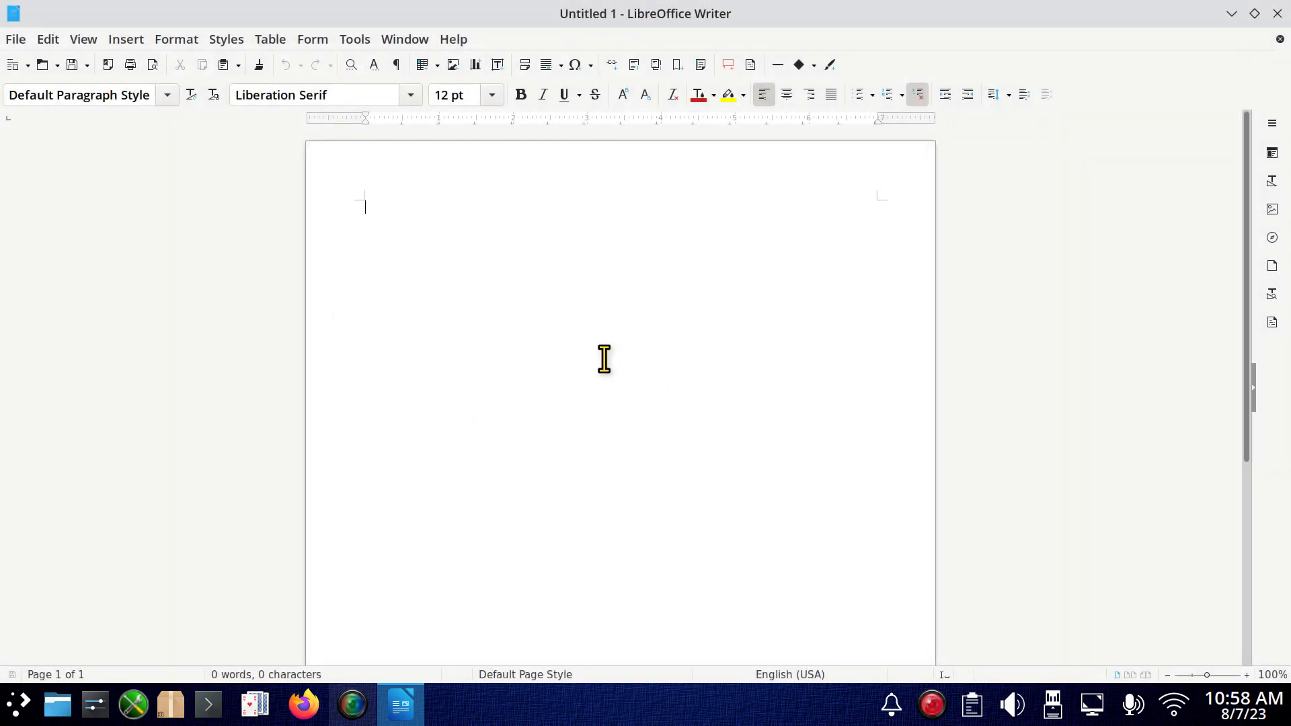
Examine the file formats available for saving the blank Writer document, and cancel without saving.
{"action": "left_click", "coordinate": [15, 40]}
{"action": "left_click", "coordinate": [22, 293]}
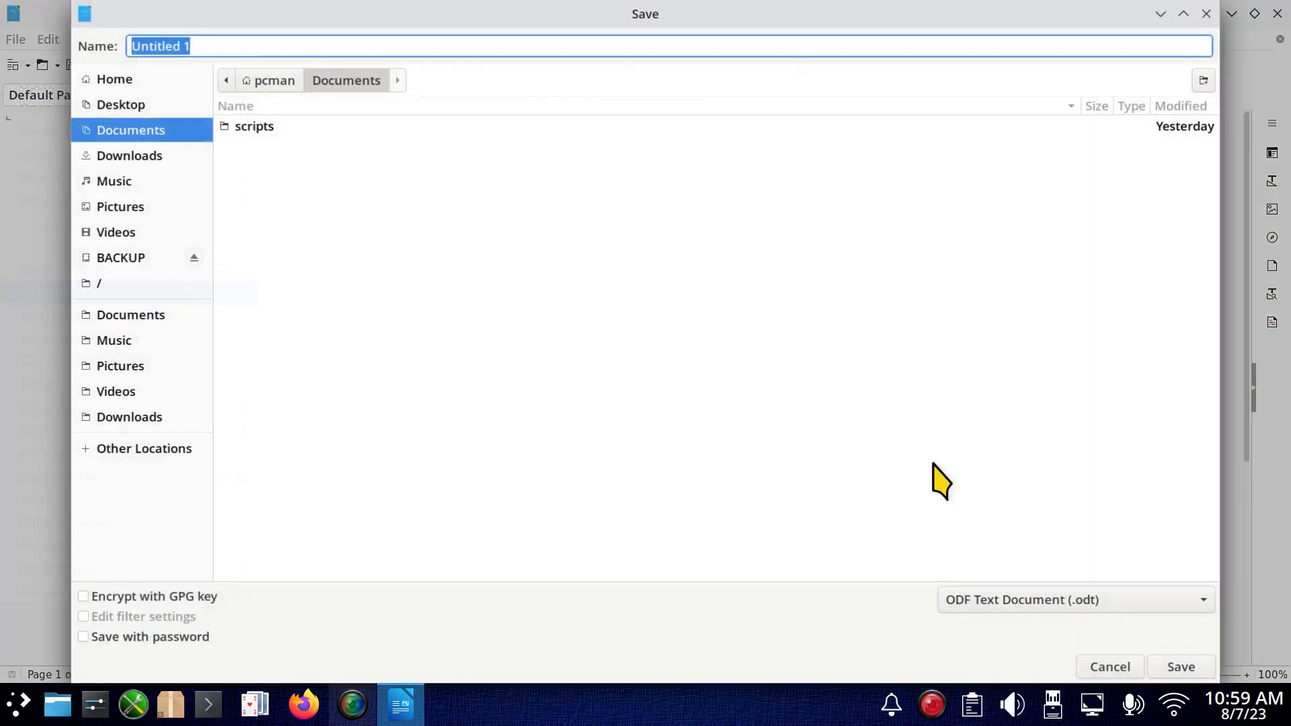
{"action": "left_click", "coordinate": [1155, 612]}
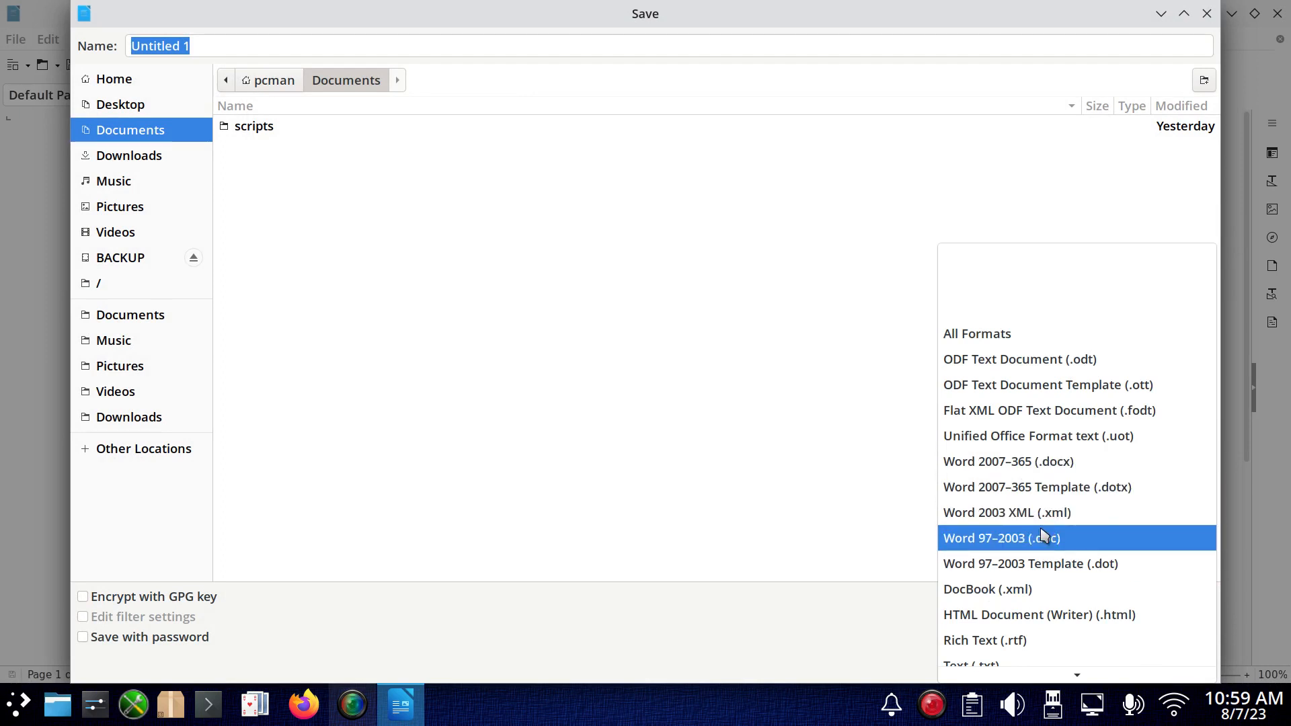
{"action": "scroll", "coordinate": [989, 535], "scroll_direction": "down", "scroll_amount": 3}
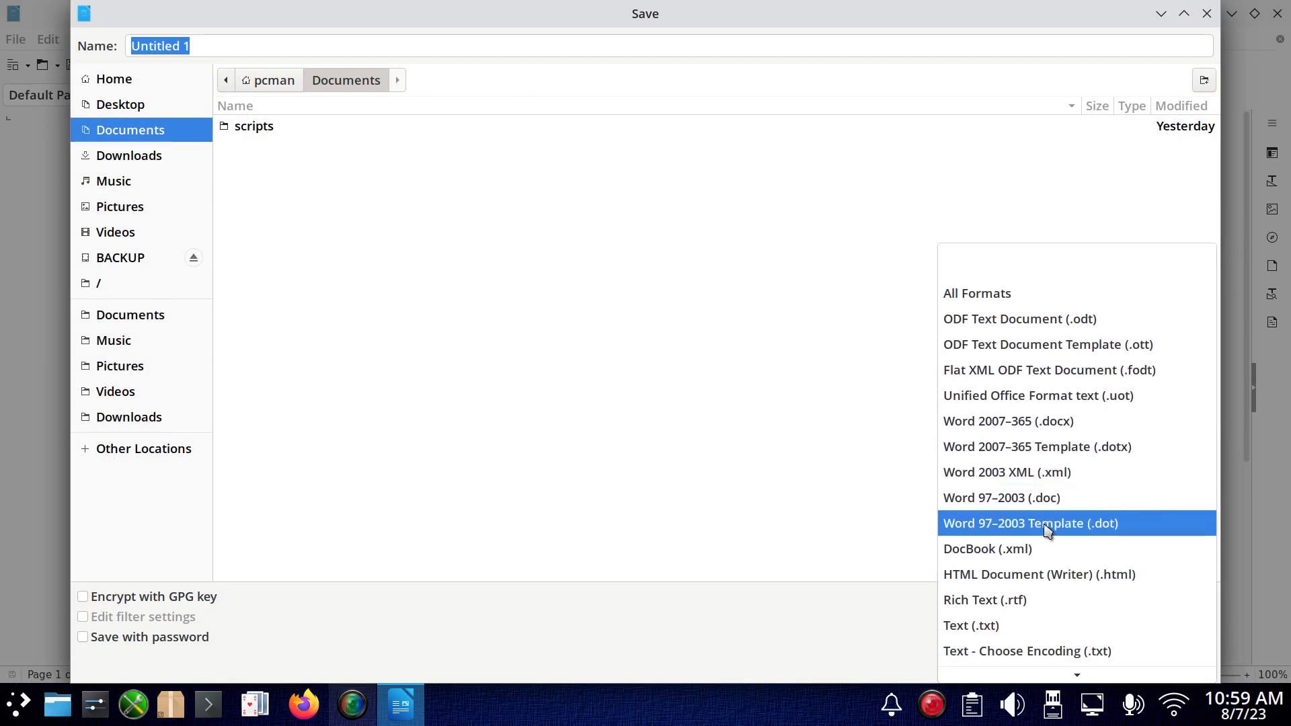
{"action": "left_click", "coordinate": [877, 67]}
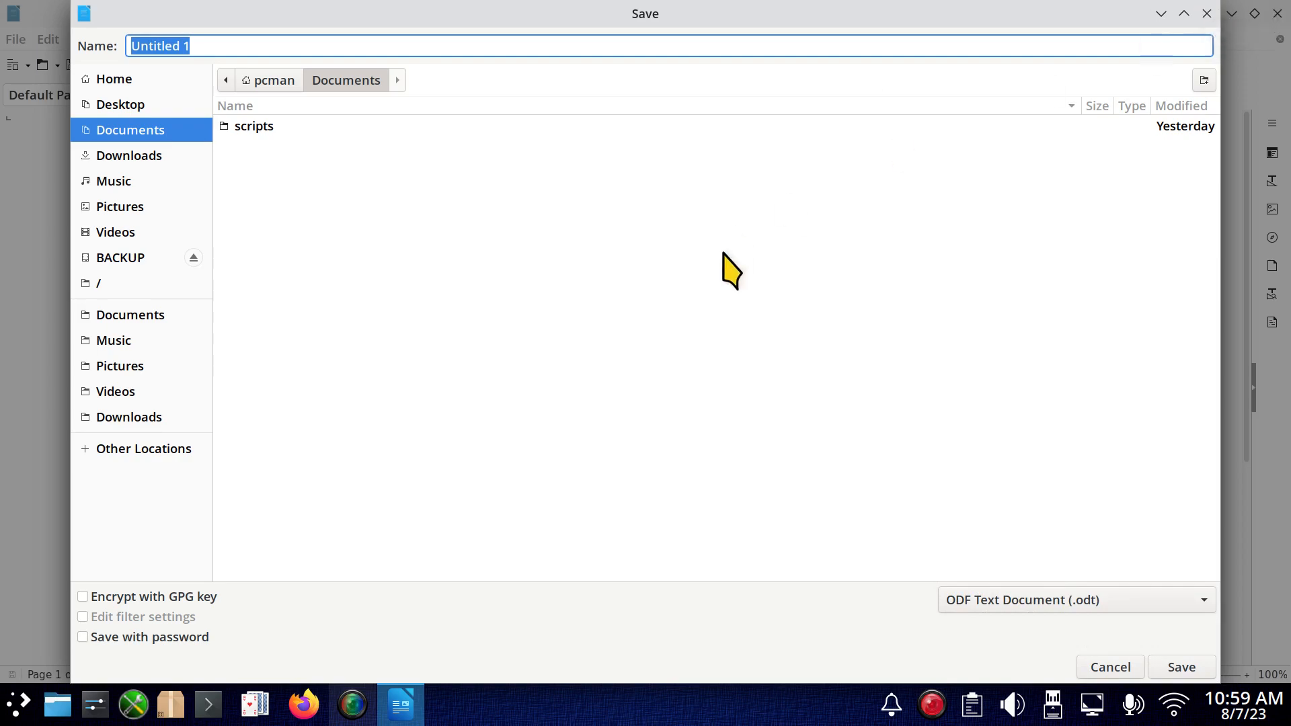
{"action": "key", "text": "Escape"}
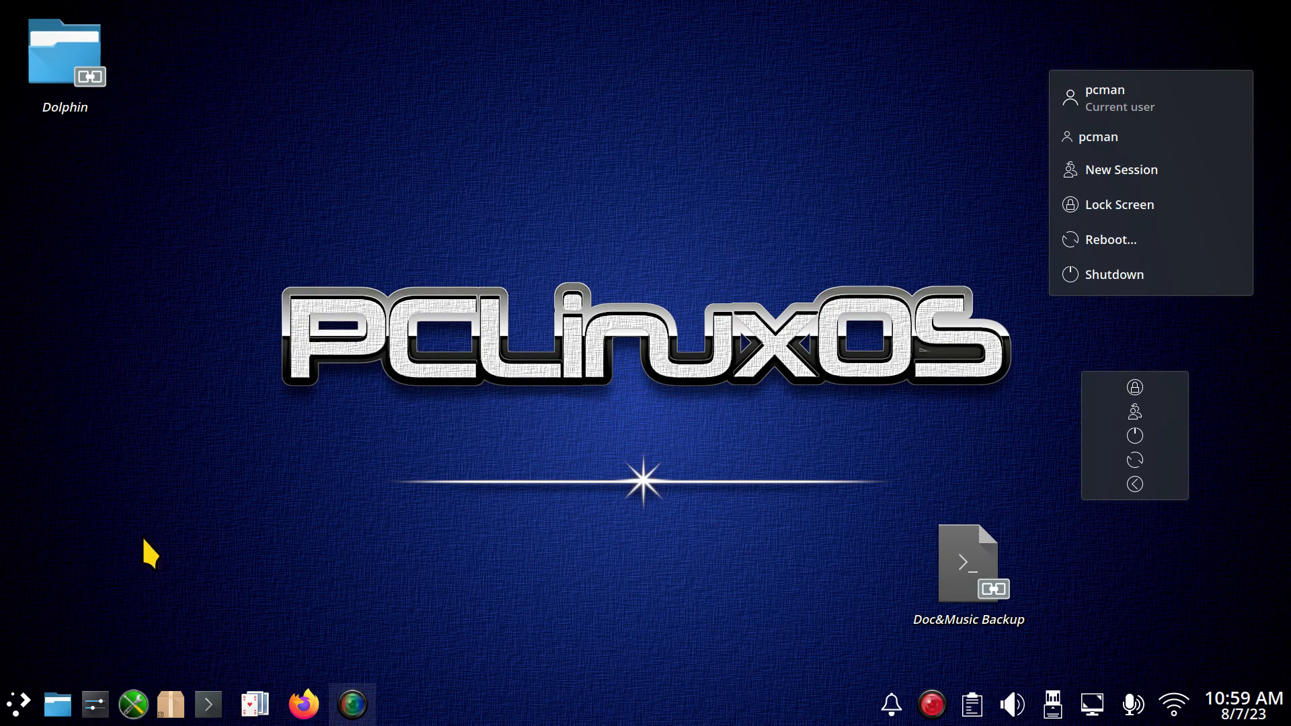
Search the application menu for "backup" to look for backup tools.
{"action": "left_click", "coordinate": [14, 713]}
{"action": "type", "text": "back"}
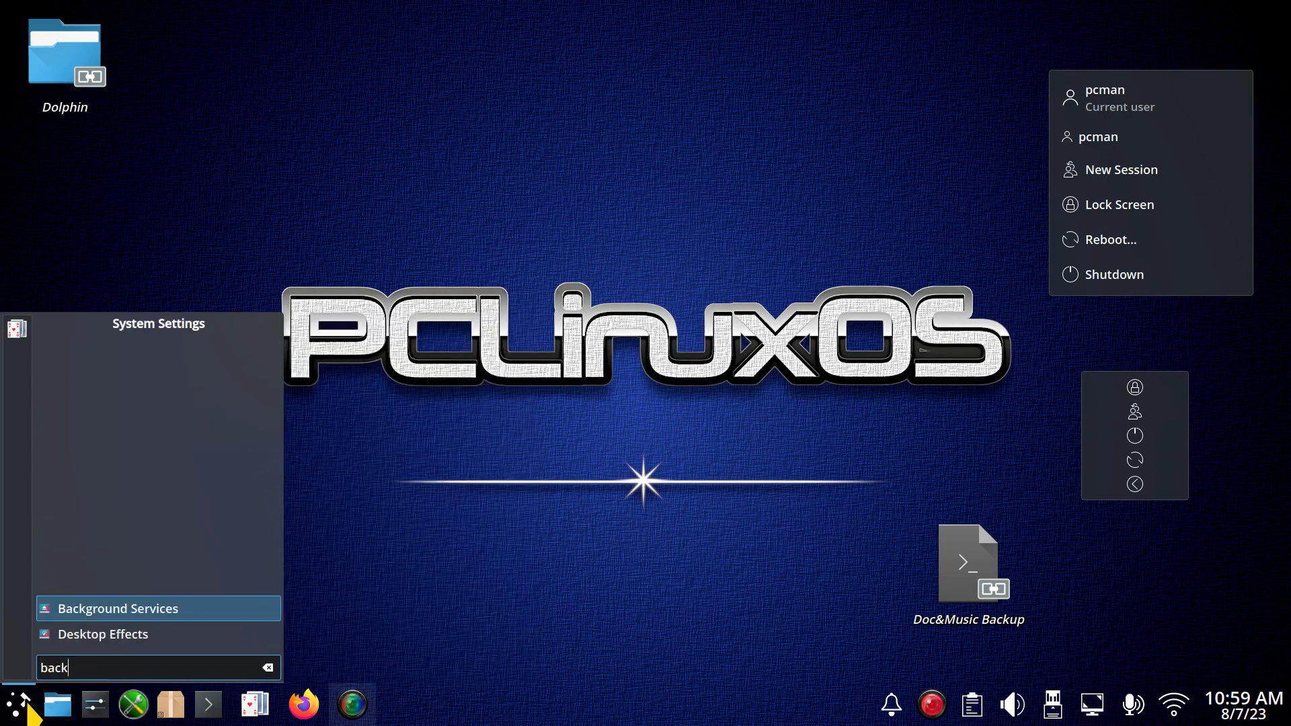
{"action": "type", "text": "up"}
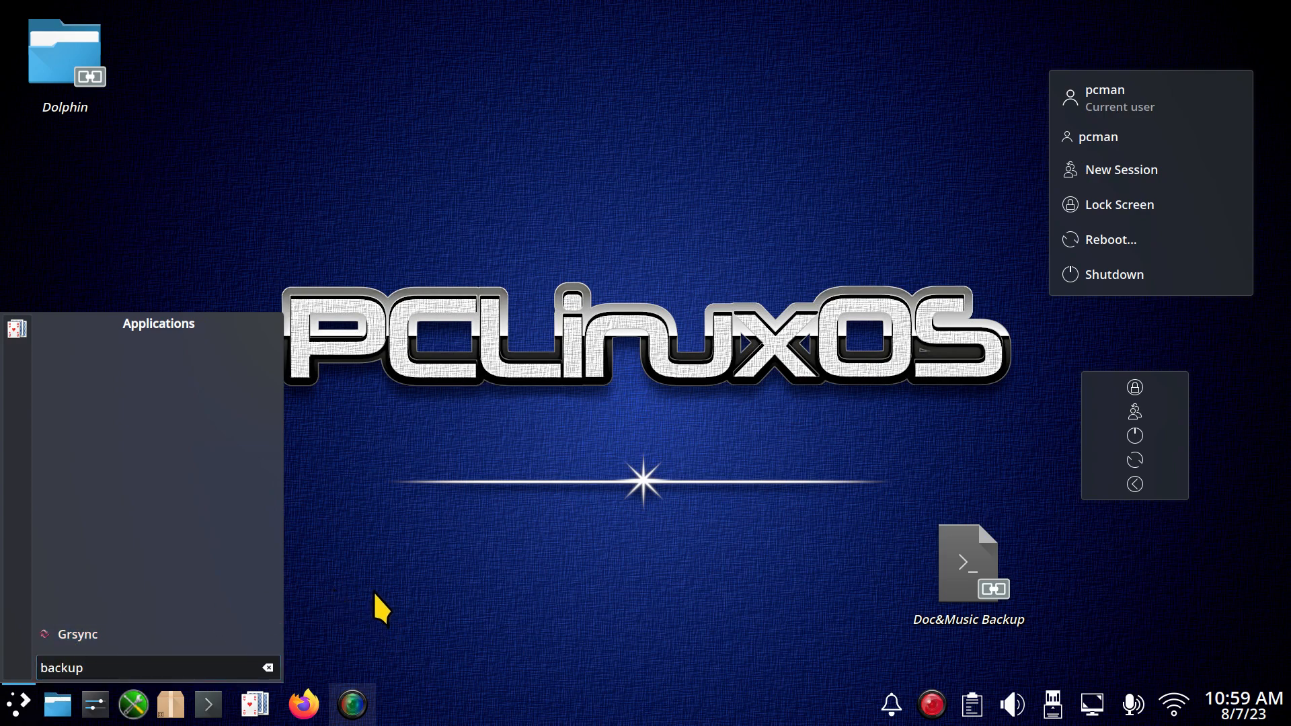
Replace the application menu search with "t" to find Timeshift, and close the menu.
{"action": "key", "text": "BackSpace"}
{"action": "key", "text": "BackSpace"}
{"action": "key", "text": "BackSpace"}
{"action": "key", "text": "BackSpace"}
{"action": "key", "text": "BackSpace"}
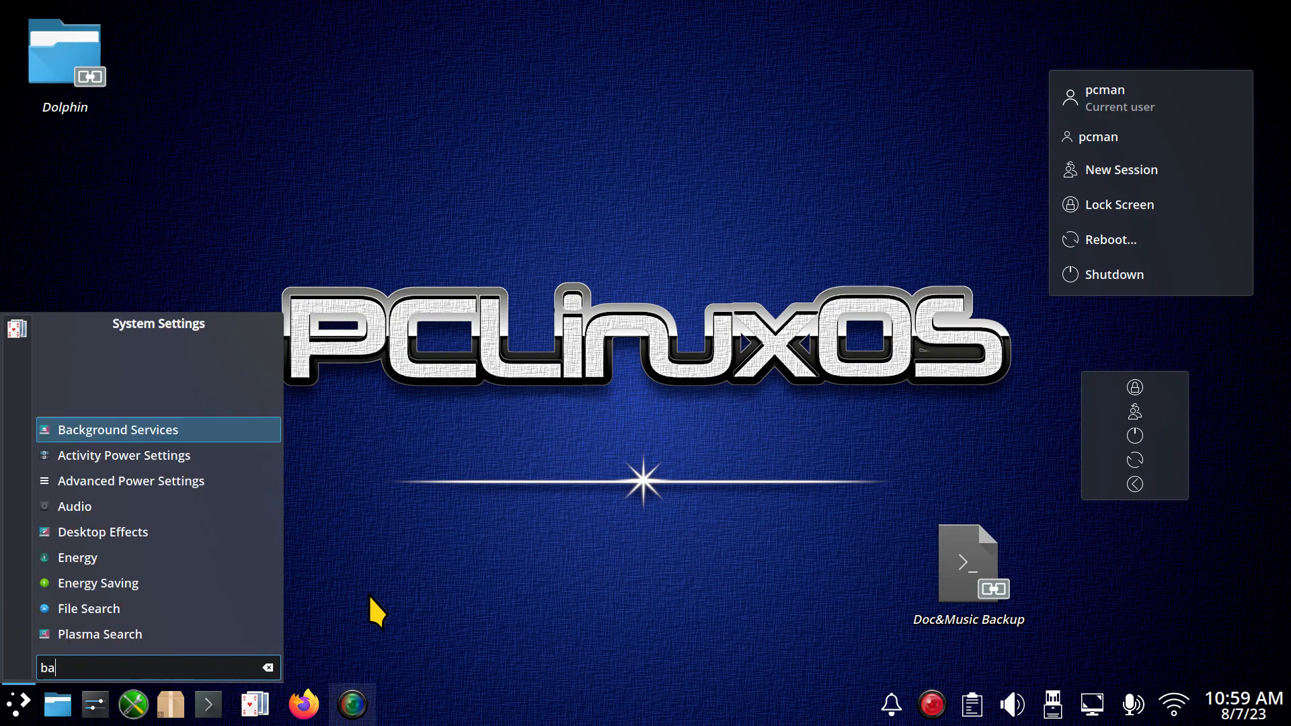
{"action": "key", "text": "BackSpace"}
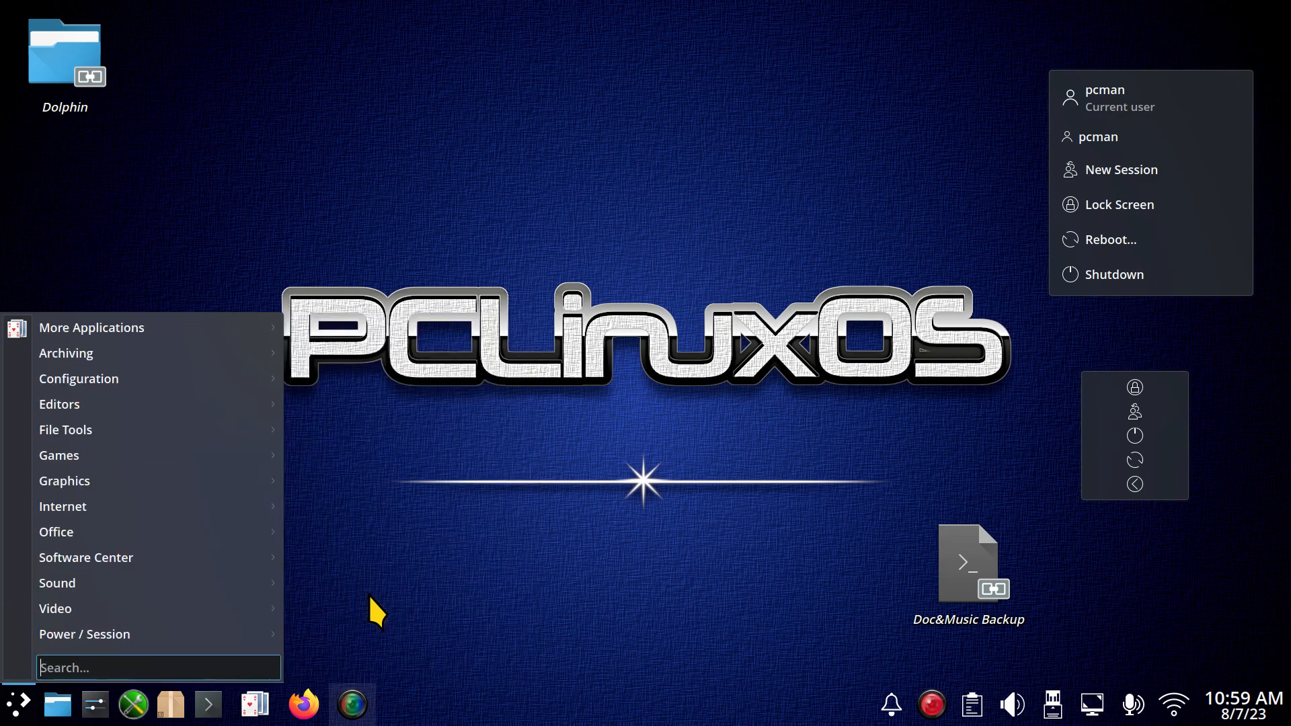
{"action": "type", "text": "t"}
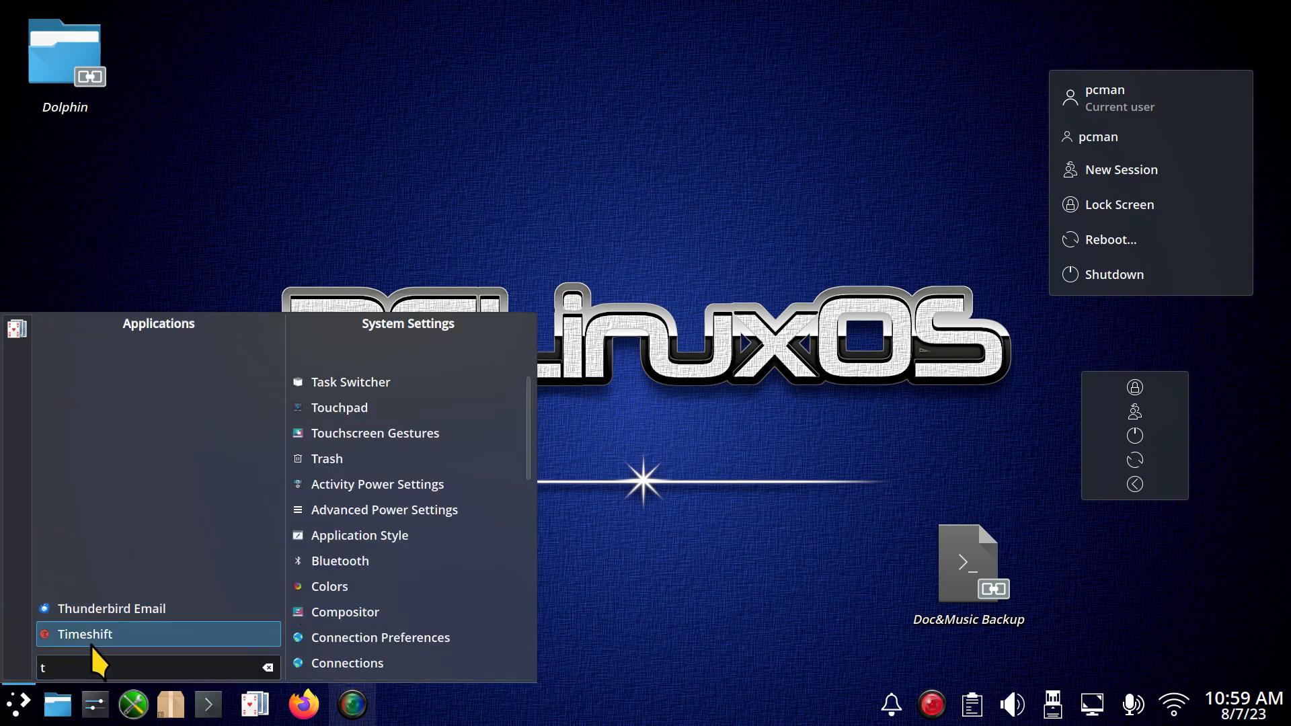
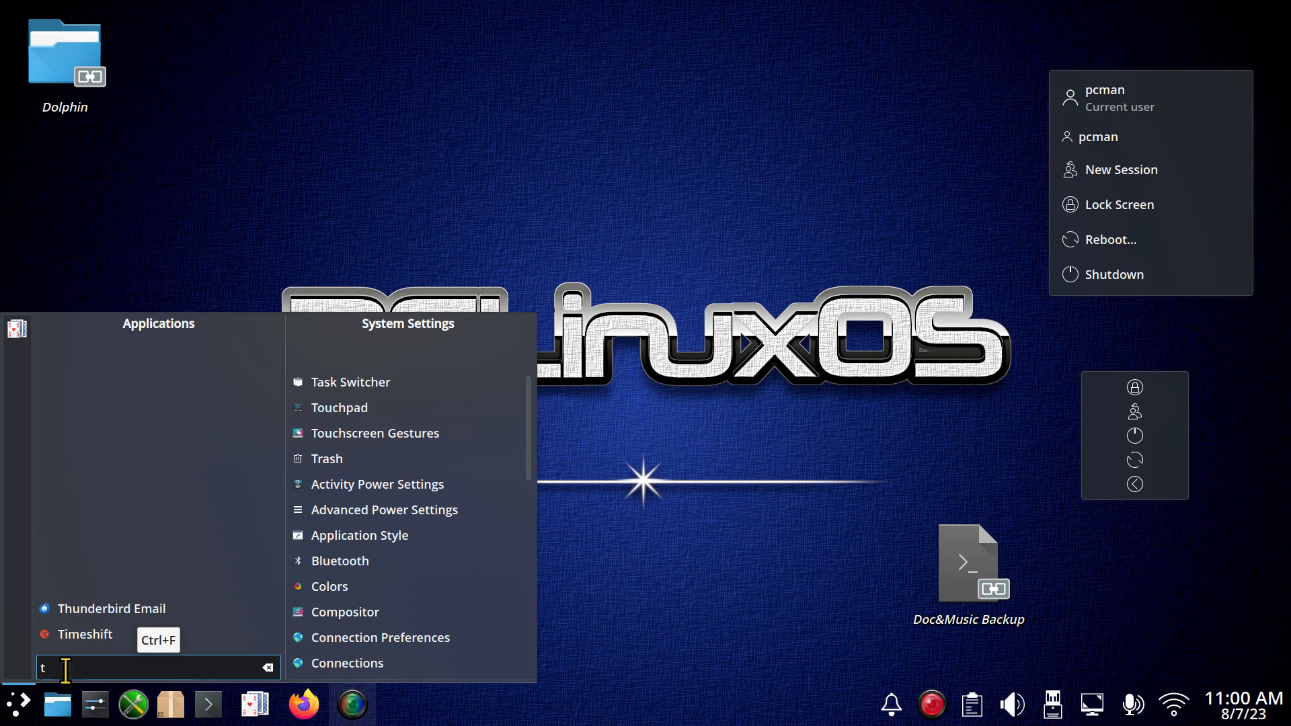
{"action": "left_click", "coordinate": [947, 585]}
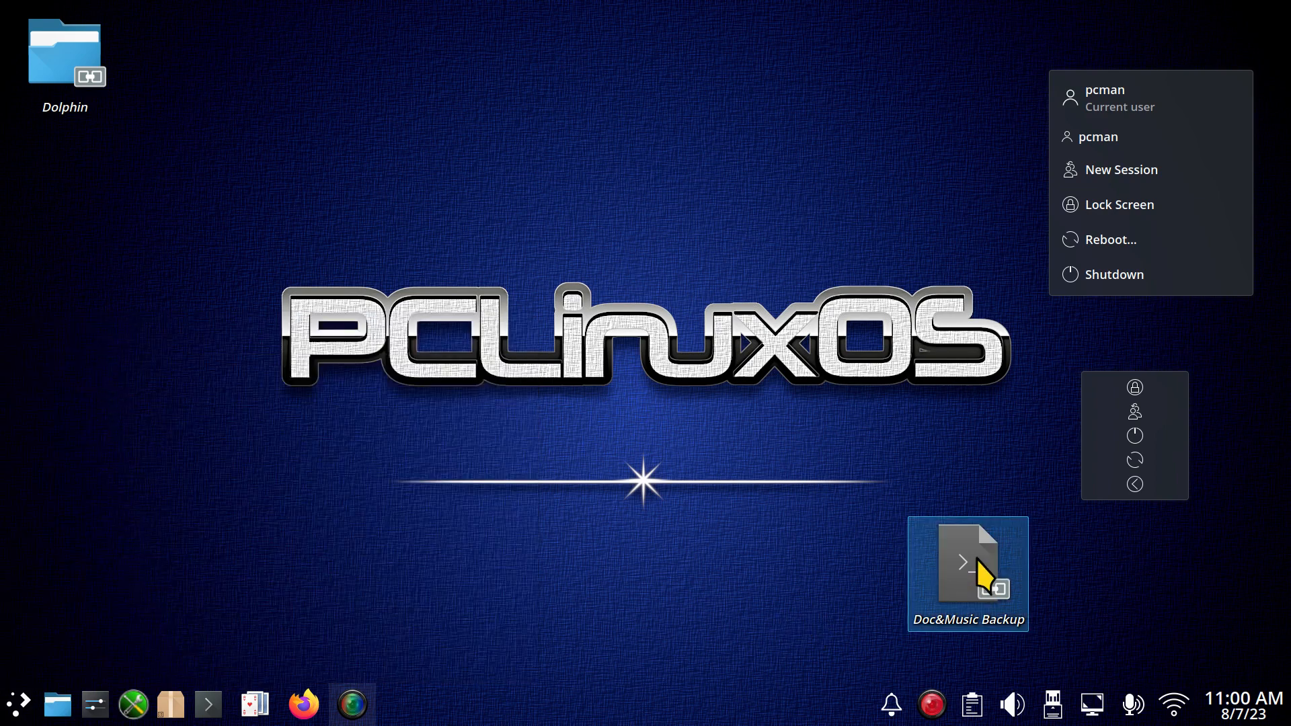
Open the Home folder in Dolphin, and restore its maximized window to a smaller size.
{"action": "left_click", "coordinate": [70, 706]}
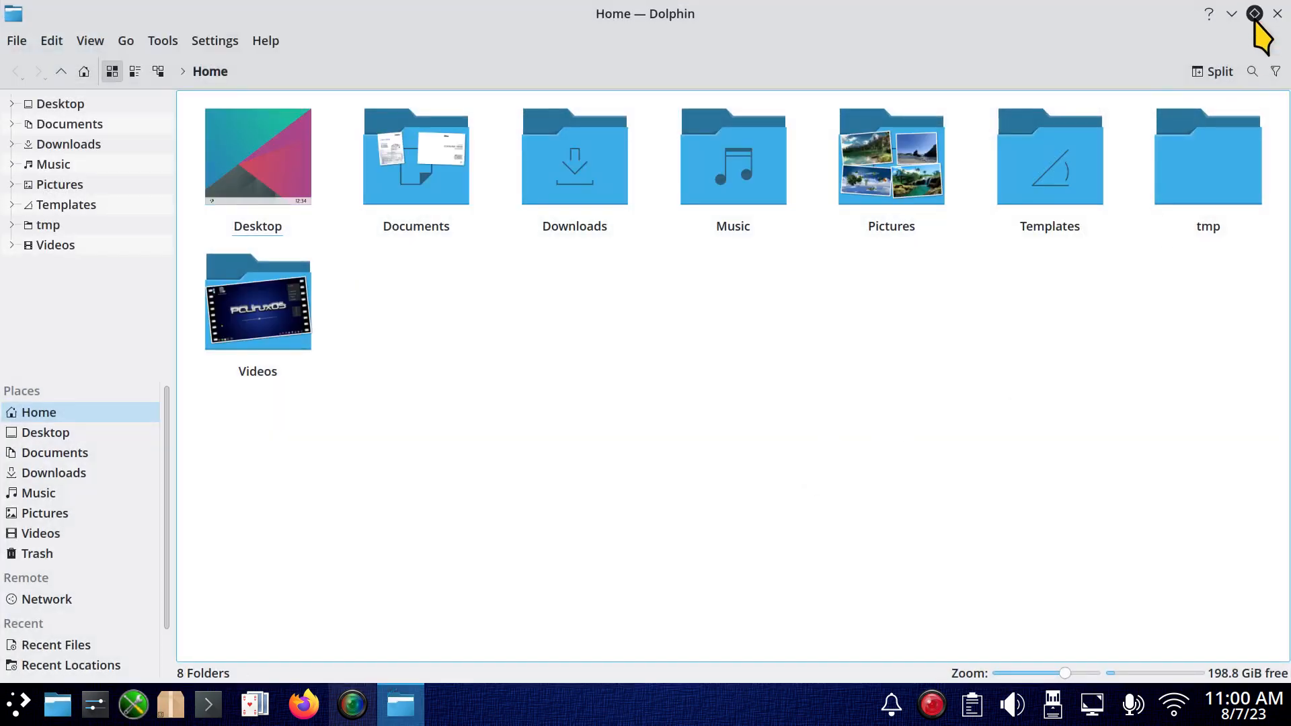
{"action": "left_click", "coordinate": [1255, 14]}
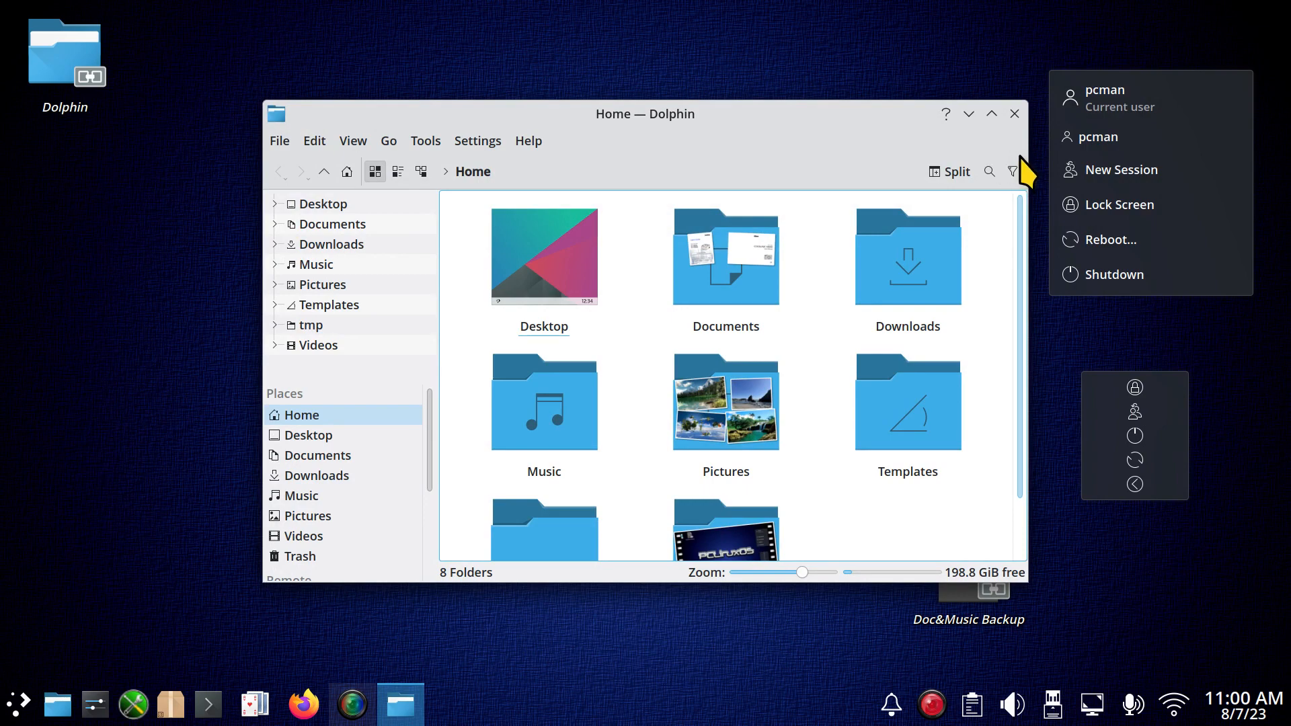
Narrow the Dolphin window and adjust its icon zoom so all the Home folders fit in three columns.
{"action": "left_click_drag", "start_coordinate": [1020, 158], "coordinate": [851, 161]}
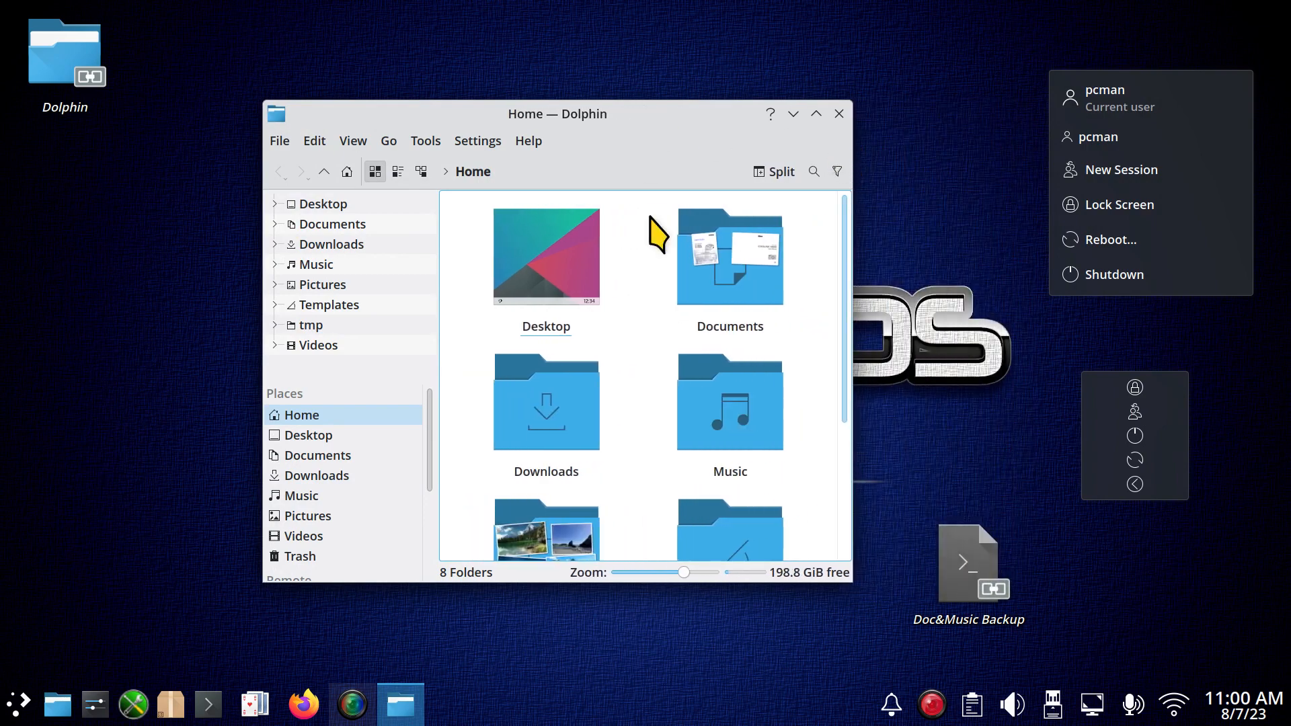
{"action": "scroll", "coordinate": [646, 370], "scroll_direction": "up", "scroll_amount": 3, "text": "ctrl"}
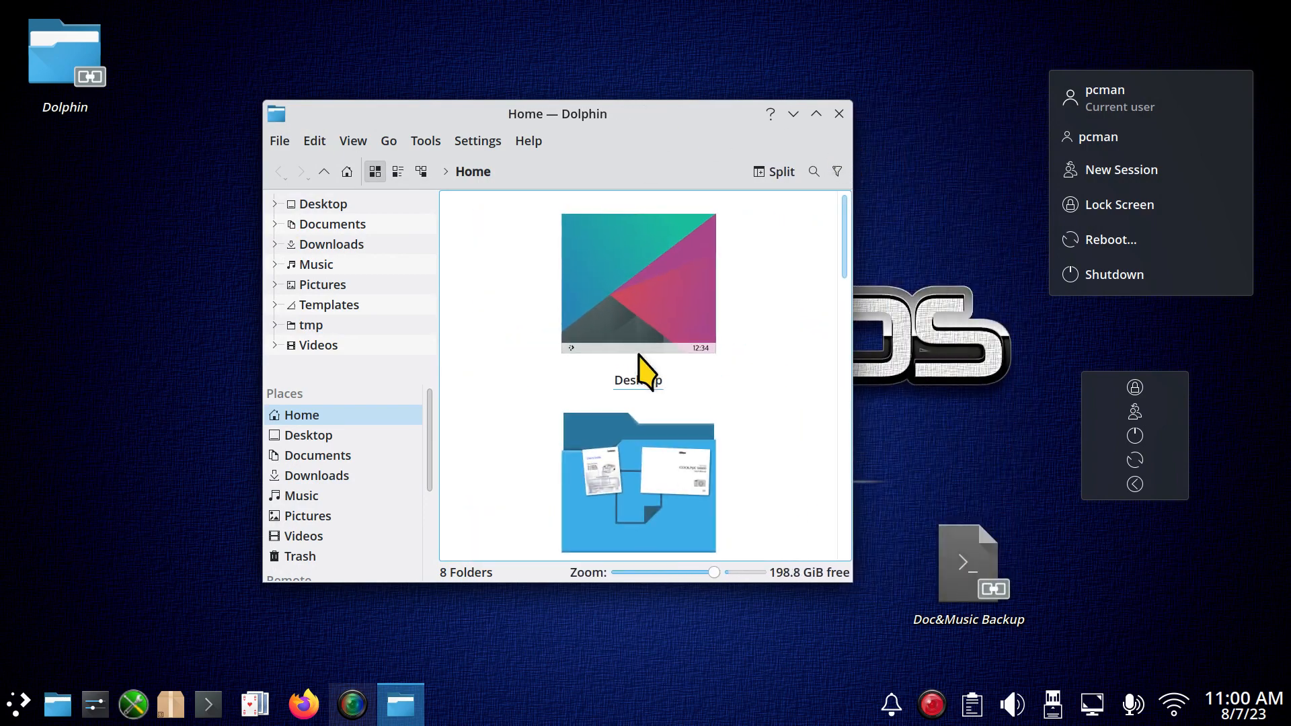
{"action": "scroll", "coordinate": [497, 373], "scroll_direction": "down", "scroll_amount": 5}
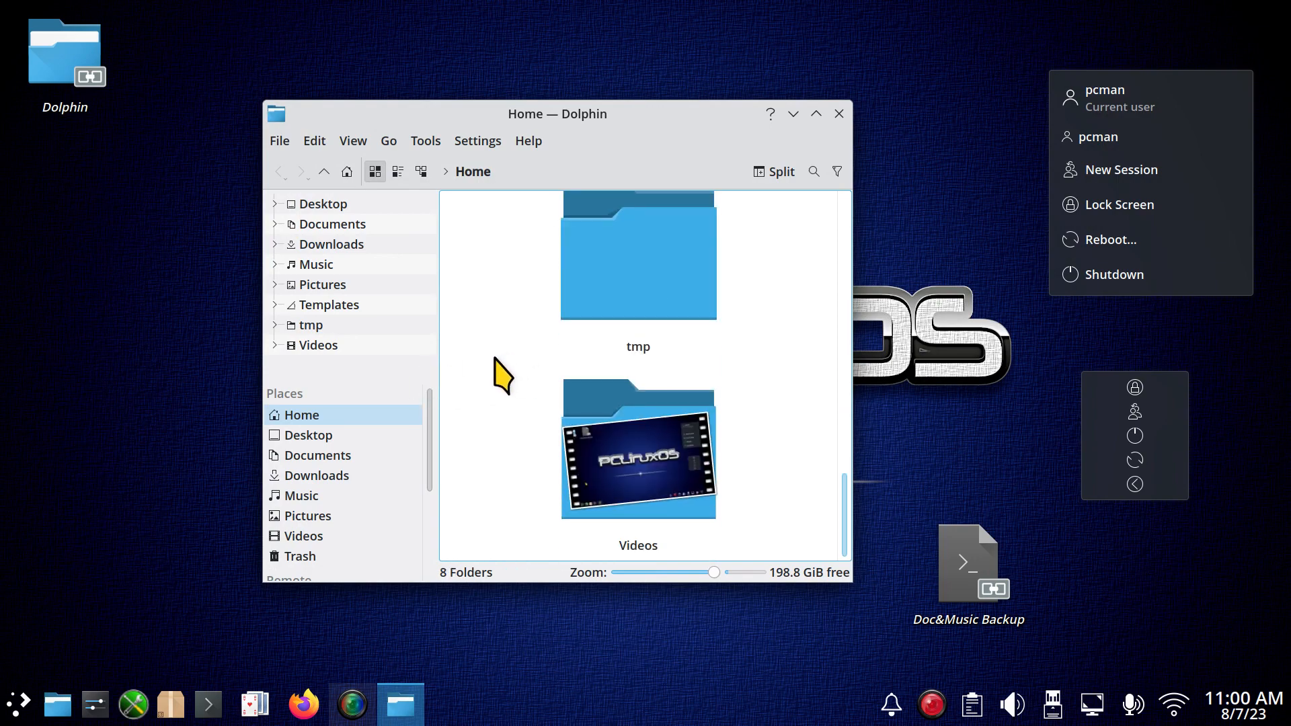
{"action": "scroll", "coordinate": [491, 366], "scroll_direction": "down", "scroll_amount": 2, "text": "ctrl"}
{"action": "scroll", "coordinate": [498, 377], "scroll_direction": "down", "scroll_amount": 1, "text": "ctrl"}
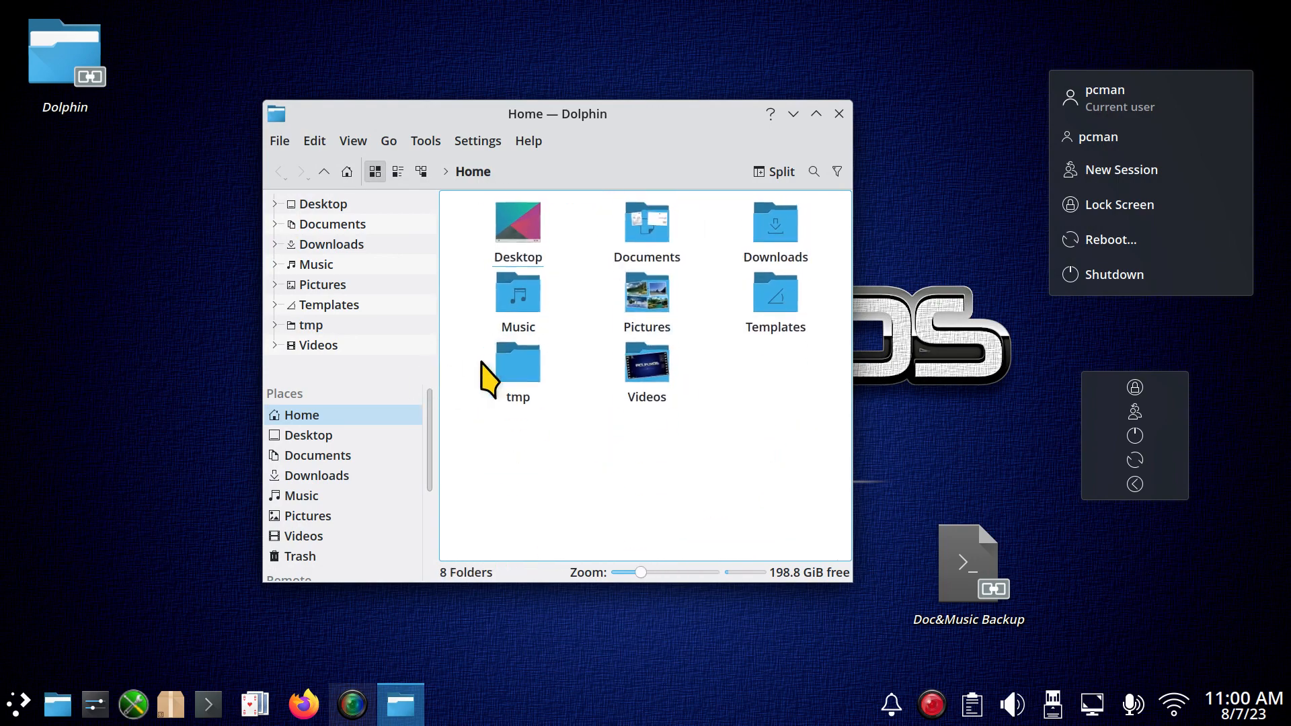
{"action": "scroll", "coordinate": [482, 364], "scroll_direction": "up", "scroll_amount": 1, "text": "ctrl"}
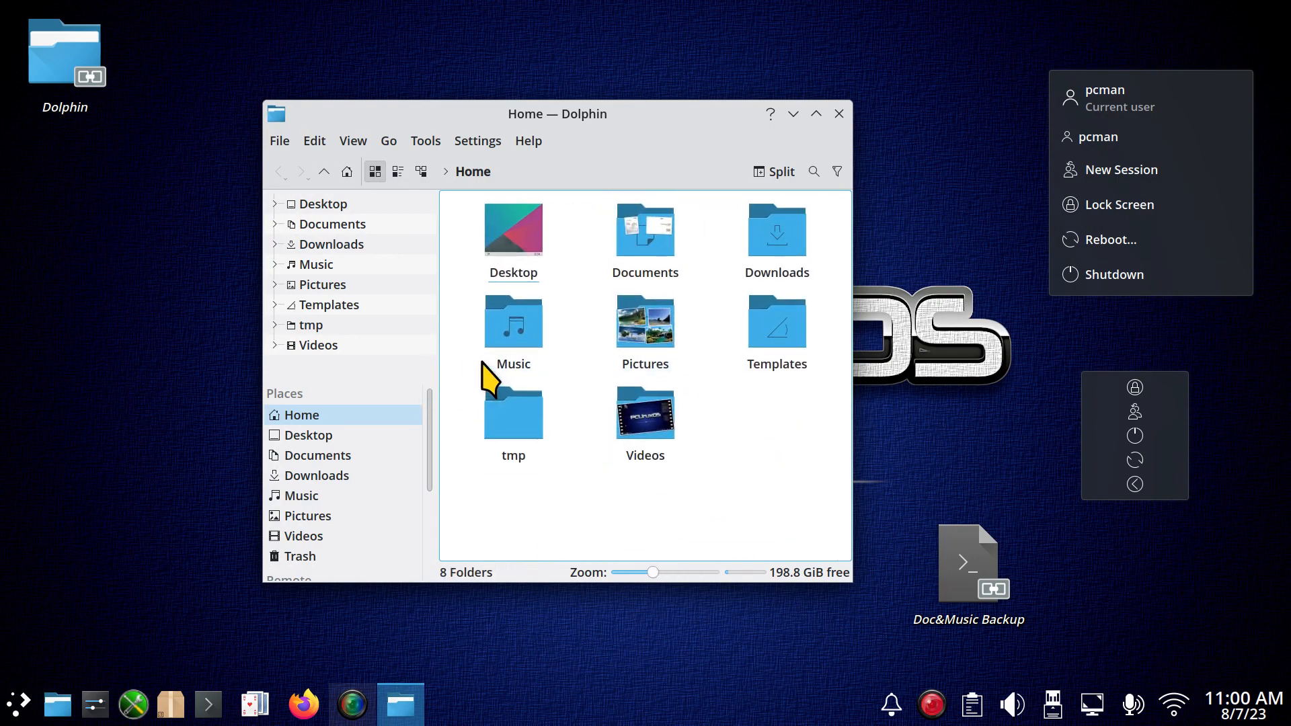
Move the Dolphin window aside, open a second Dolphin window, and place the two side by side.
{"action": "left_click_drag", "start_coordinate": [657, 120], "coordinate": [1057, 50]}
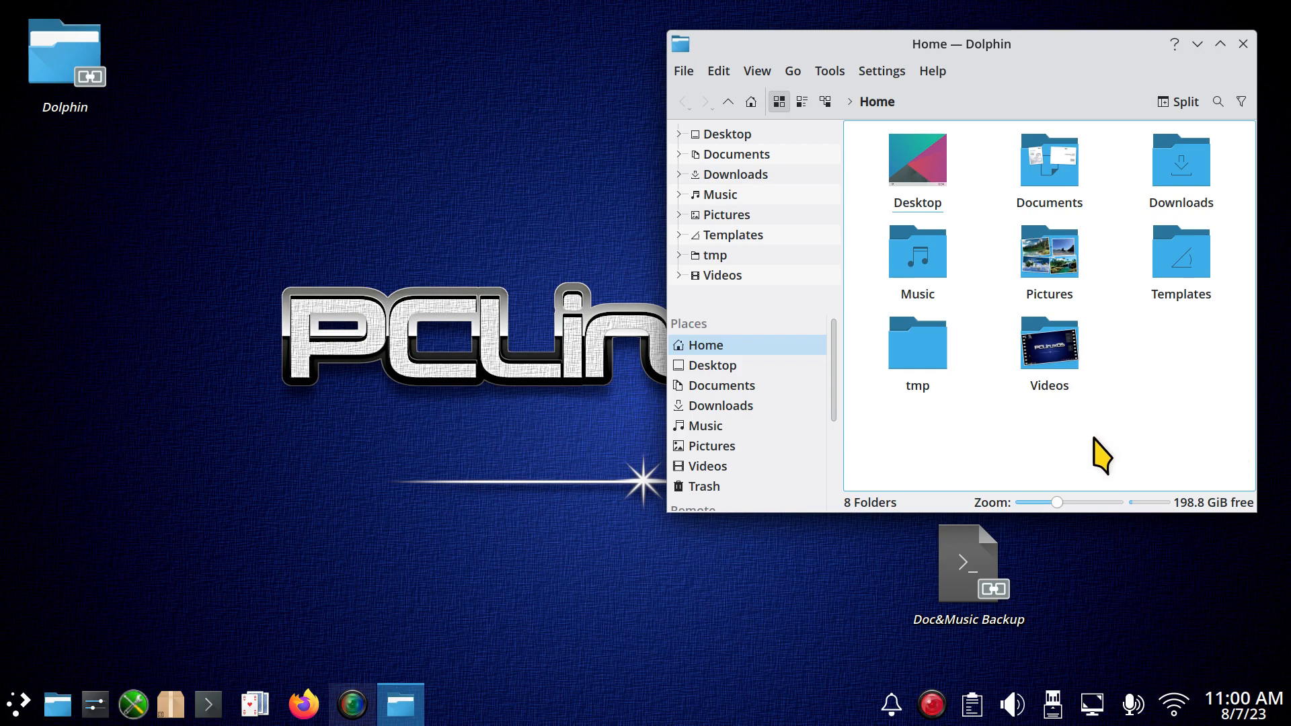
{"action": "key", "text": "ctrl+n"}
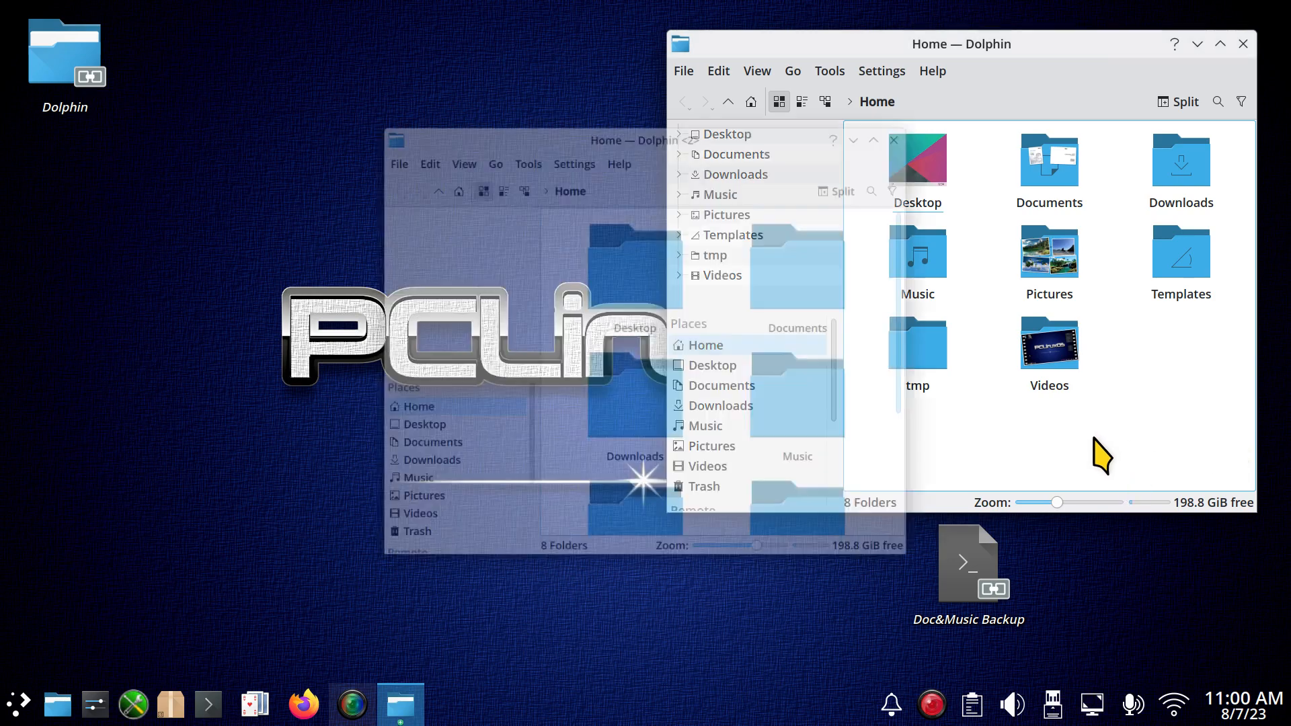
{"action": "left_click_drag", "start_coordinate": [795, 122], "coordinate": [499, 134]}
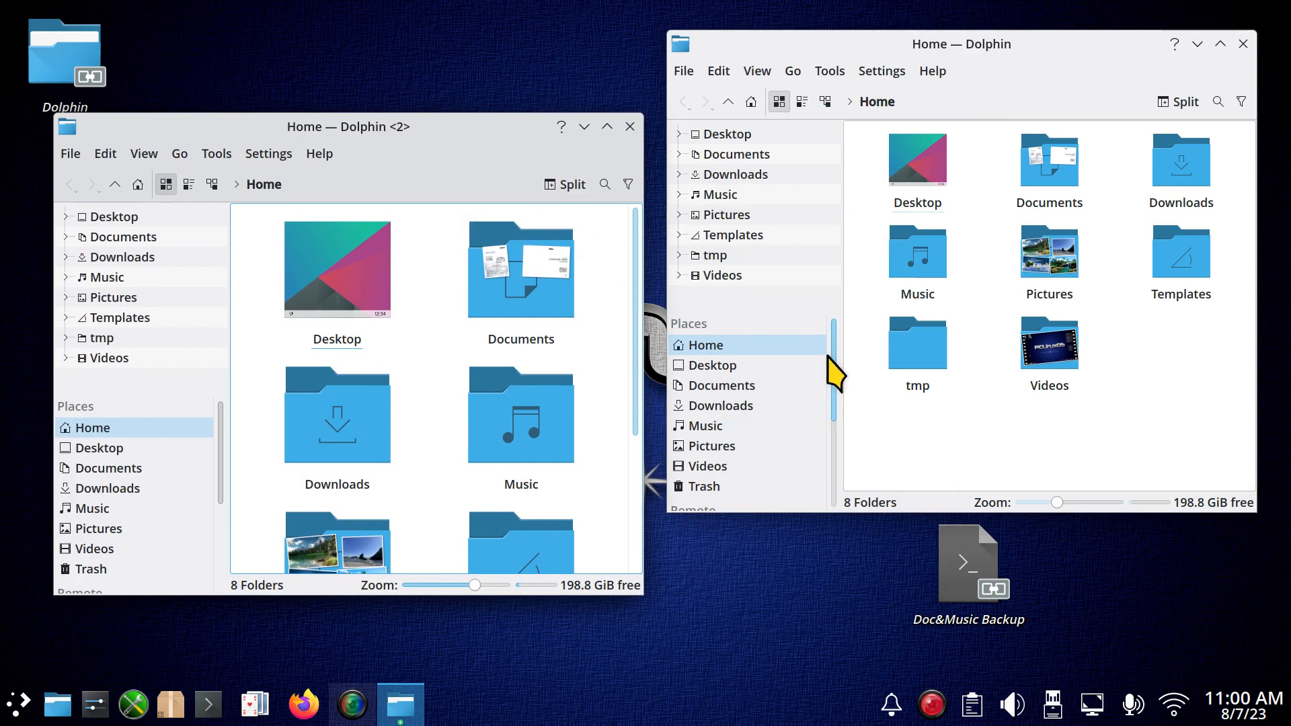
Open the PCLinuxStuff folder on the BACKUP device, move all its folders to the trash, and show its full path.
{"action": "left_click_drag", "start_coordinate": [829, 351], "coordinate": [839, 475]}
{"action": "left_click", "coordinate": [738, 483]}
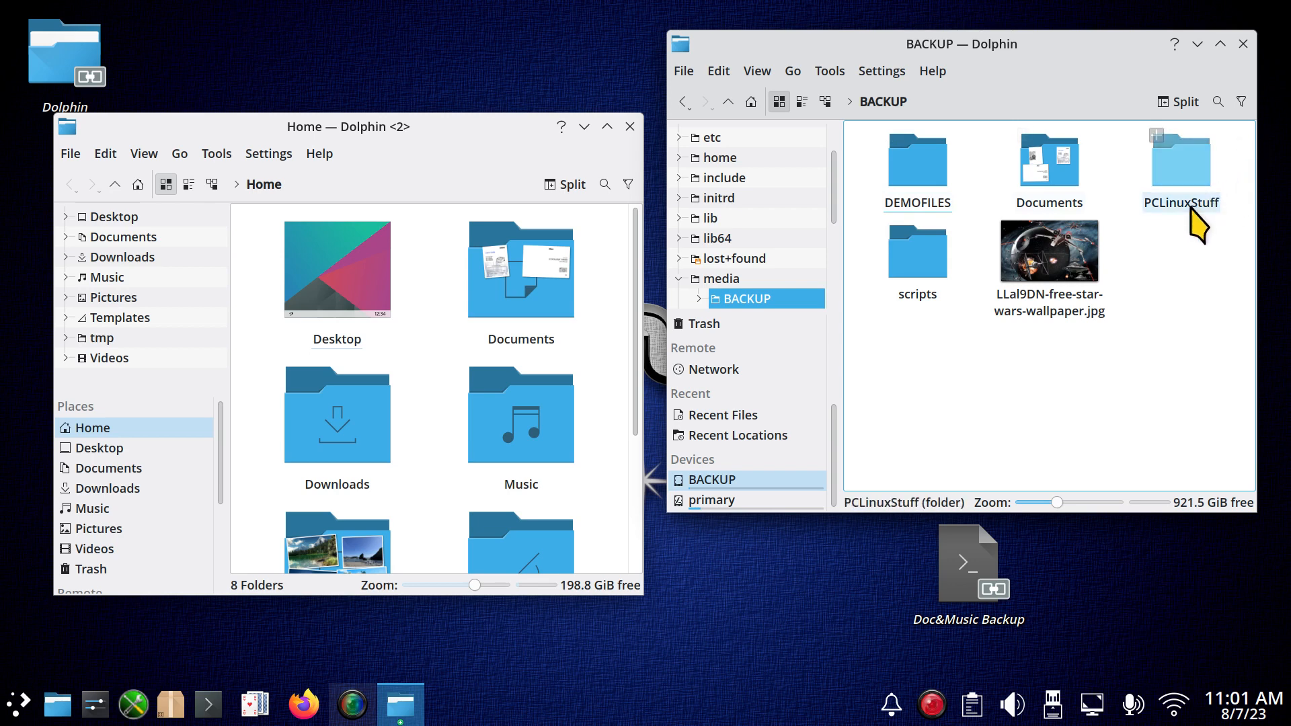
{"action": "double_click", "coordinate": [1185, 176]}
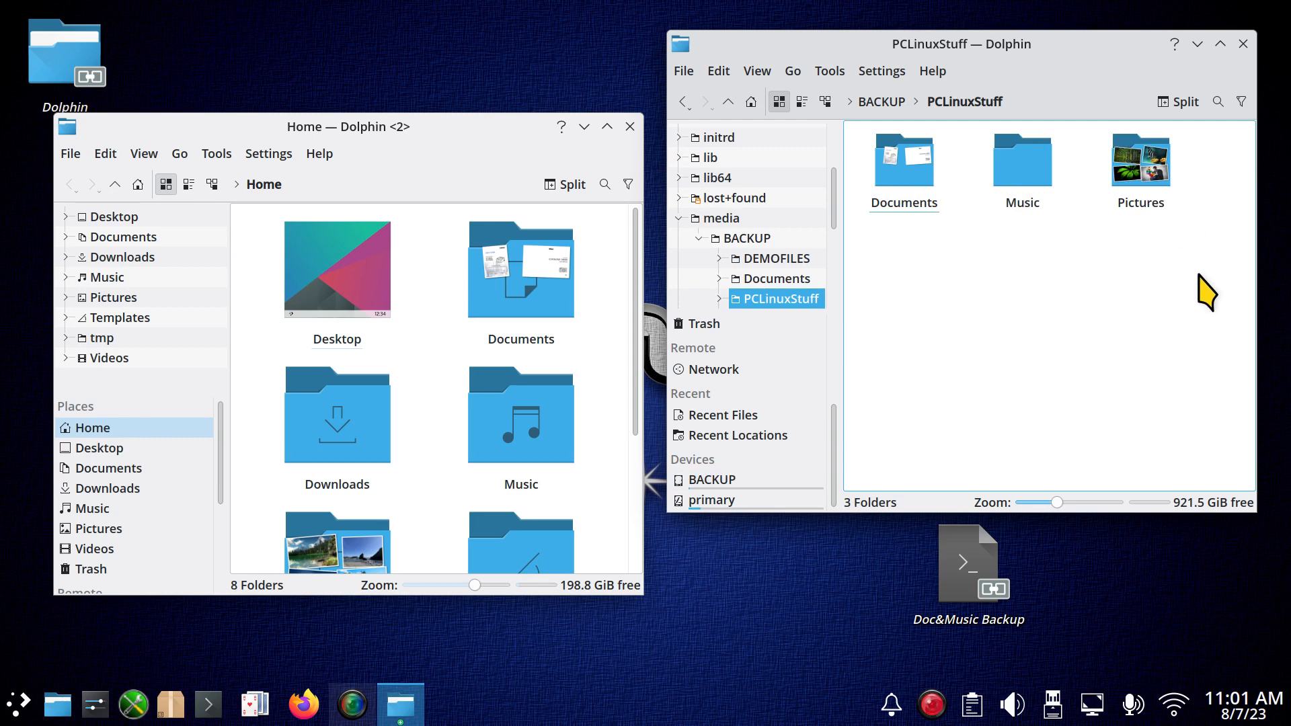
{"action": "left_click_drag", "start_coordinate": [1209, 134], "coordinate": [867, 242]}
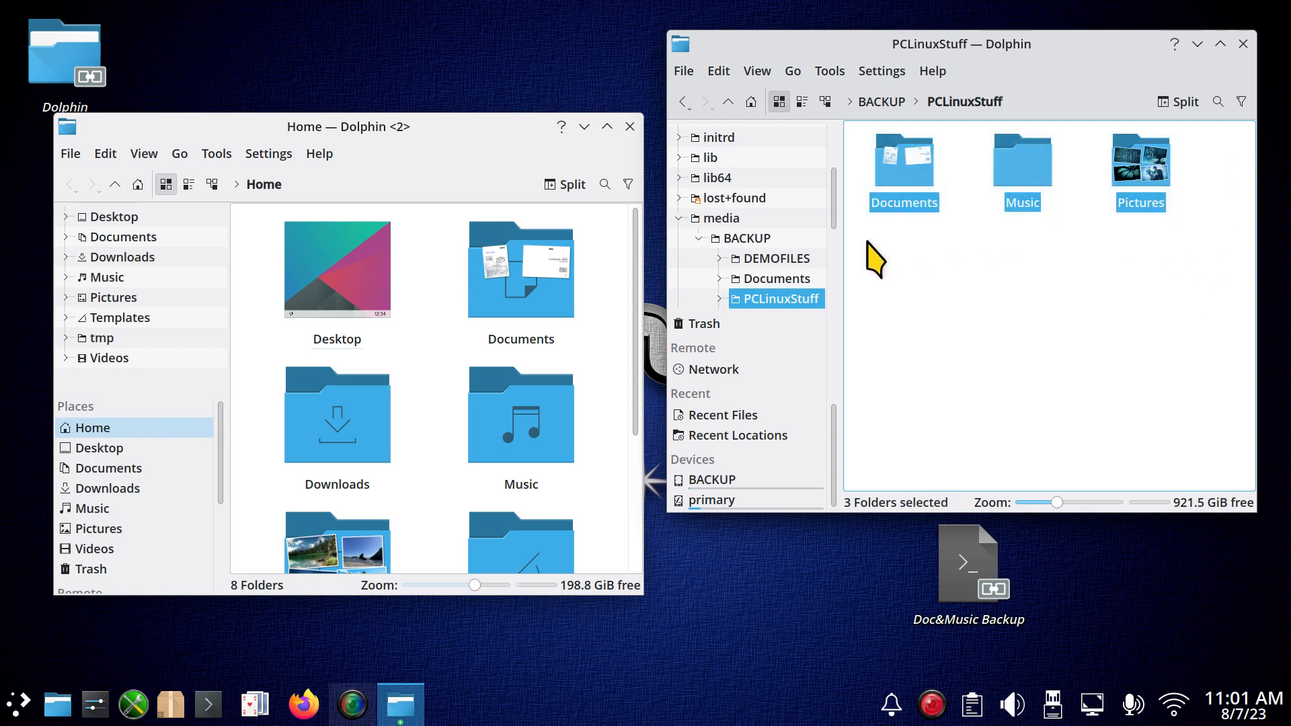
{"action": "key", "text": "Delete"}
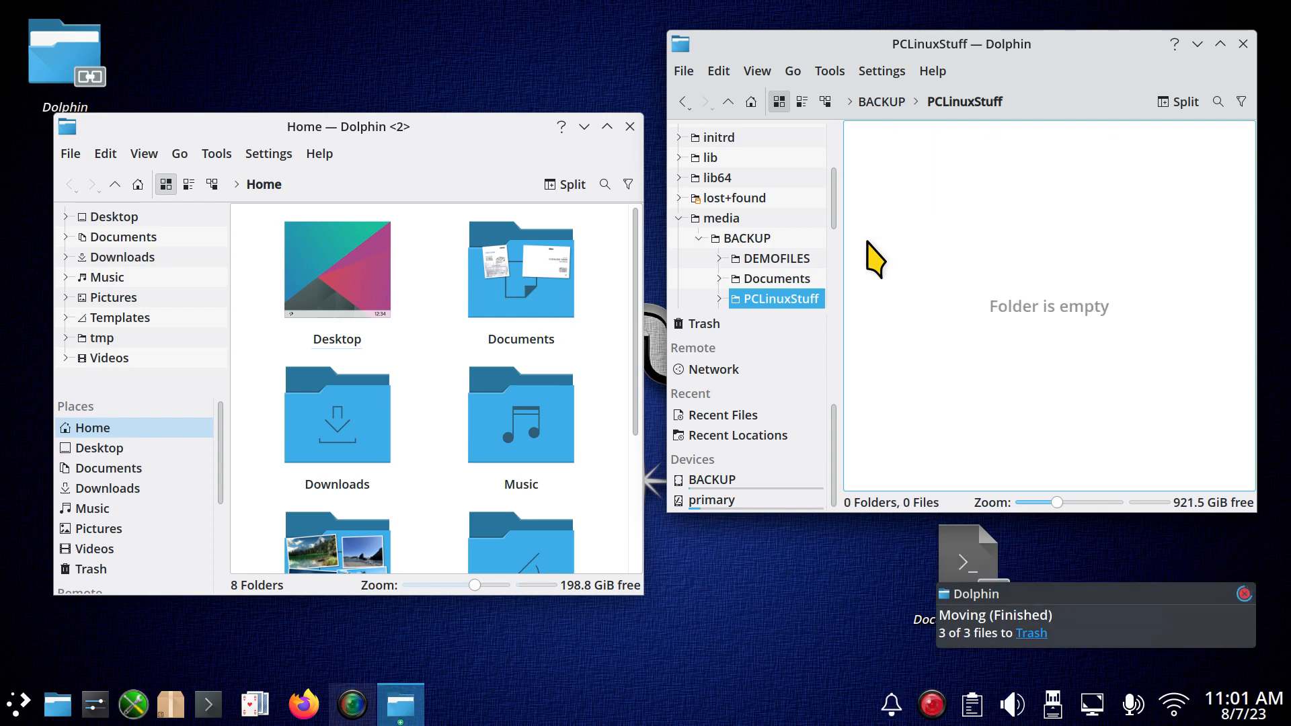
{"action": "left_click", "coordinate": [1063, 101]}
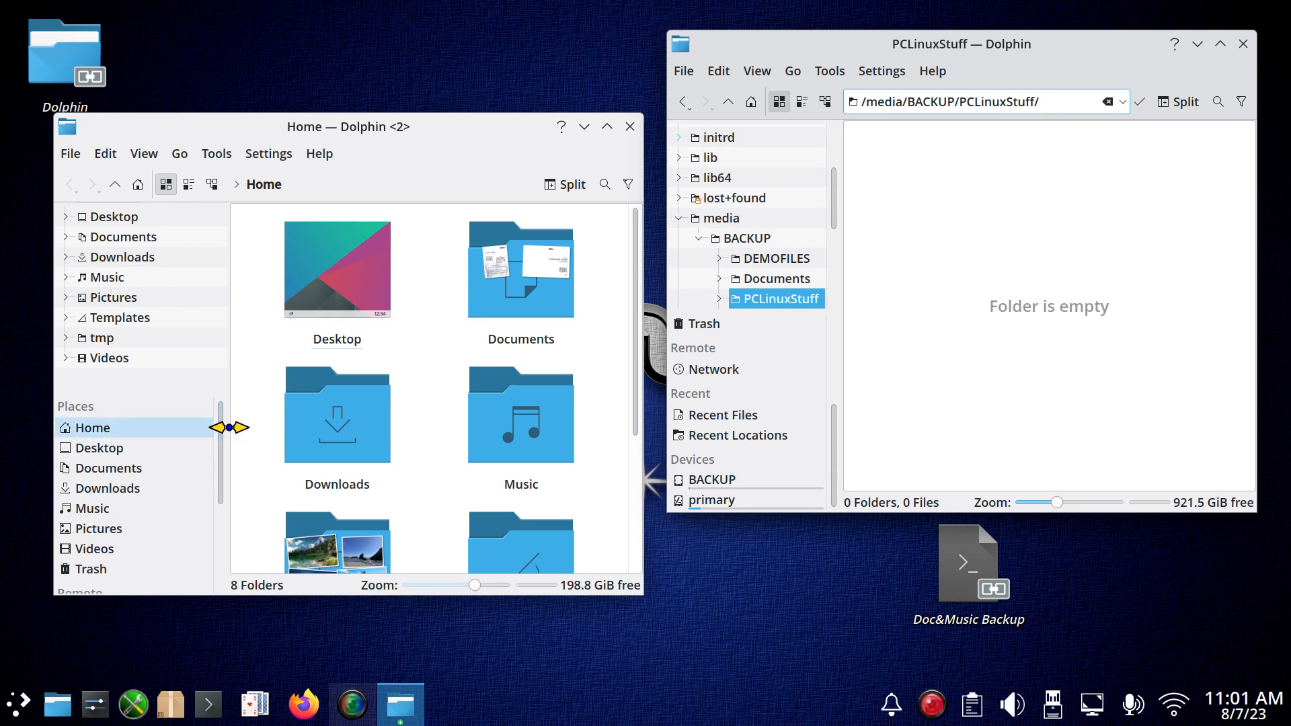
In the second Dolphin window, view the Documents folder, and delete the HelloWorld folder from Music.
{"action": "left_click", "coordinate": [138, 467]}
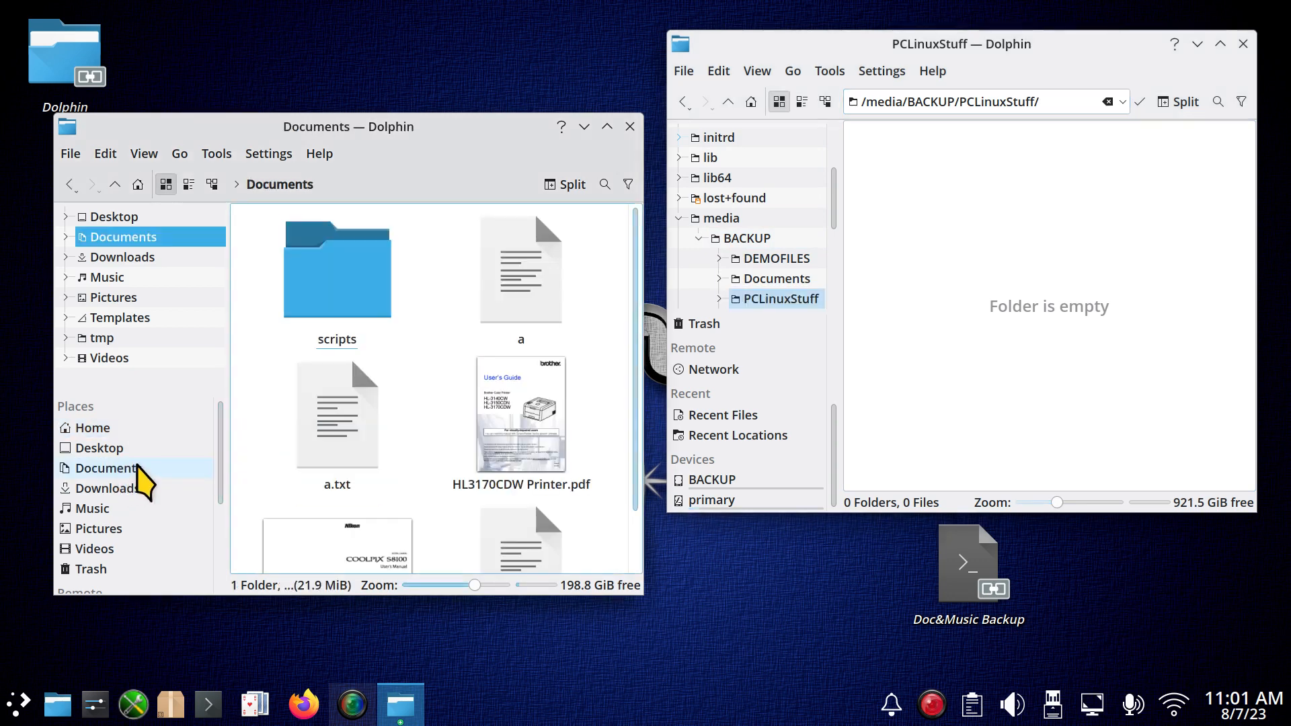
{"action": "scroll", "coordinate": [426, 289], "scroll_direction": "down", "scroll_amount": 1}
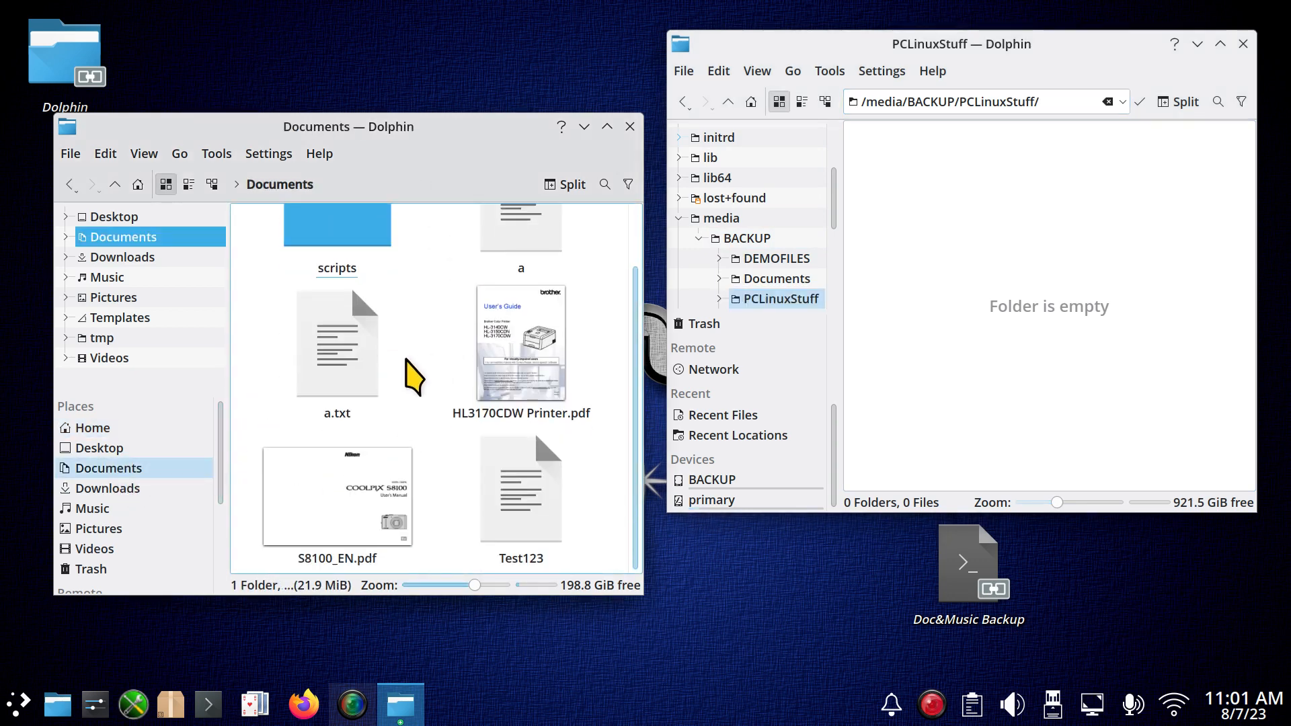
{"action": "left_click", "coordinate": [86, 511]}
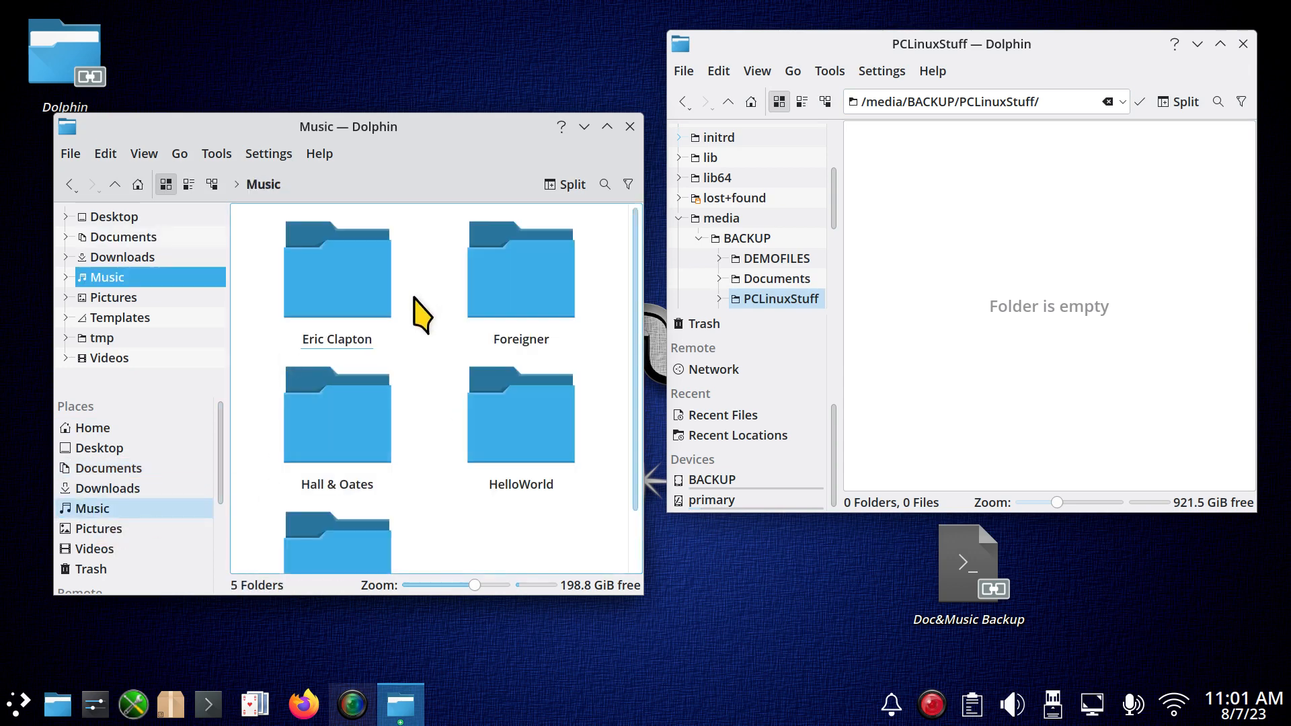
{"action": "scroll", "coordinate": [422, 316], "scroll_direction": "down", "scroll_amount": 1}
{"action": "left_click", "coordinate": [521, 373]}
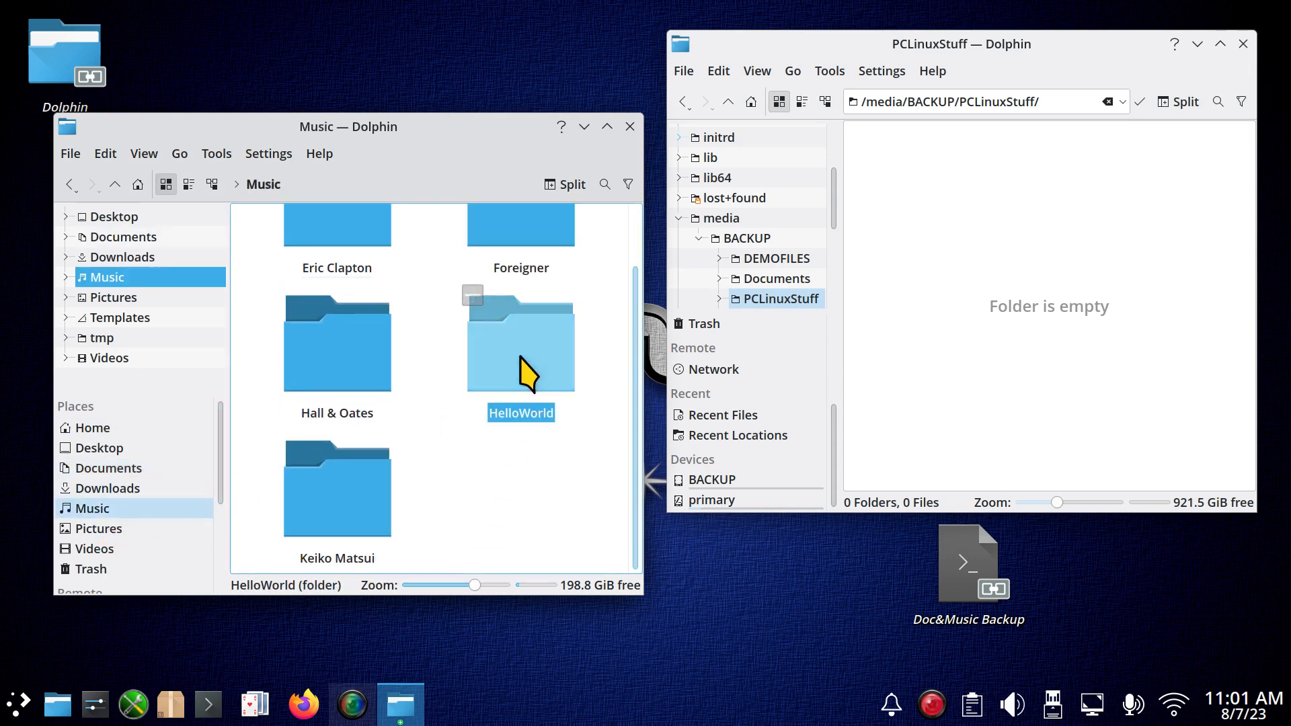
{"action": "key", "text": "Delete"}
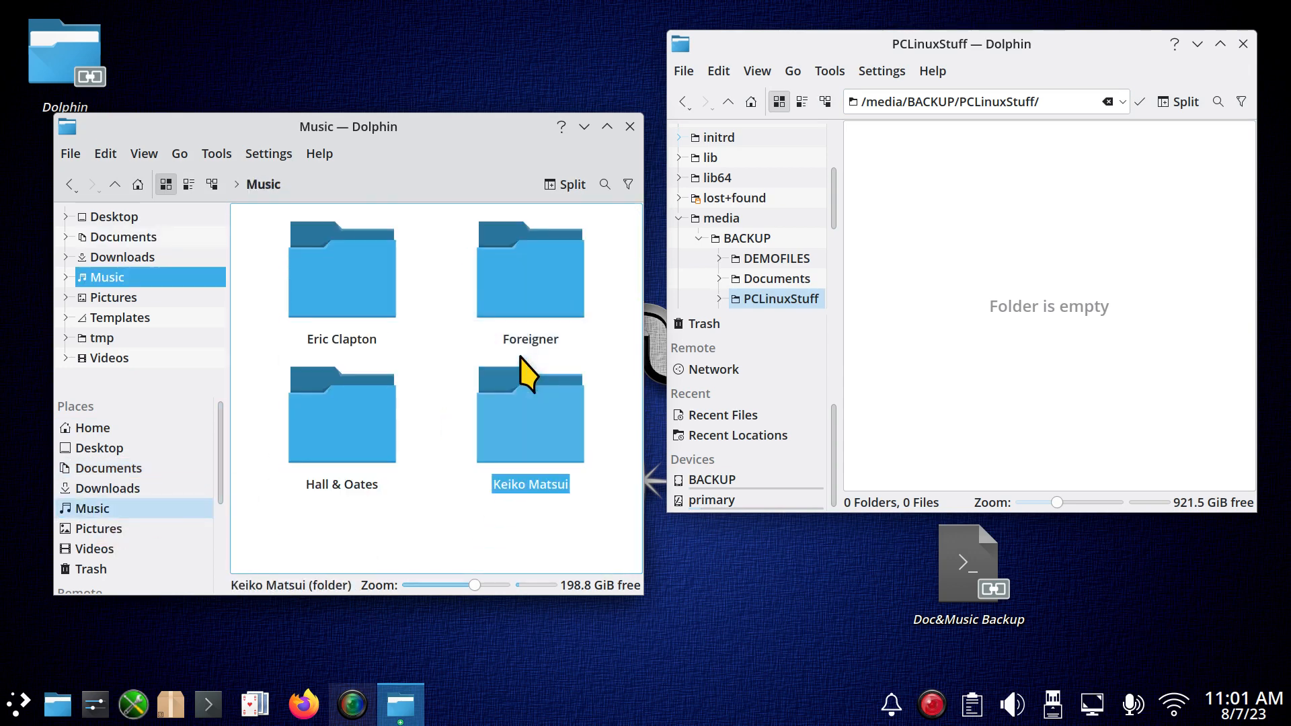
{"action": "scroll", "coordinate": [452, 447], "scroll_direction": "down", "scroll_amount": 1}
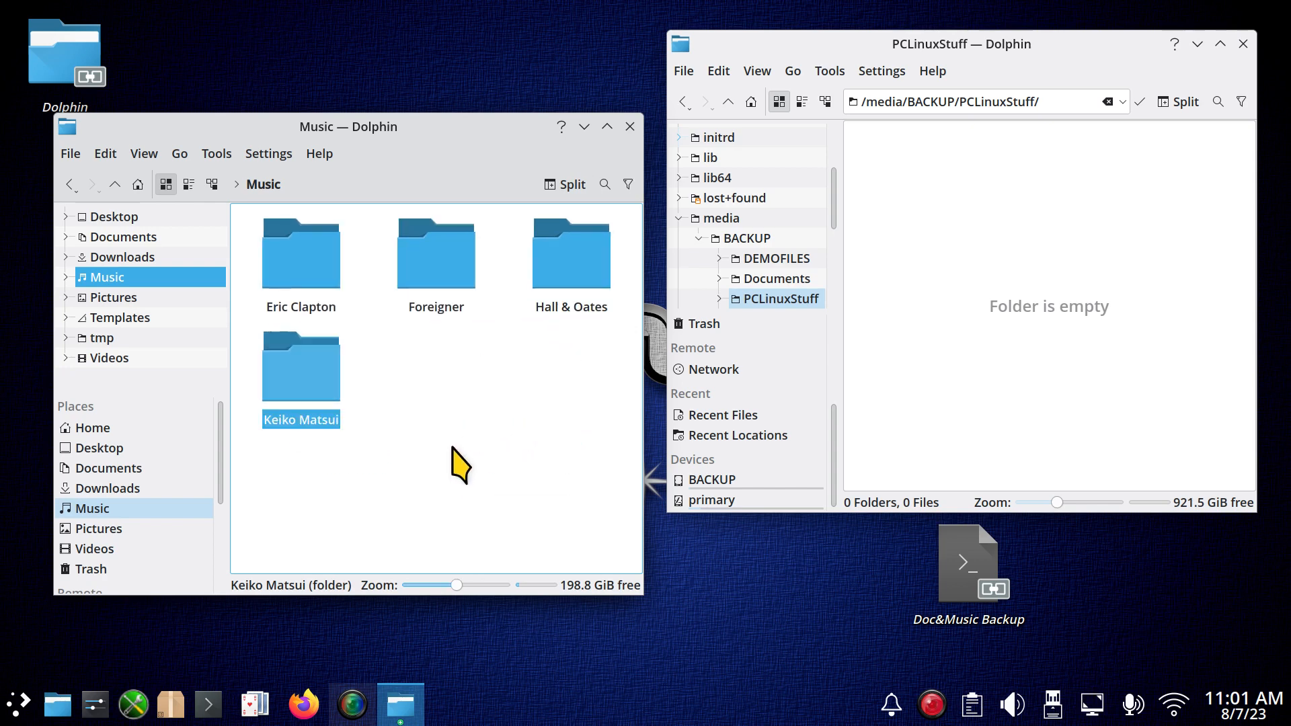
{"action": "scroll", "coordinate": [452, 448], "scroll_direction": "down", "scroll_amount": 1}
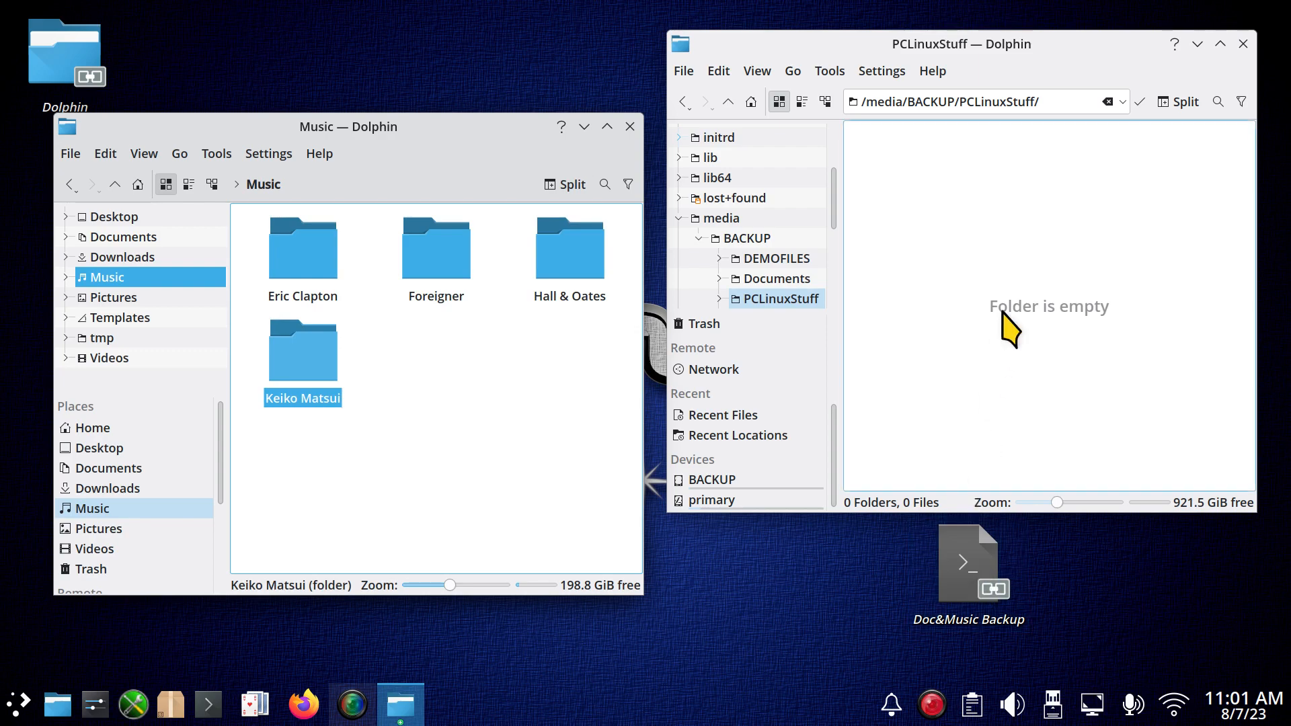
Execute the Doc&Music Backup desktop script, and compare the backed-up Documents folder with the one in Home.
{"action": "left_click", "coordinate": [968, 569]}
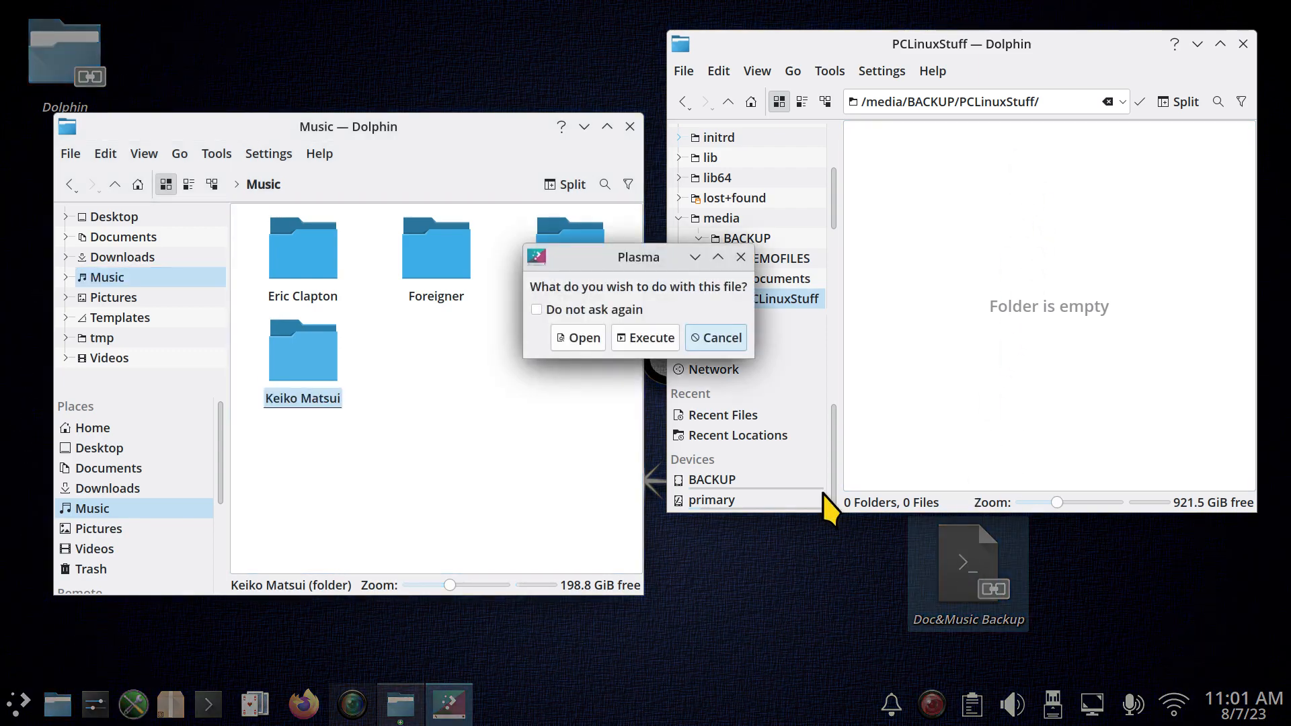
{"action": "left_click", "coordinate": [647, 337]}
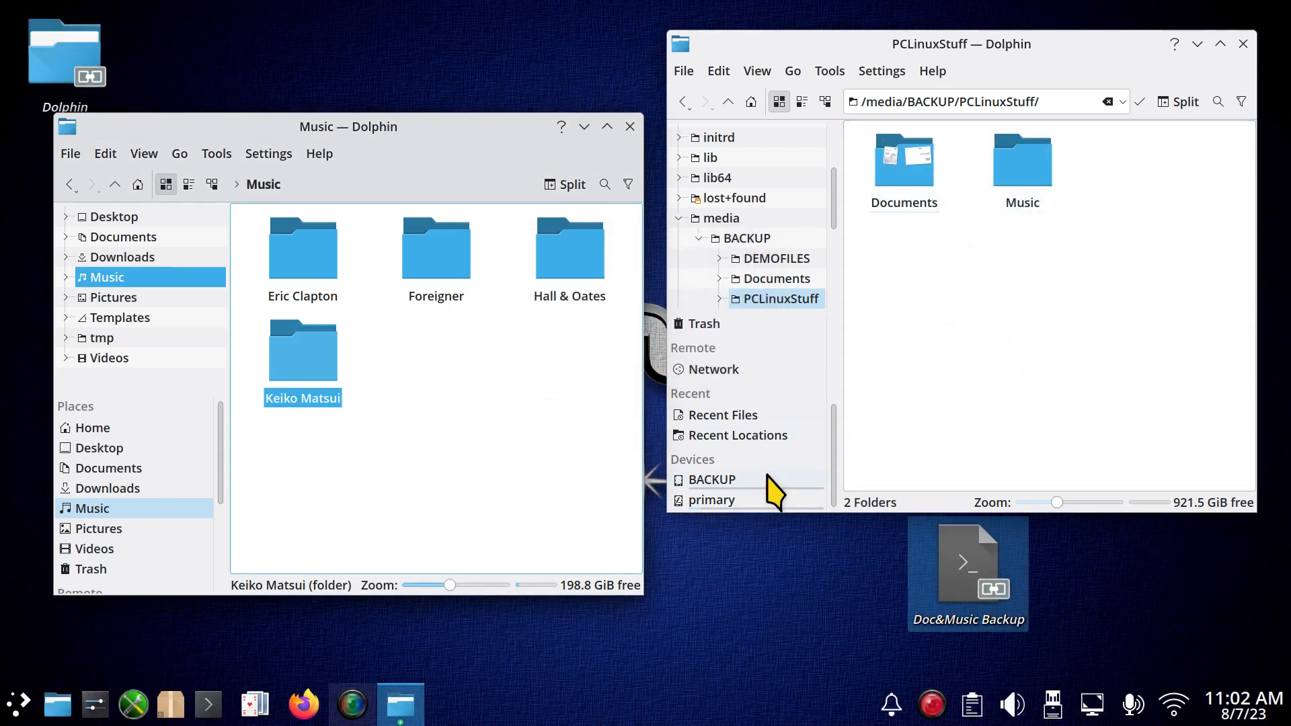
{"action": "left_click", "coordinate": [910, 138]}
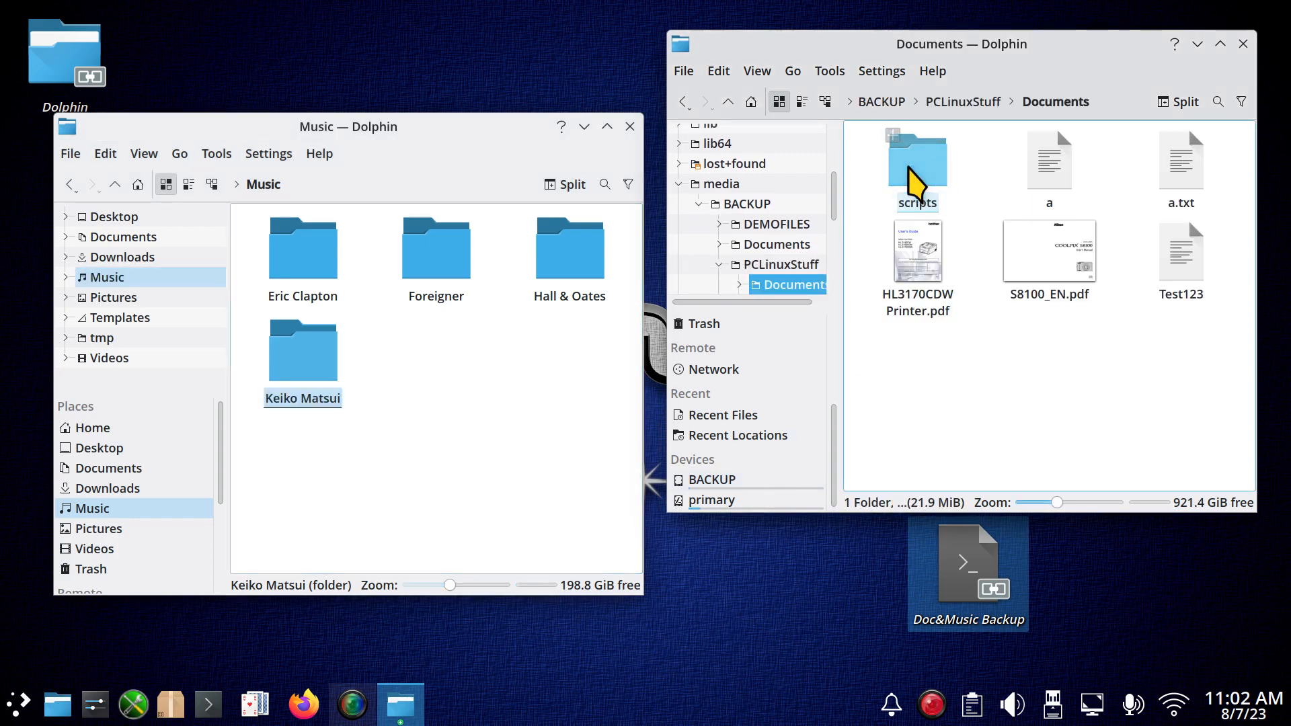
{"action": "left_click", "coordinate": [125, 470]}
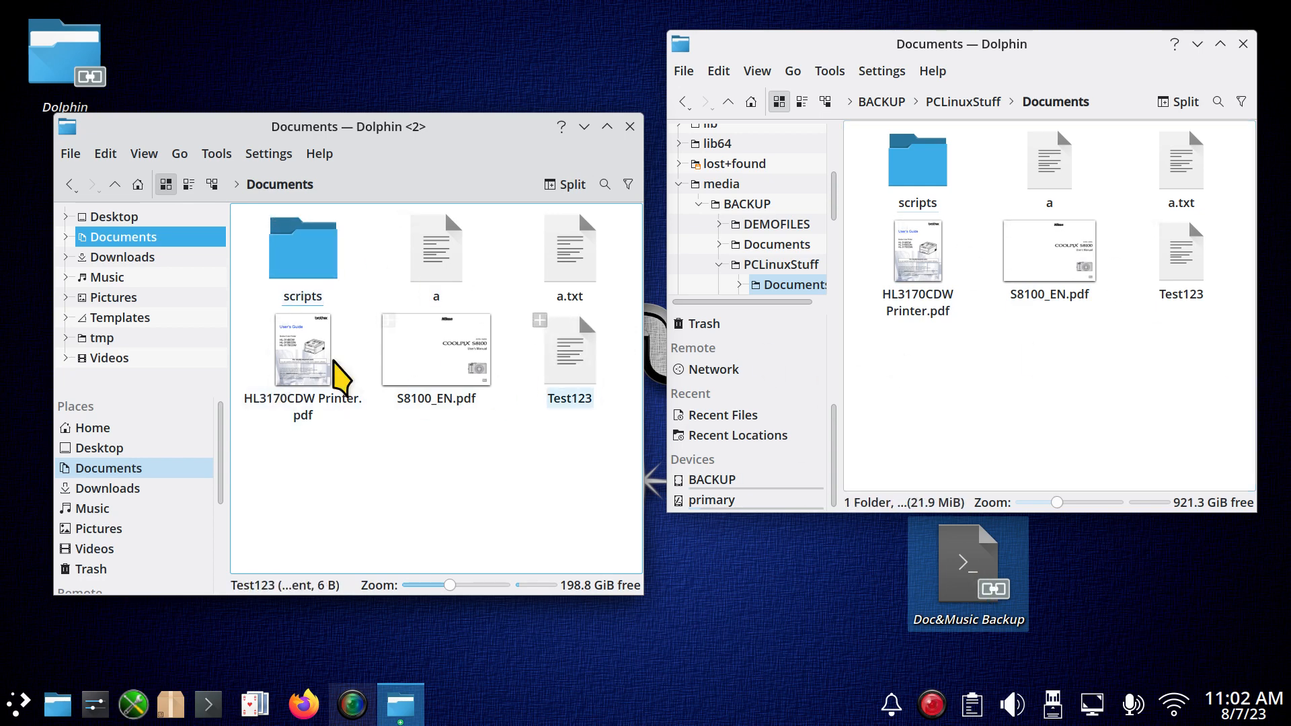
Open the Music folders in Home and in the PCLinuxStuff backup for comparison, and show their full paths.
{"action": "left_click", "coordinate": [125, 277]}
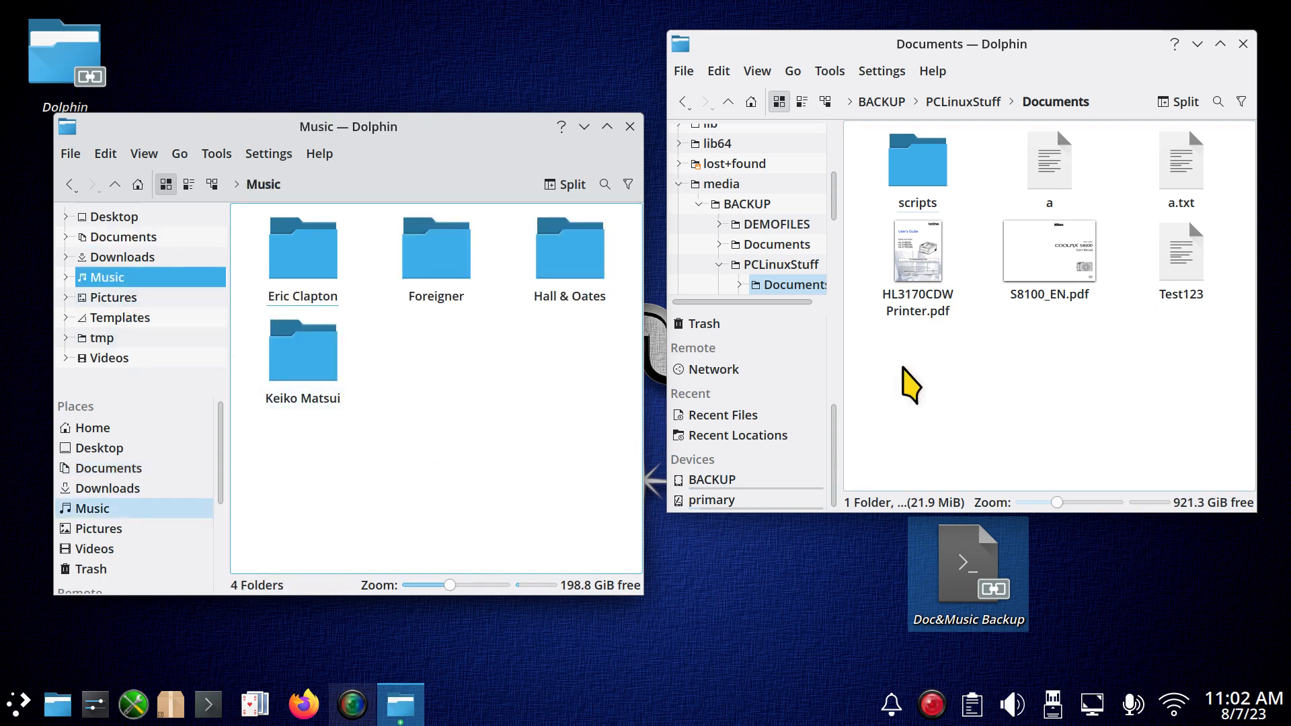
{"action": "left_click", "coordinate": [963, 102]}
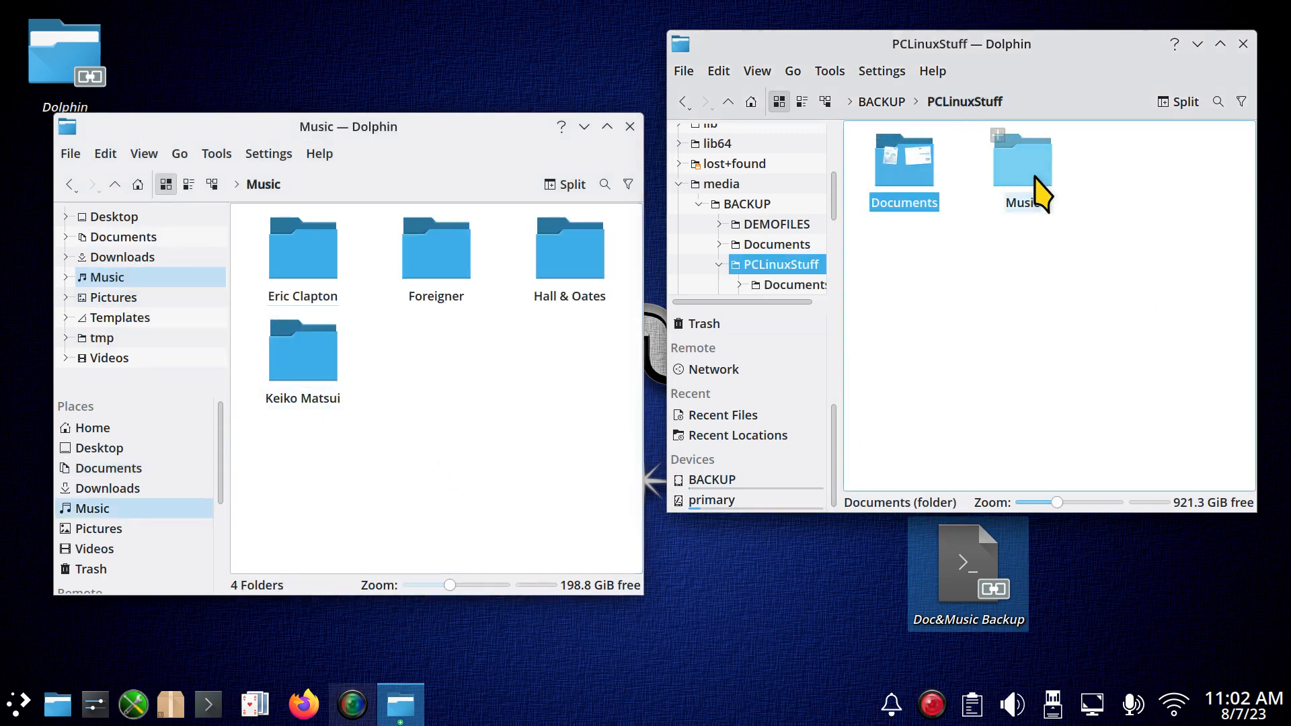
{"action": "left_click", "coordinate": [1035, 178]}
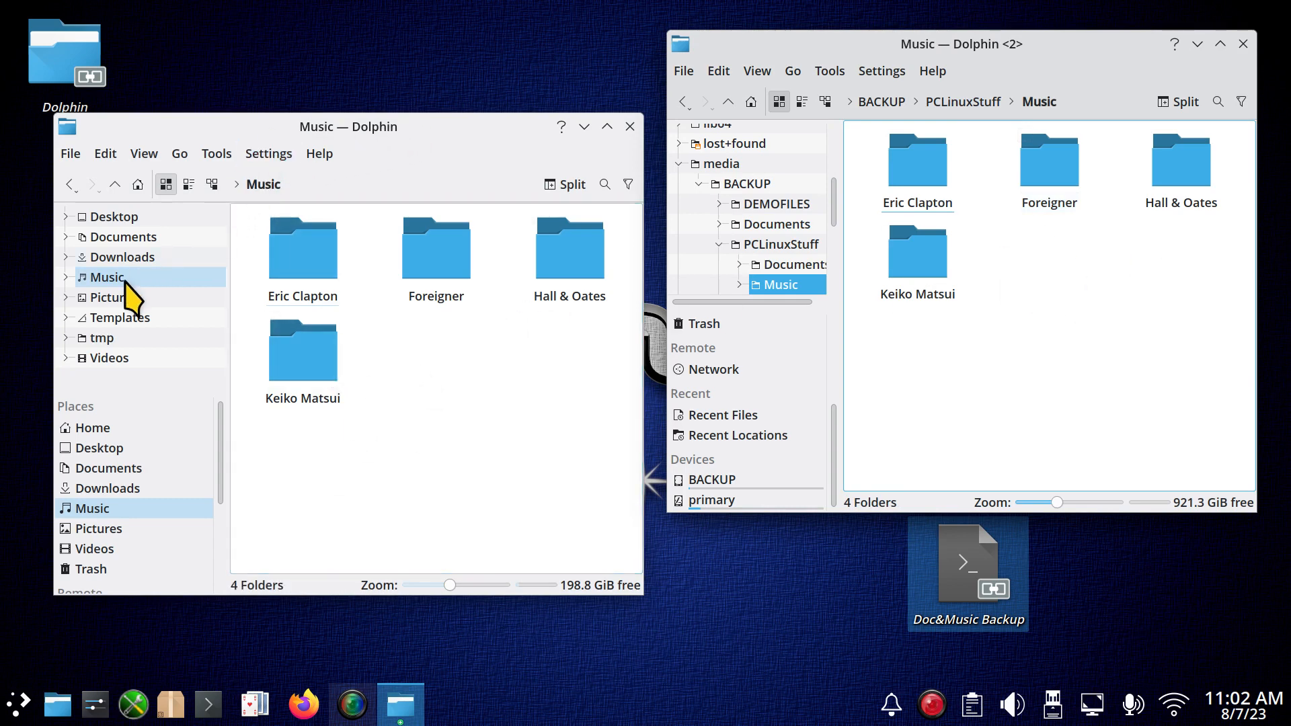
{"action": "left_click", "coordinate": [352, 187]}
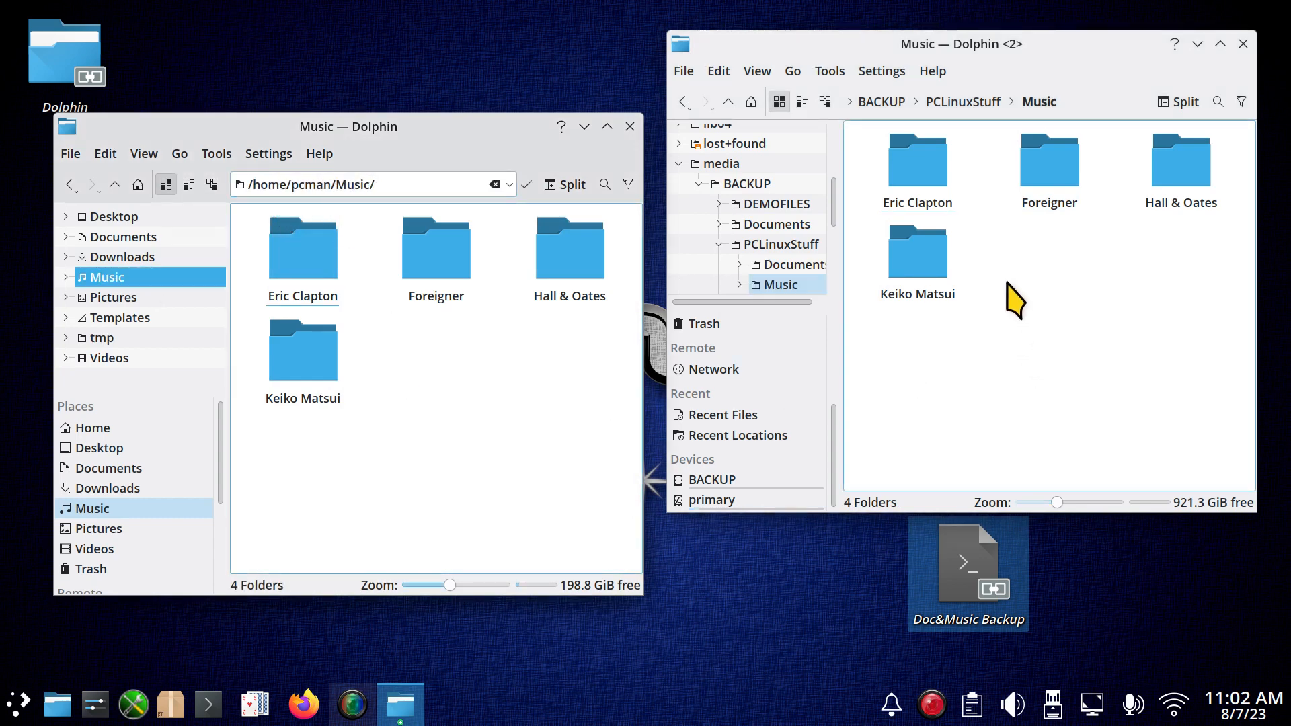
{"action": "left_click", "coordinate": [1089, 102]}
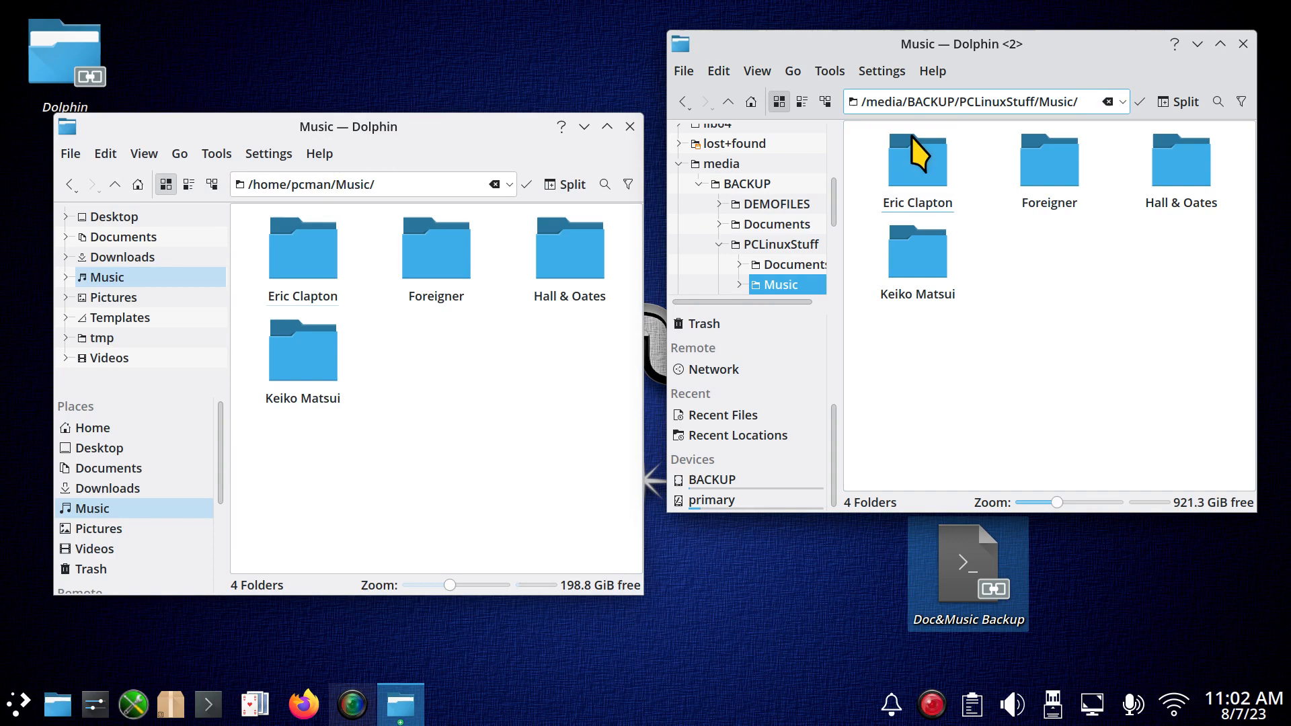
Create a new folder named HelloWorld in the Music folder under Home, and clear its selection.
{"action": "left_click", "coordinate": [383, 395]}
{"action": "right_click", "coordinate": [403, 371]}
{"action": "mouse_move", "coordinate": [494, 386]}
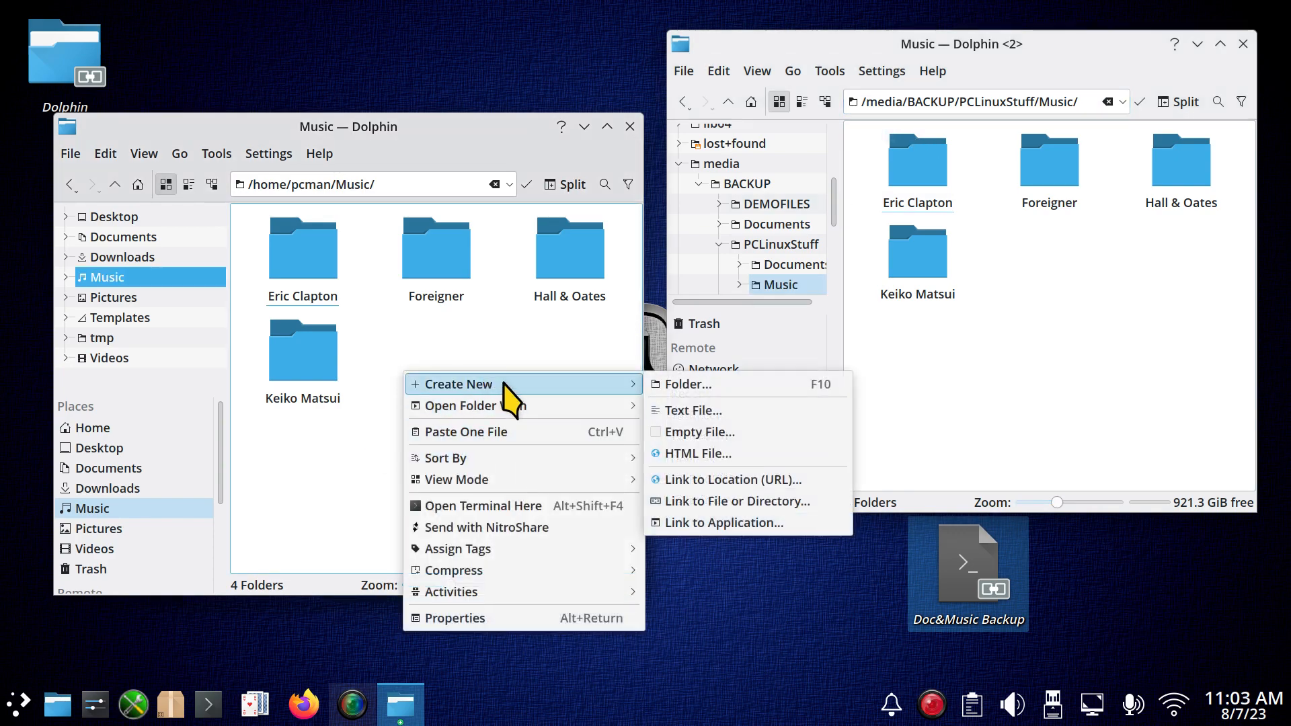
{"action": "left_click", "coordinate": [709, 384]}
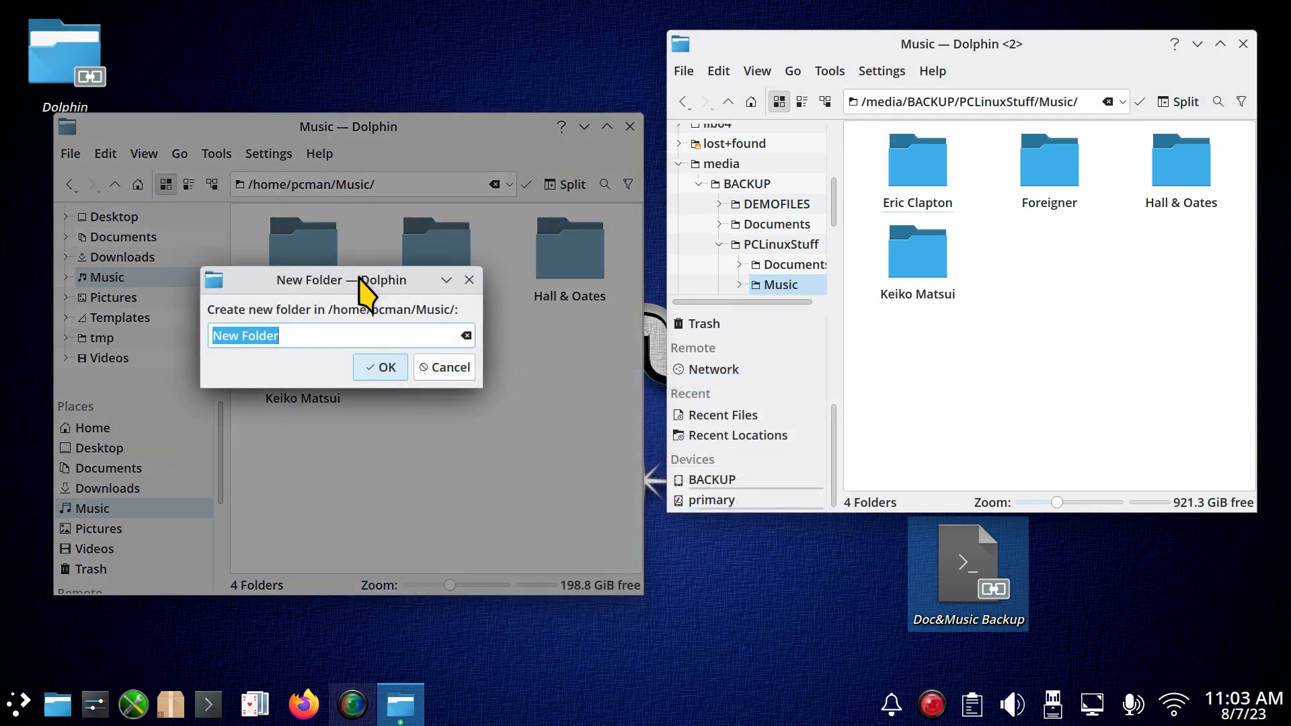
{"action": "left_click_drag", "start_coordinate": [367, 281], "coordinate": [459, 423]}
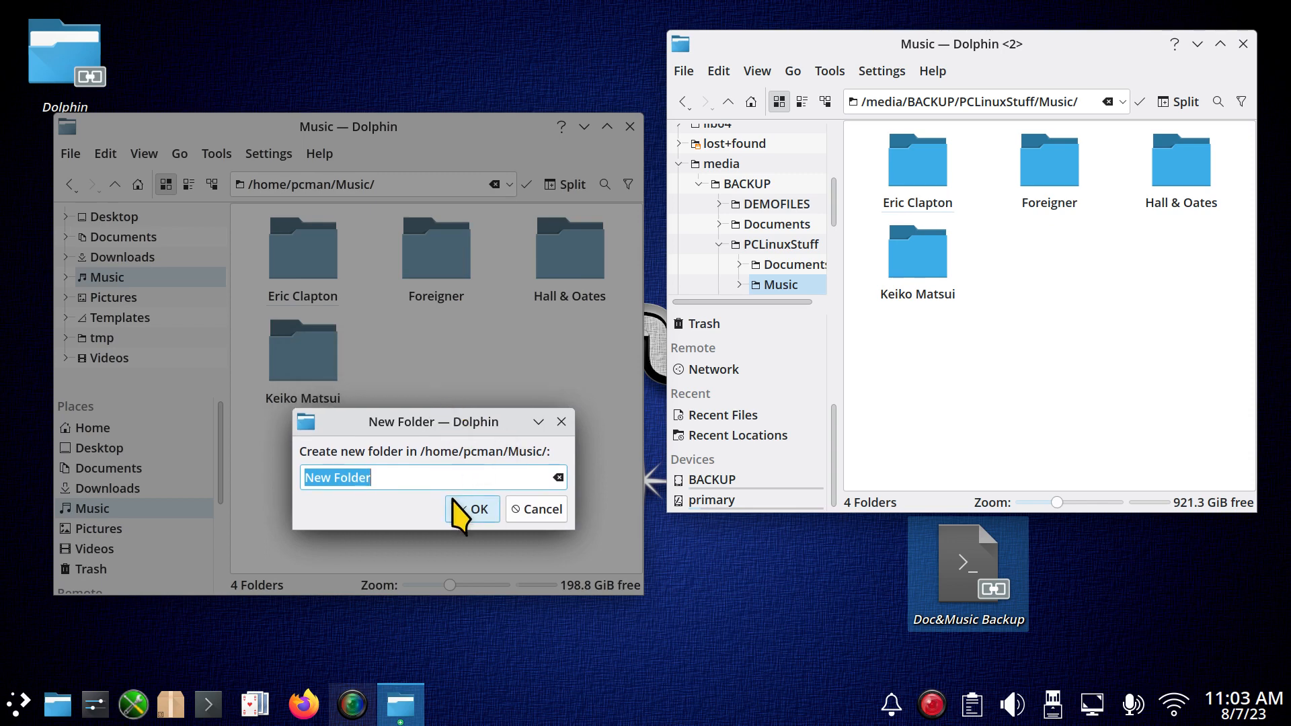
{"action": "type", "text": "HelloWorld"}
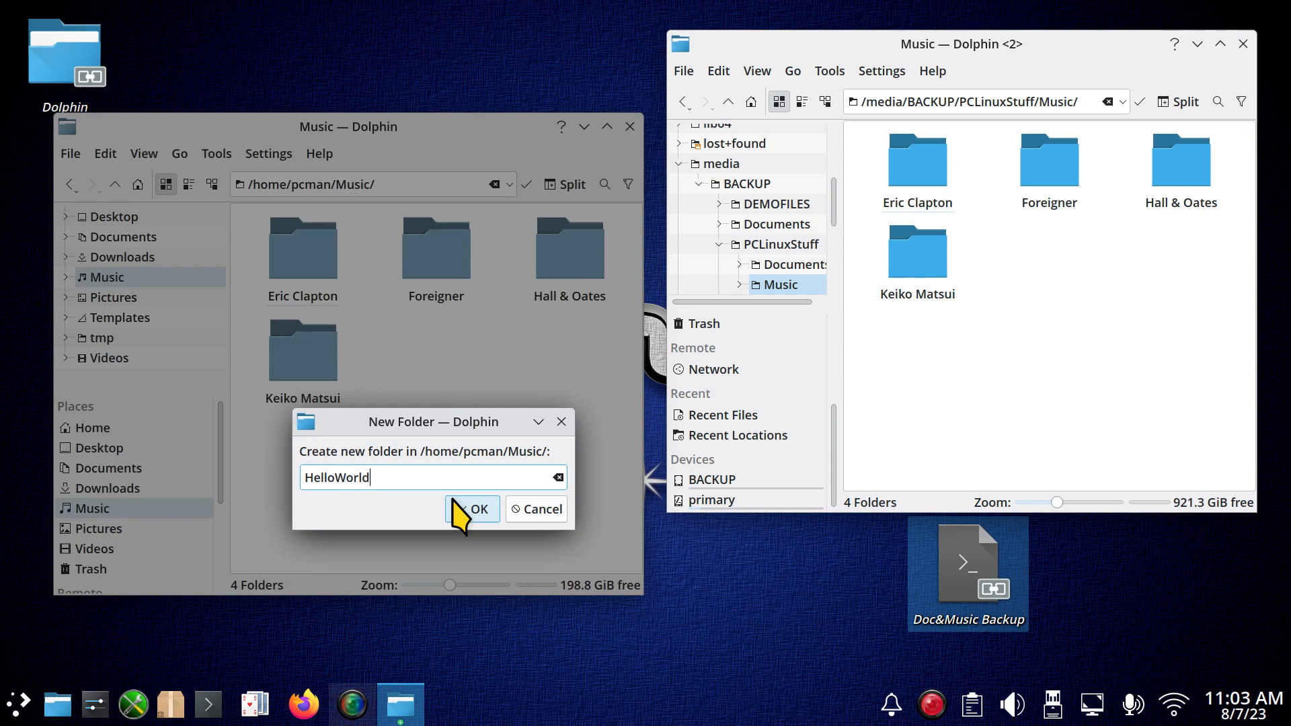
{"action": "left_click", "coordinate": [475, 511]}
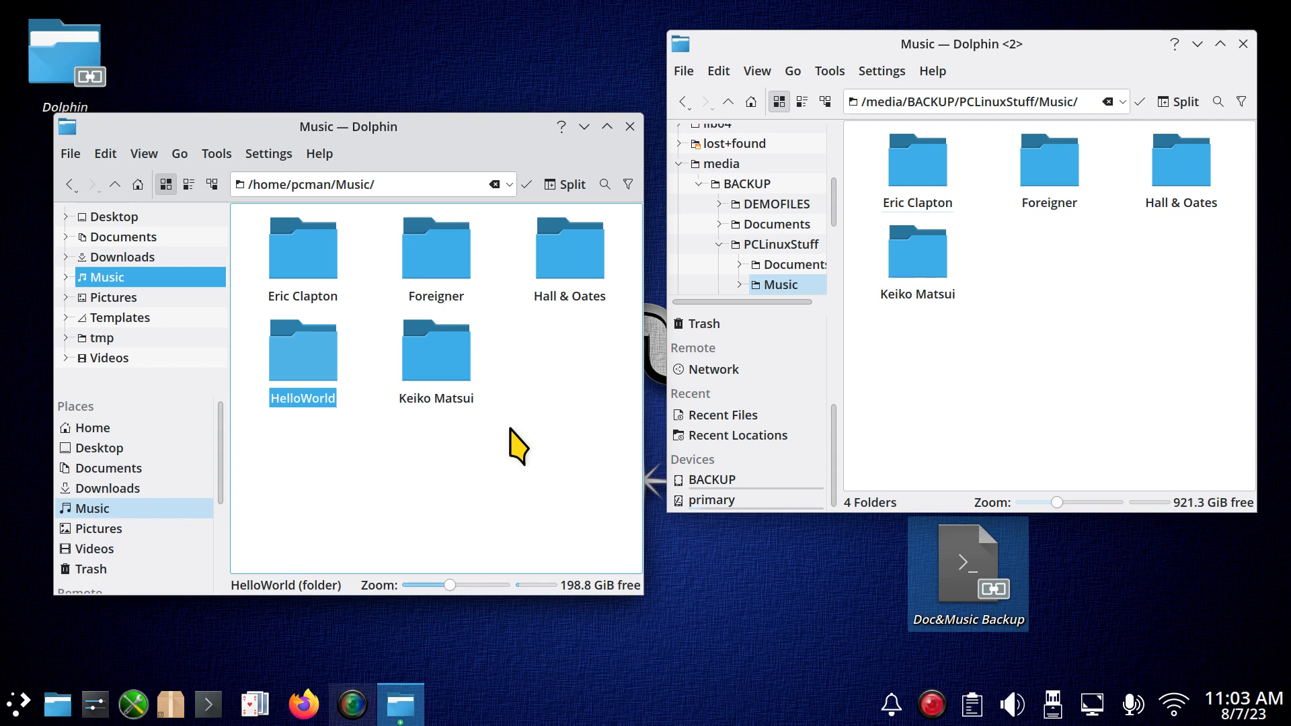
{"action": "left_click", "coordinate": [510, 429]}
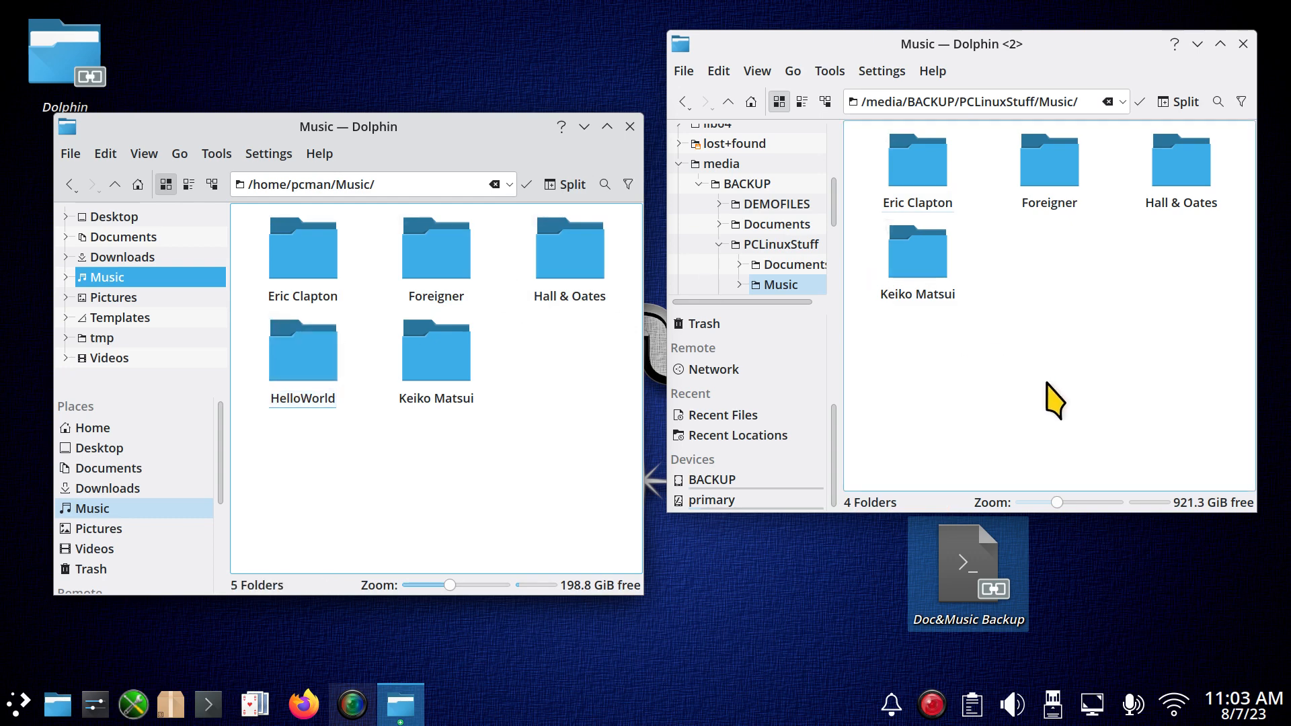
Execute the Doc&Music Backup desktop script to copy the new HelloWorld folder to the backup.
{"action": "left_click", "coordinate": [956, 560]}
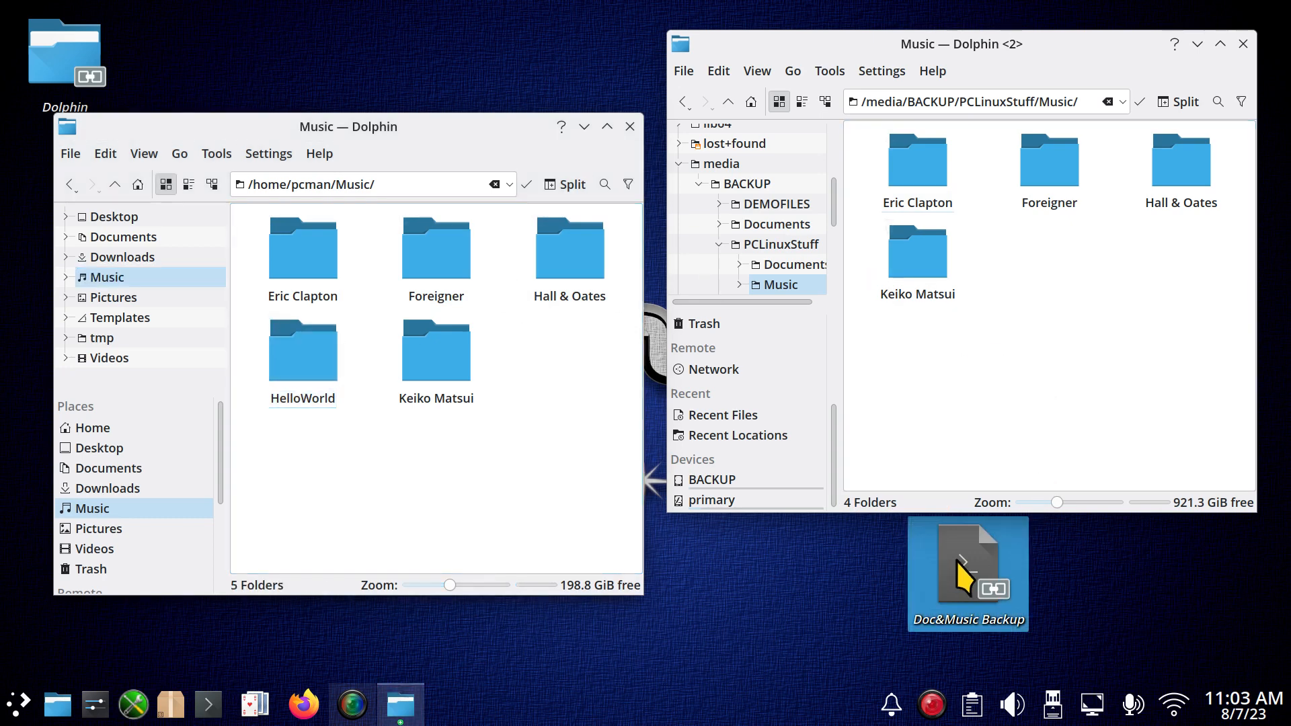
{"action": "left_click", "coordinate": [639, 338]}
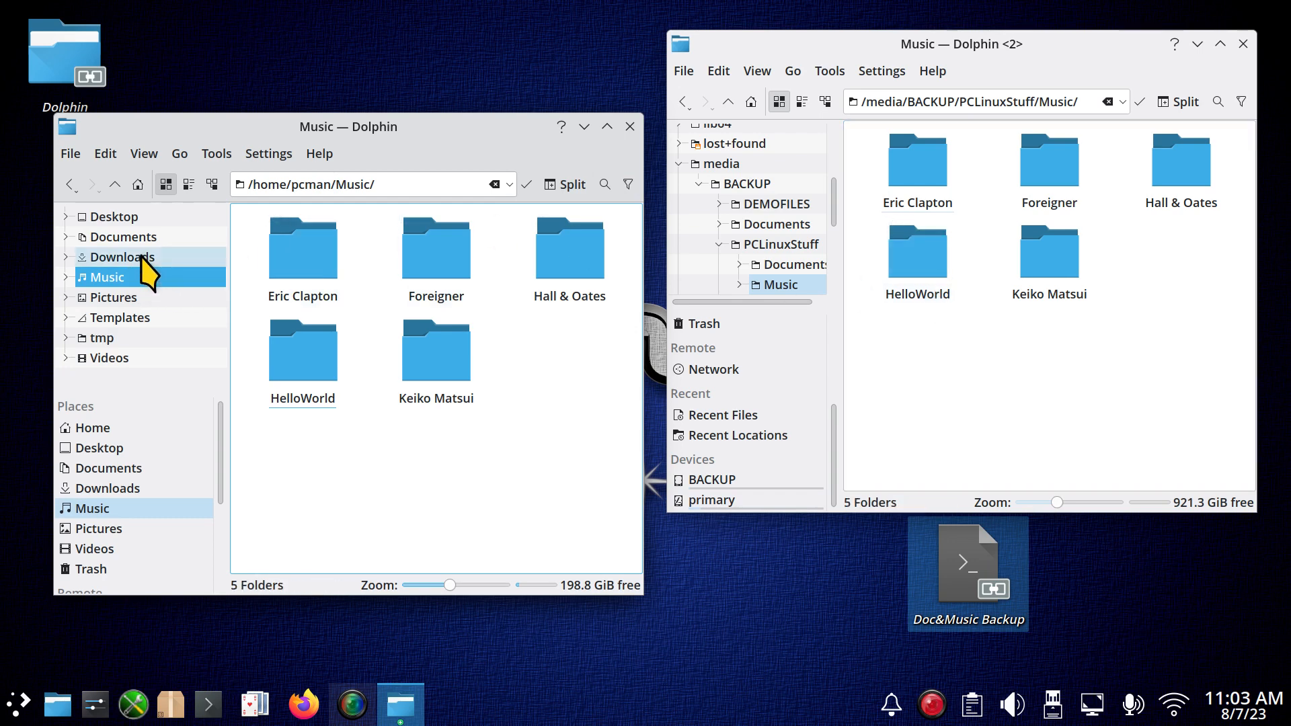
Open the DocBackup script from the scripts folder in Documents for editing, reposition its window, and enlarge the text.
{"action": "left_click", "coordinate": [128, 239]}
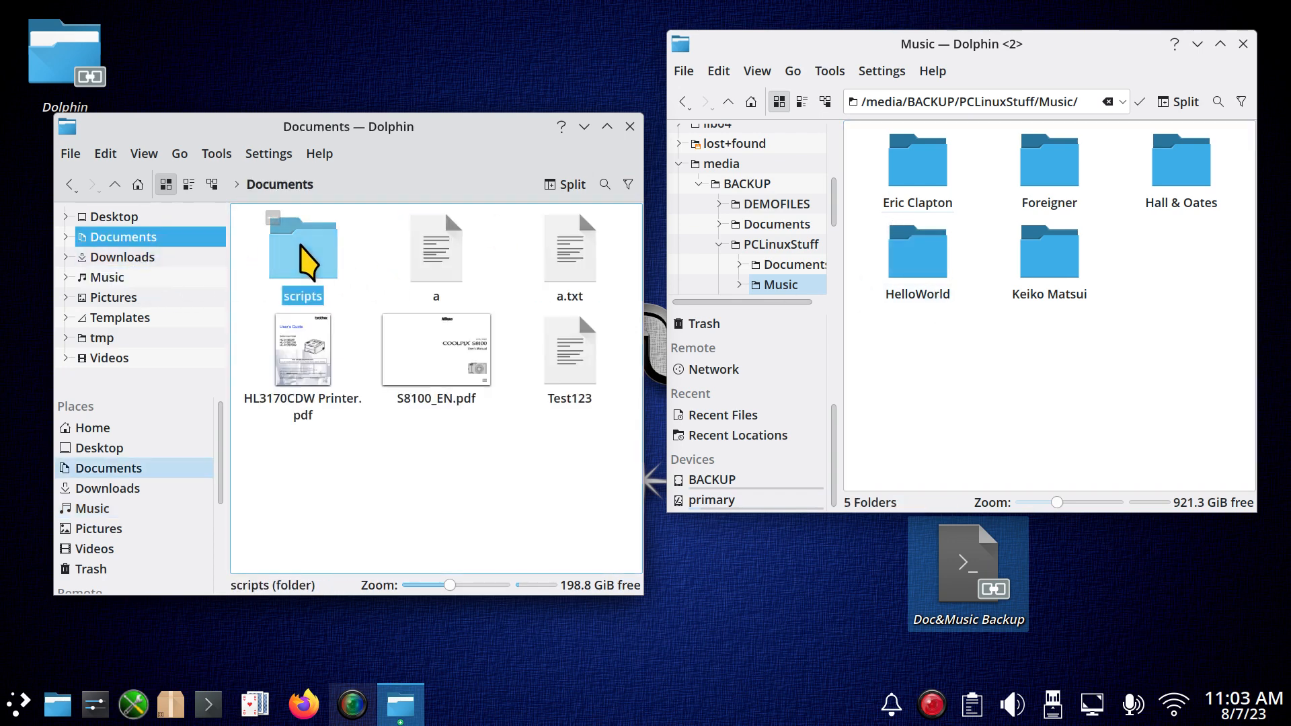
{"action": "left_click", "coordinate": [301, 251]}
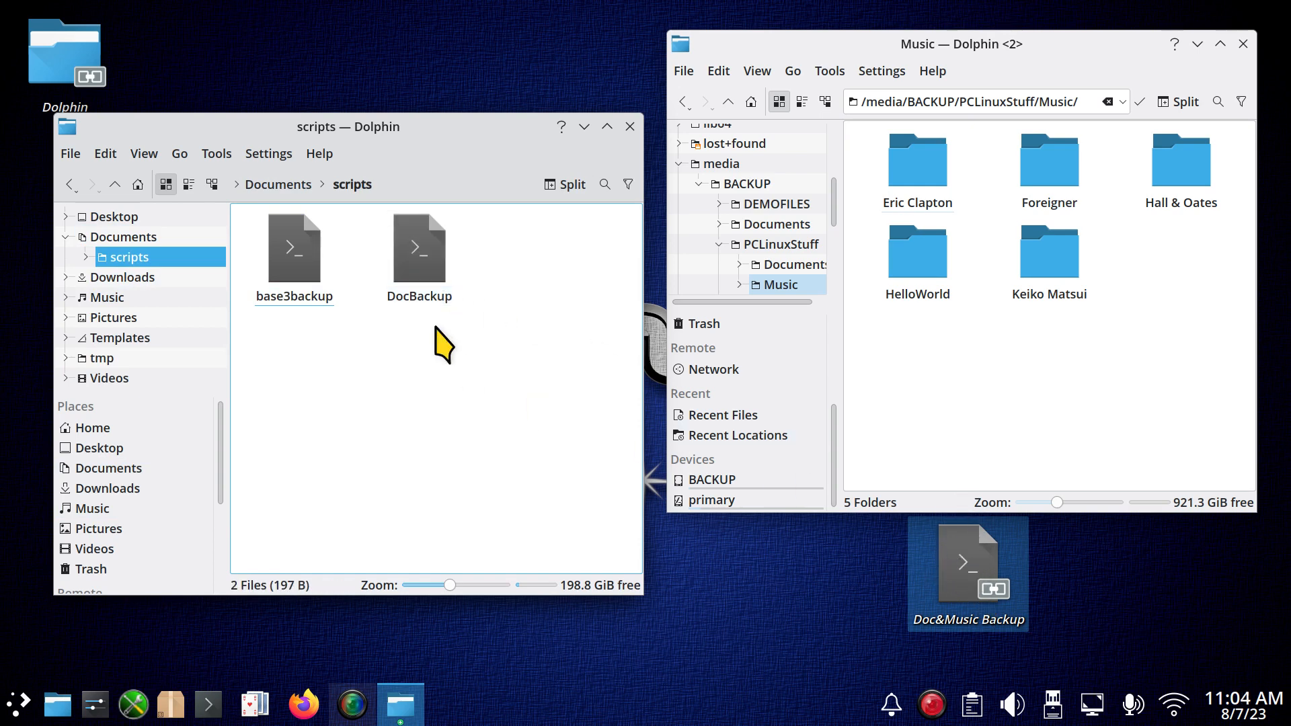
{"action": "left_click", "coordinate": [418, 262]}
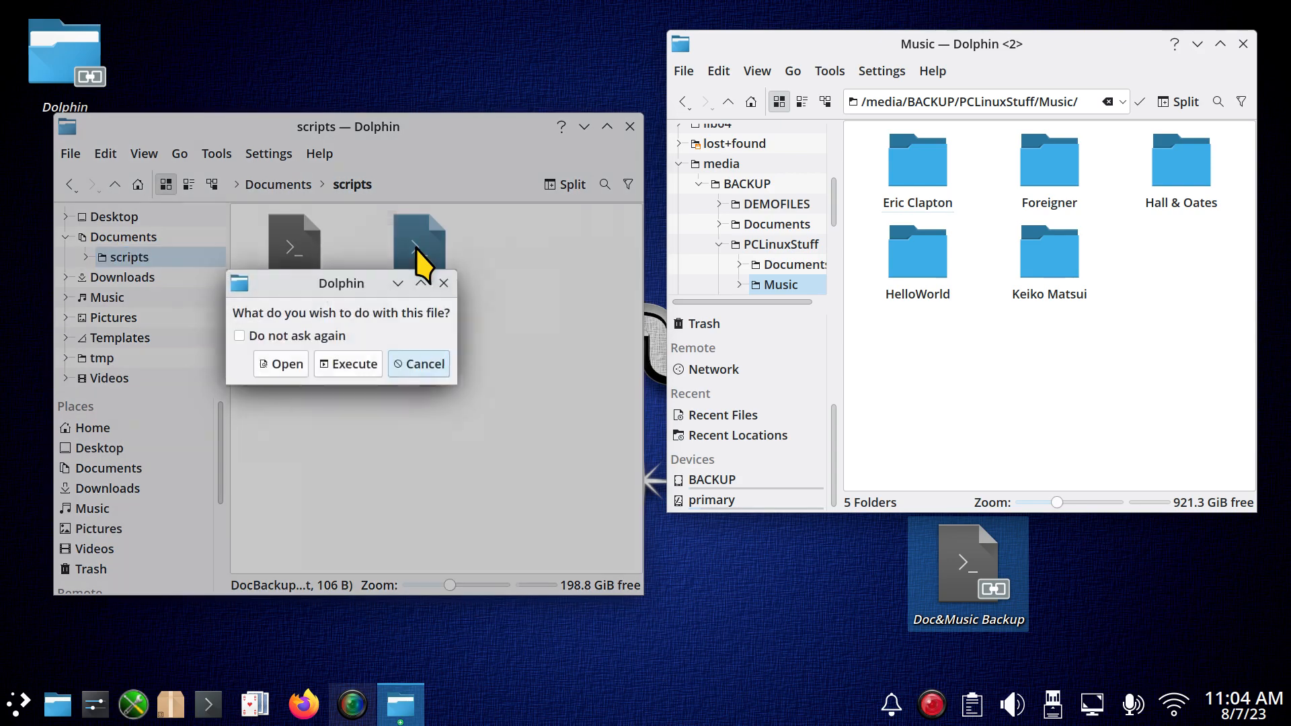
{"action": "left_click", "coordinate": [275, 364]}
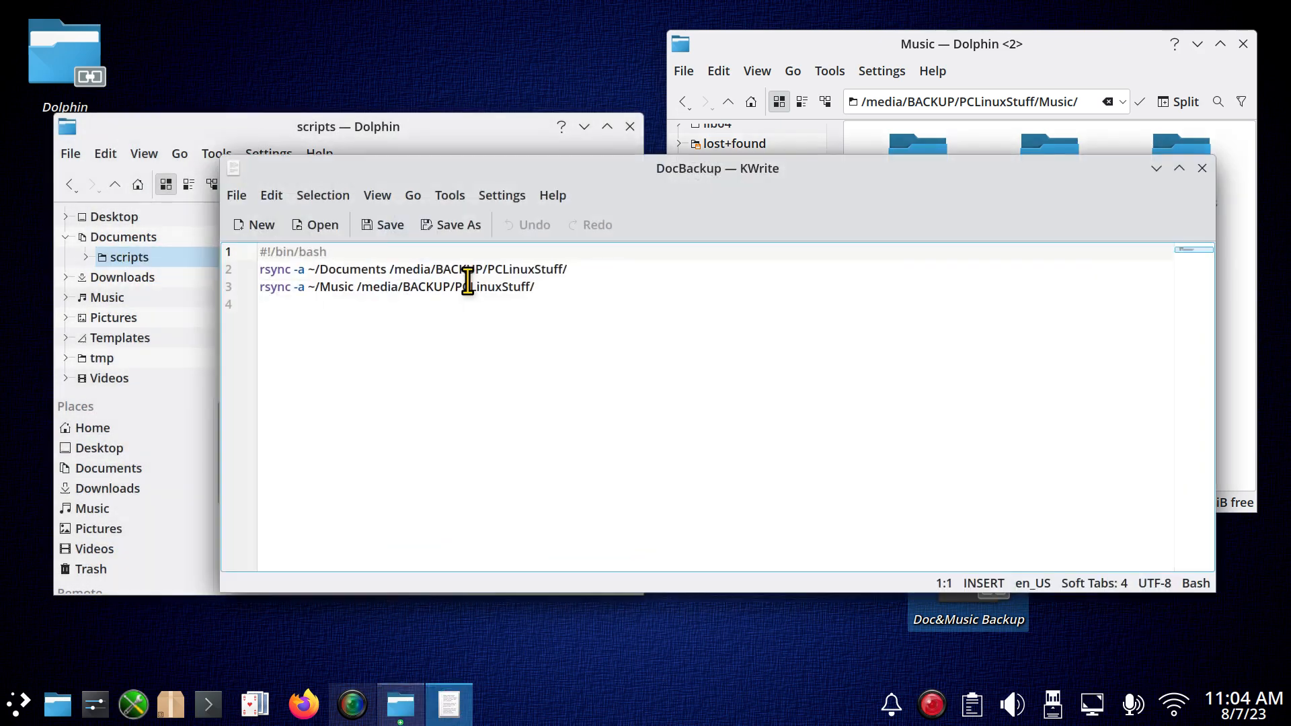
{"action": "left_click_drag", "start_coordinate": [625, 172], "coordinate": [538, 195]}
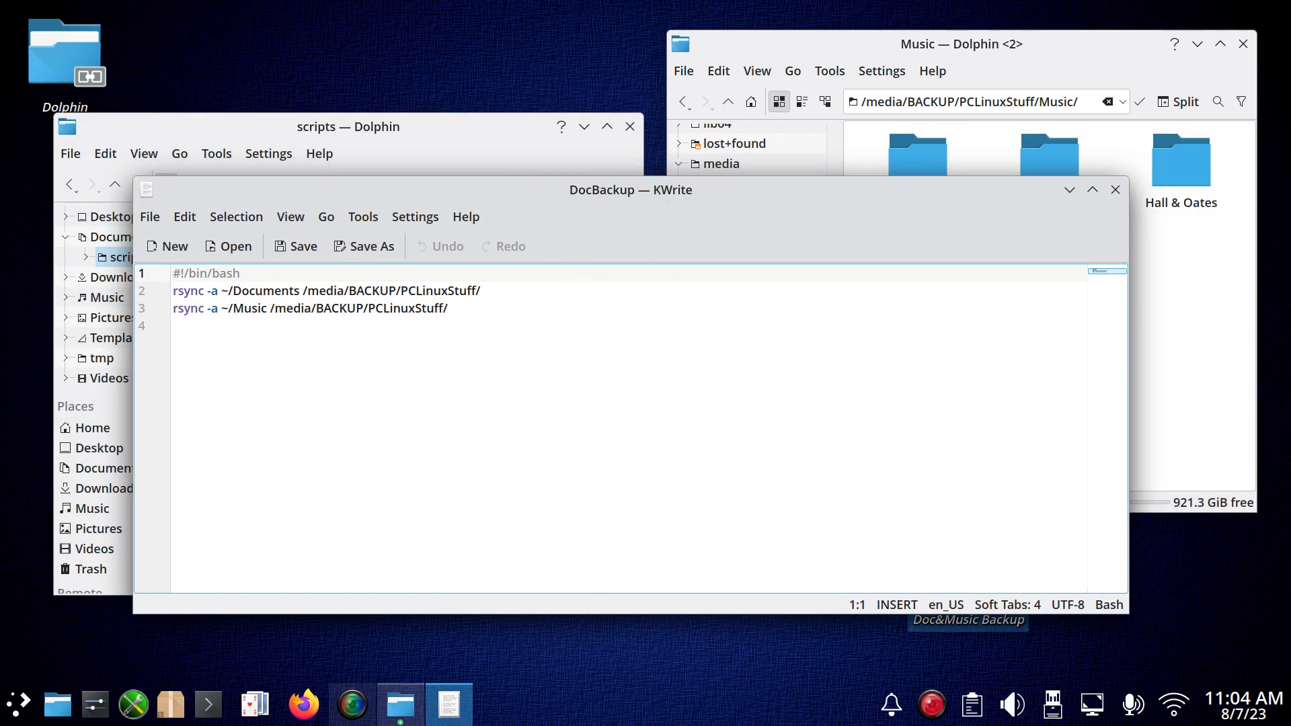
{"action": "scroll", "coordinate": [631, 427], "scroll_direction": "up", "scroll_amount": 8}
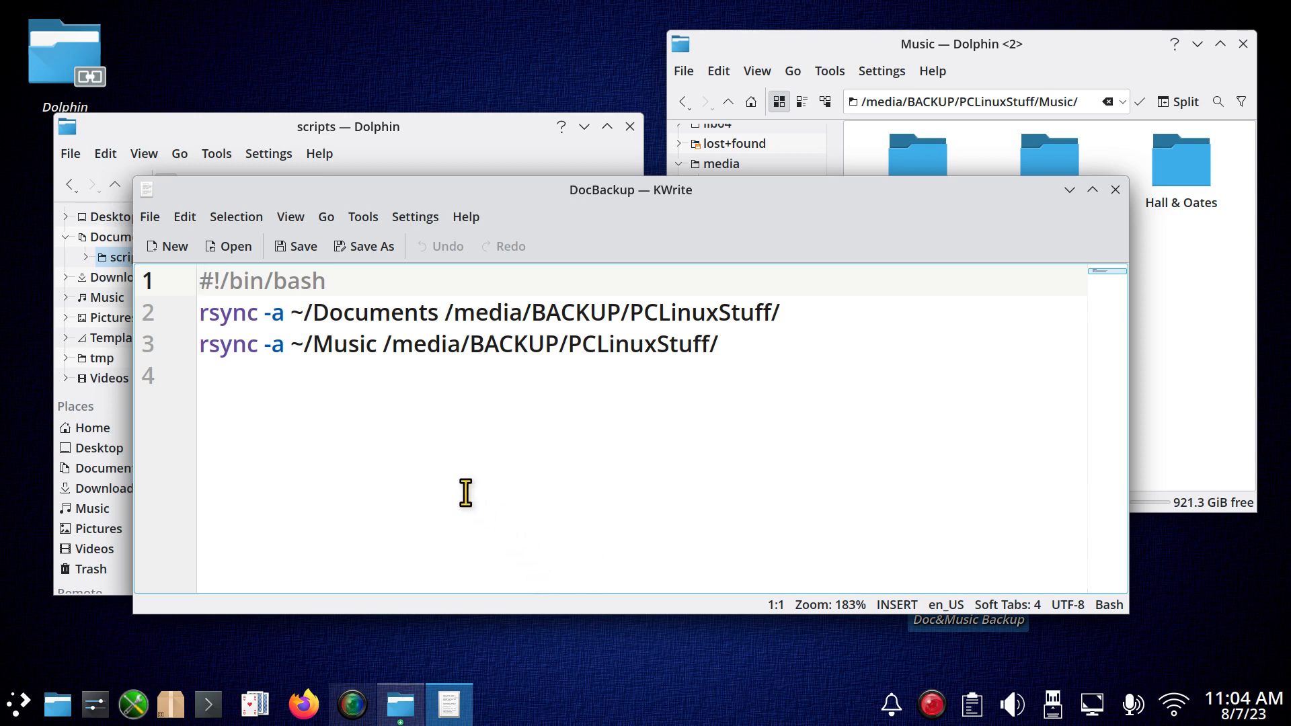
Highlight in turn the #!/bin/bash line, the rsync -a command, the ~/Documents source and the /media/BACKUP/PCLinuxStuff/ destination on line 2.
{"action": "left_click_drag", "start_coordinate": [203, 282], "coordinate": [340, 279]}
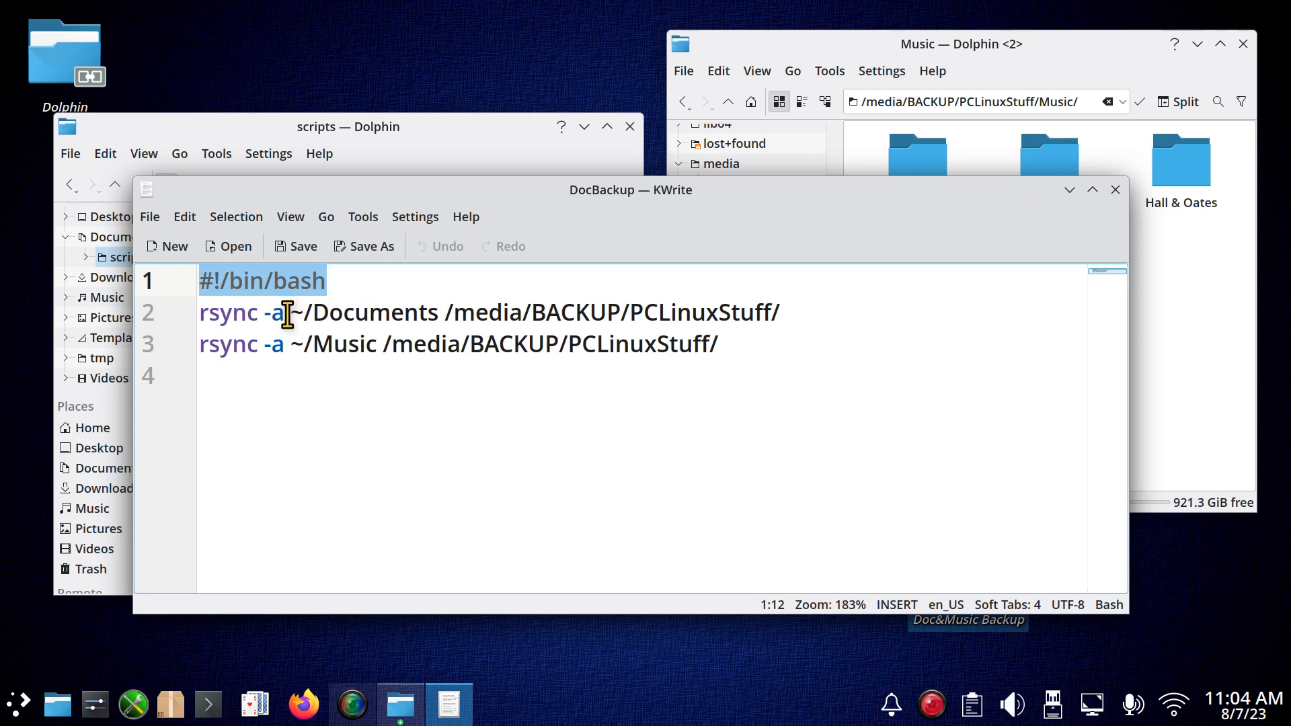
{"action": "left_click_drag", "start_coordinate": [284, 318], "coordinate": [190, 316]}
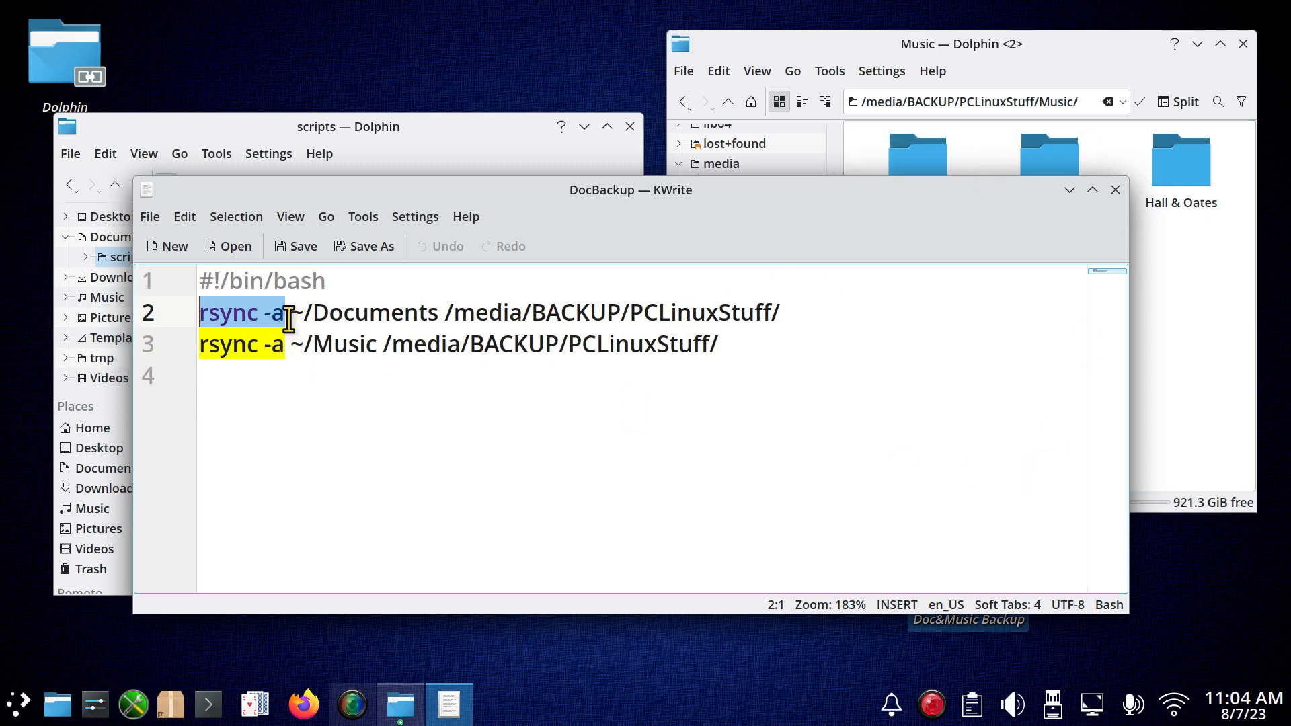
{"action": "left_click_drag", "start_coordinate": [291, 312], "coordinate": [431, 312]}
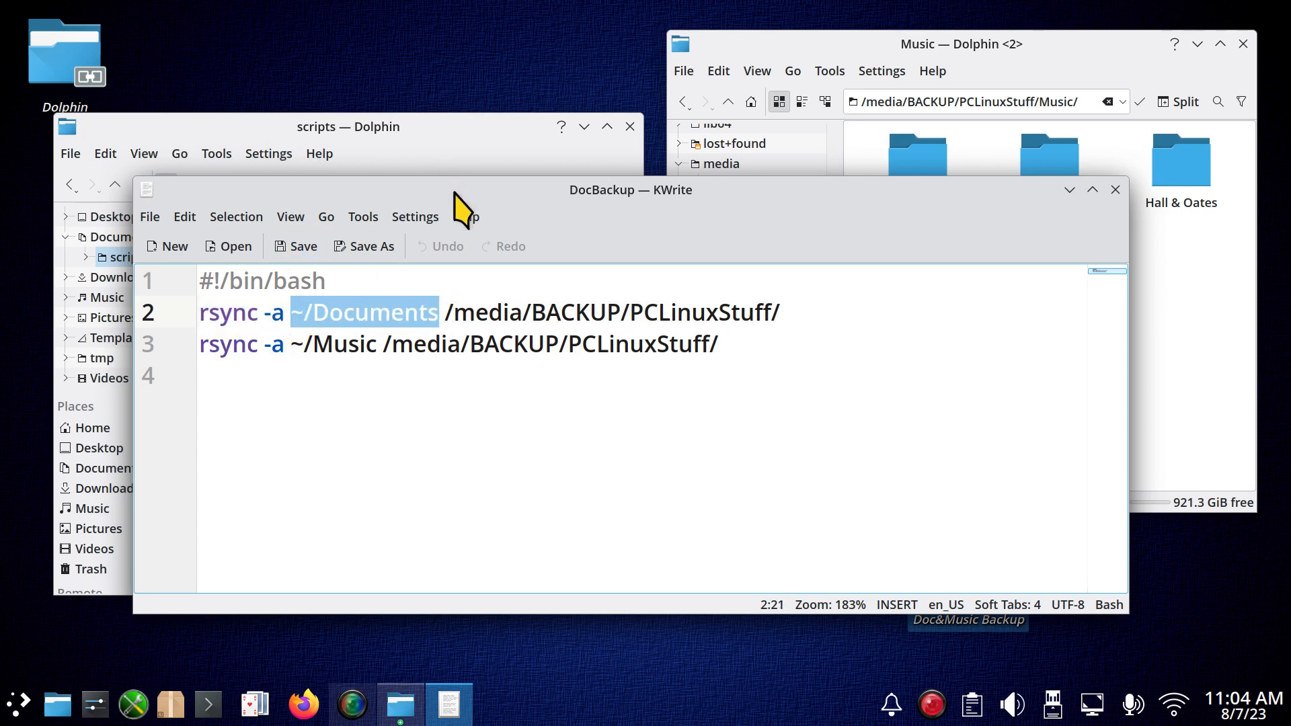
{"action": "mouse_move", "coordinate": [454, 194]}
{"action": "left_mouse_down"}
{"action": "mouse_move", "coordinate": [685, 204]}
{"action": "mouse_move", "coordinate": [654, 225]}
{"action": "mouse_move", "coordinate": [343, 280]}
{"action": "mouse_move", "coordinate": [654, 225]}
{"action": "mouse_move", "coordinate": [450, 209]}
{"action": "left_mouse_up"}
{"action": "left_click_drag", "start_coordinate": [450, 326], "coordinate": [782, 321]}
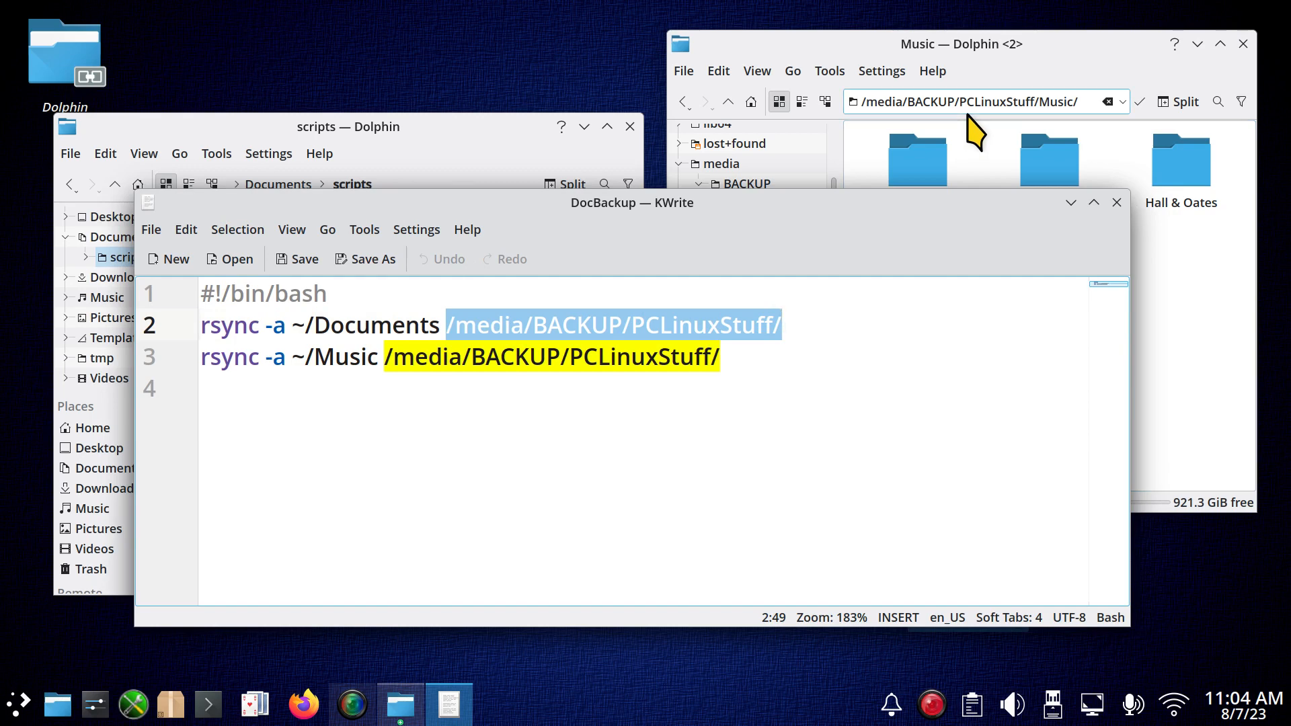
In the second Dolphin window, open the PCLinuxStuff folder on the BACKUP drive and show its full path.
{"action": "left_click", "coordinate": [990, 164]}
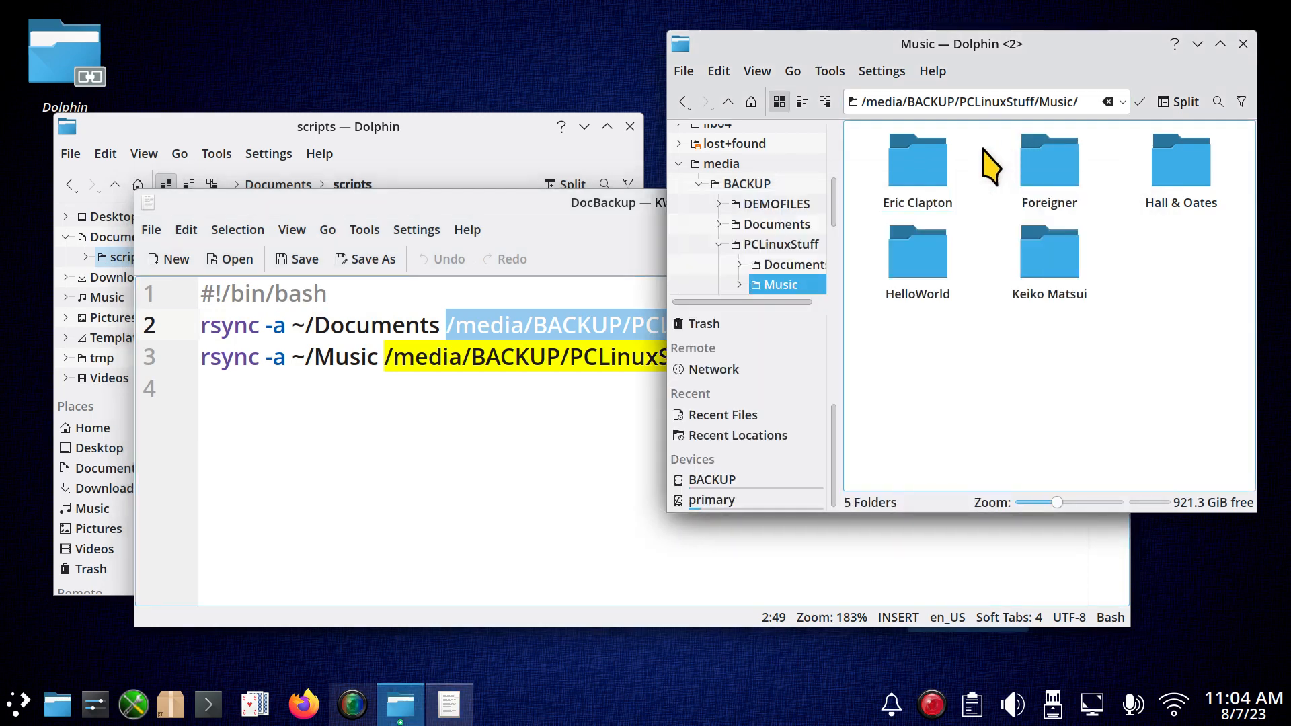
{"action": "left_click", "coordinate": [727, 479]}
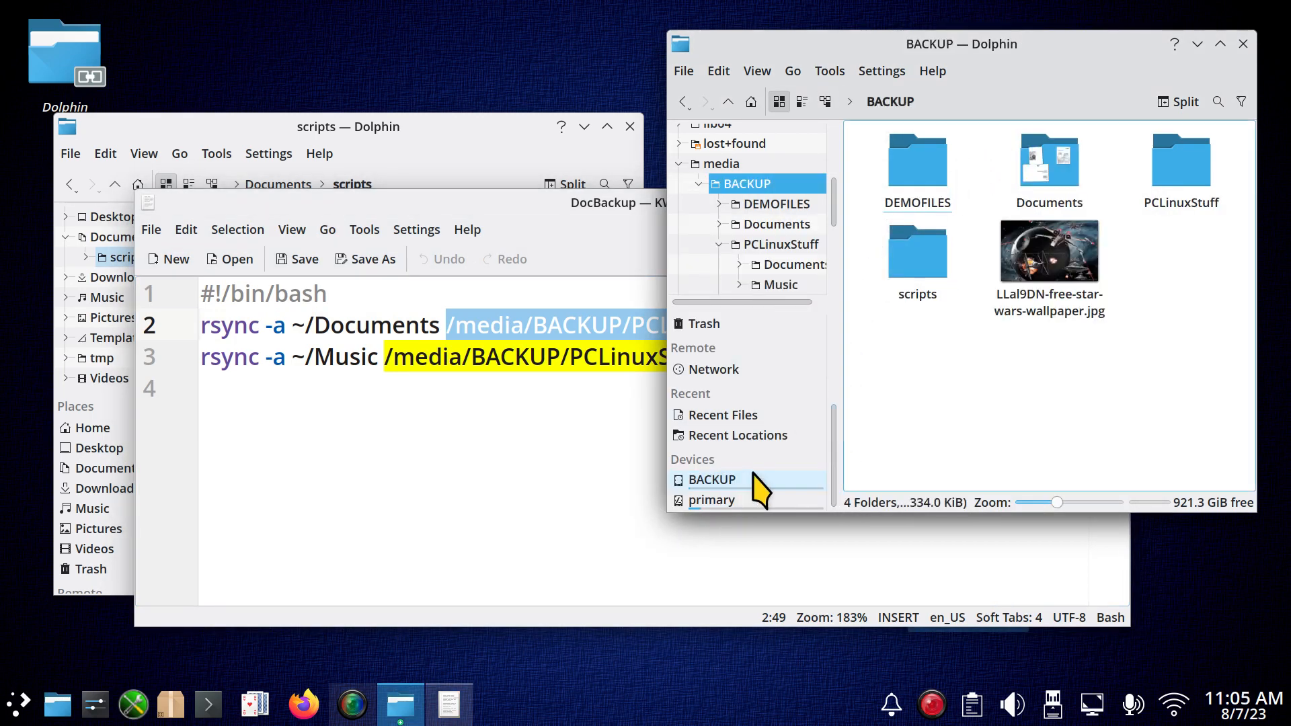
{"action": "left_click", "coordinate": [1181, 161]}
{"action": "left_click", "coordinate": [1111, 101]}
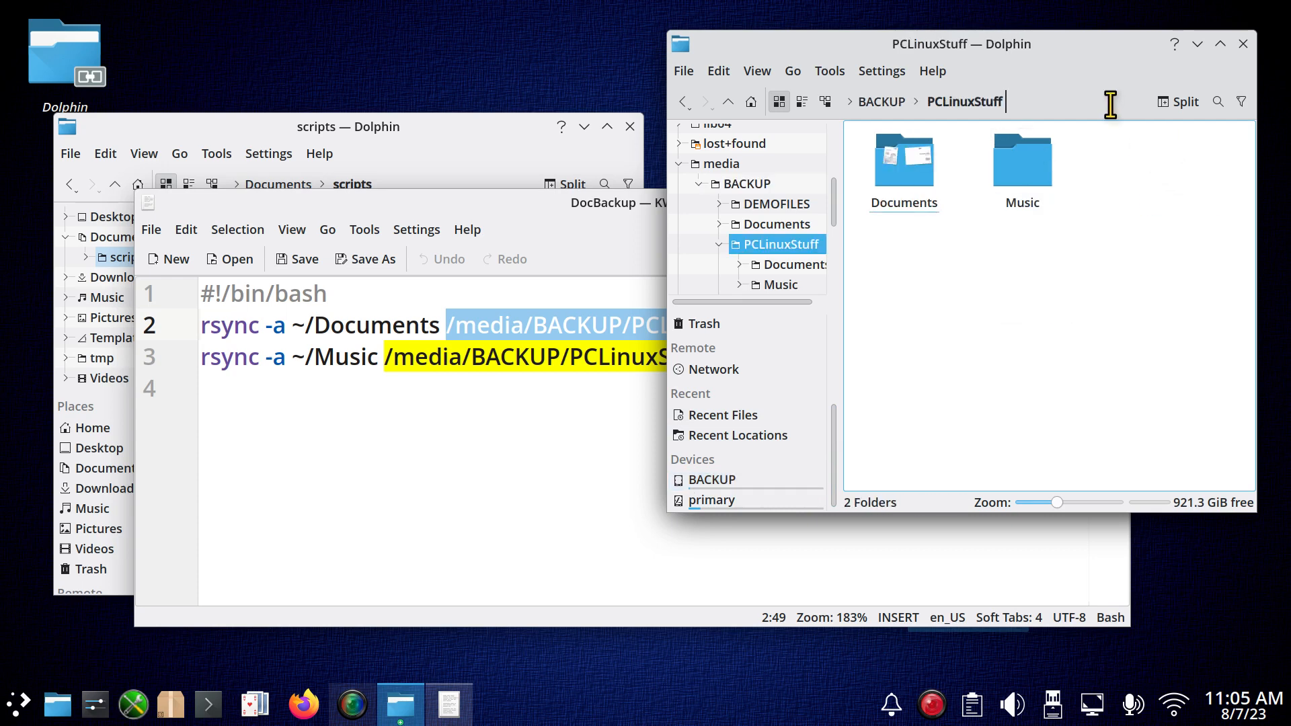
In the DocBackup script, highlight the Documents part of line 2, and try to copy the ~/Music rsync line onto line 4.
{"action": "left_click", "coordinate": [599, 390]}
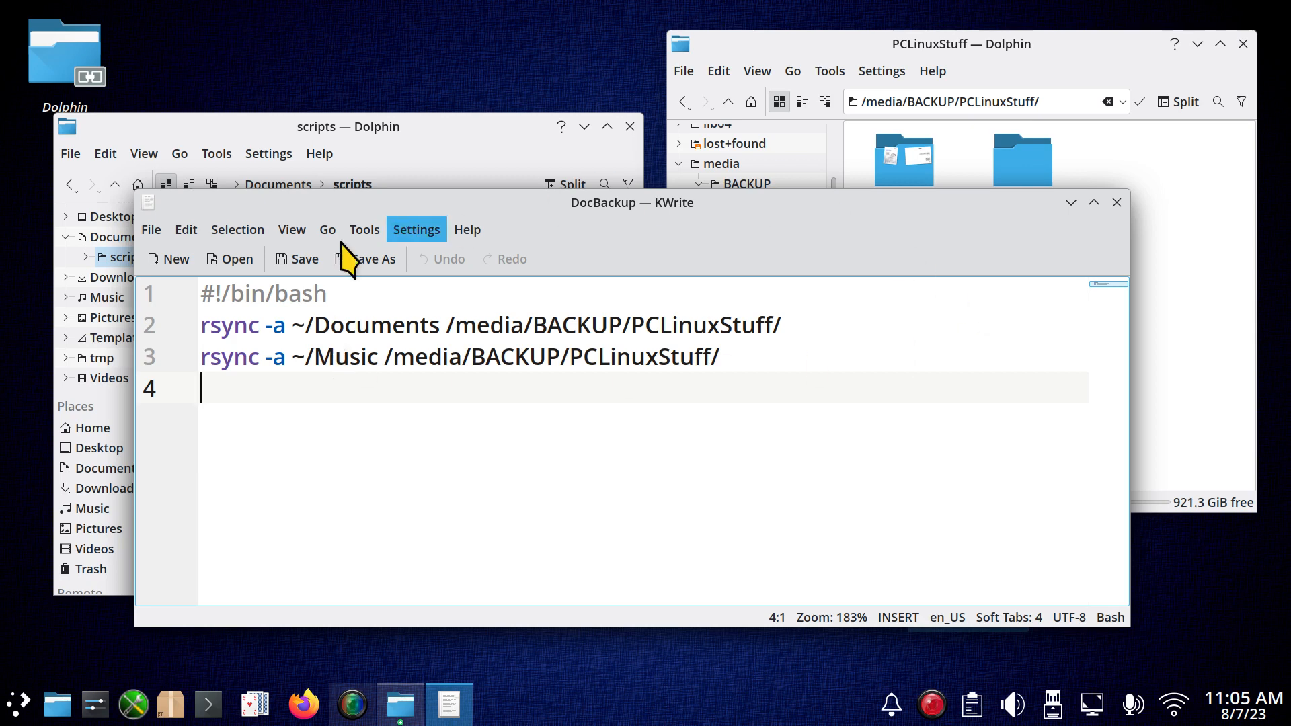
{"action": "left_click_drag", "start_coordinate": [311, 325], "coordinate": [477, 325]}
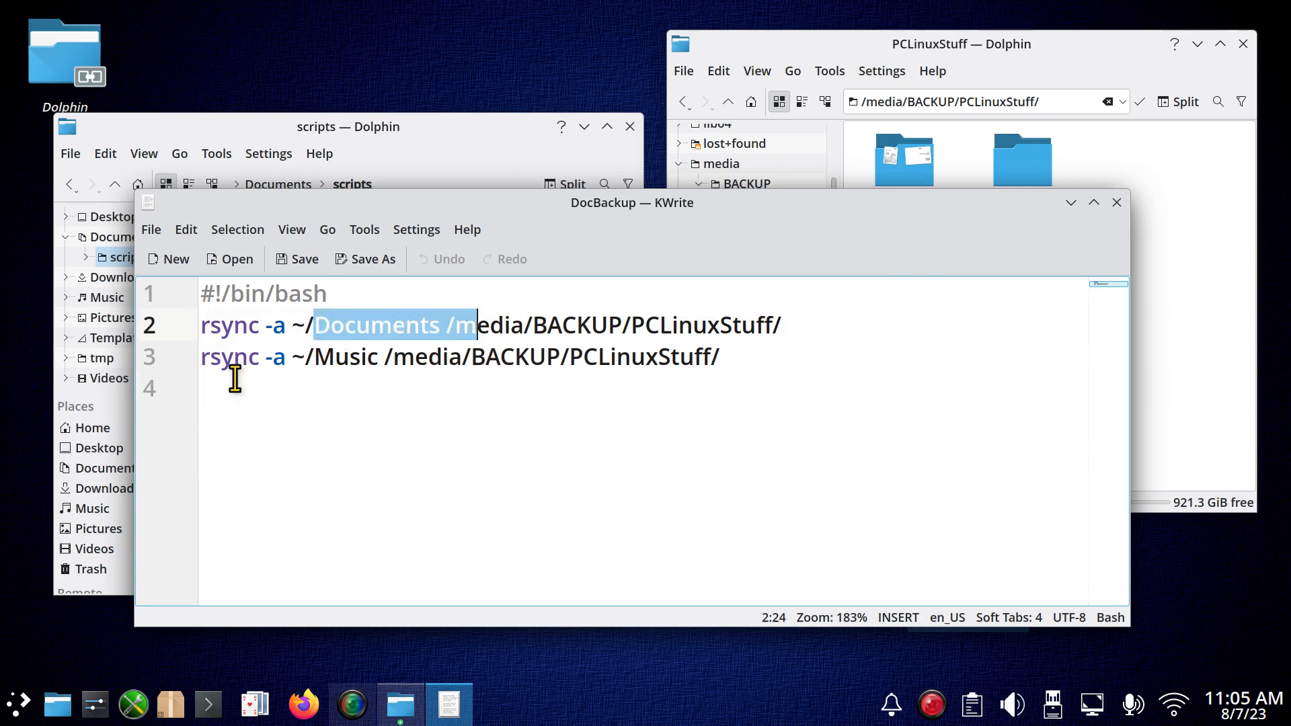
{"action": "left_click_drag", "start_coordinate": [202, 359], "coordinate": [773, 363]}
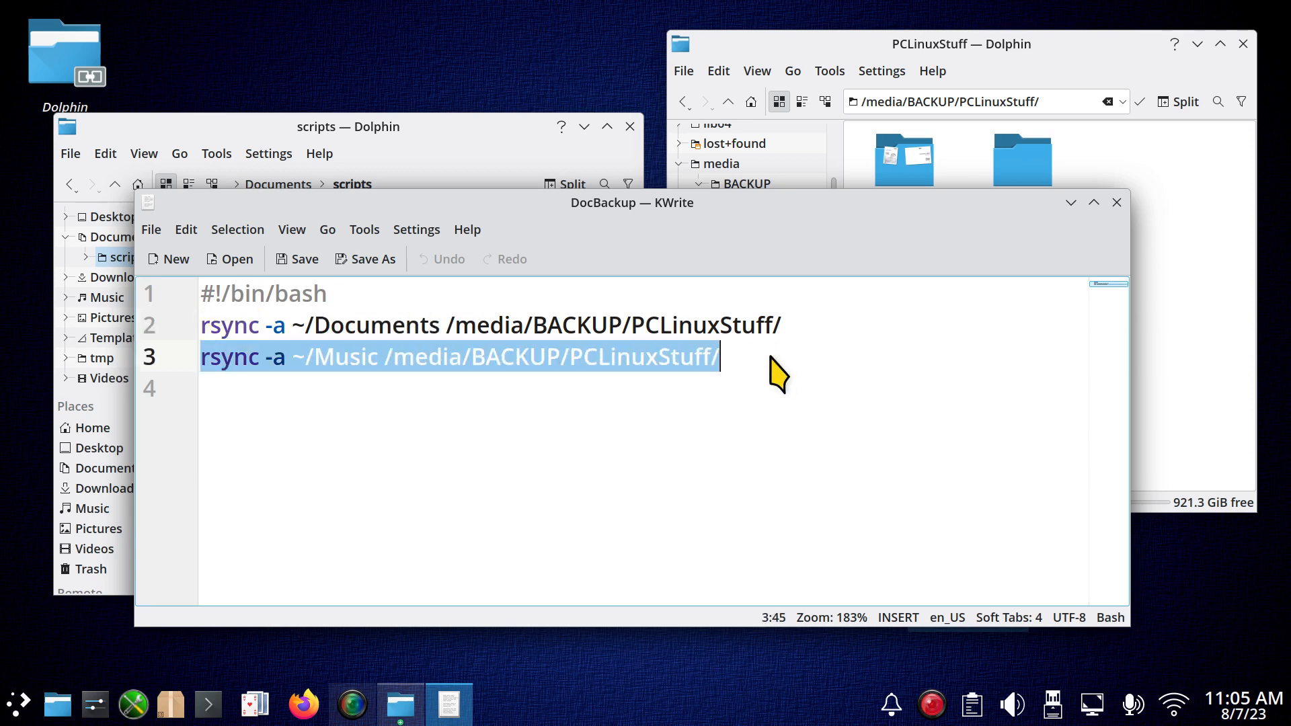
{"action": "right_click", "coordinate": [649, 359]}
{"action": "left_click", "coordinate": [728, 394]}
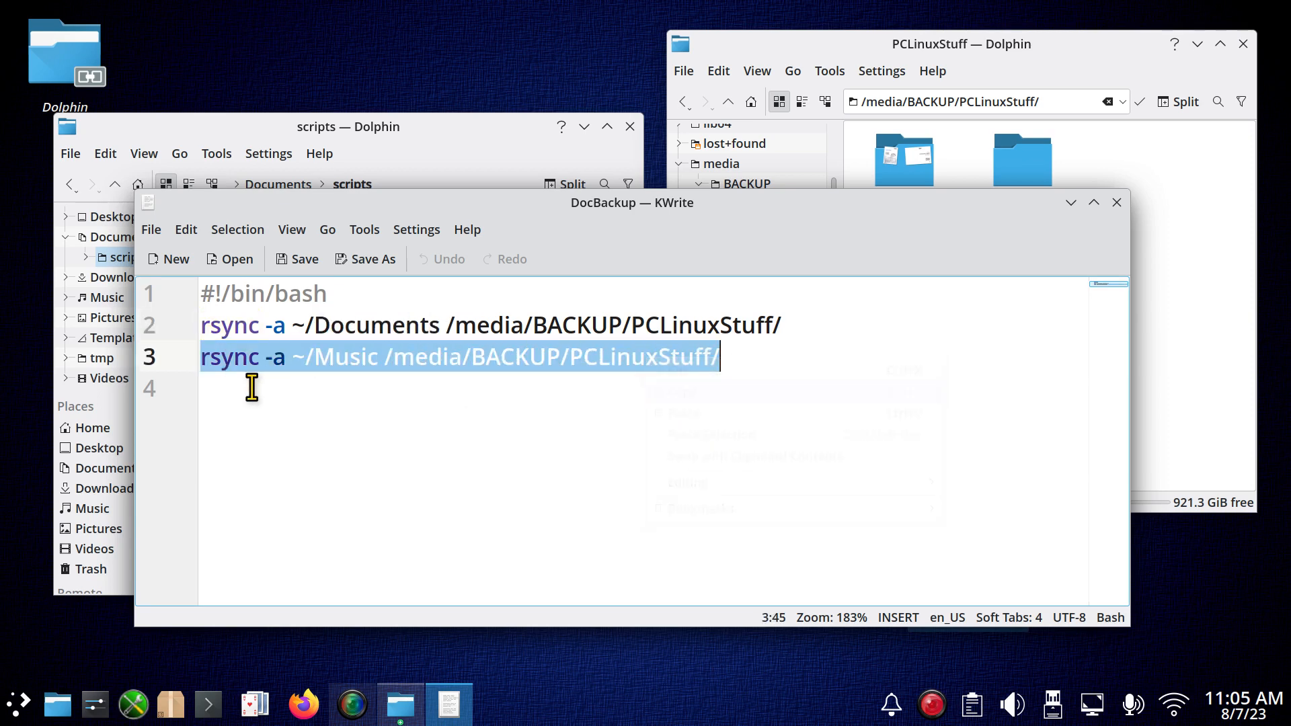
{"action": "left_click", "coordinate": [205, 390]}
{"action": "right_click", "coordinate": [210, 397]}
{"action": "left_click", "coordinate": [252, 426]}
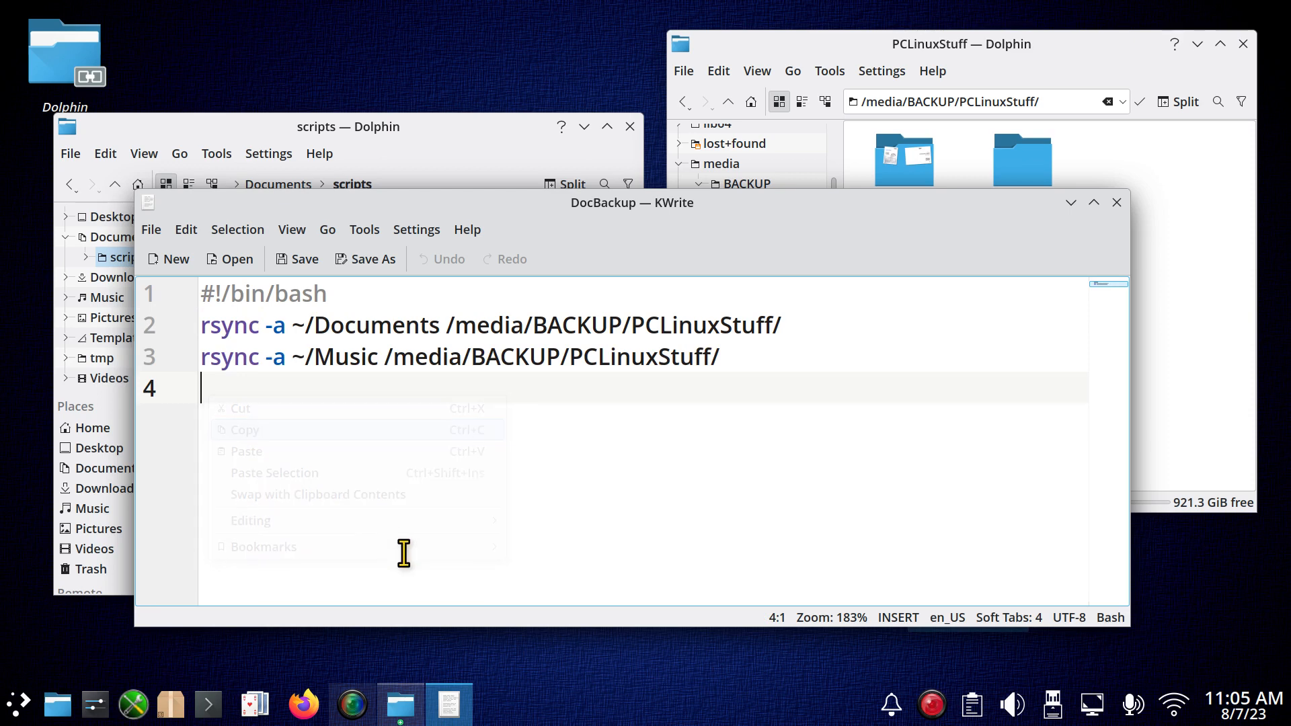
{"action": "right_click", "coordinate": [230, 390]}
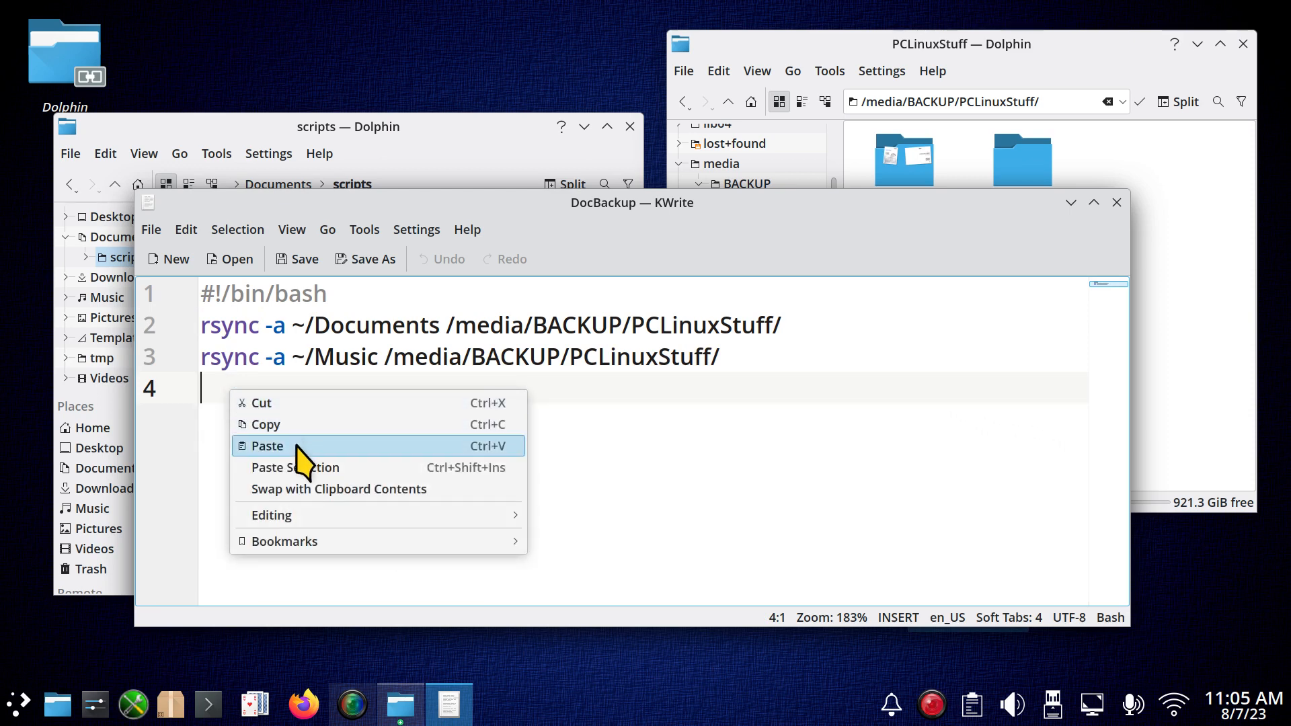
{"action": "left_click", "coordinate": [299, 446]}
{"action": "left_click", "coordinate": [229, 395]}
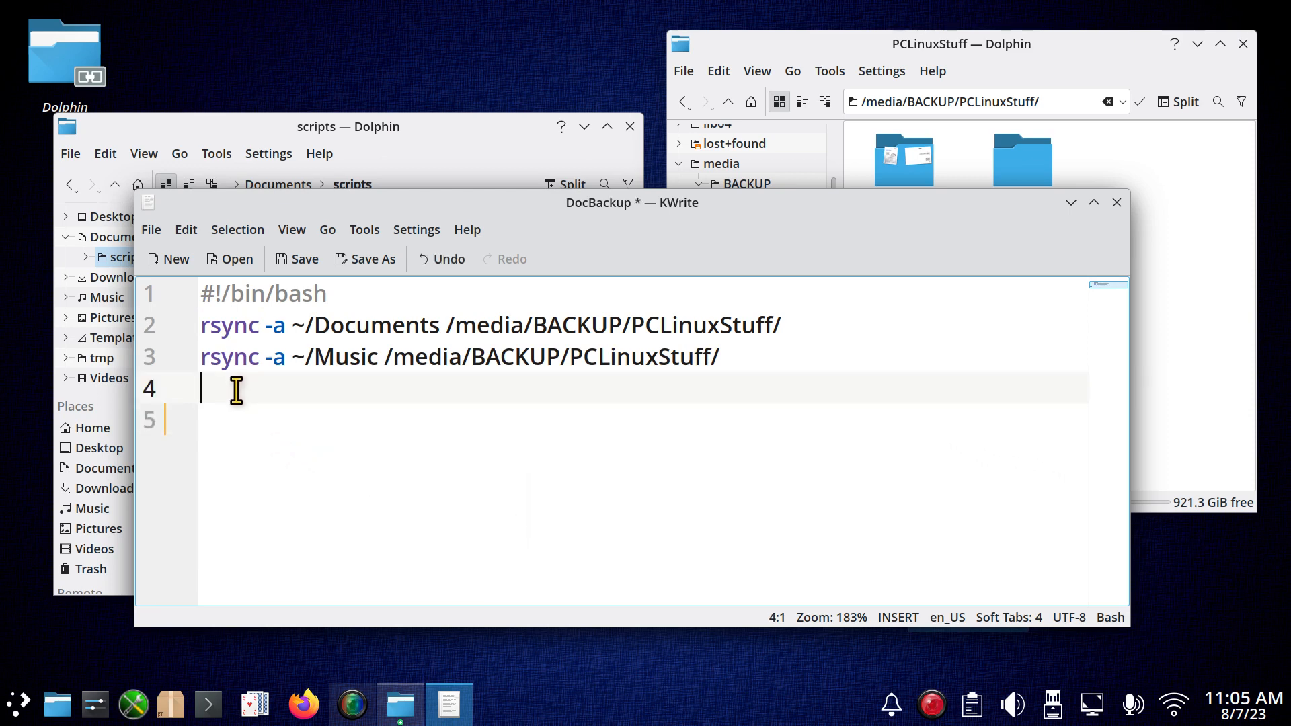
Close the DocBackup script in KWrite and discard its changes.
{"action": "right_click", "coordinate": [232, 390]}
{"action": "left_click", "coordinate": [972, 290]}
{"action": "left_click", "coordinate": [1117, 203]}
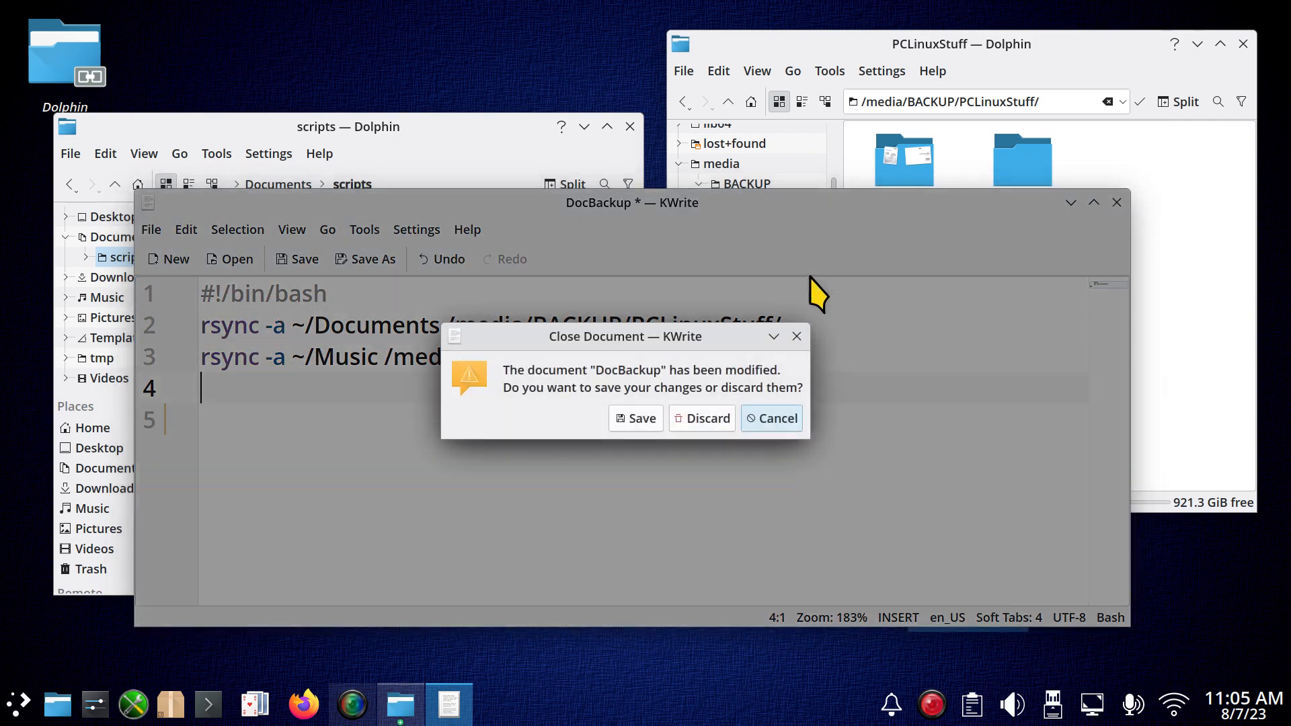
{"action": "left_click", "coordinate": [706, 423]}
{"action": "left_click", "coordinate": [626, 407]}
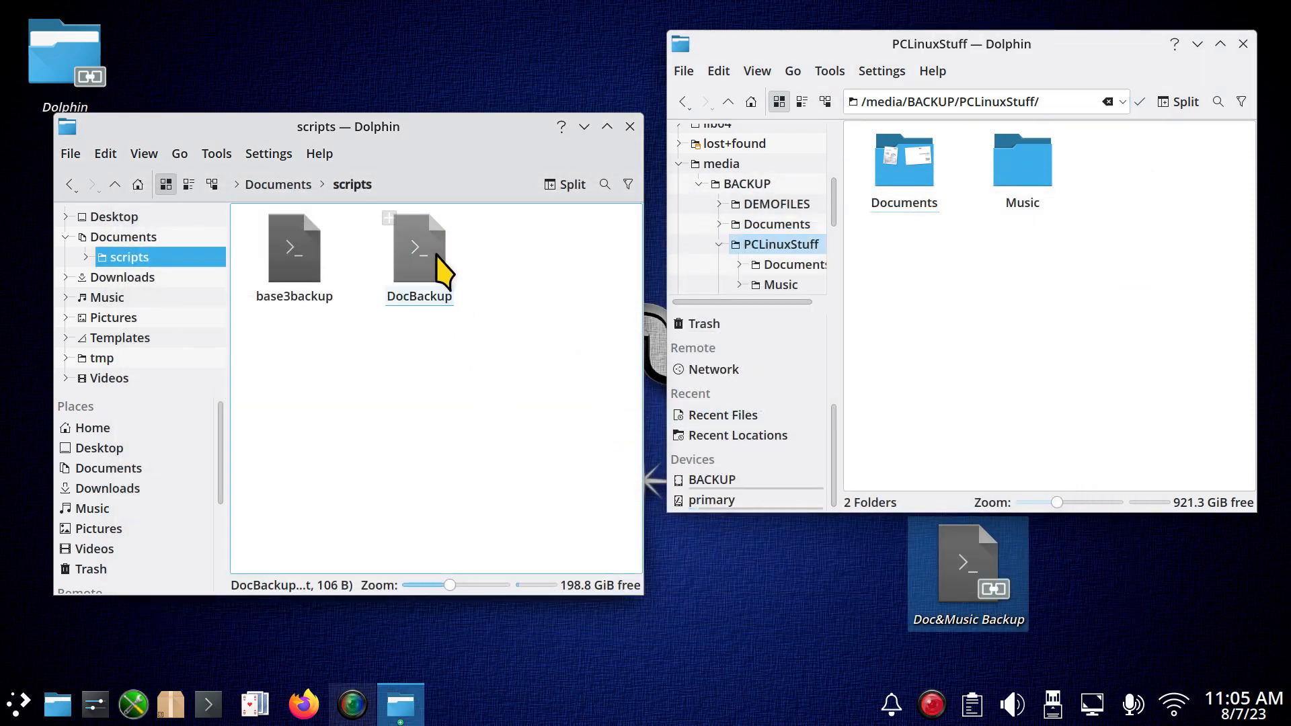
Examine the access permissions and executable setting in the DocBackup file's properties, and close the dialog.
{"action": "right_click", "coordinate": [418, 240]}
{"action": "left_click", "coordinate": [519, 615]}
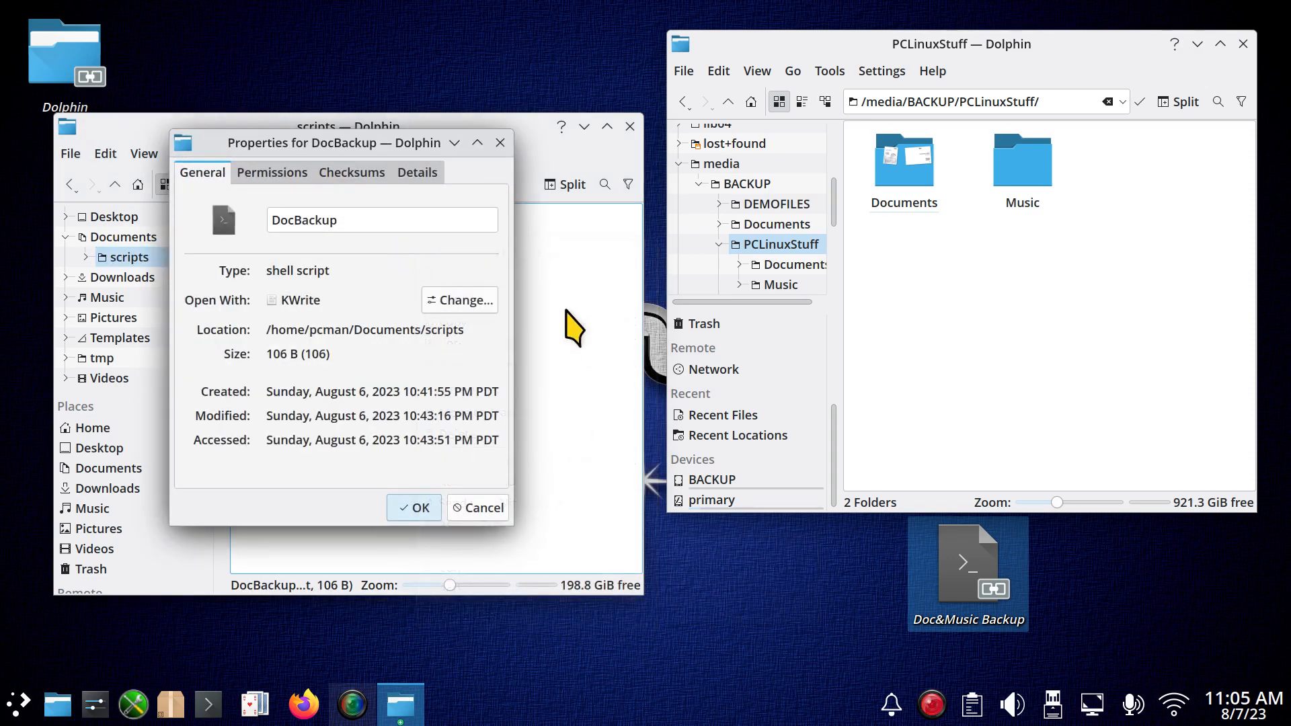
{"action": "left_click", "coordinate": [273, 173]}
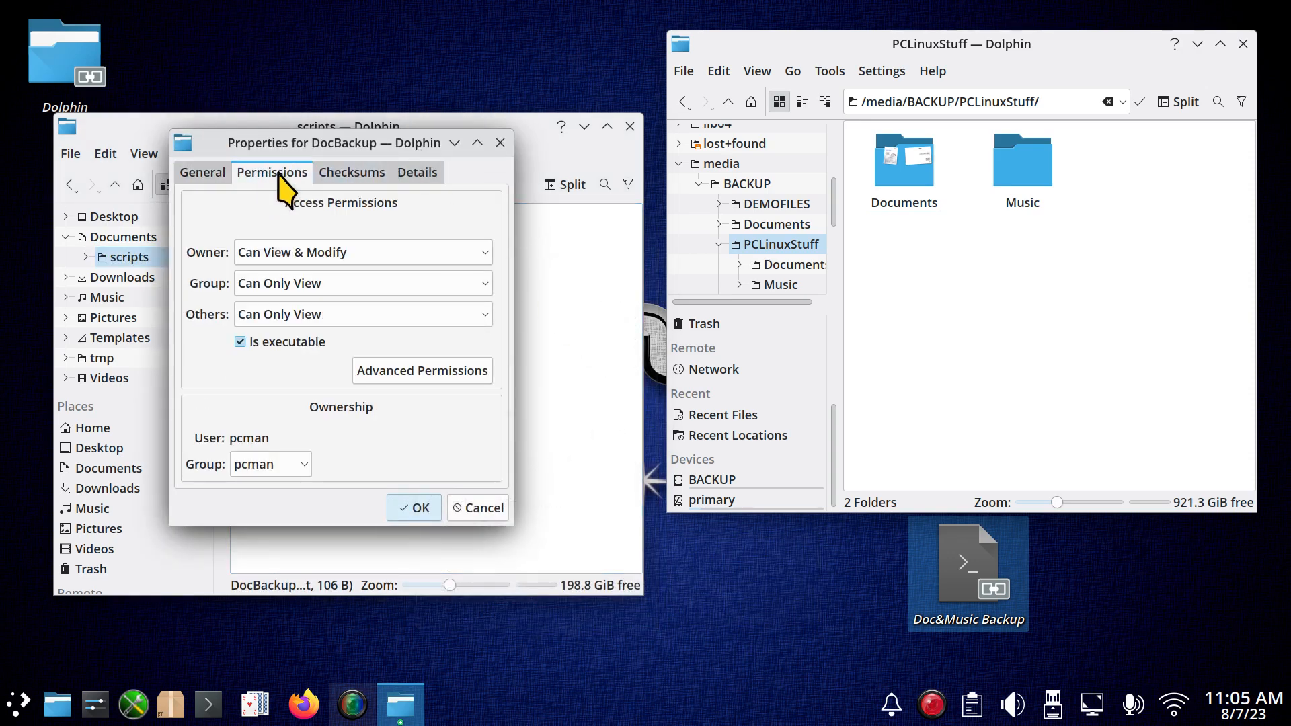
{"action": "left_click", "coordinate": [500, 143]}
Reopen the DocBackup script for editing and paste a copy of the ~/Music rsync line onto line 4.
{"action": "left_click", "coordinate": [420, 244]}
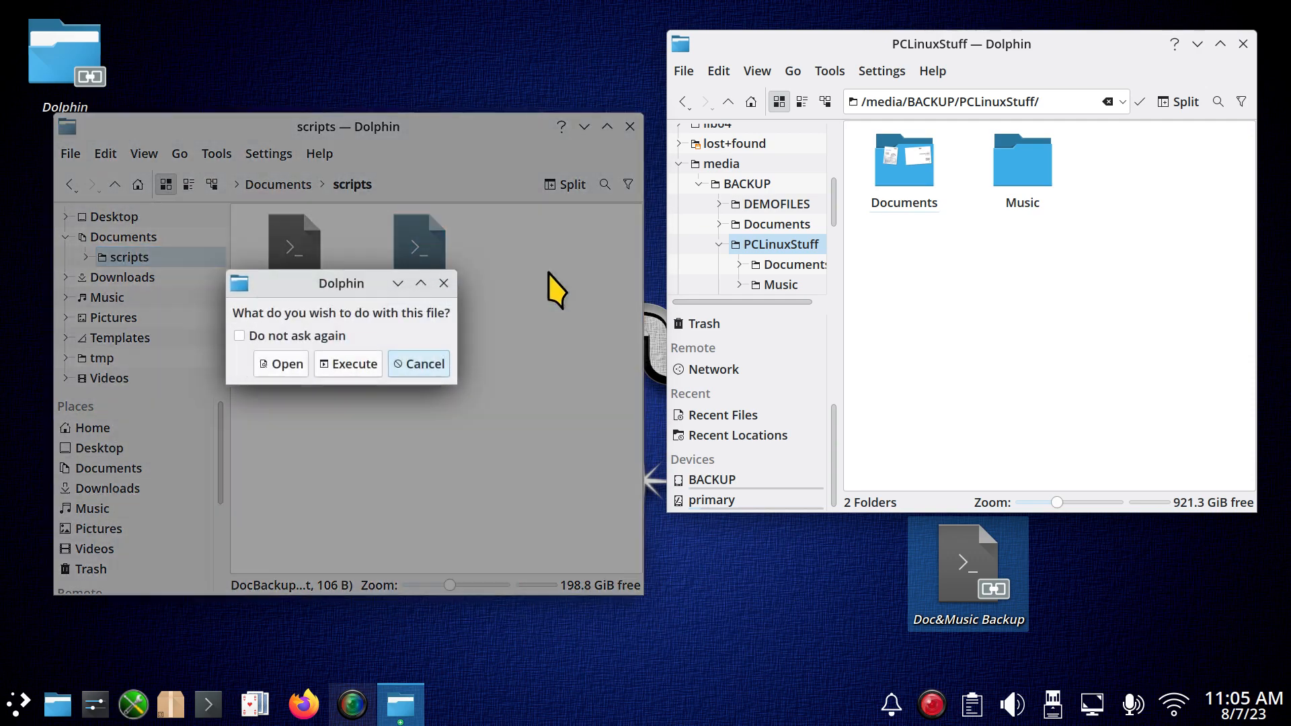
{"action": "left_click", "coordinate": [283, 364]}
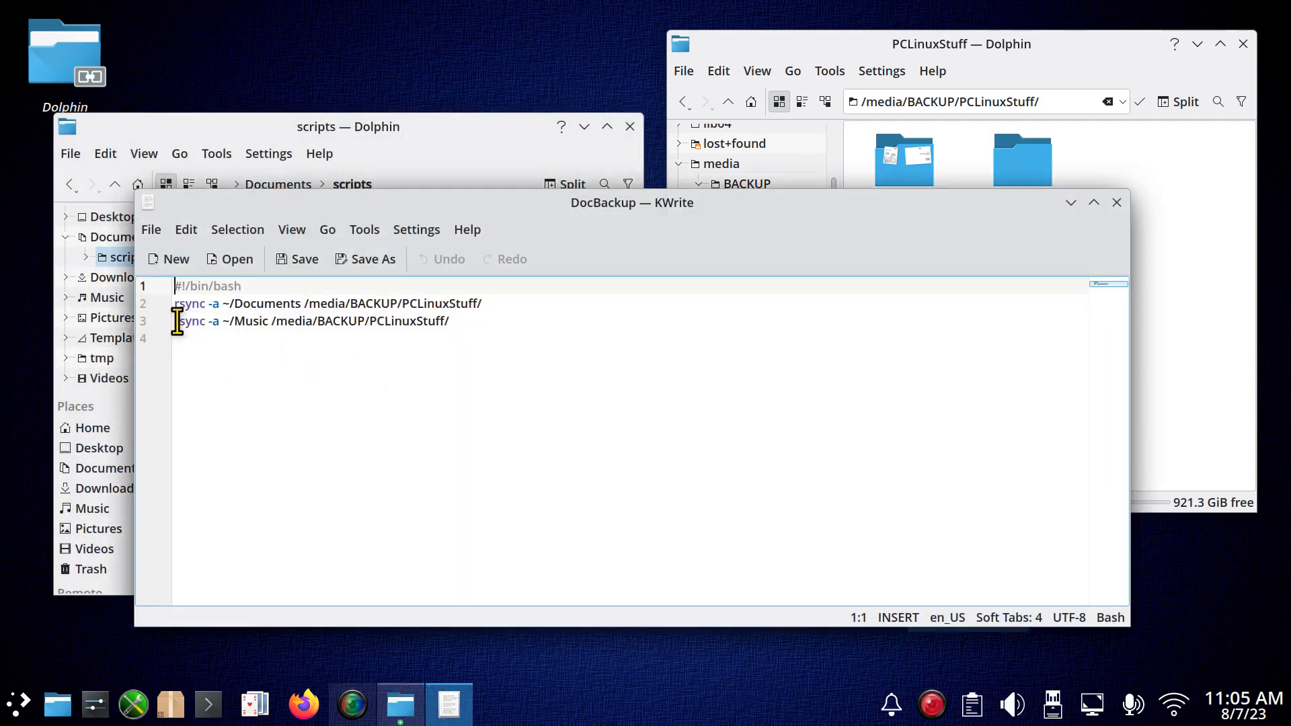
{"action": "left_click_drag", "start_coordinate": [175, 322], "coordinate": [450, 322]}
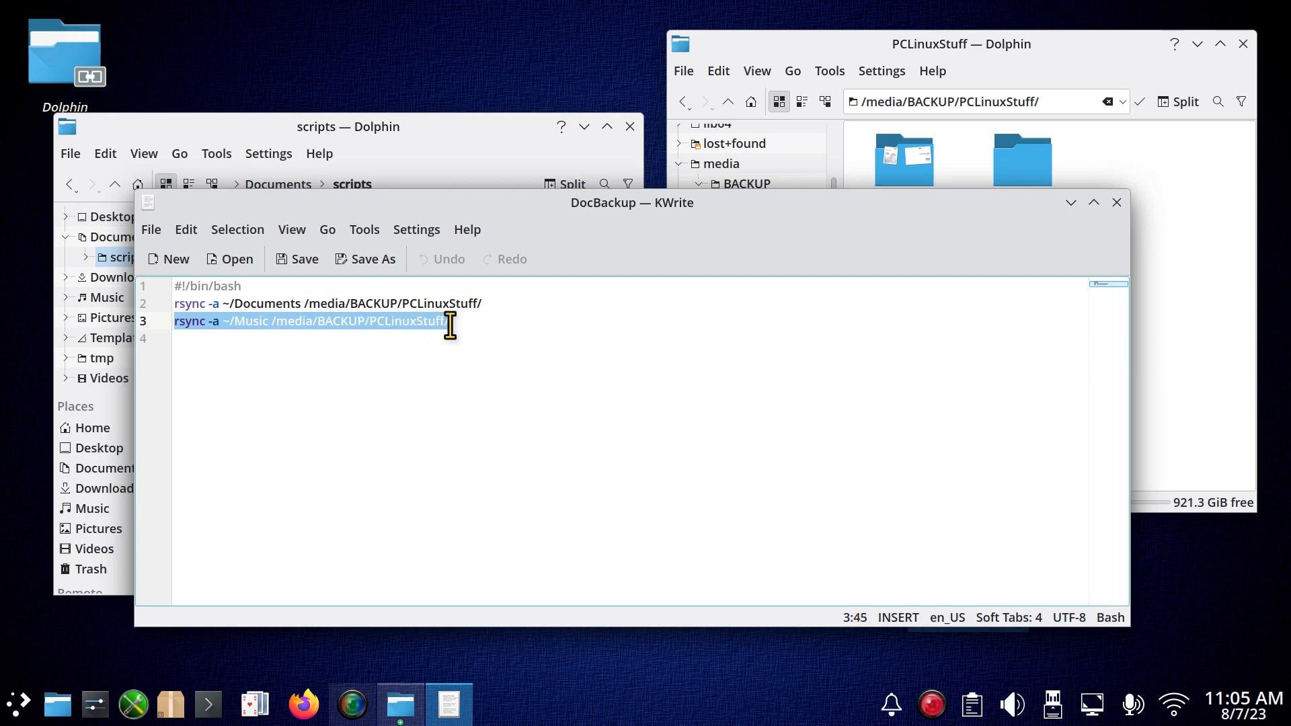
{"action": "right_click", "coordinate": [402, 317]}
{"action": "left_click", "coordinate": [471, 351]}
{"action": "left_click", "coordinate": [182, 339]}
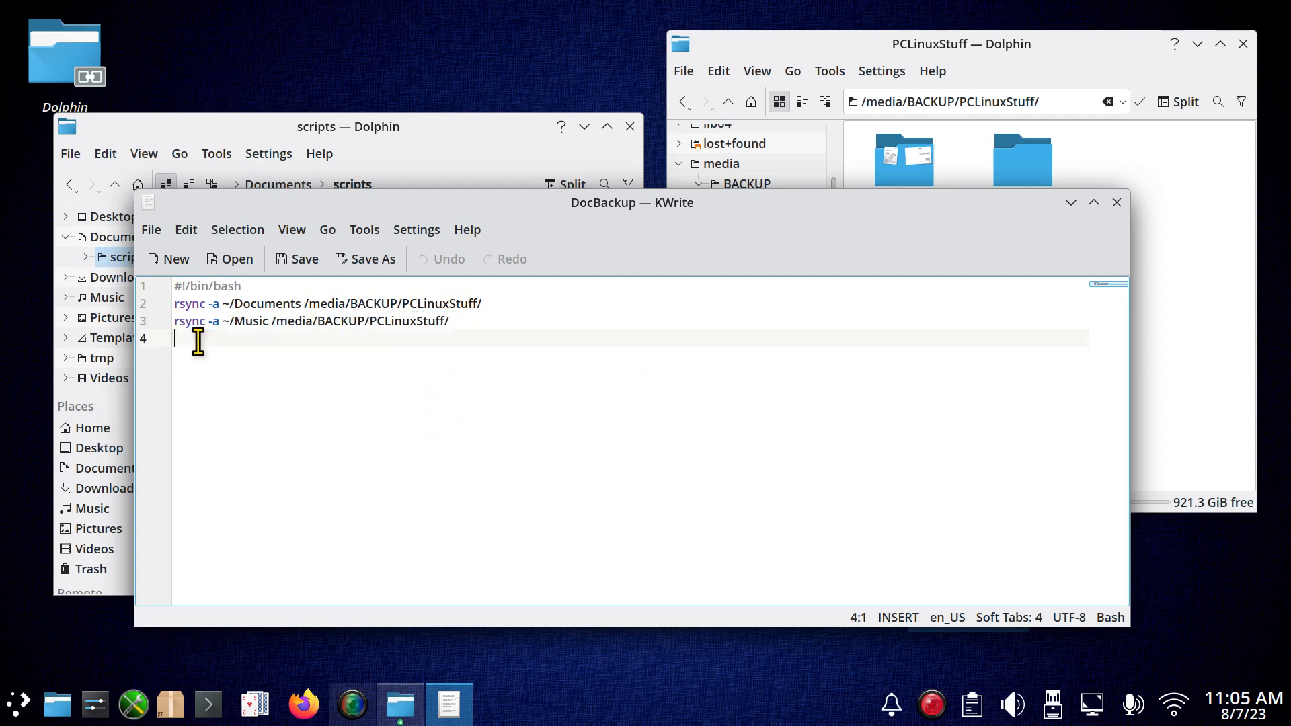
{"action": "right_click", "coordinate": [202, 341]}
{"action": "left_click", "coordinate": [279, 398]}
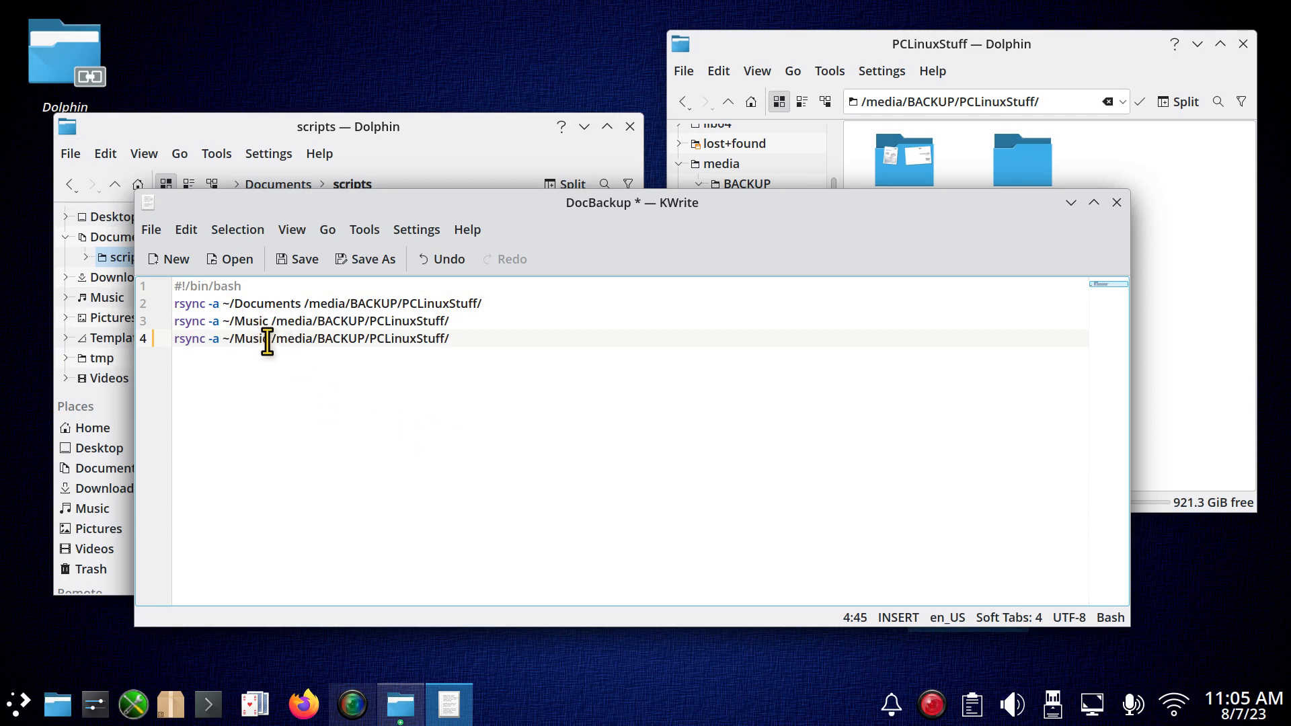
Select the word Music in the copied line 4, and close the script without saving the changes.
{"action": "left_click_drag", "start_coordinate": [268, 341], "coordinate": [236, 345]}
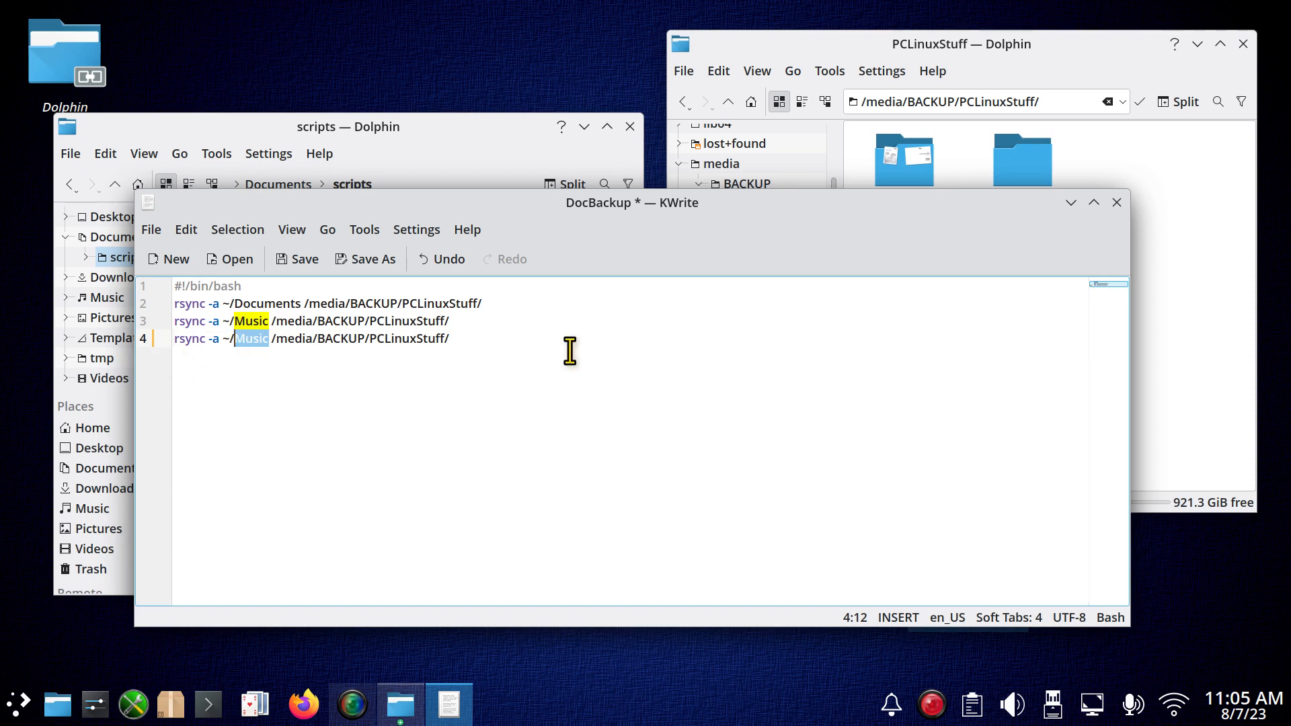
{"action": "left_click", "coordinate": [1118, 202]}
{"action": "left_click", "coordinate": [705, 420]}
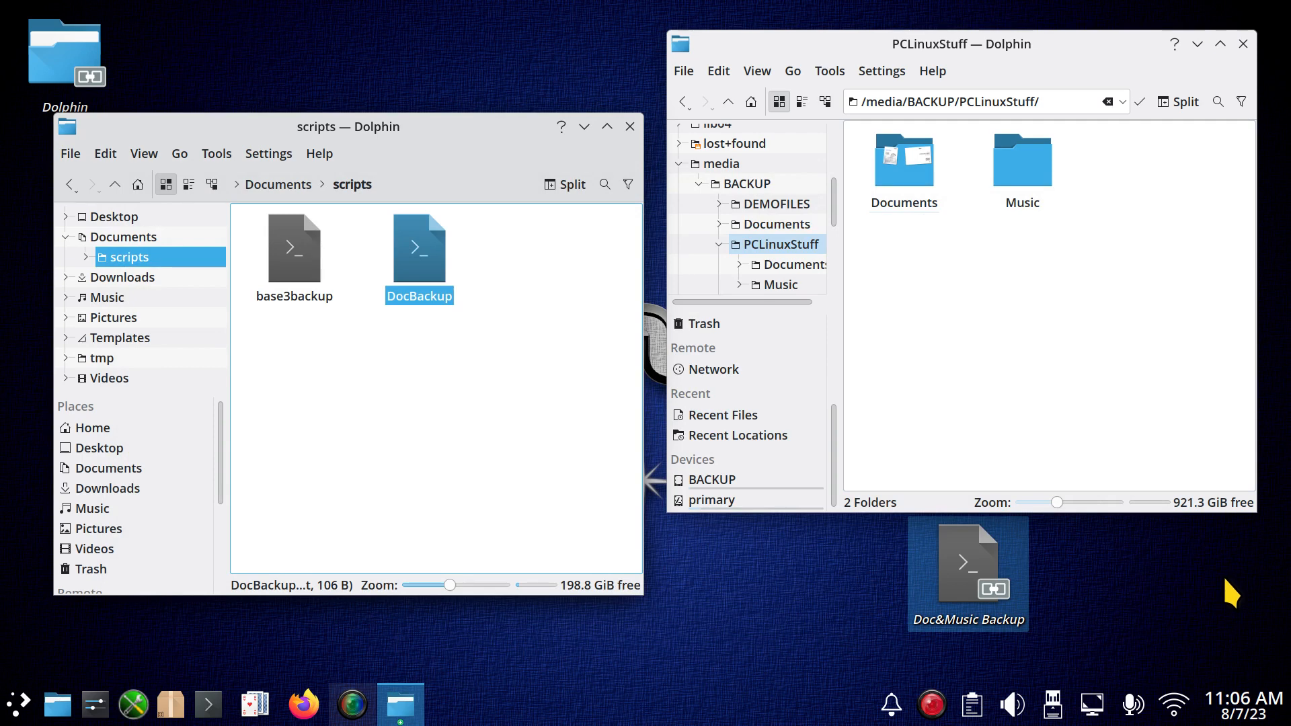
Find Grsync by searching for "gr" among the applications, launch it, and move its window higher on the desktop.
{"action": "left_click", "coordinate": [27, 706]}
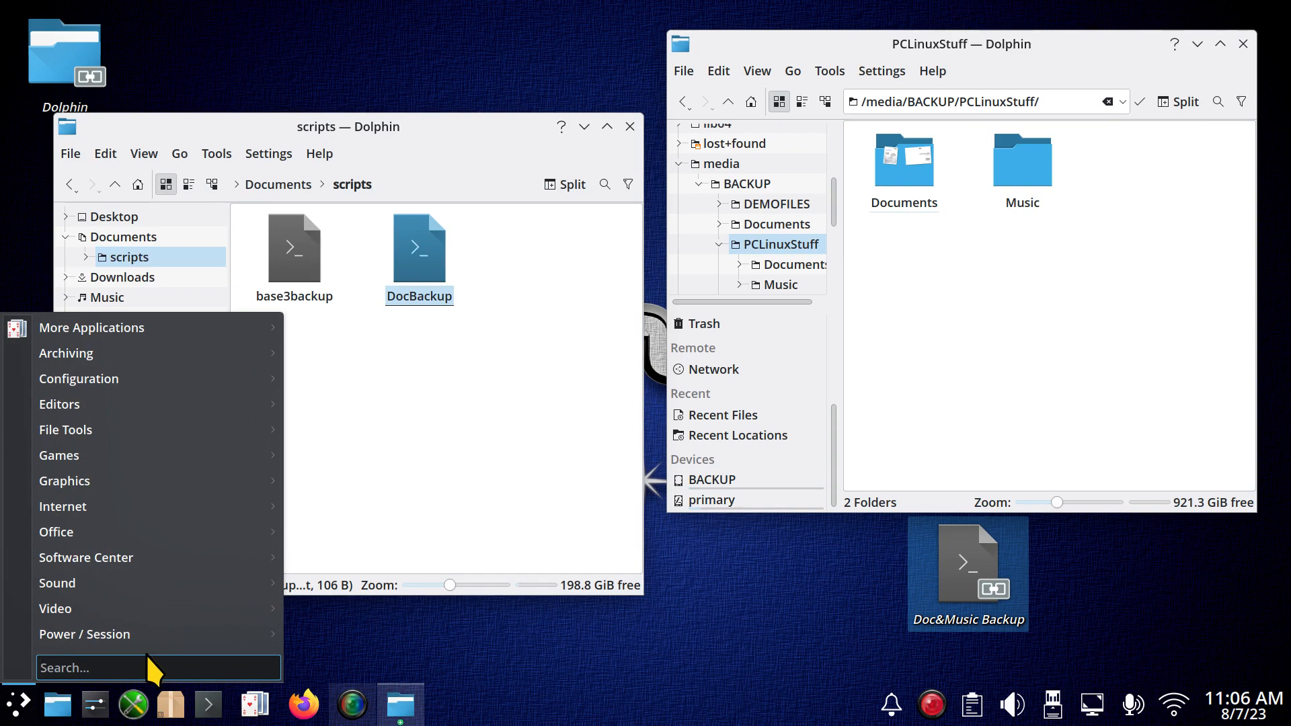
{"action": "type", "text": "gr"}
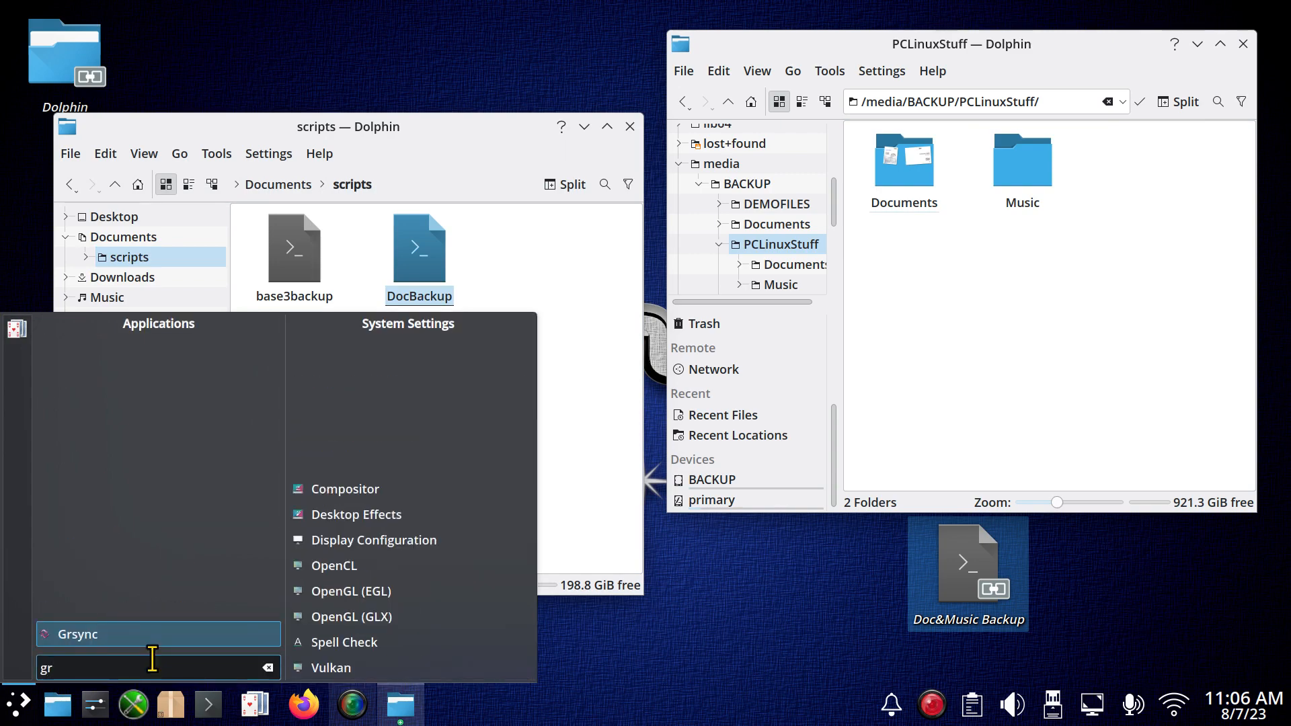
{"action": "left_click", "coordinate": [134, 637]}
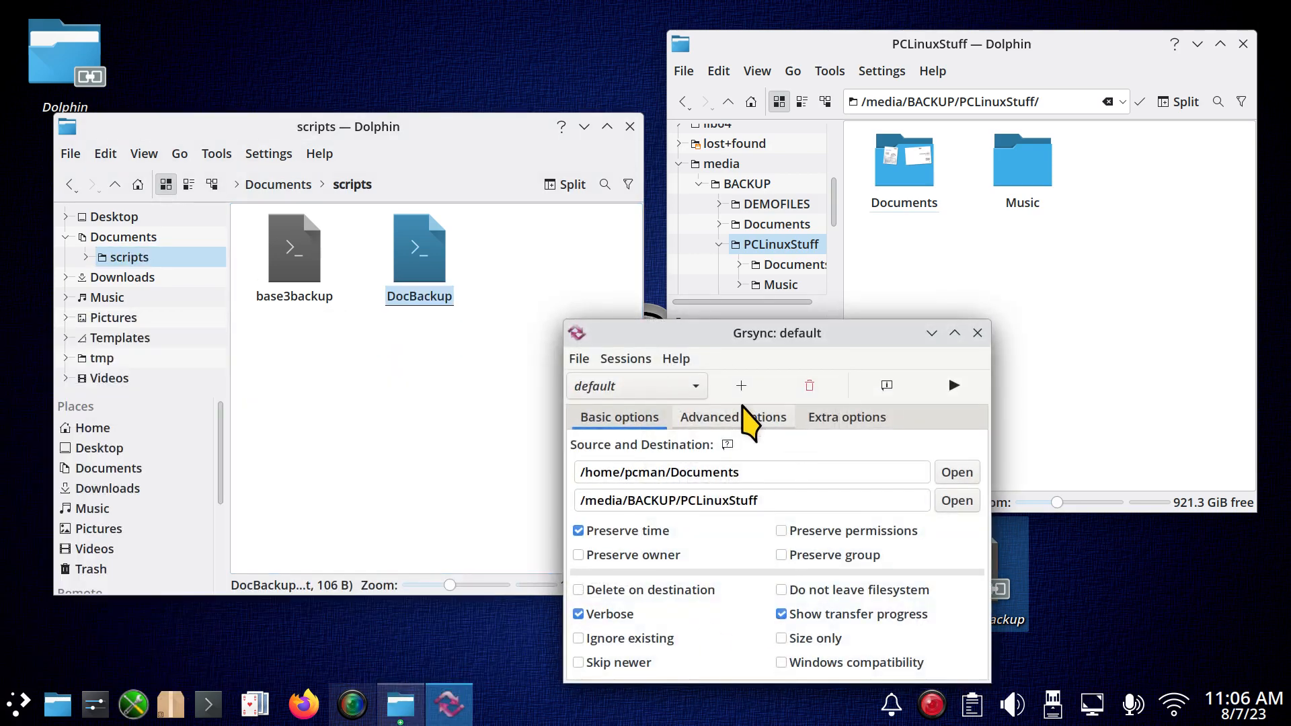
{"action": "left_click_drag", "start_coordinate": [877, 338], "coordinate": [928, 260]}
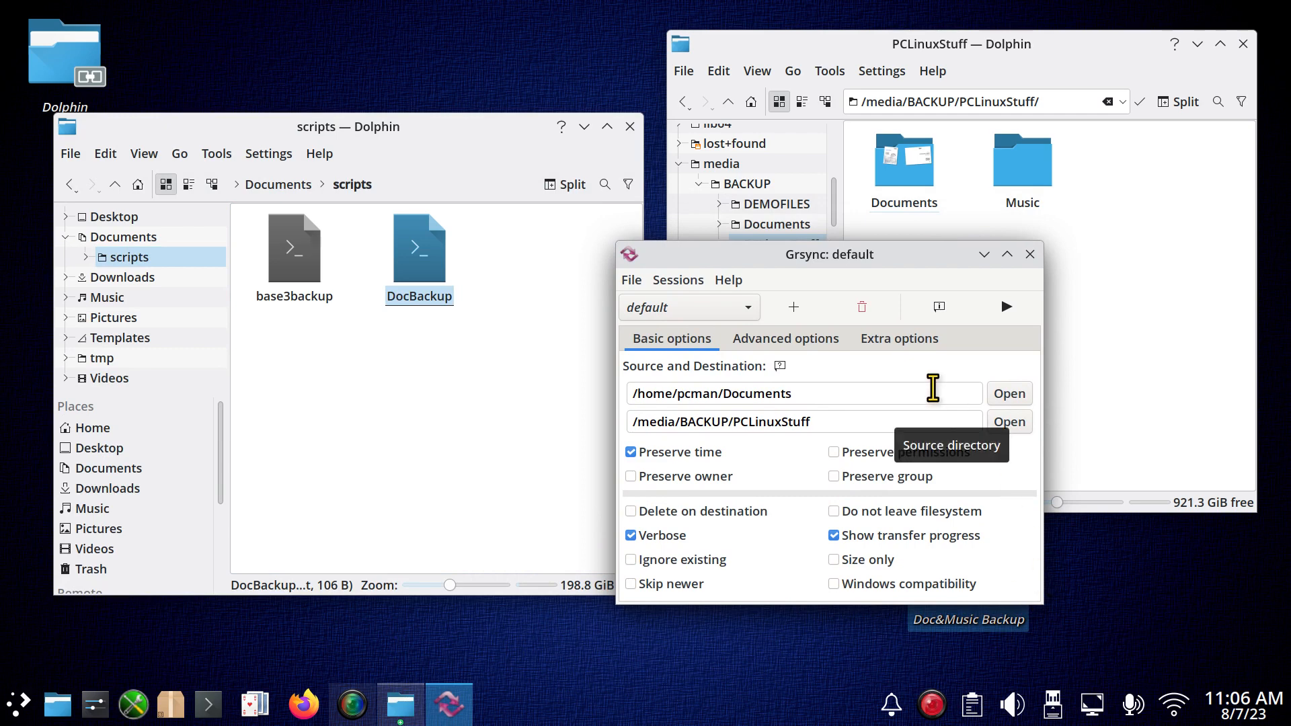
Clear the existing source and destination paths in Grsync's default session.
{"action": "triple_click", "coordinate": [827, 390]}
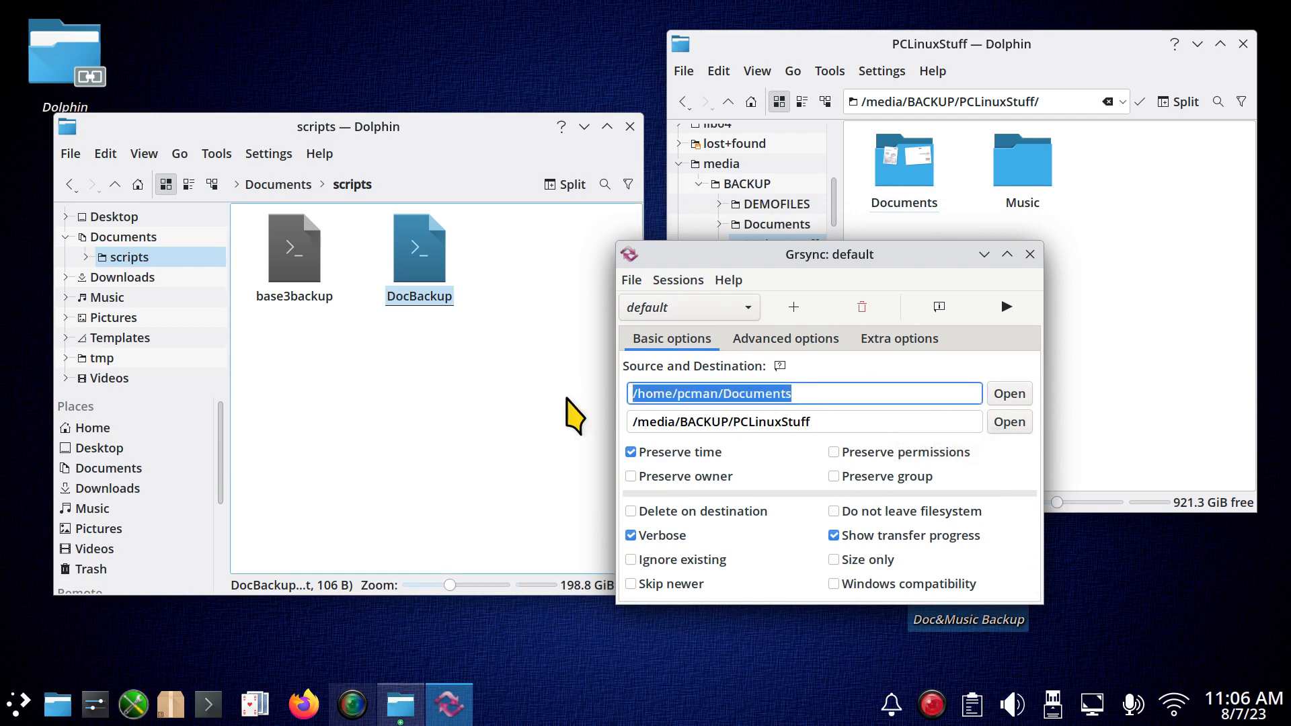
{"action": "key", "text": "BackSpace"}
{"action": "left_click_drag", "start_coordinate": [854, 423], "coordinate": [629, 434]}
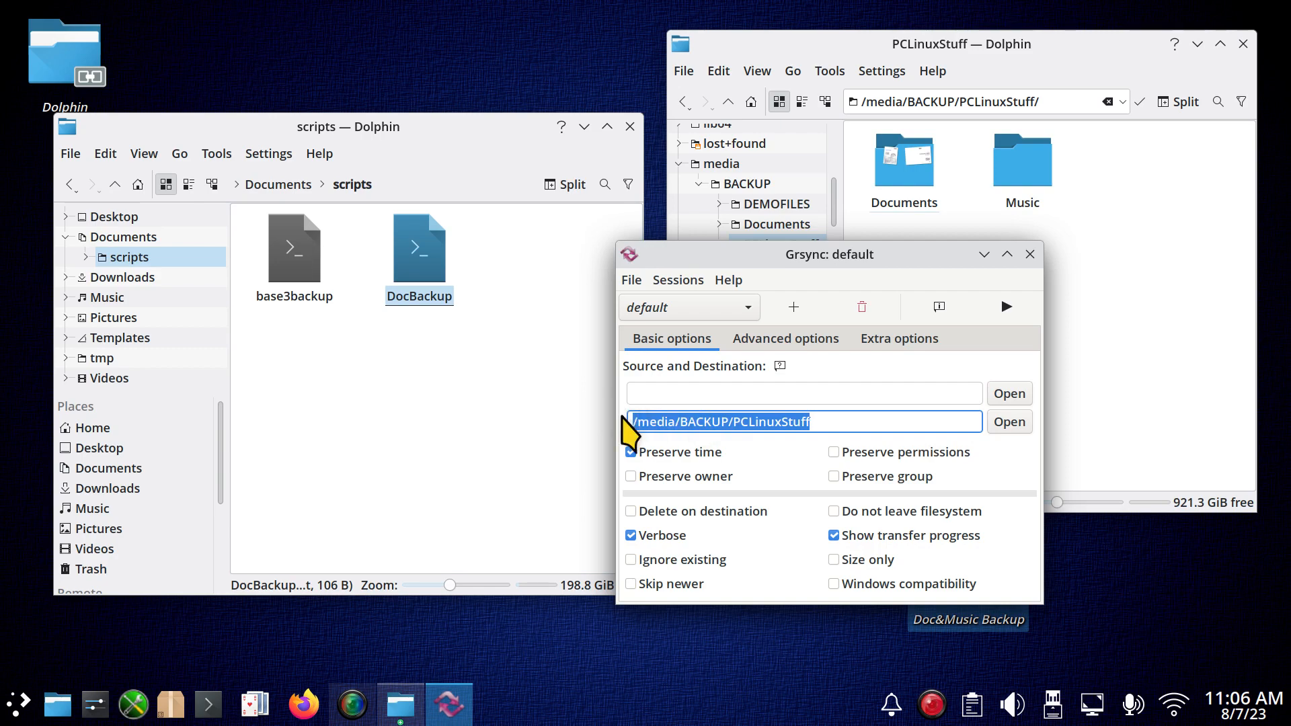
{"action": "key", "text": "BackSpace"}
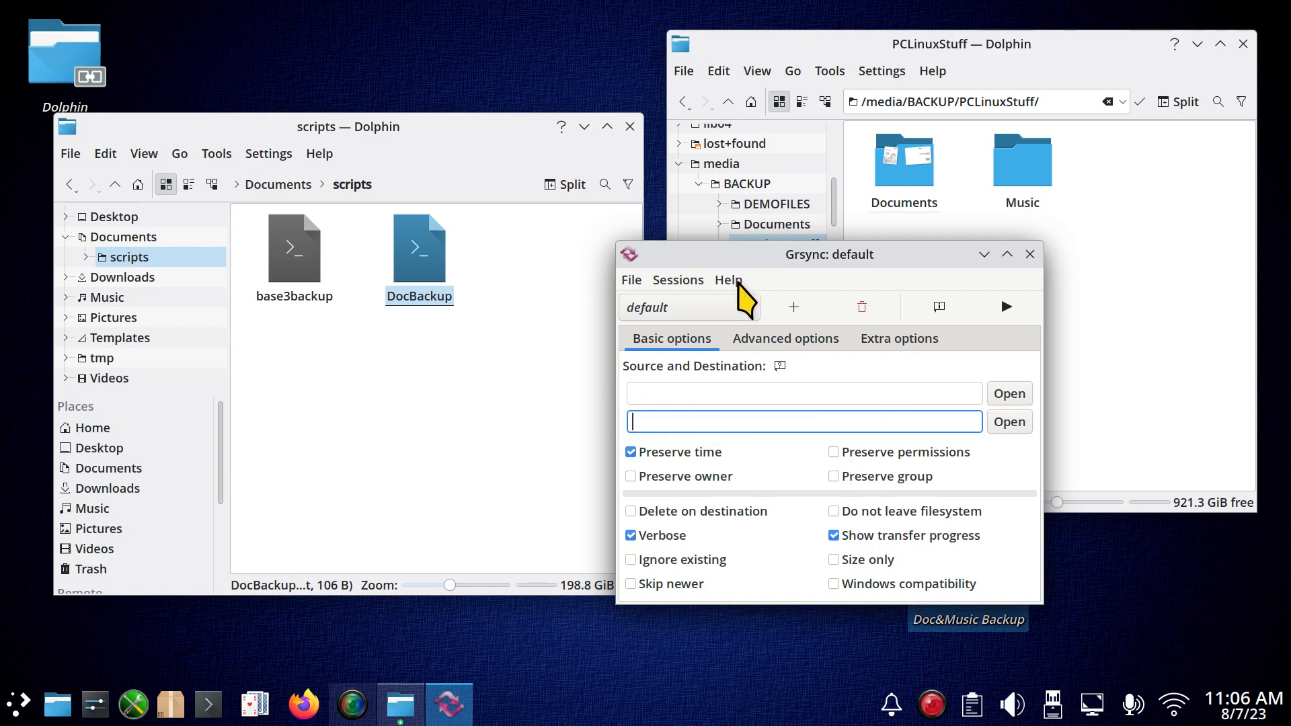
View Grsync's About information, look through its Advanced and Extra options, and return to the Basic options.
{"action": "left_click", "coordinate": [730, 280]}
{"action": "left_click", "coordinate": [743, 308]}
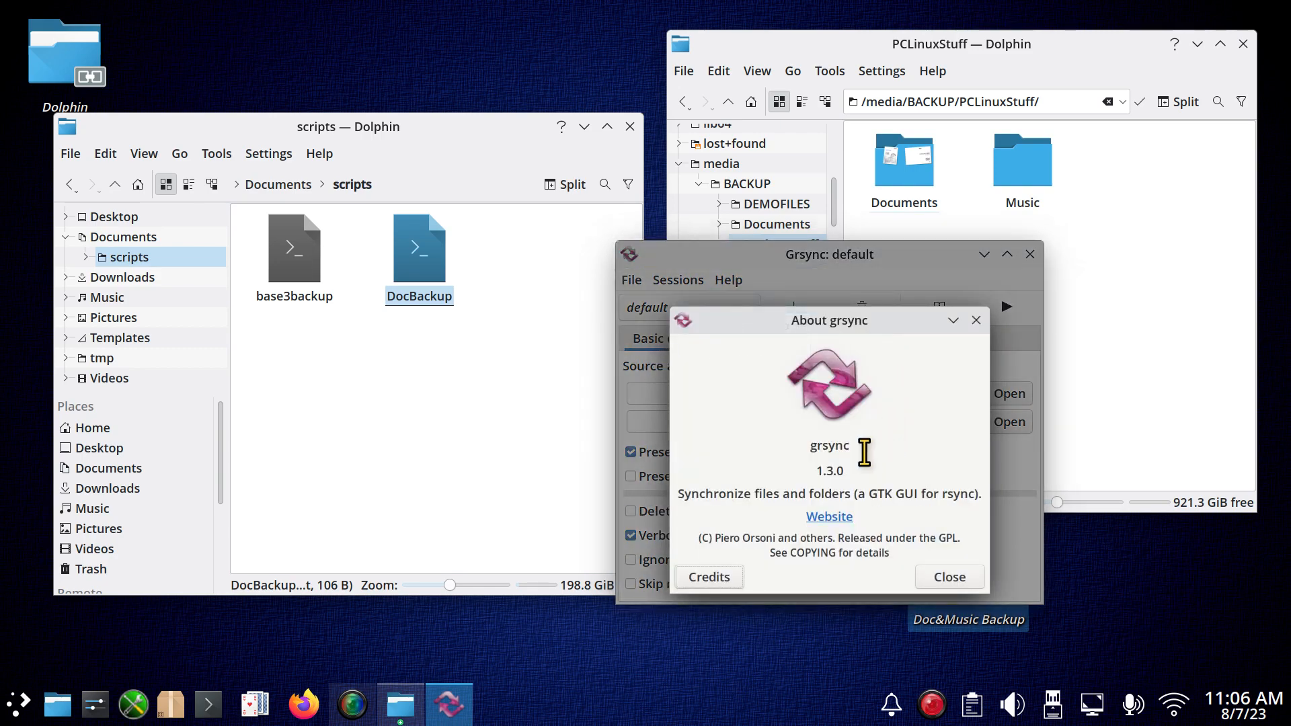
{"action": "left_click_drag", "start_coordinate": [860, 451], "coordinate": [807, 447]}
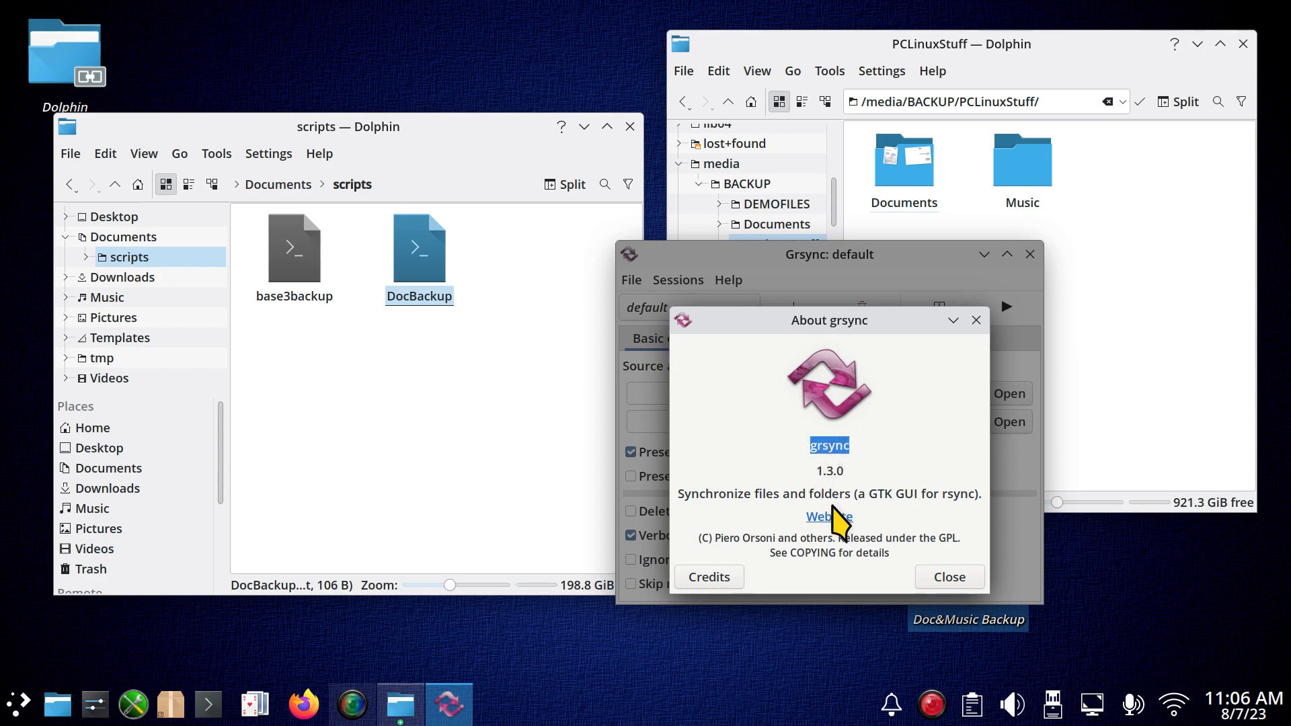
{"action": "left_click", "coordinate": [950, 579]}
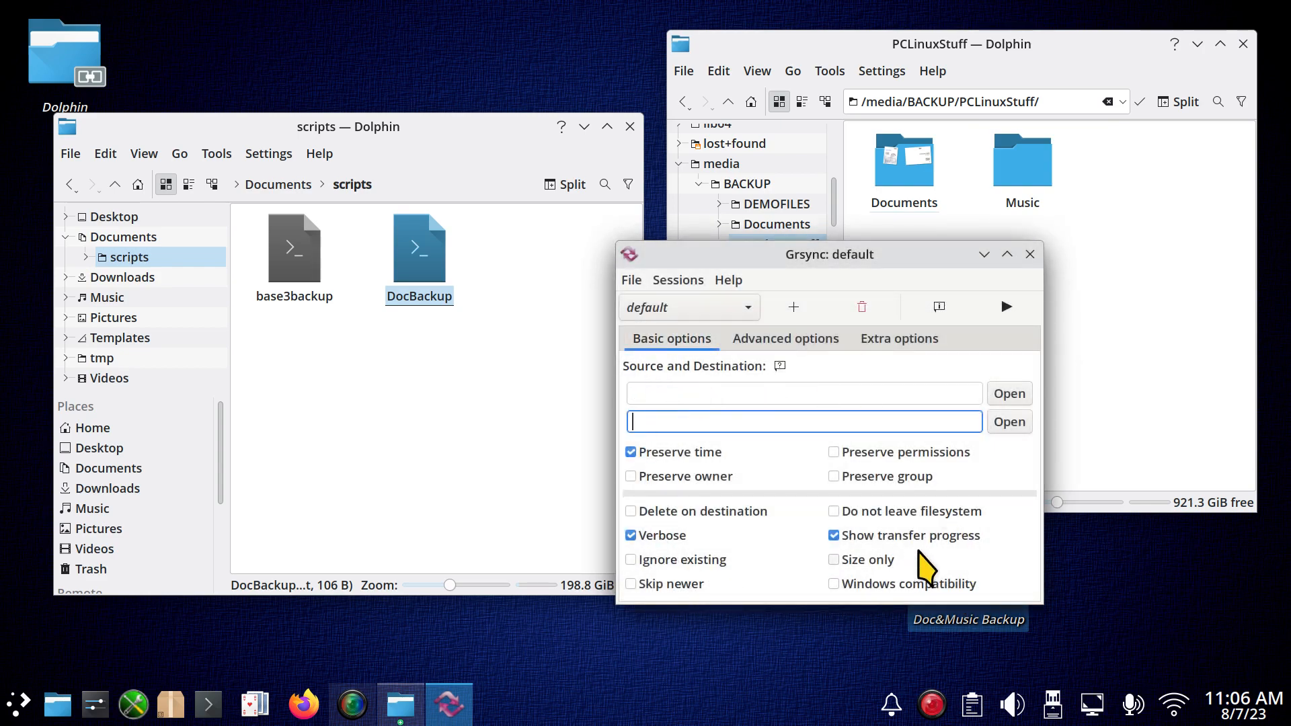
{"action": "left_click", "coordinate": [802, 344]}
{"action": "left_click", "coordinate": [868, 340]}
{"action": "left_click", "coordinate": [663, 345]}
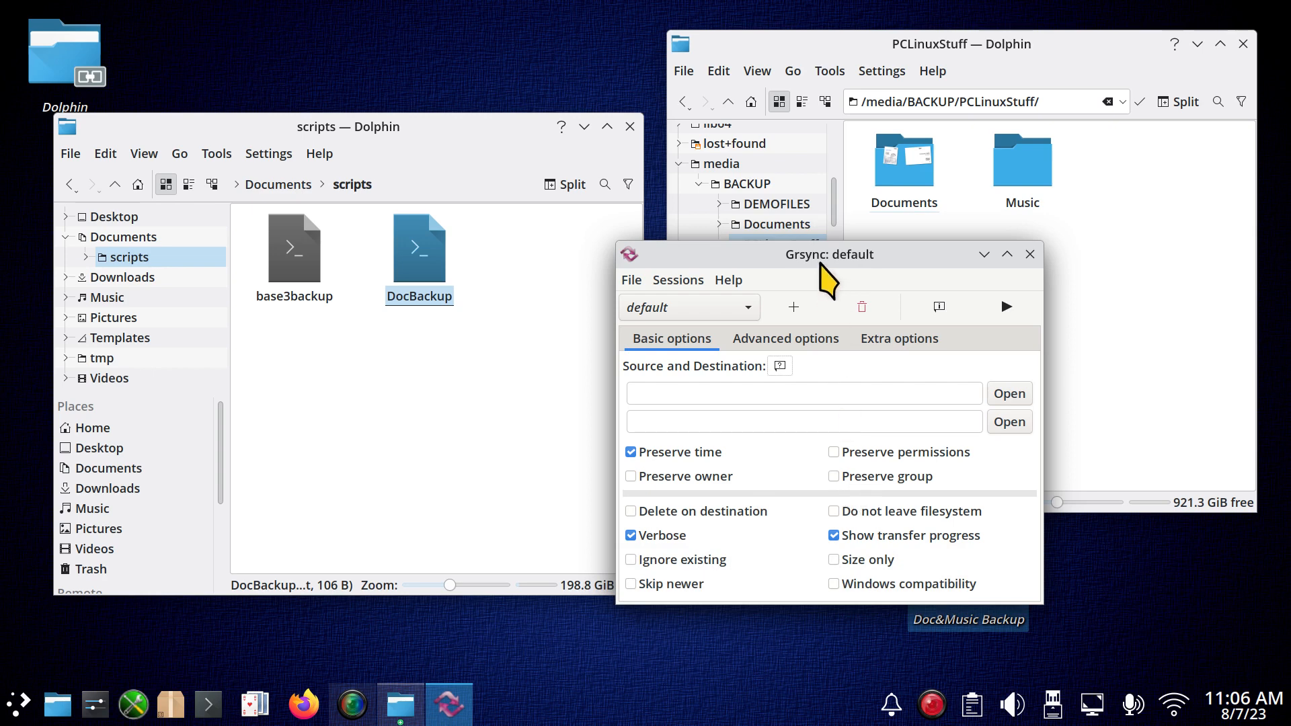
{"action": "left_click_drag", "start_coordinate": [819, 257], "coordinate": [865, 224]}
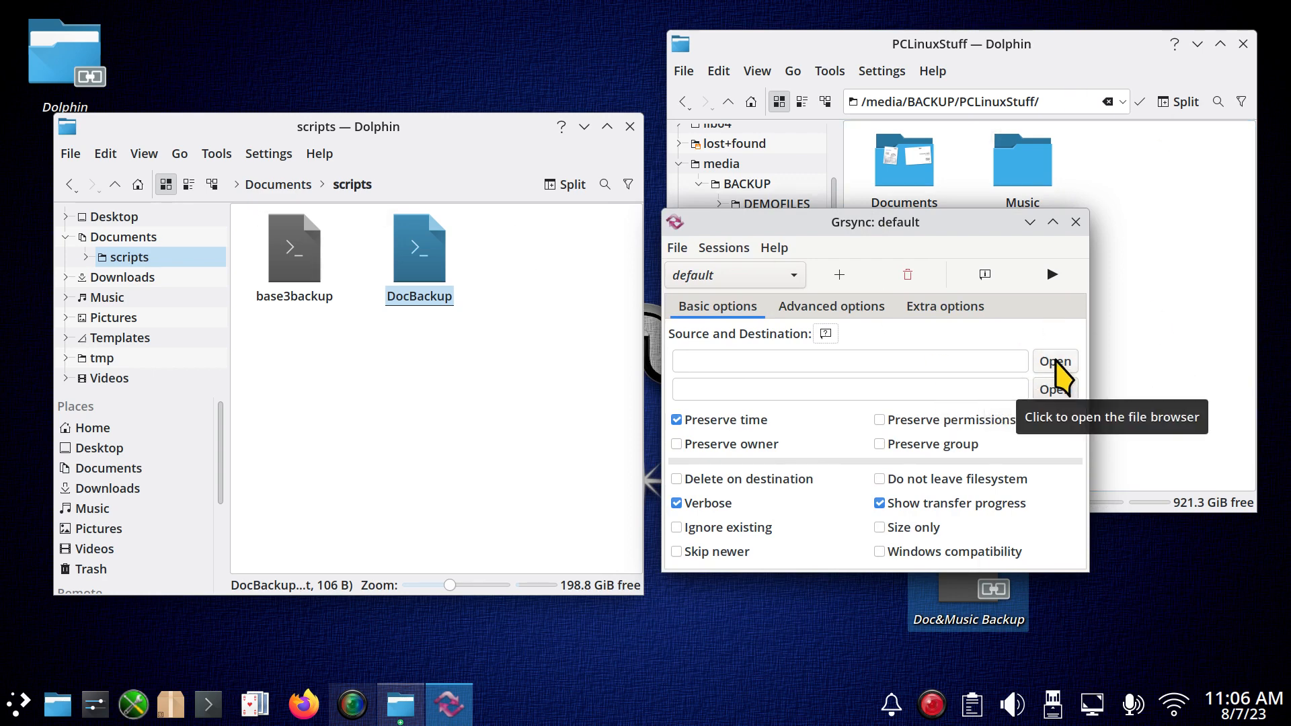
Move Grsync aside, open the home Pictures folder in Dolphin, and delete Text File.txt from it.
{"action": "left_click_drag", "start_coordinate": [954, 224], "coordinate": [753, 335]}
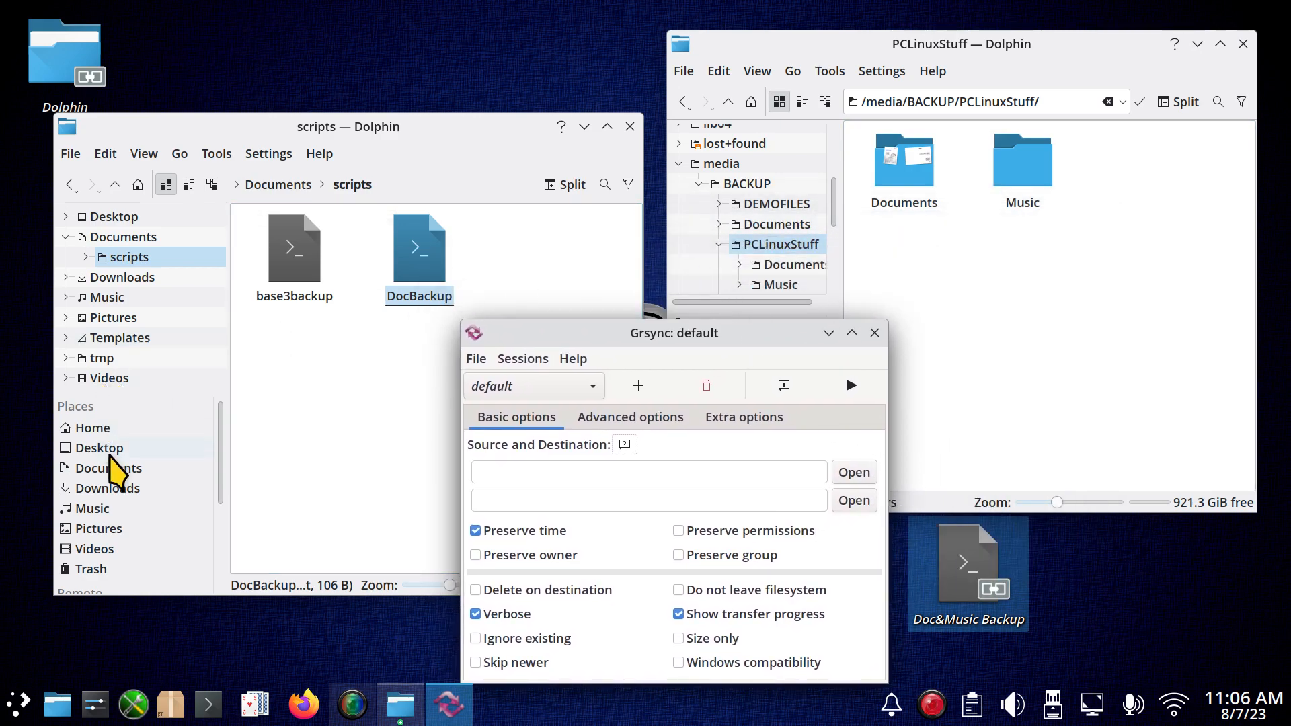
{"action": "left_click", "coordinate": [100, 428]}
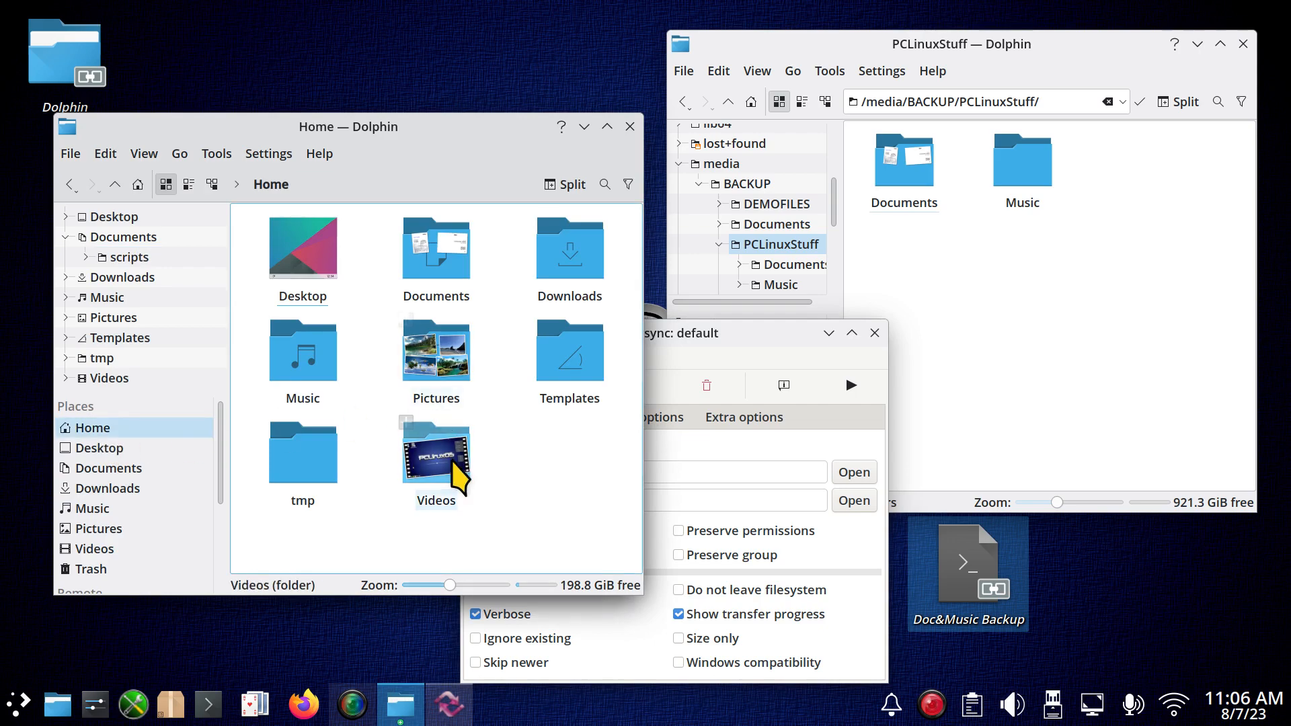
{"action": "left_click", "coordinate": [434, 367]}
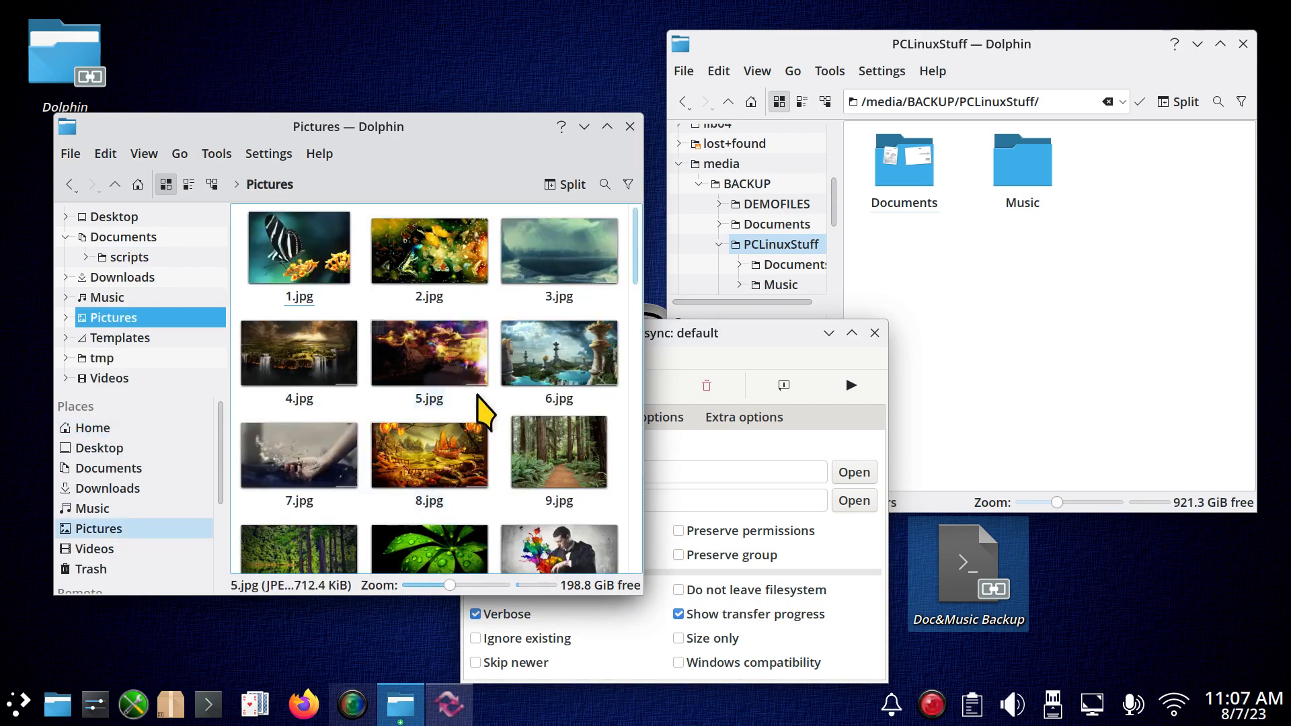
{"action": "scroll", "coordinate": [479, 412], "scroll_direction": "down", "scroll_amount": 10}
{"action": "left_click", "coordinate": [445, 523]}
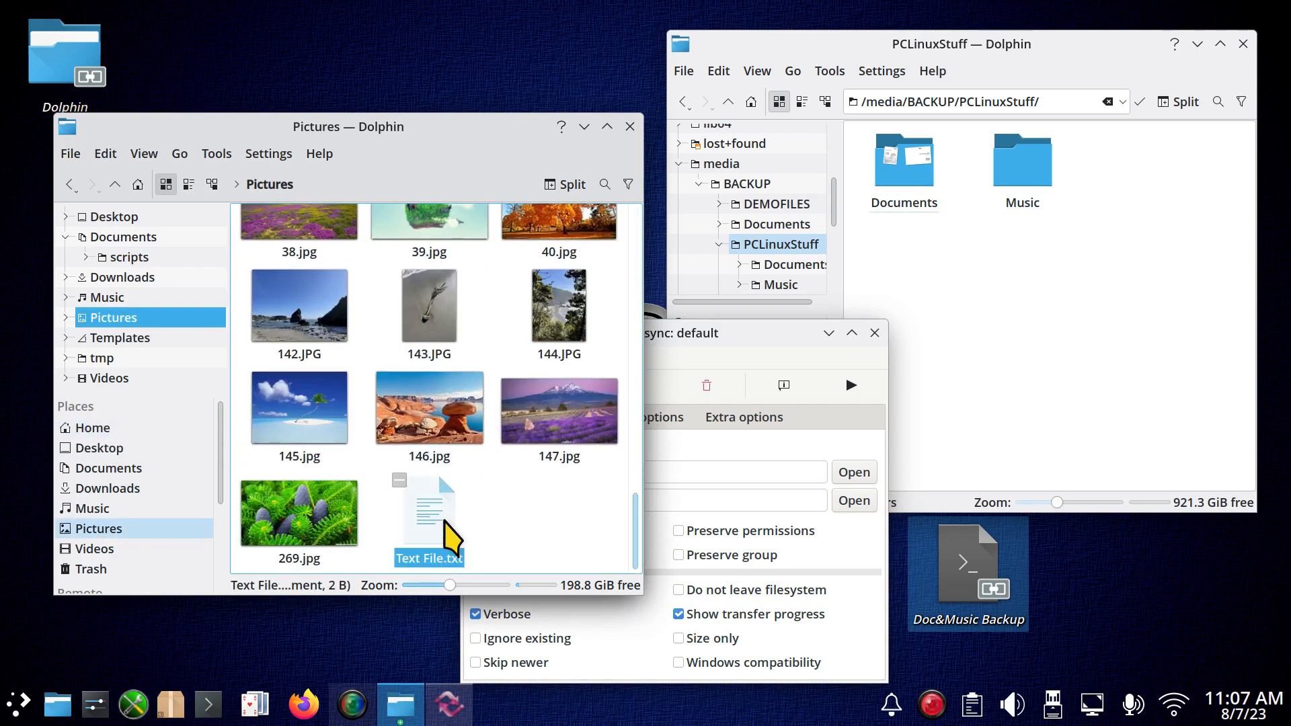
{"action": "key", "text": "Delete"}
Look over the Pictures folder with smaller thumbnails and bring the Grsync window back to the front.
{"action": "left_click_drag", "start_coordinate": [640, 518], "coordinate": [614, 134]}
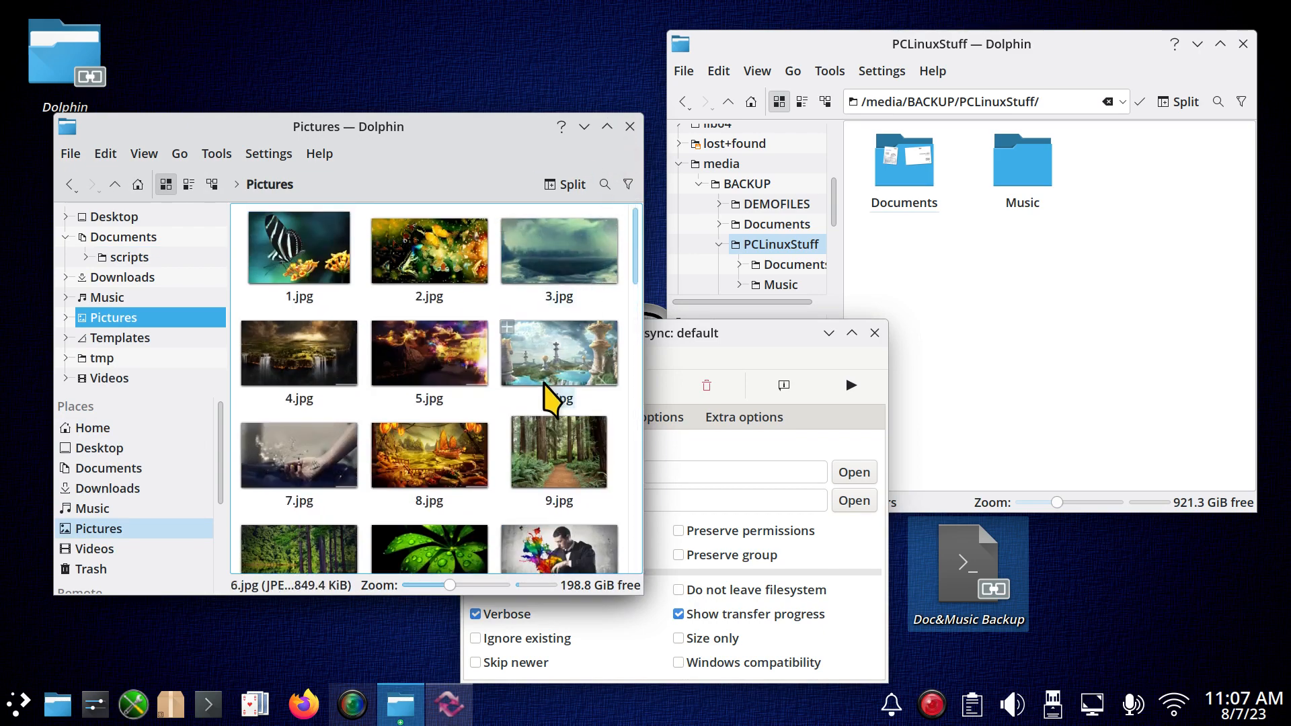
{"action": "scroll", "coordinate": [546, 397], "scroll_direction": "down", "scroll_amount": 4}
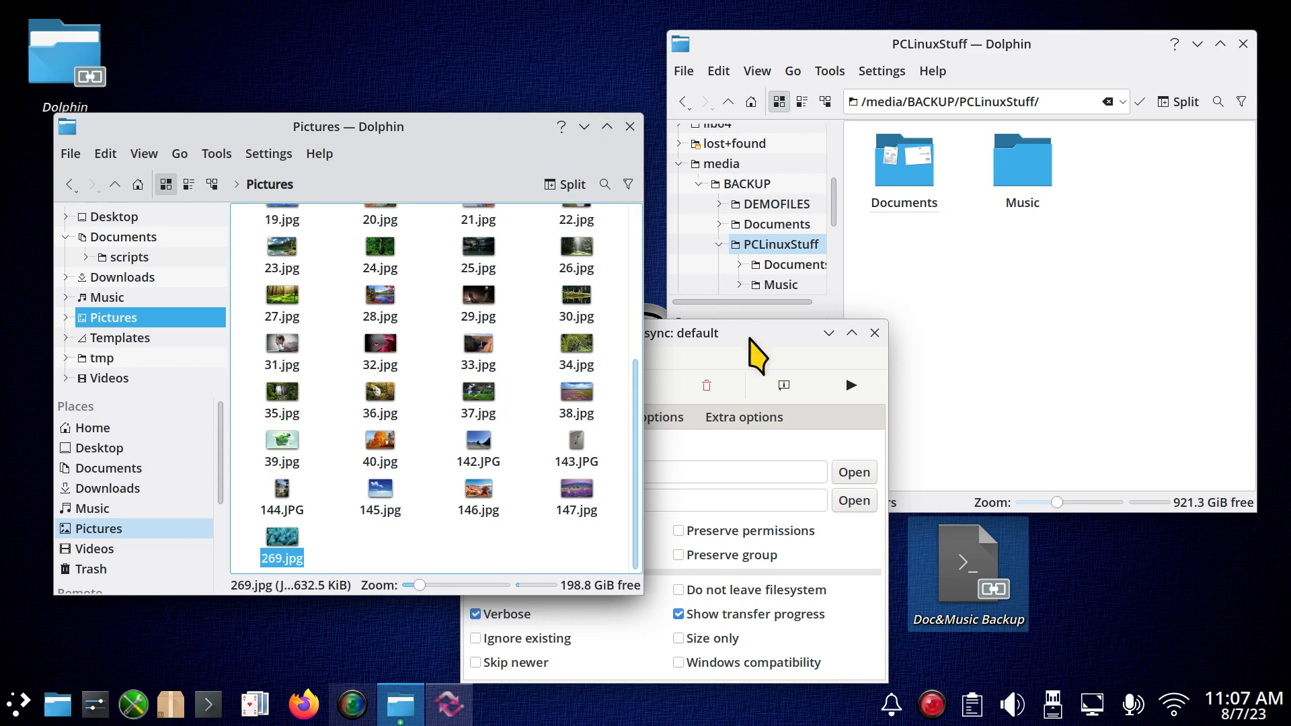
{"action": "left_click", "coordinate": [760, 337]}
{"action": "left_click_drag", "start_coordinate": [682, 334], "coordinate": [765, 275]}
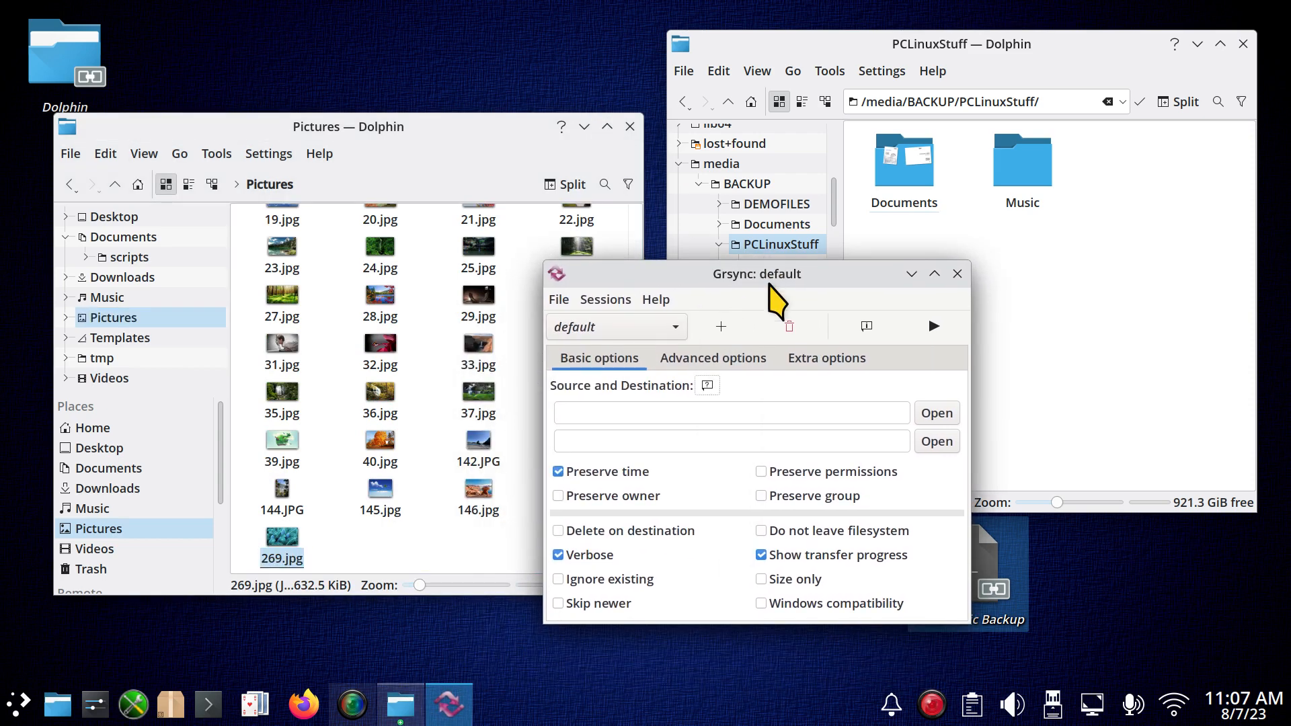
Set the Grsync source directory to /home.
{"action": "left_click", "coordinate": [938, 412]}
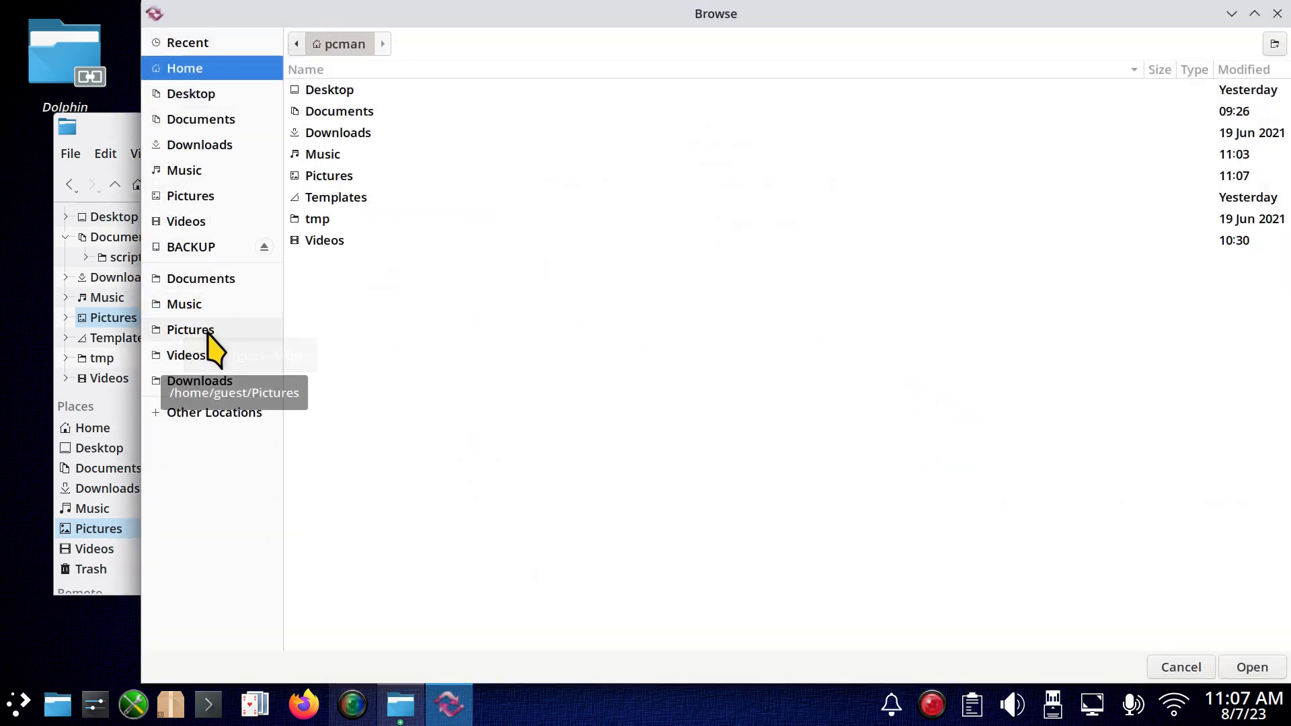
{"action": "left_click", "coordinate": [241, 328]}
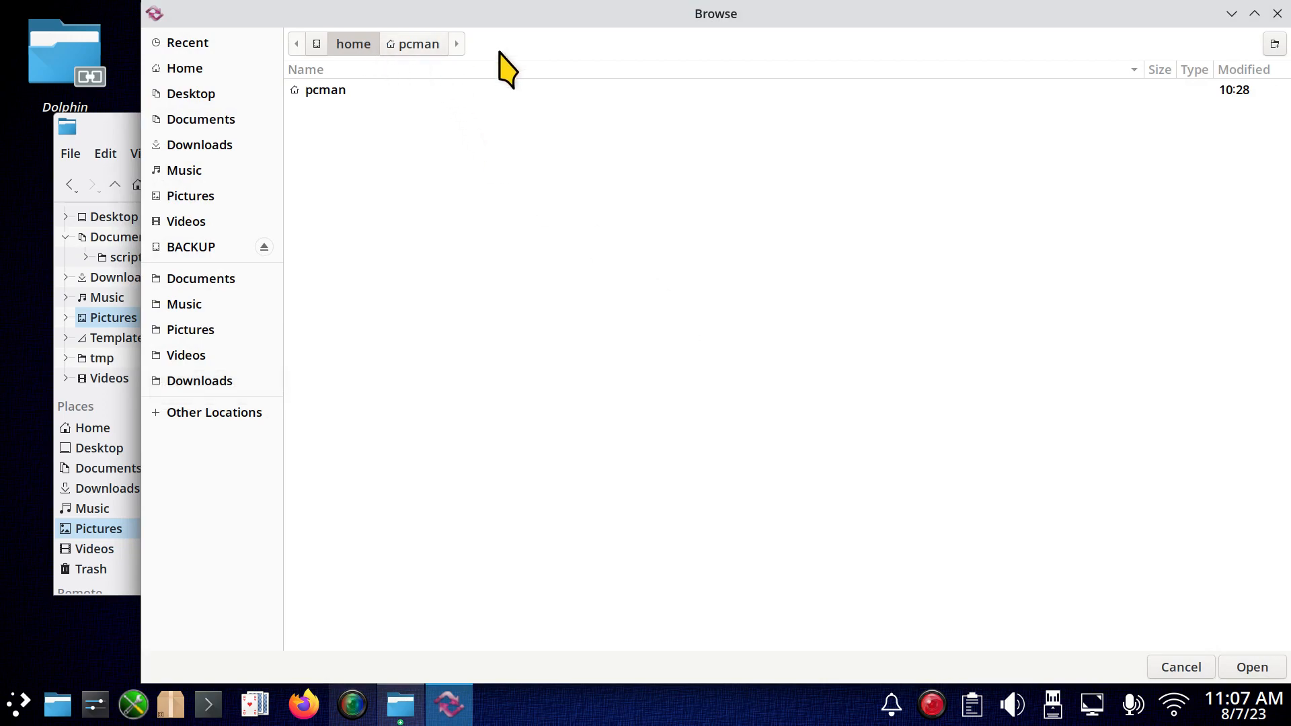
{"action": "left_click", "coordinate": [1248, 667]}
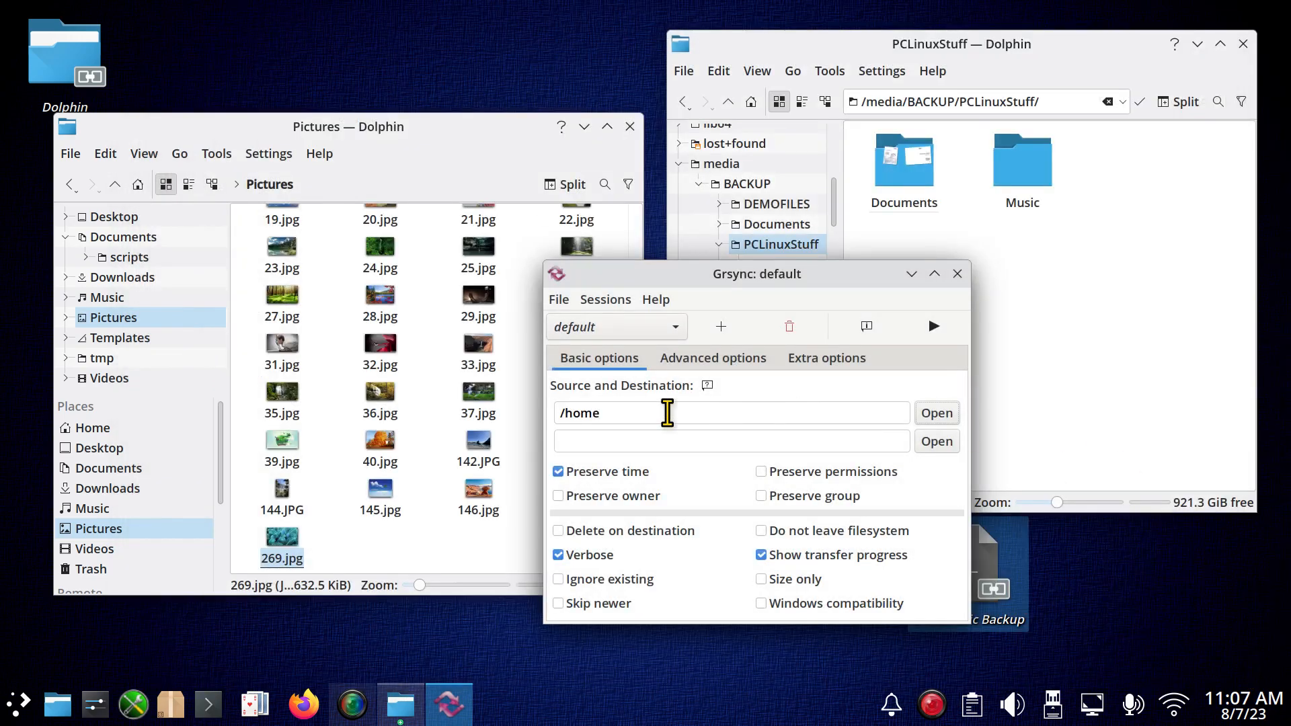
Set the Grsync source directory to the Pictures folder inside the user's home folder.
{"action": "left_click", "coordinate": [933, 413]}
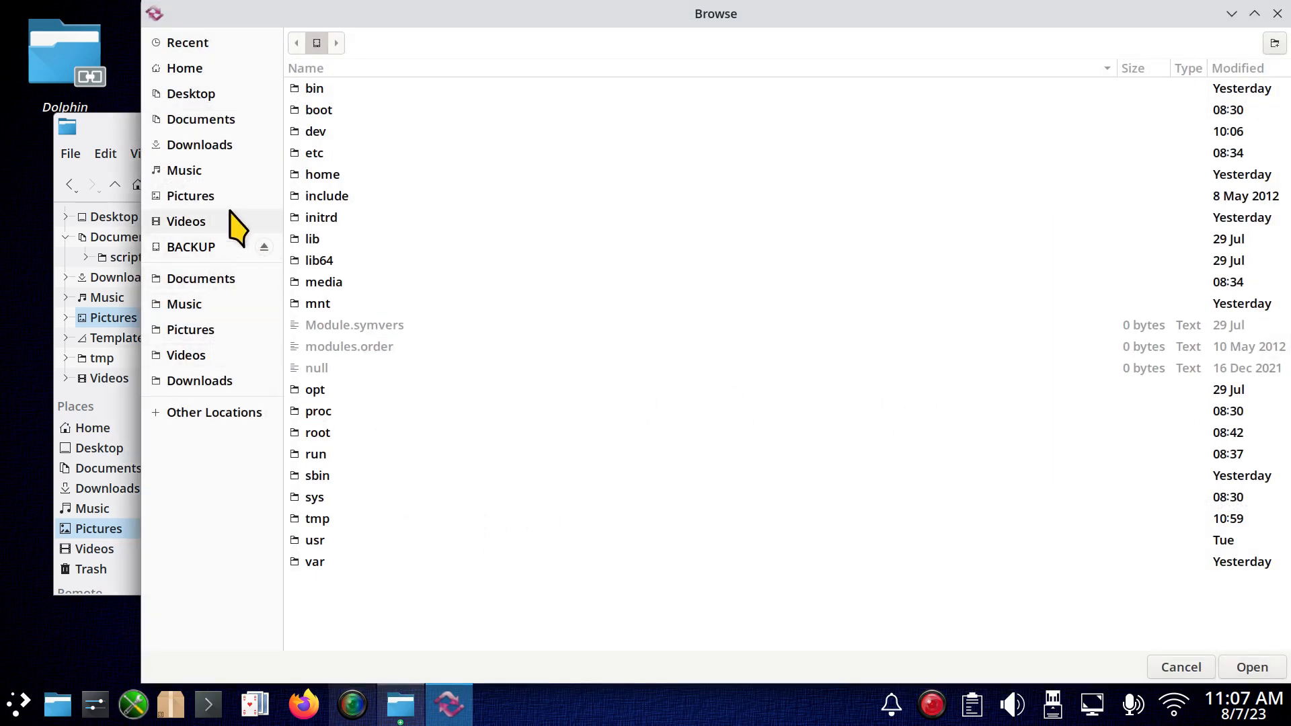
{"action": "left_click", "coordinate": [206, 72]}
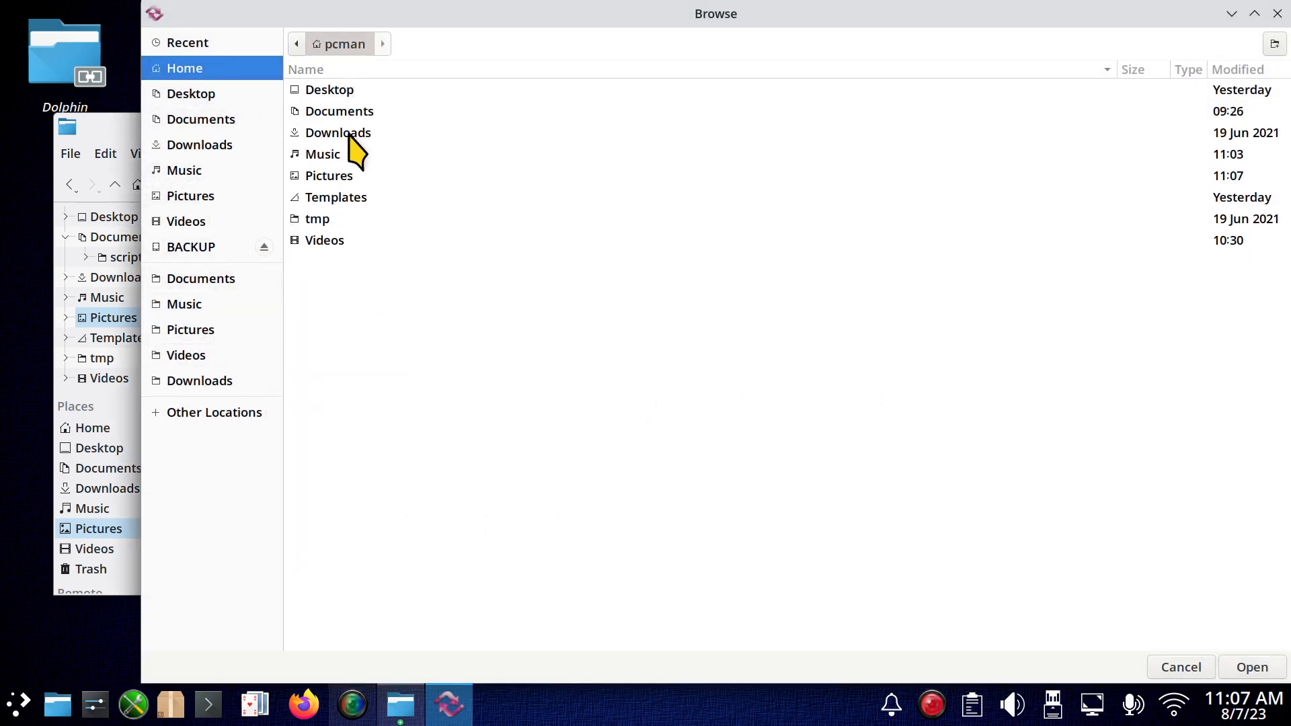
{"action": "left_click", "coordinate": [340, 182]}
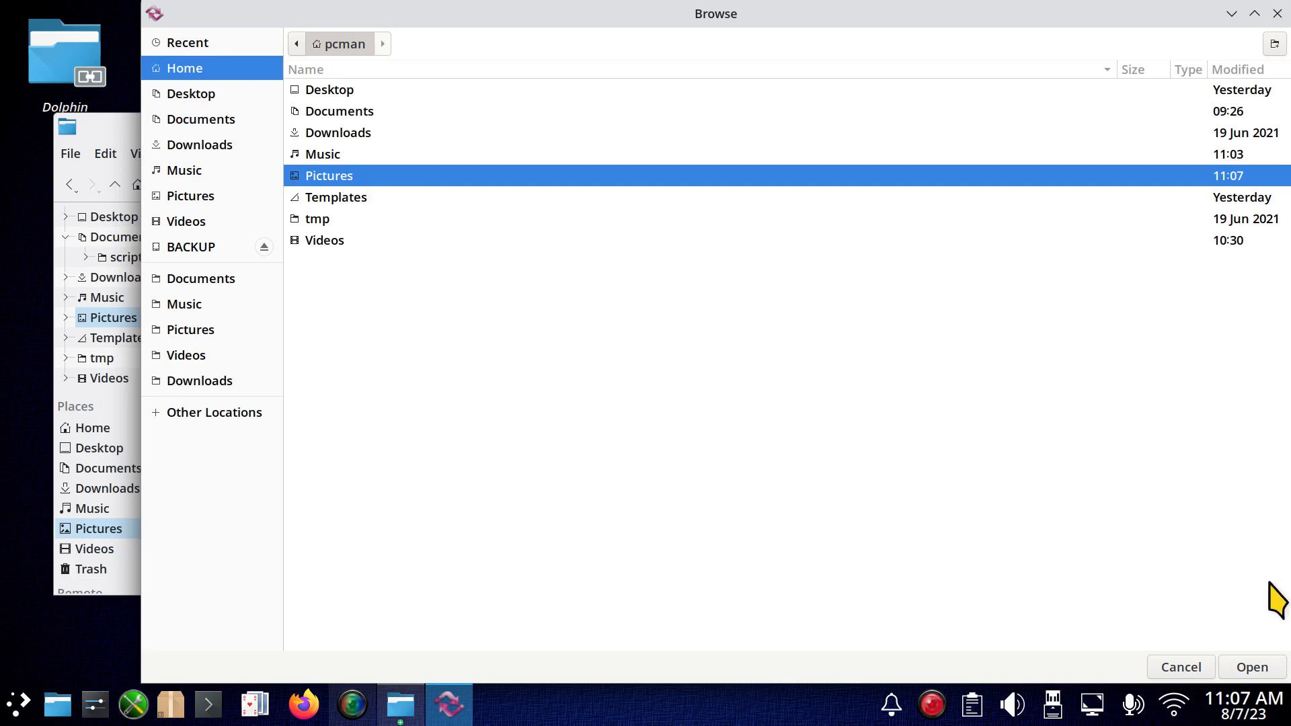
{"action": "left_click", "coordinate": [1253, 668]}
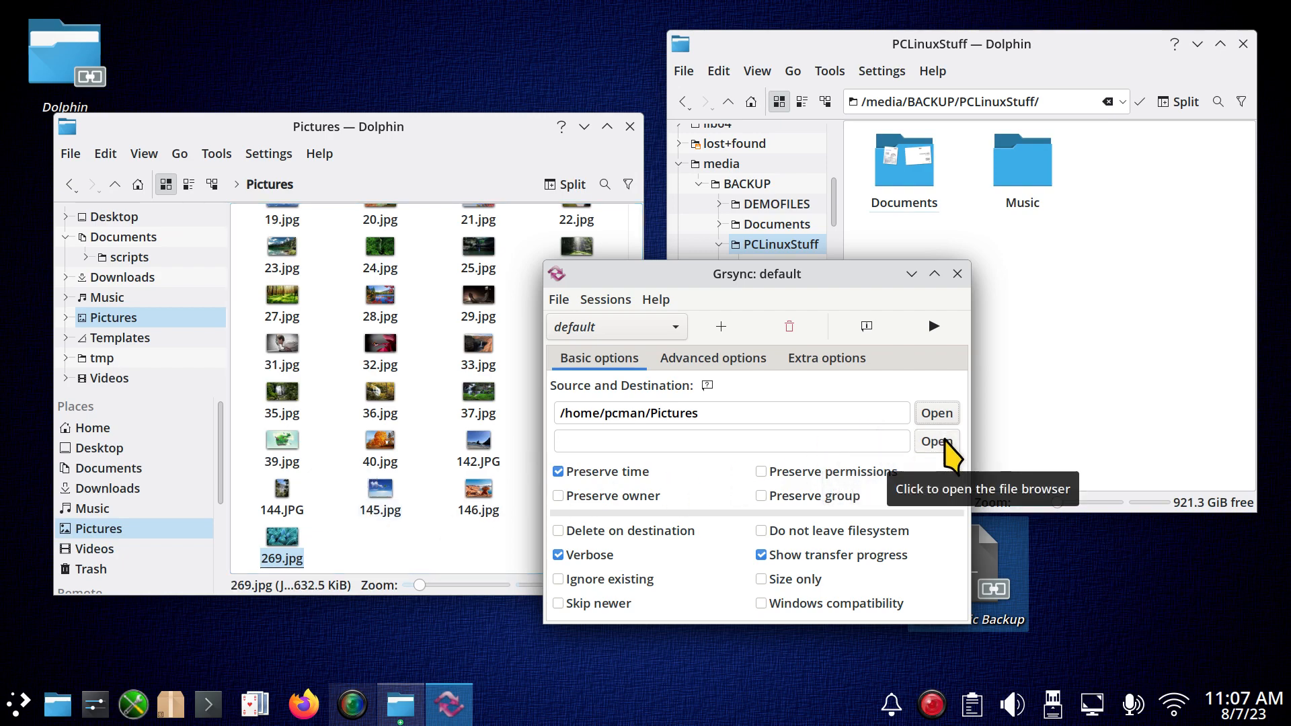
Set the Grsync destination to the PCLinuxStuff folder on the BACKUP drive, /media/BACKUP/PCLinuxStuff.
{"action": "left_click_drag", "start_coordinate": [841, 288], "coordinate": [537, 250]}
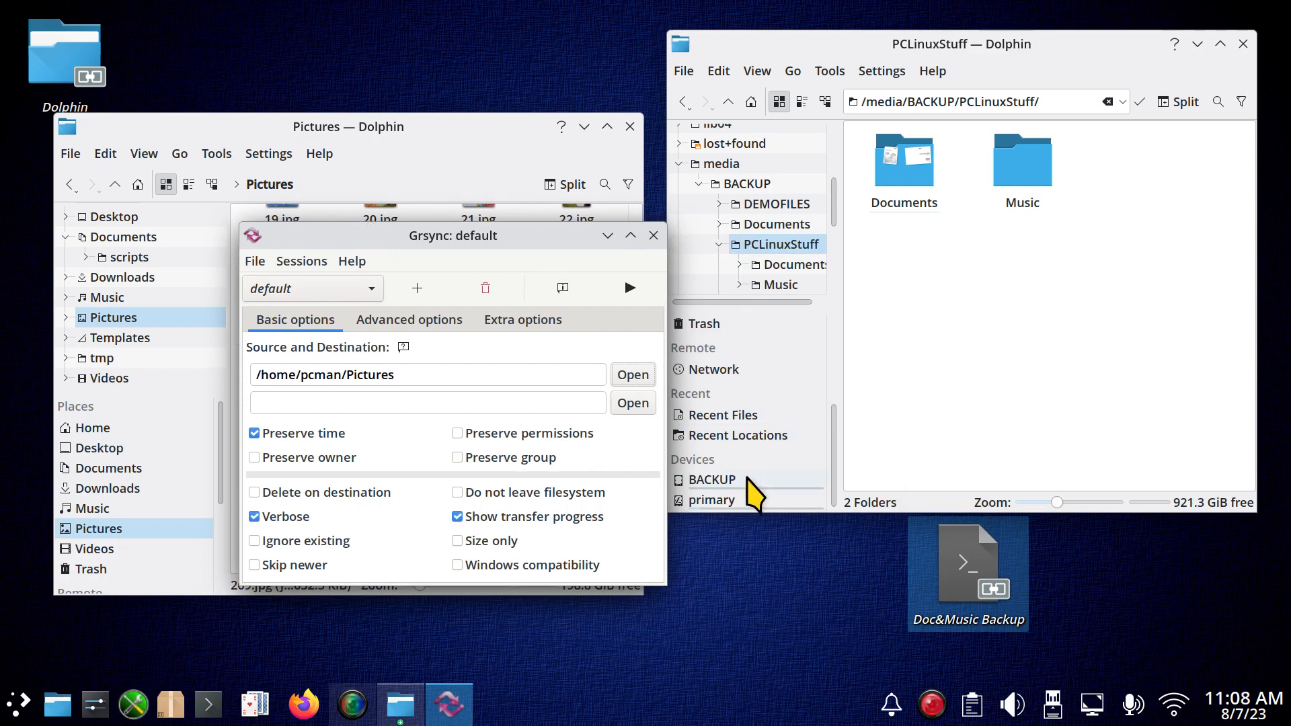
{"action": "left_click_drag", "start_coordinate": [552, 235], "coordinate": [1103, 254]}
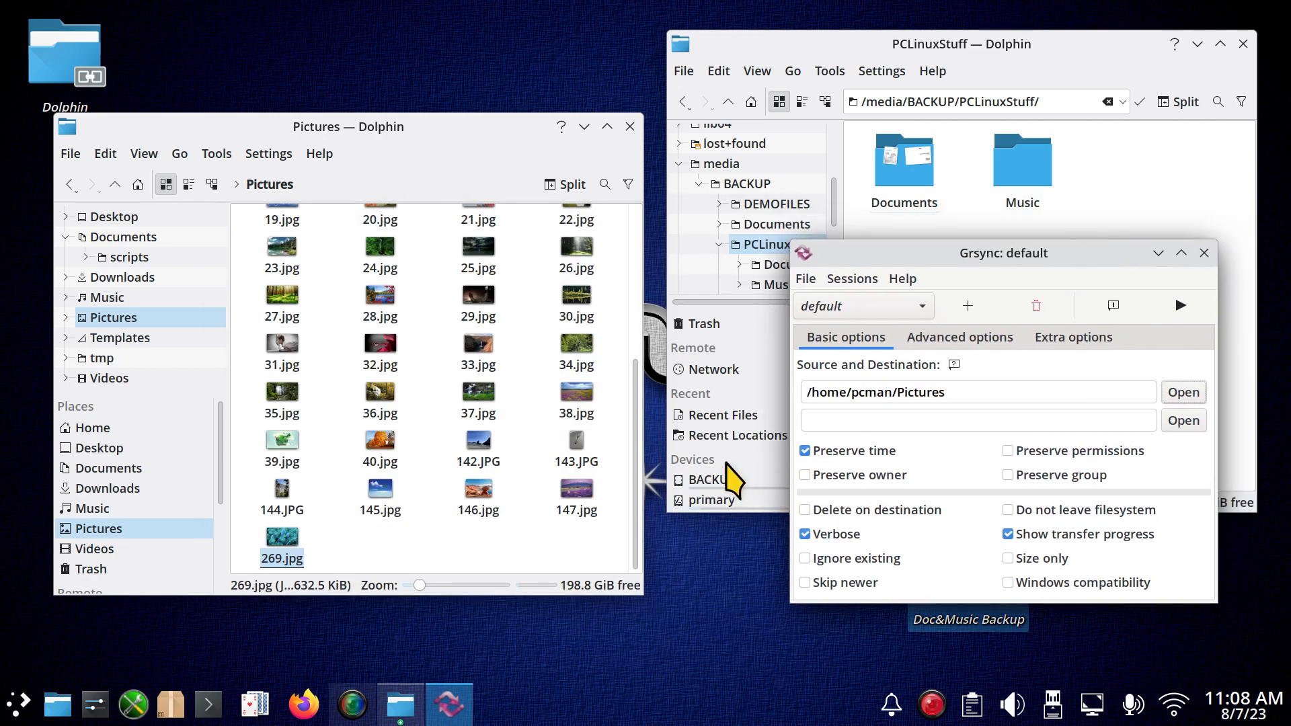
{"action": "left_click", "coordinate": [1183, 422]}
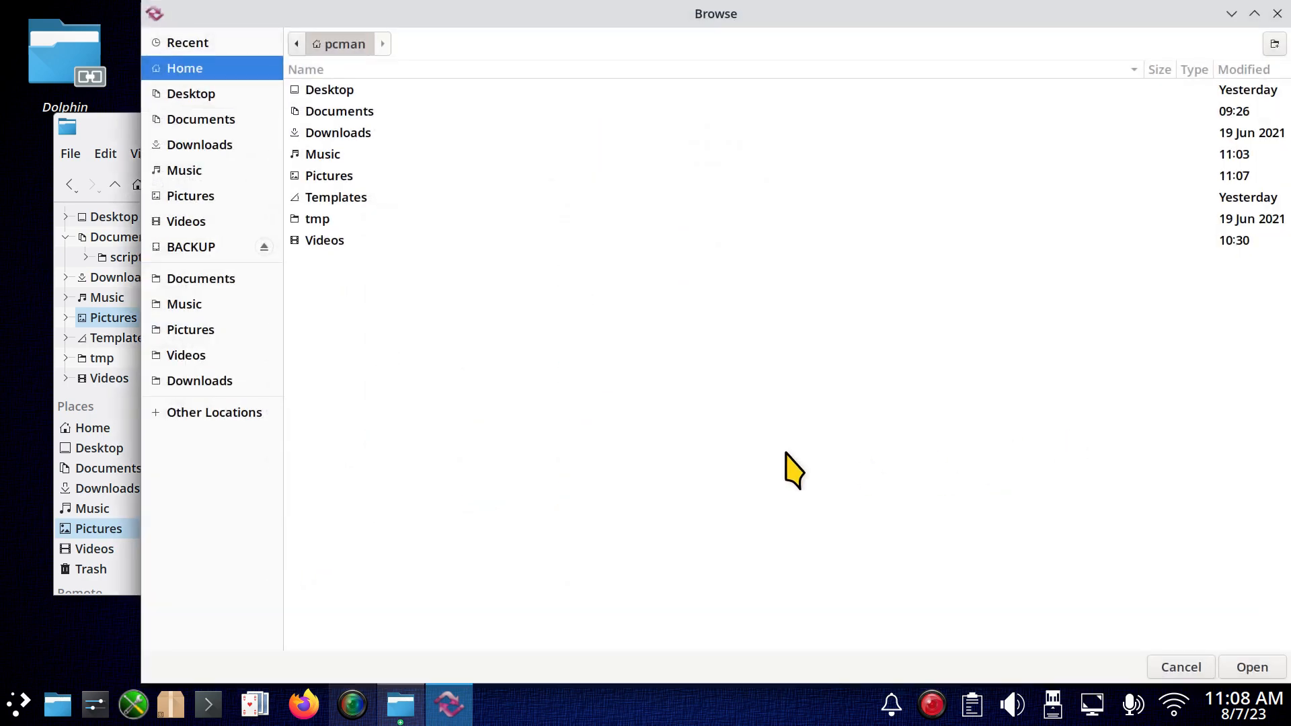
{"action": "left_click", "coordinate": [243, 416]}
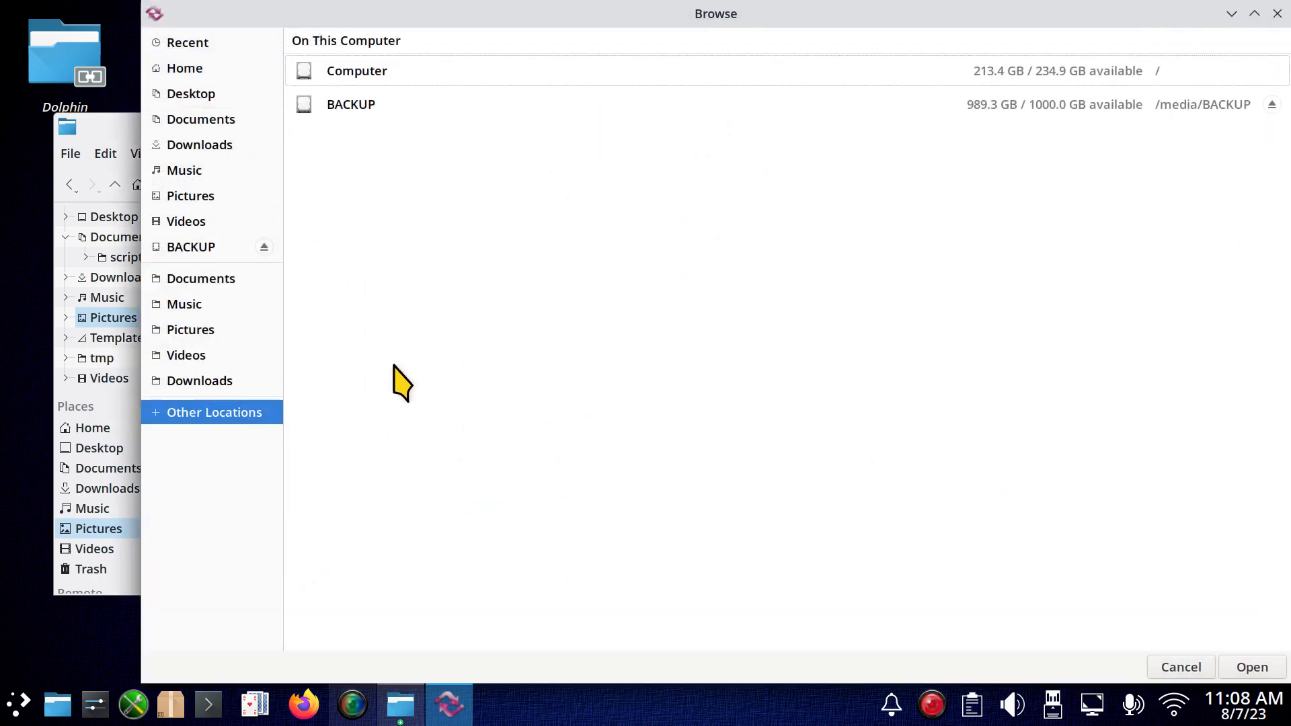
{"action": "left_click", "coordinate": [360, 108]}
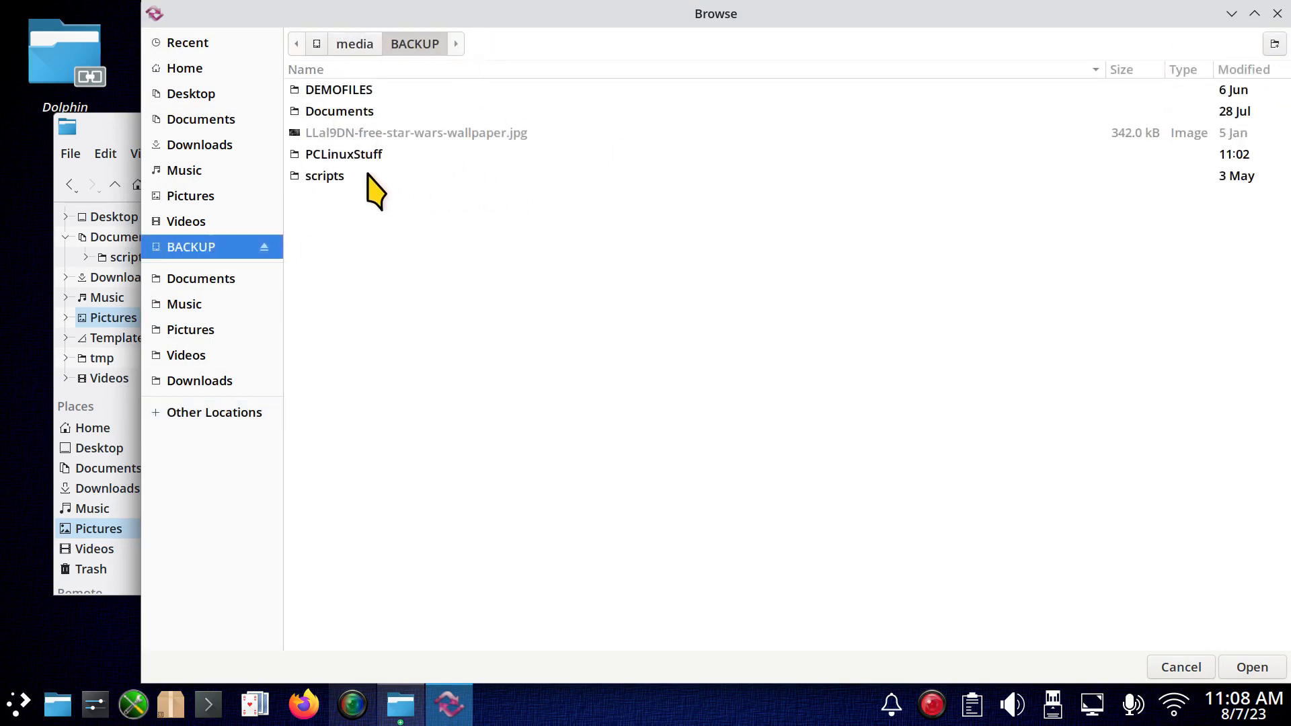
{"action": "double_click", "coordinate": [336, 154]}
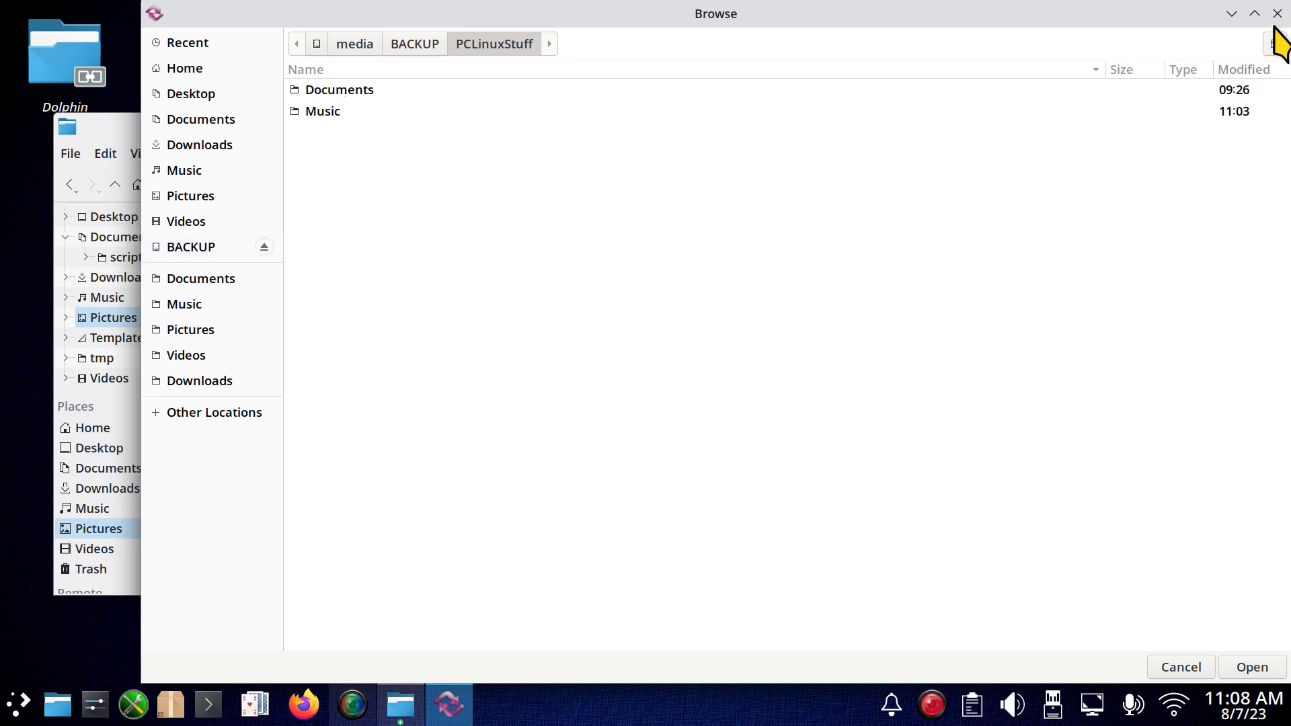
{"action": "left_click", "coordinate": [1271, 674]}
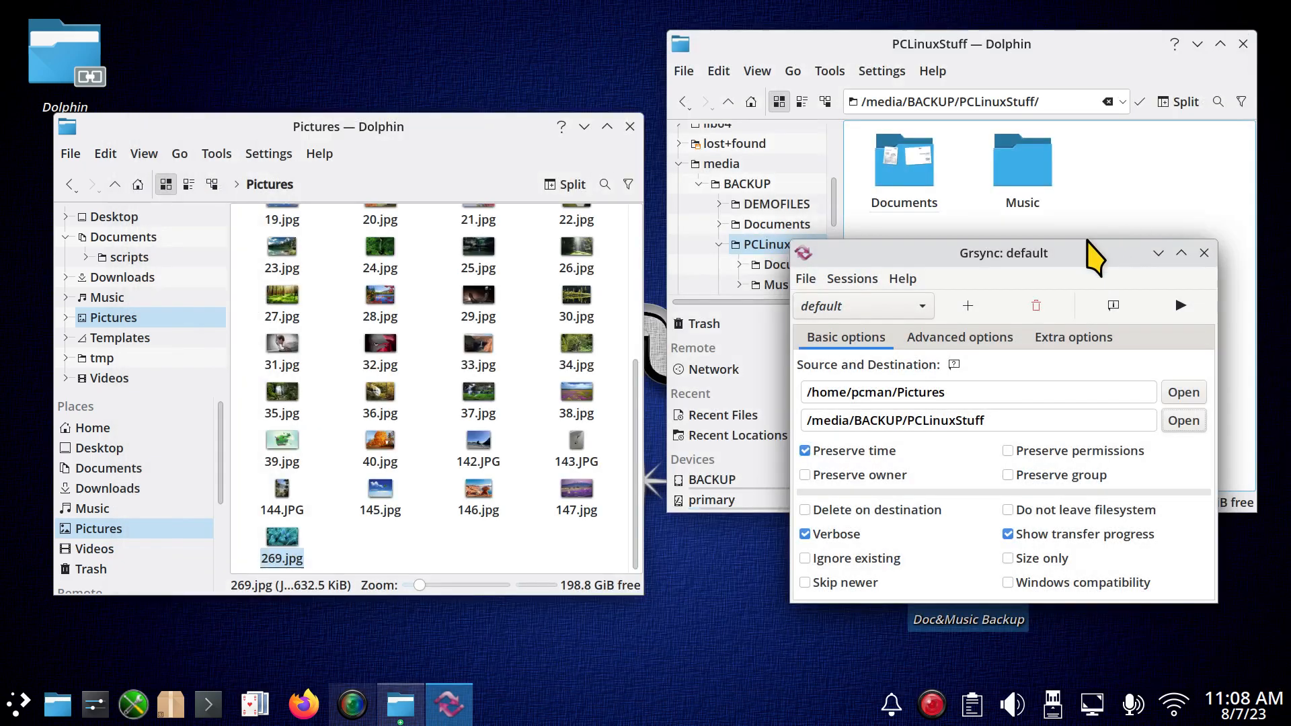
Move Grsync clear of the destination folder's view and run the Pictures backup.
{"action": "left_click_drag", "start_coordinate": [1077, 259], "coordinate": [936, 207]}
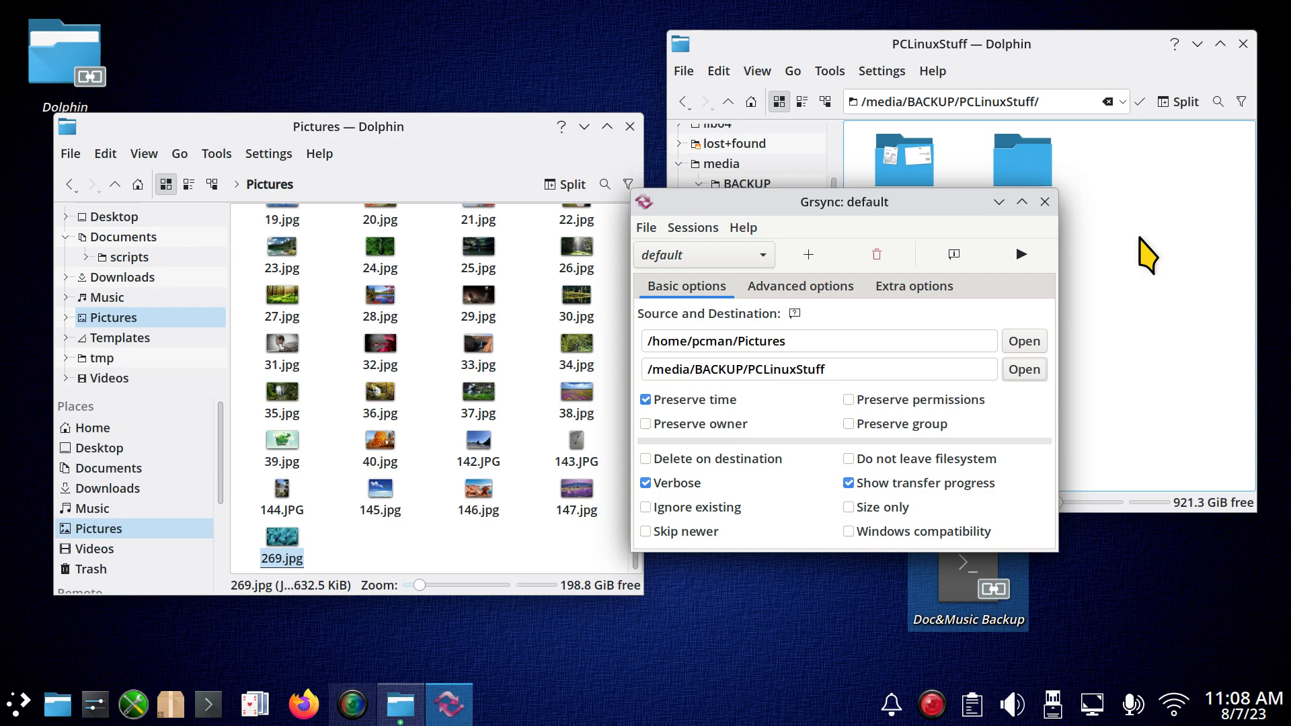
{"action": "left_click", "coordinate": [1021, 254]}
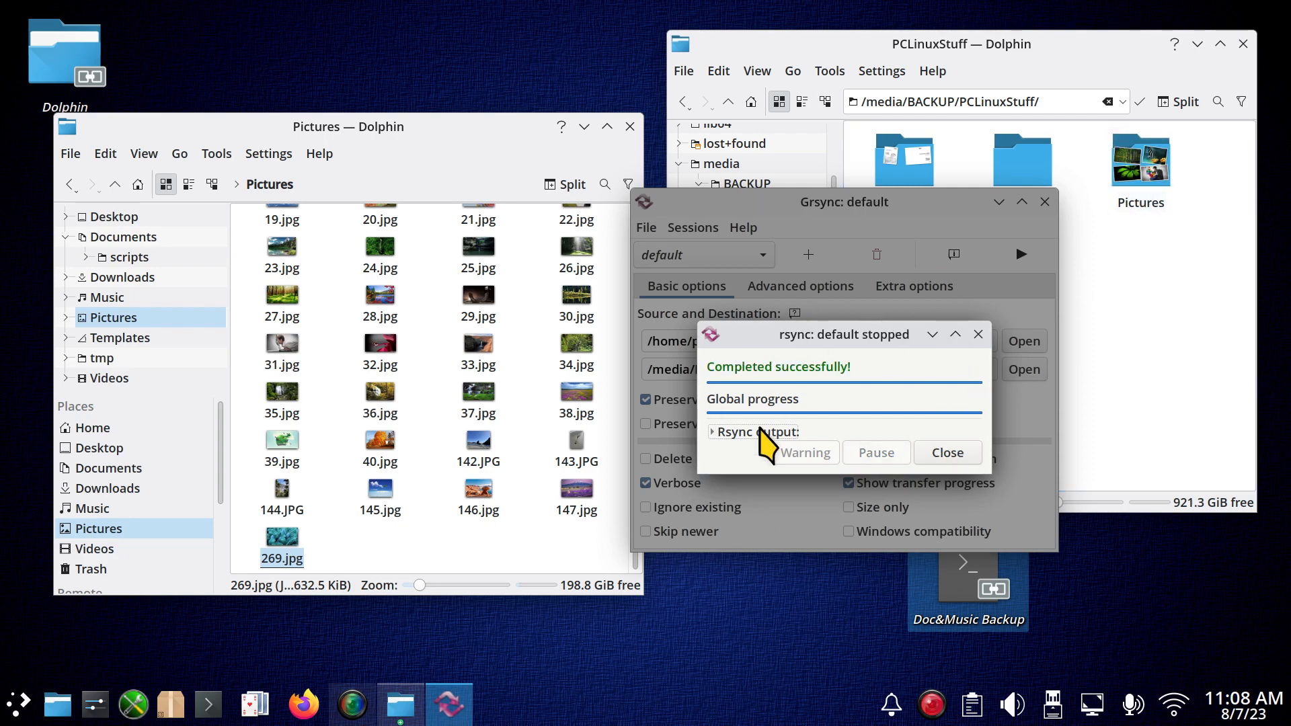
Dismiss the finished backup report, run the same Pictures backup again, and close its report.
{"action": "left_click", "coordinate": [949, 453]}
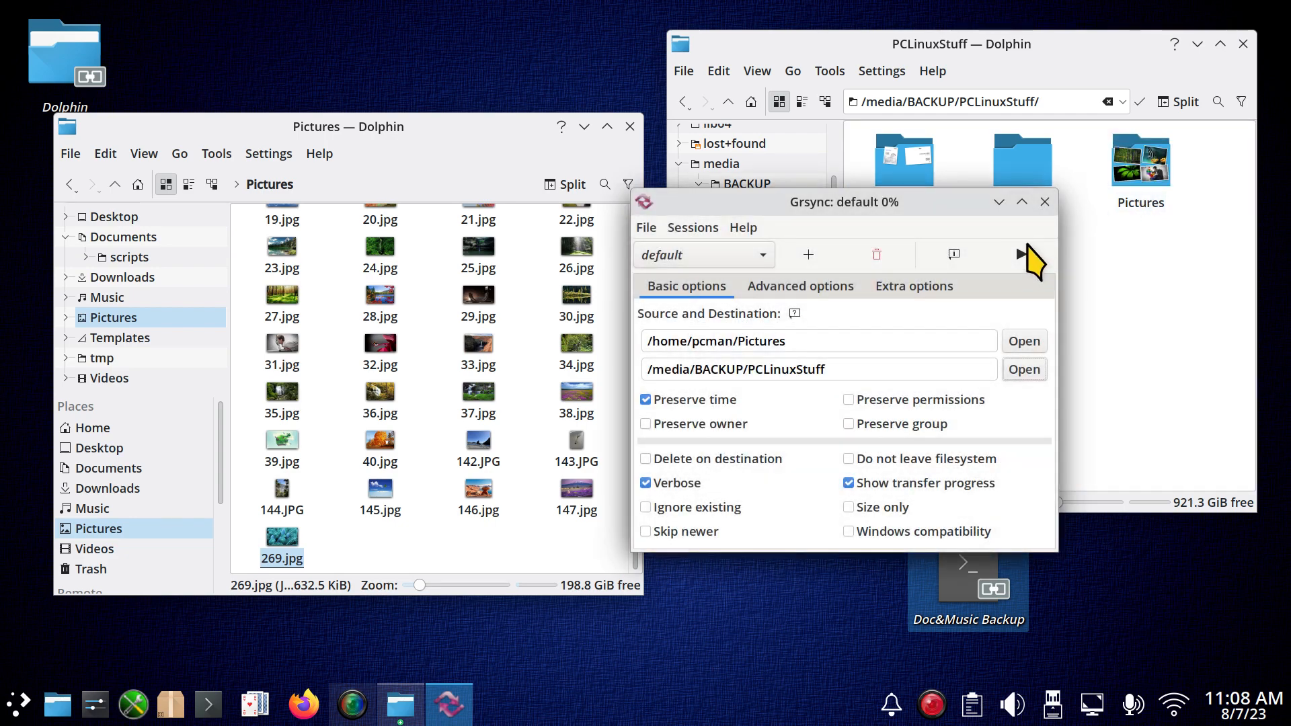
{"action": "left_click", "coordinate": [1023, 254]}
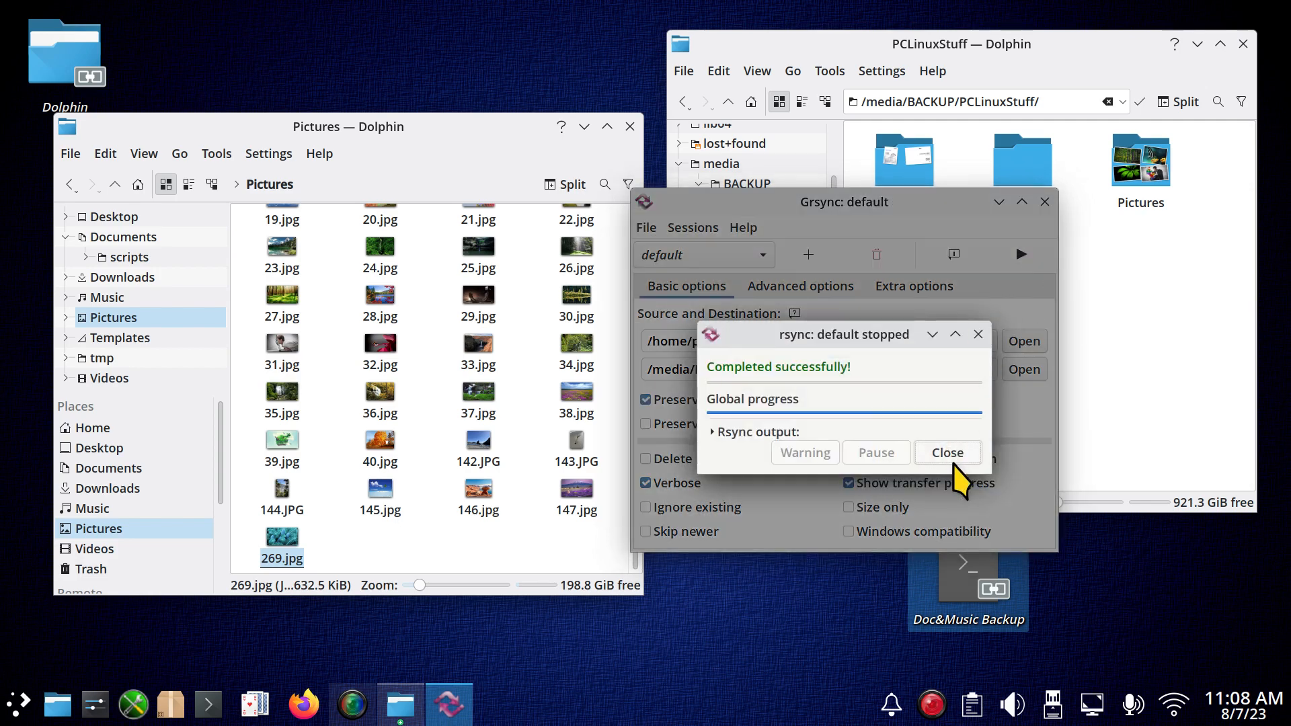
{"action": "left_click", "coordinate": [950, 453]}
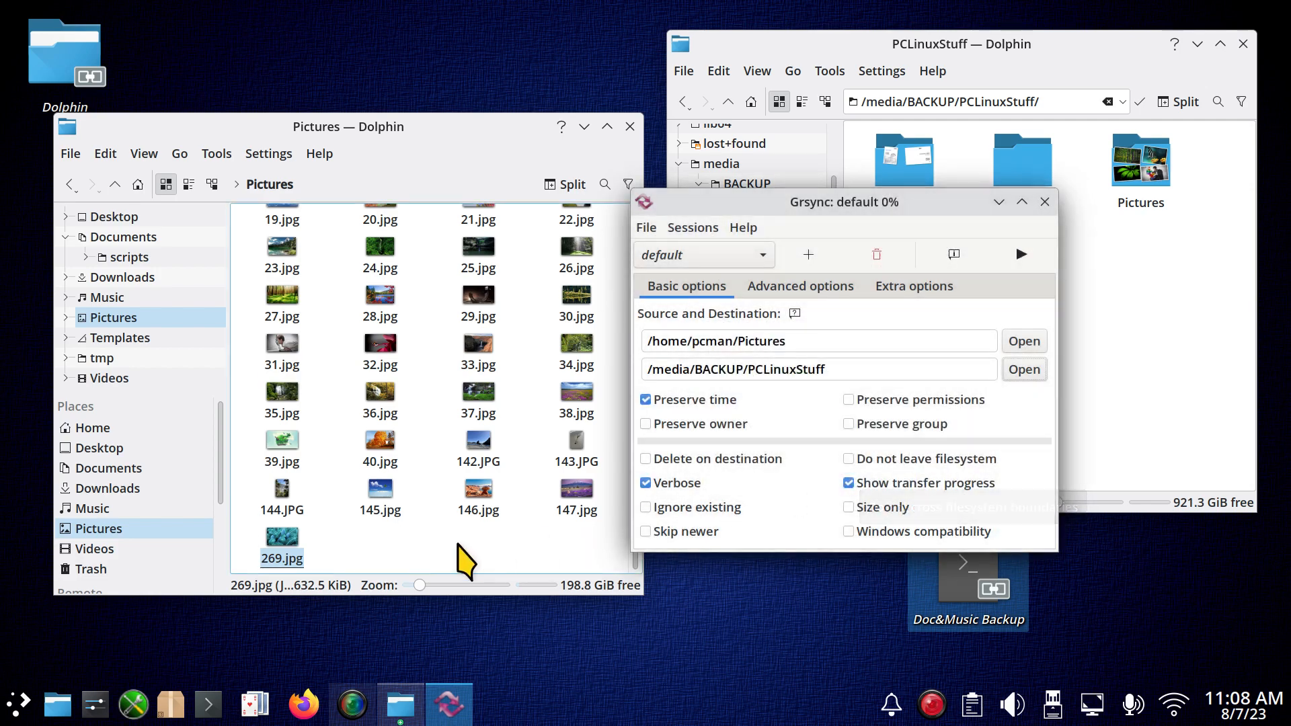
Create a new text file named Text File.txt in the home Pictures folder.
{"action": "left_click", "coordinate": [422, 556]}
{"action": "right_click", "coordinate": [415, 547]}
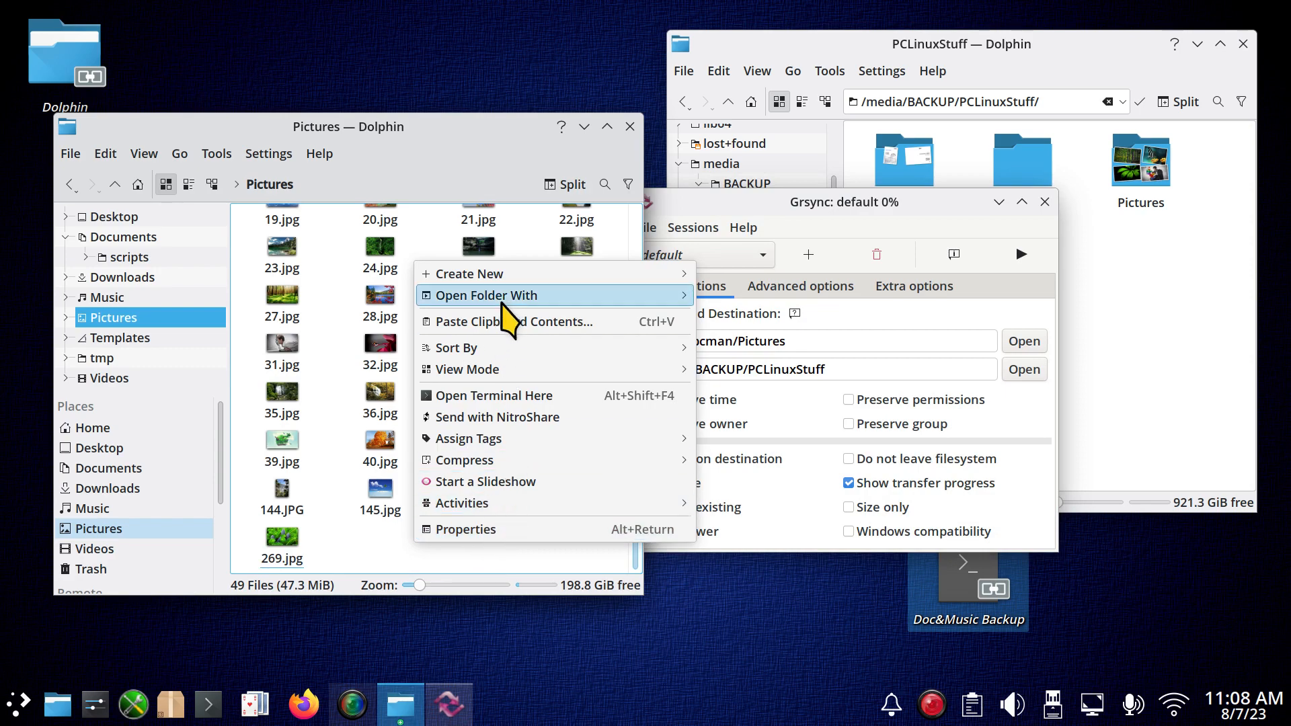
{"action": "mouse_move", "coordinate": [529, 278]}
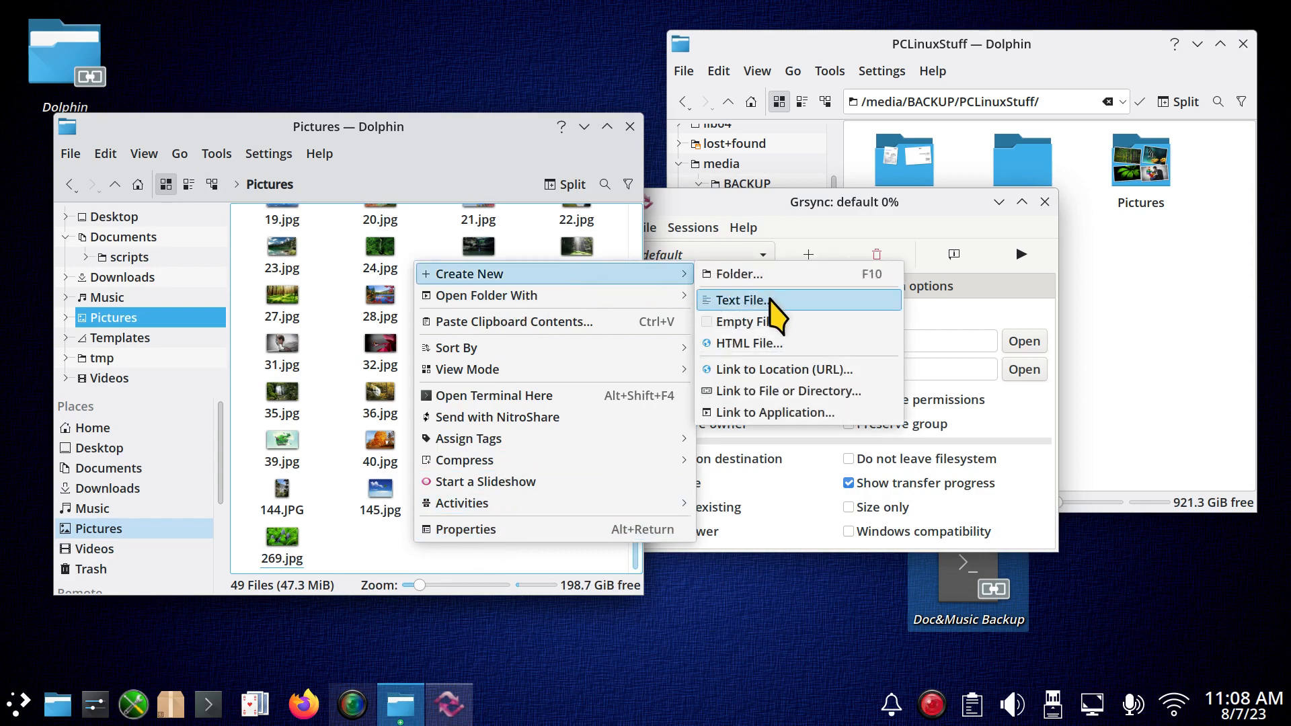
{"action": "left_click", "coordinate": [770, 301]}
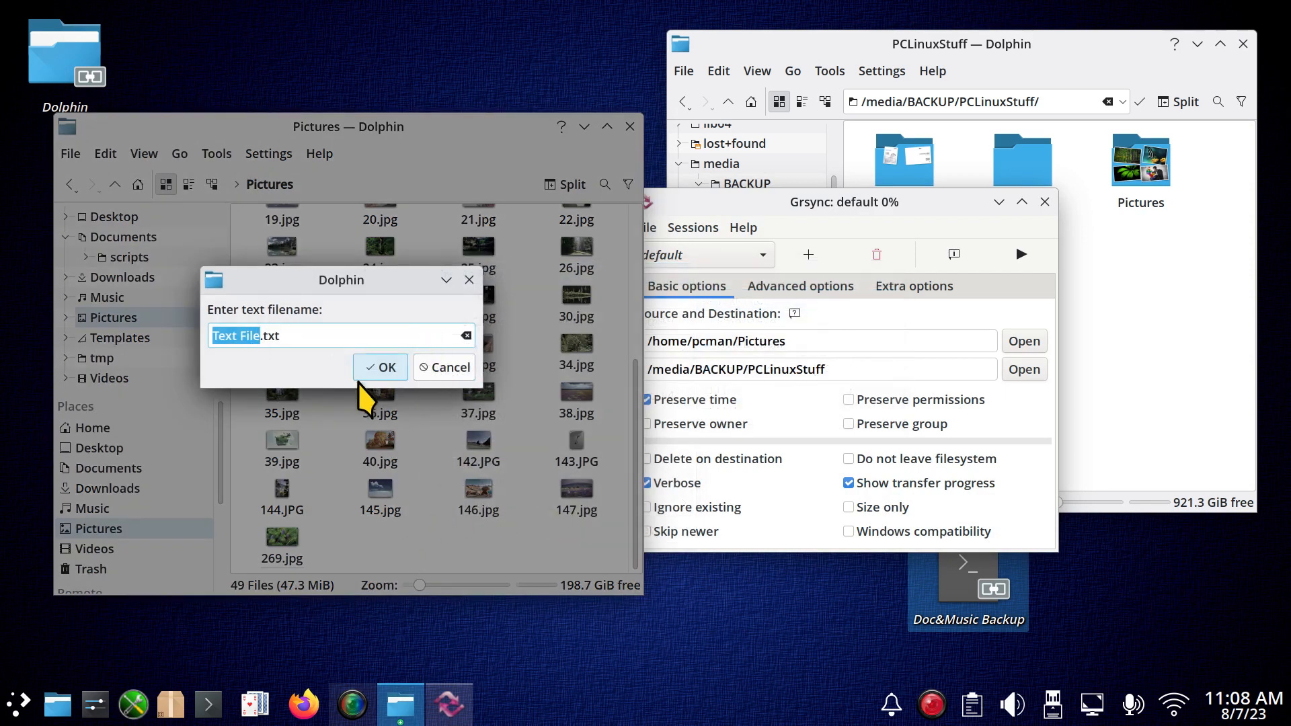
{"action": "left_click", "coordinate": [377, 368]}
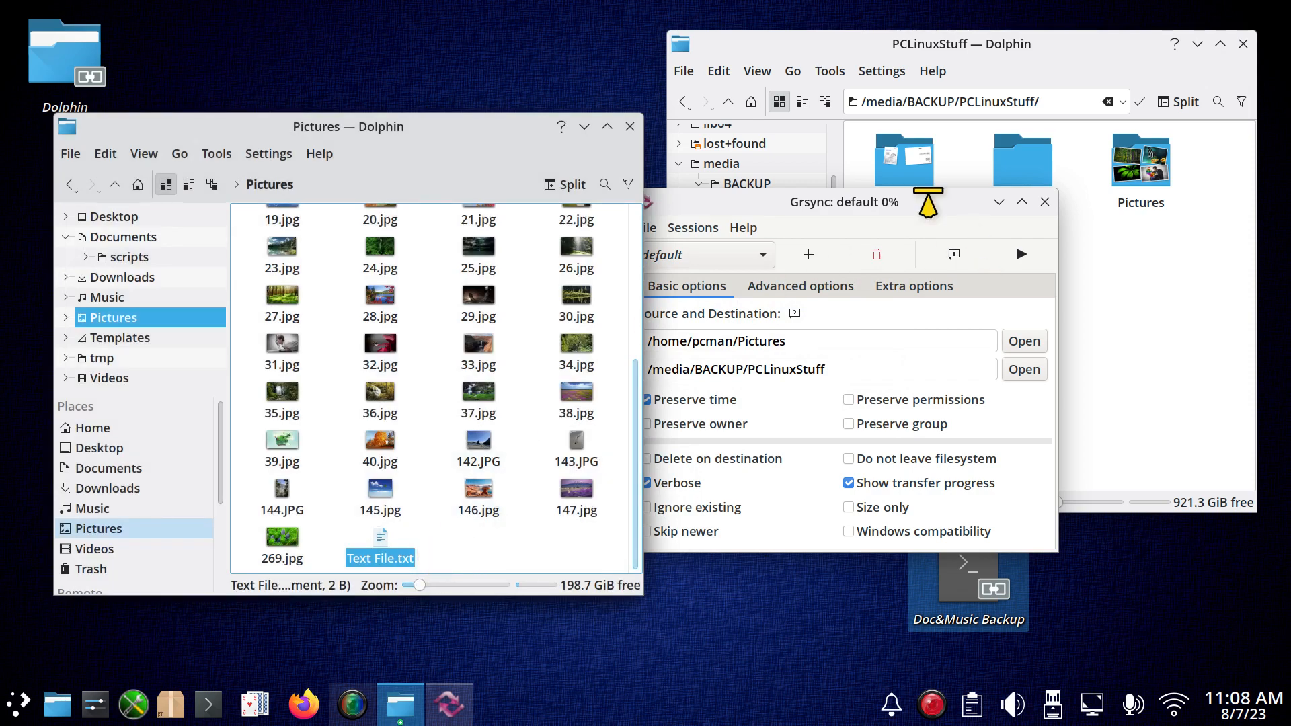
Open the Pictures folder inside PCLinuxStuff on the BACKUP drive and view its last files with smaller icons.
{"action": "left_click_drag", "start_coordinate": [928, 202], "coordinate": [980, 296]}
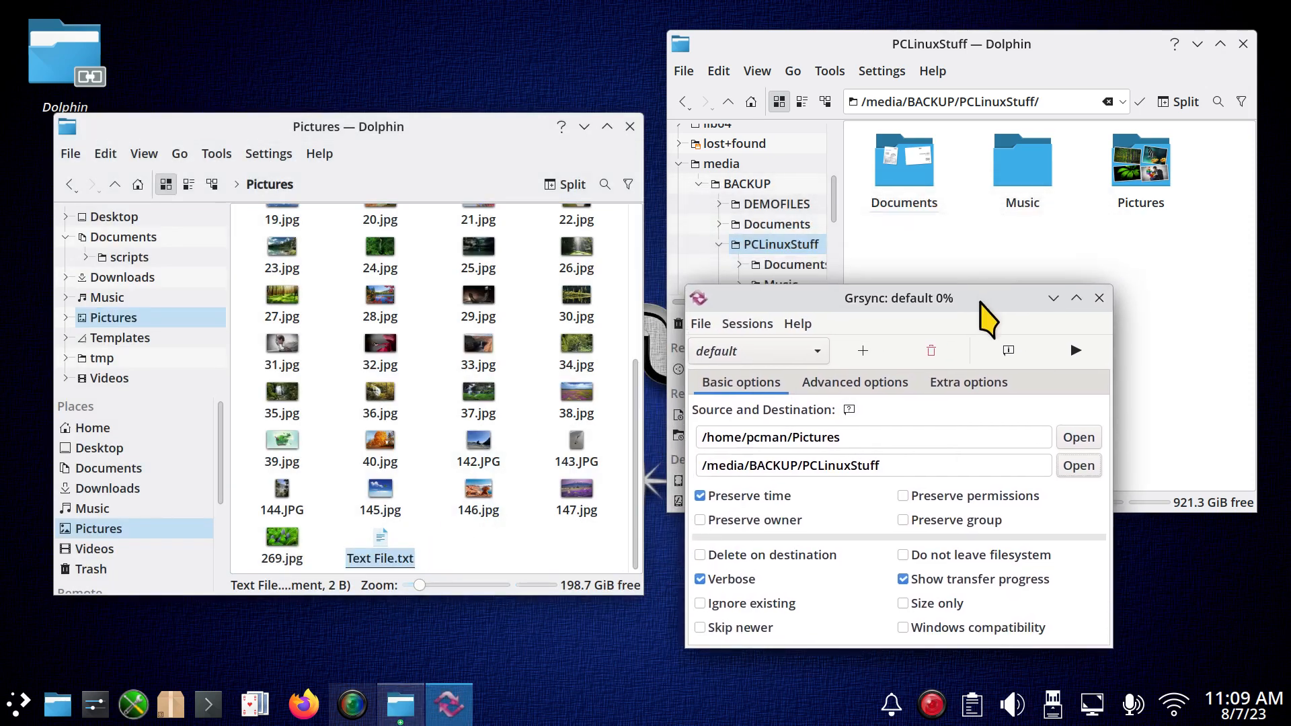
{"action": "left_click", "coordinate": [1151, 161]}
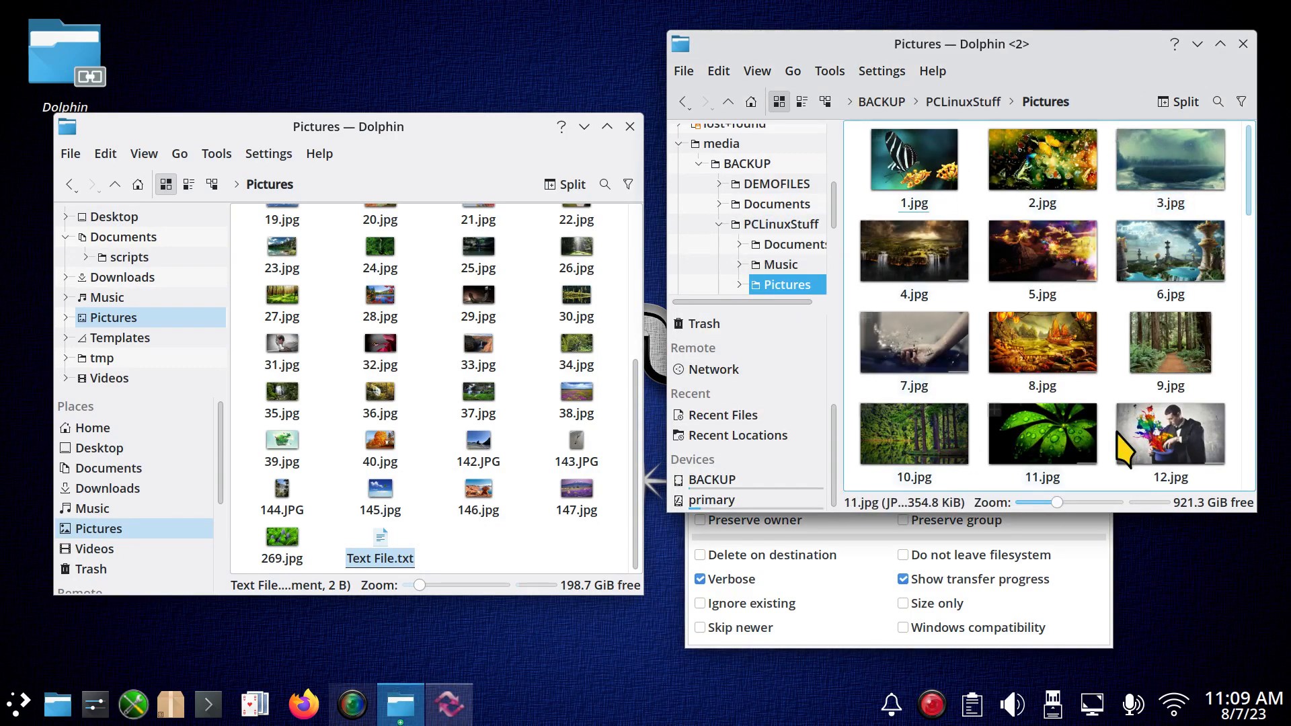
{"action": "scroll", "coordinate": [1196, 374], "scroll_direction": "down", "scroll_amount": 5}
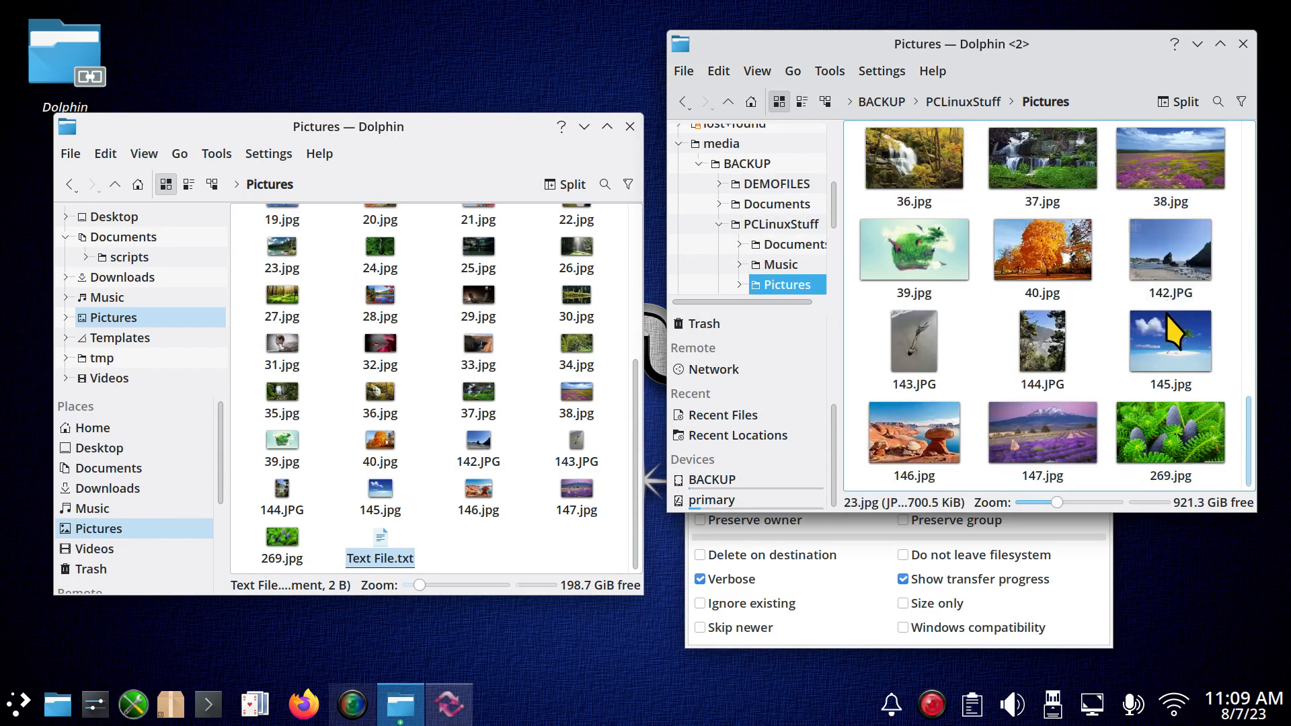
{"action": "scroll", "coordinate": [1086, 357], "scroll_direction": "down", "scroll_amount": 2}
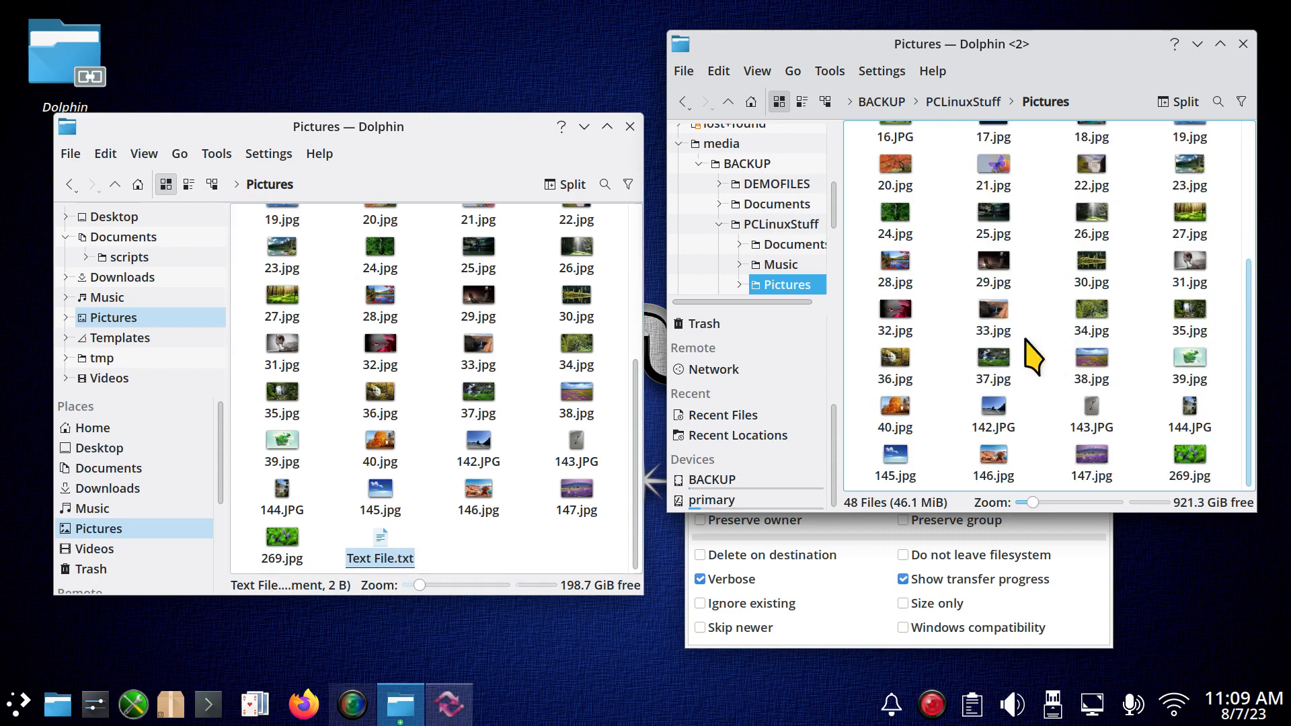
Rerun the Pictures backup with Verbose turned off and check the end of the backup's Pictures folder for Text File.txt.
{"action": "left_click", "coordinate": [848, 581]}
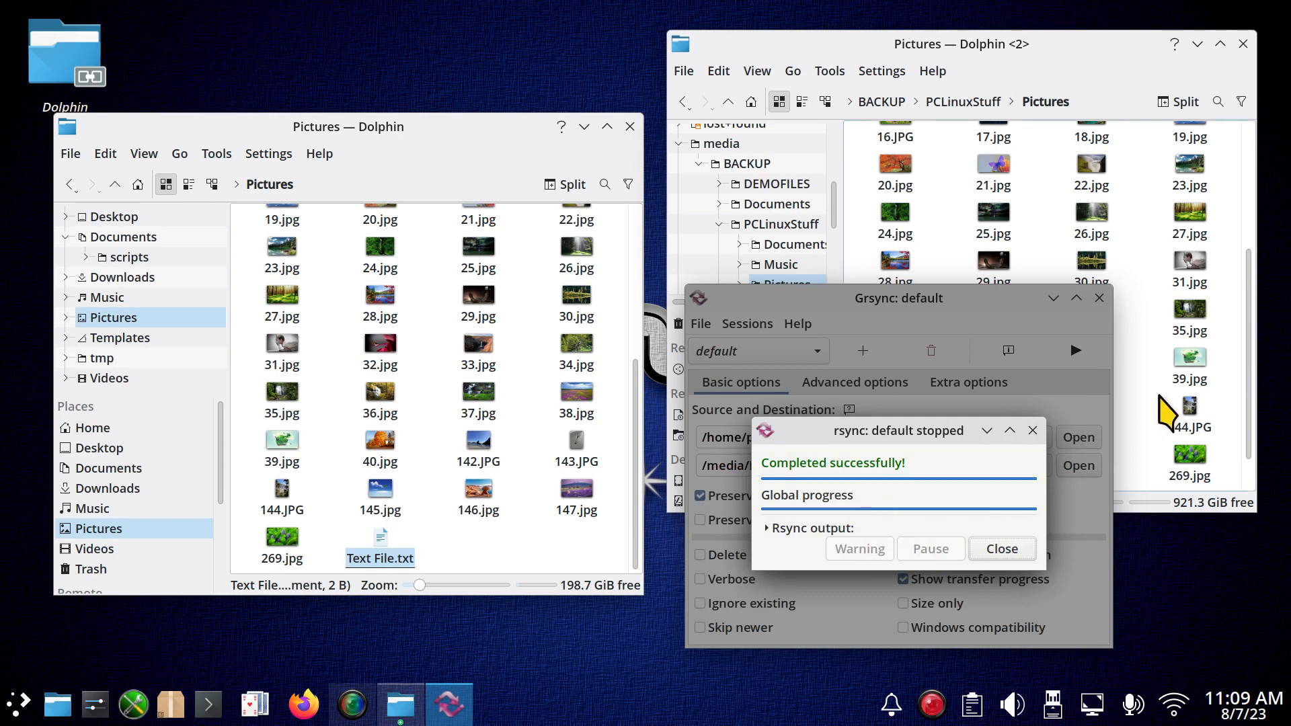
{"action": "left_click", "coordinate": [1153, 329]}
{"action": "scroll", "coordinate": [1107, 373], "scroll_direction": "down", "scroll_amount": 1}
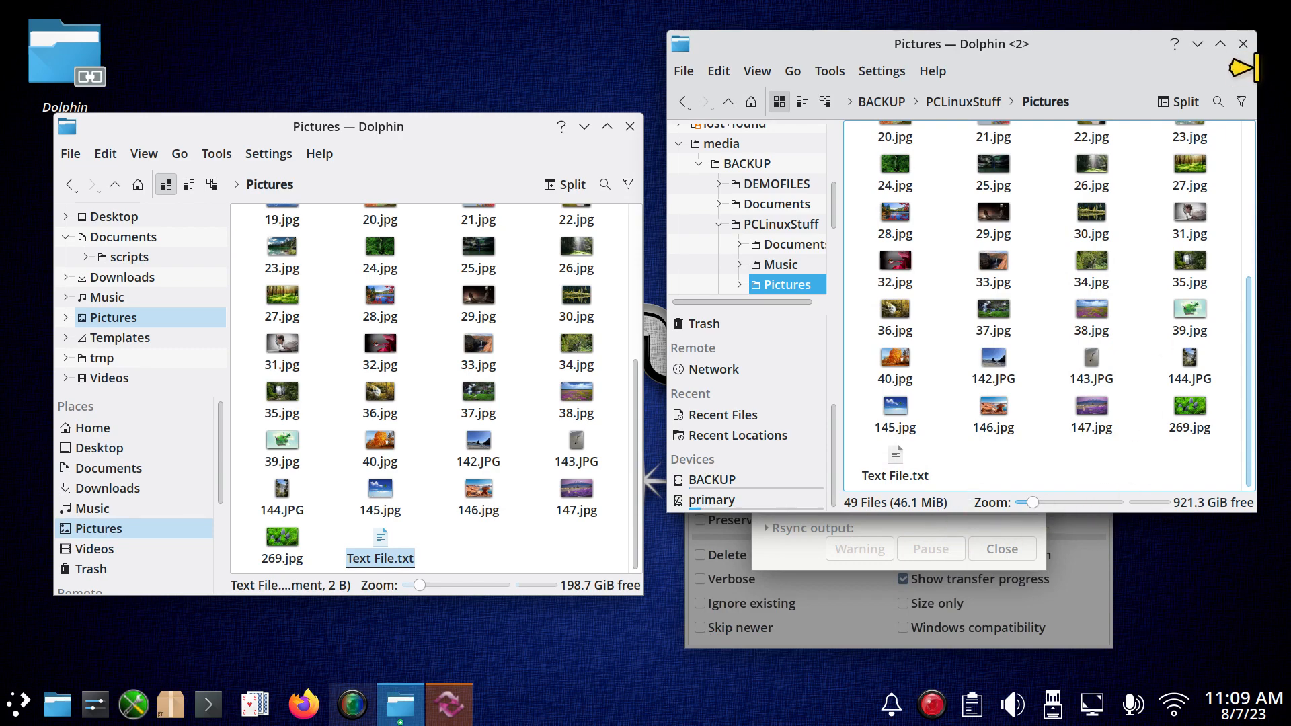
Close both Pictures folder windows, the rsync report, and Grsync to clear the desktop.
{"action": "left_click", "coordinate": [1243, 45]}
{"action": "left_click", "coordinate": [630, 127]}
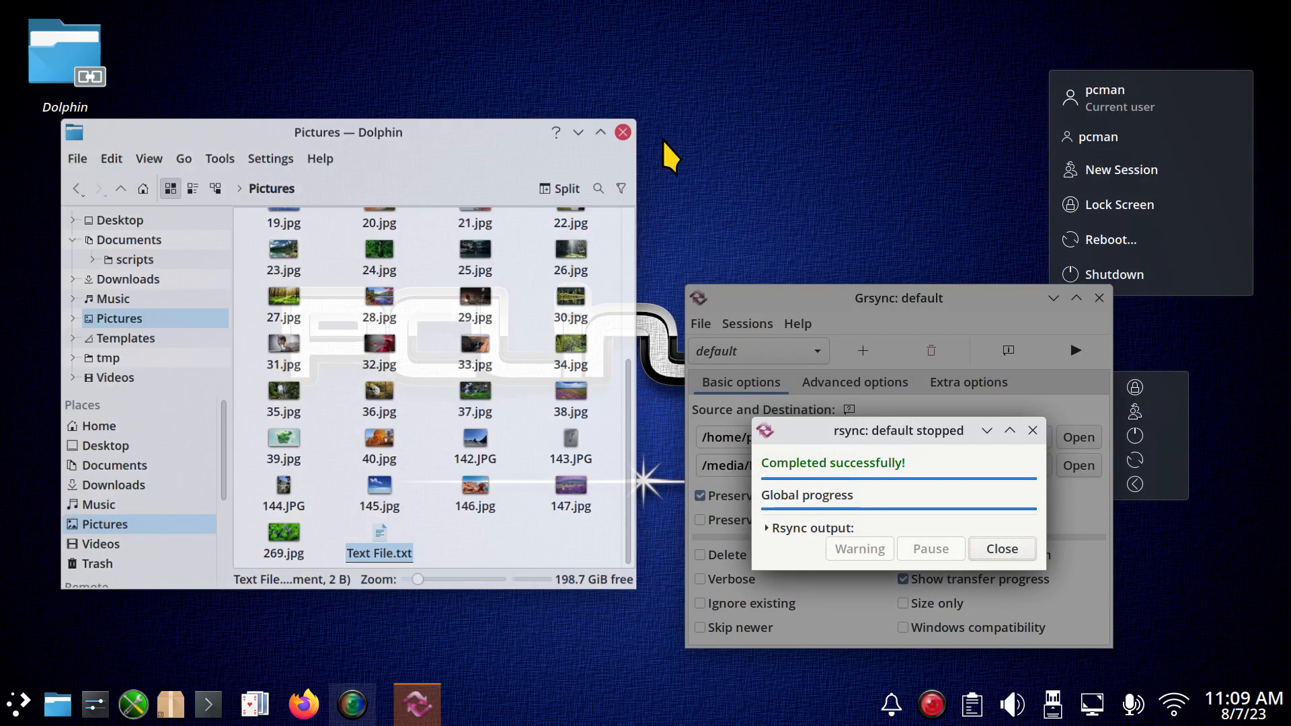
{"action": "left_click", "coordinate": [1033, 431]}
{"action": "left_click_drag", "start_coordinate": [985, 300], "coordinate": [744, 210]}
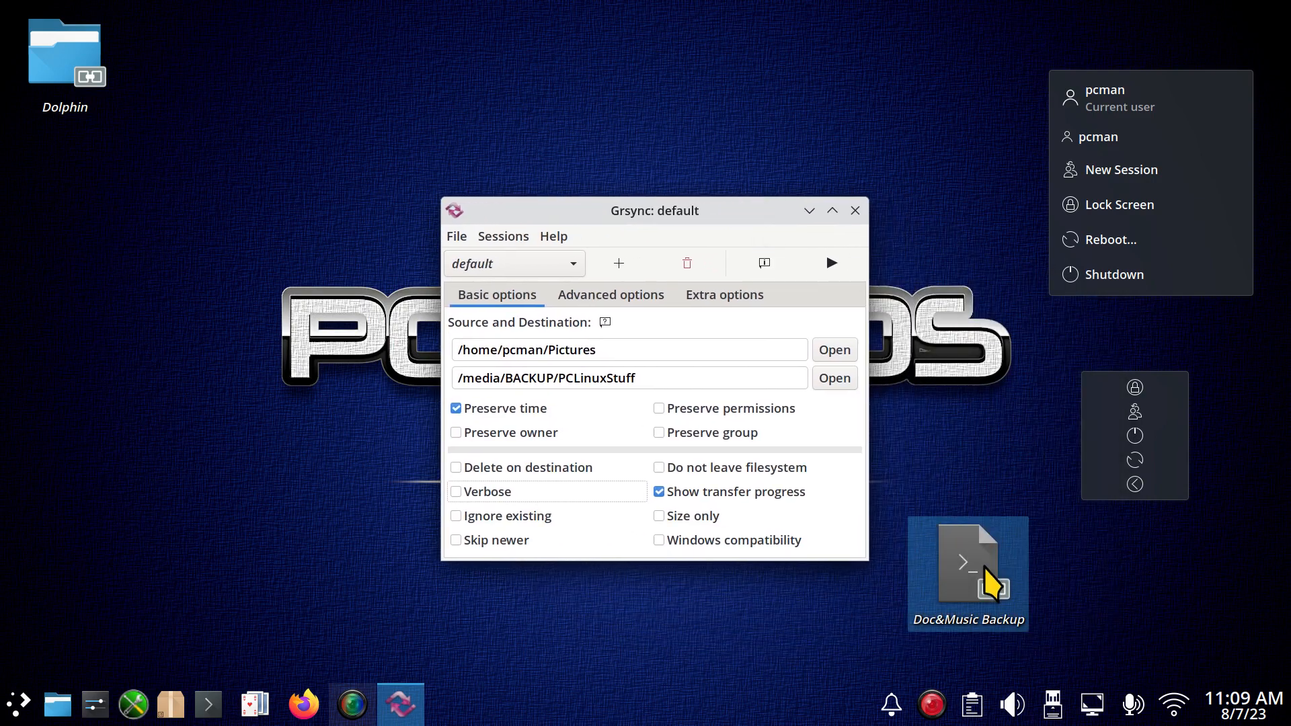
{"action": "left_click", "coordinate": [855, 211]}
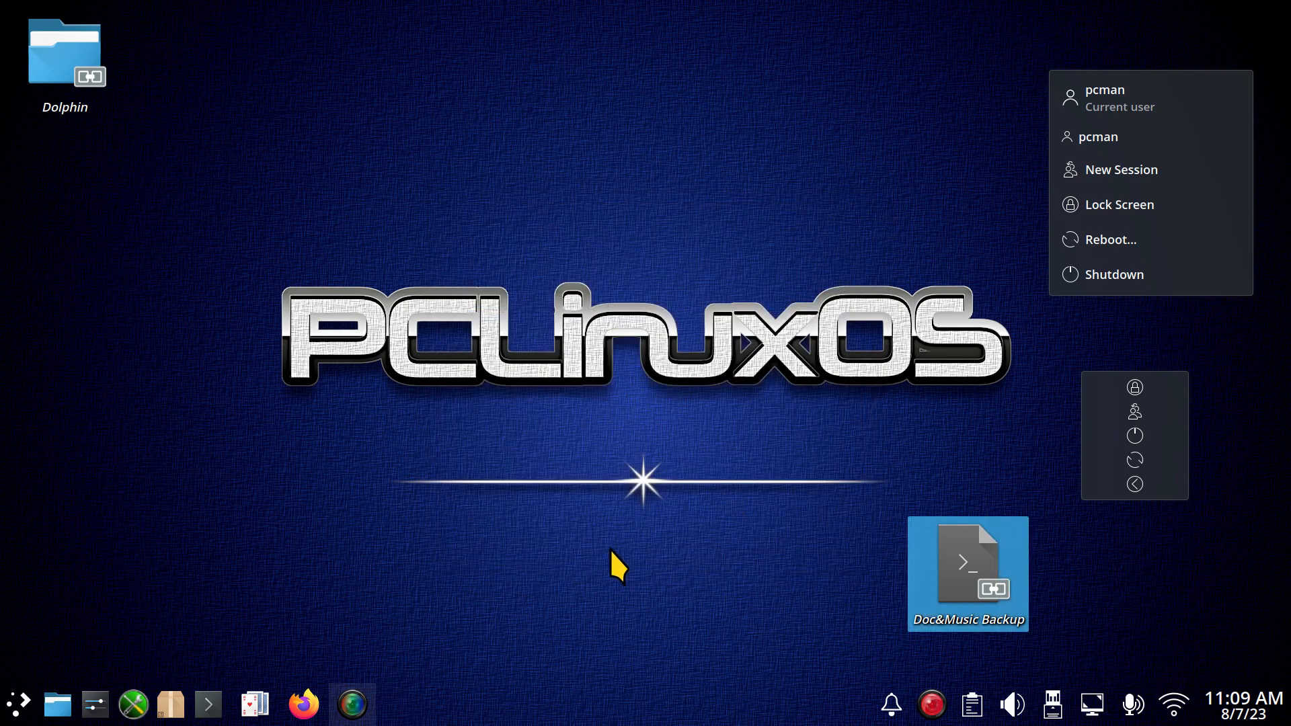